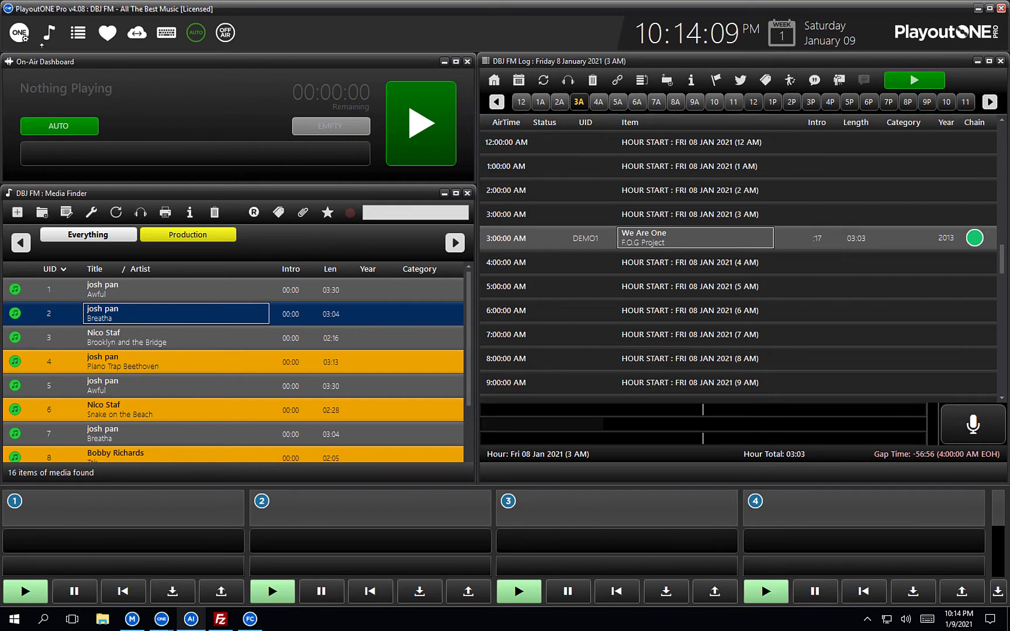
# Add a new media type named News in the Type Manager.
pyautogui.click(22, 35)
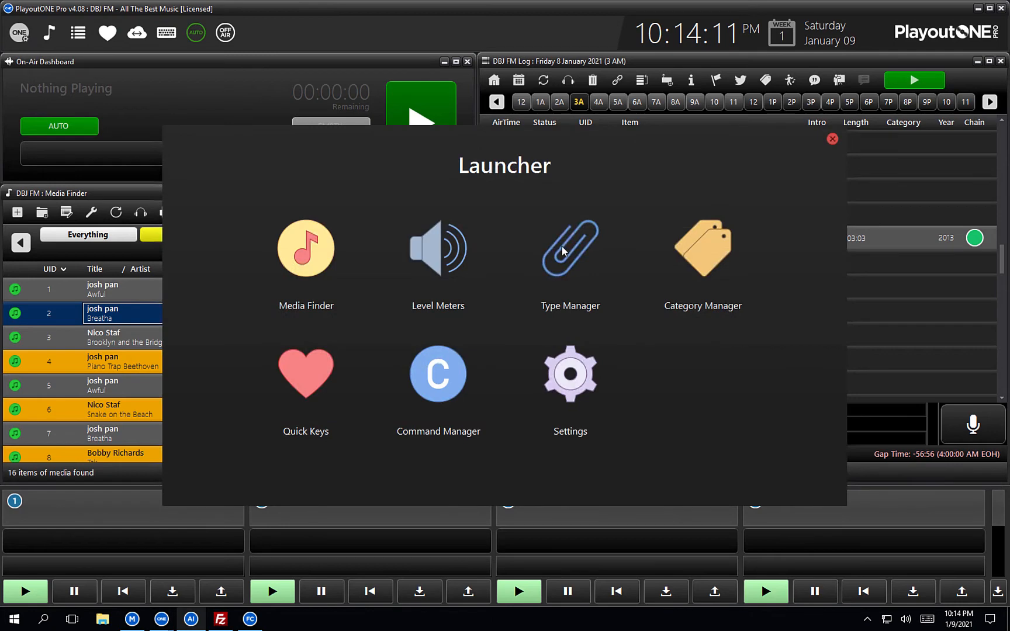
pyautogui.click(563, 251)
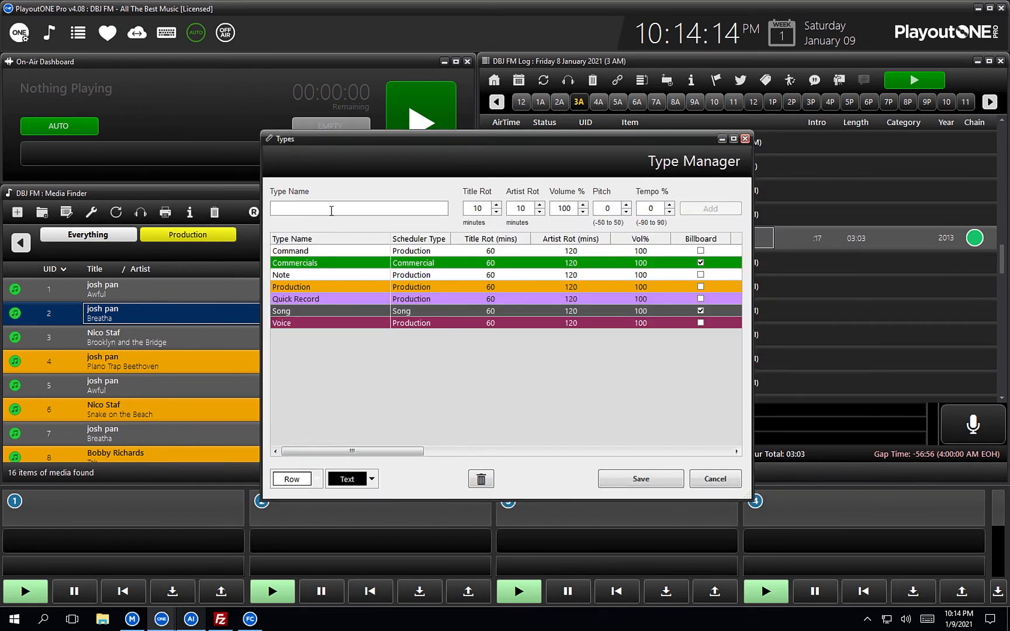
pyautogui.write('News')
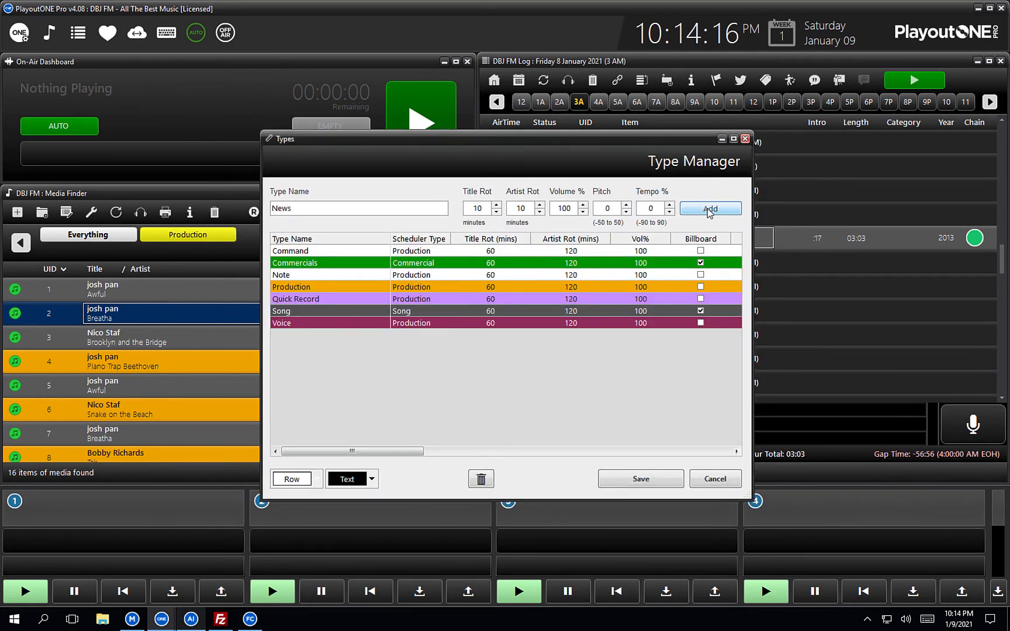
pyautogui.click(708, 210)
# Give the News type red rows, white text and a Production scheduler type, then save.
pyautogui.click(354, 331)
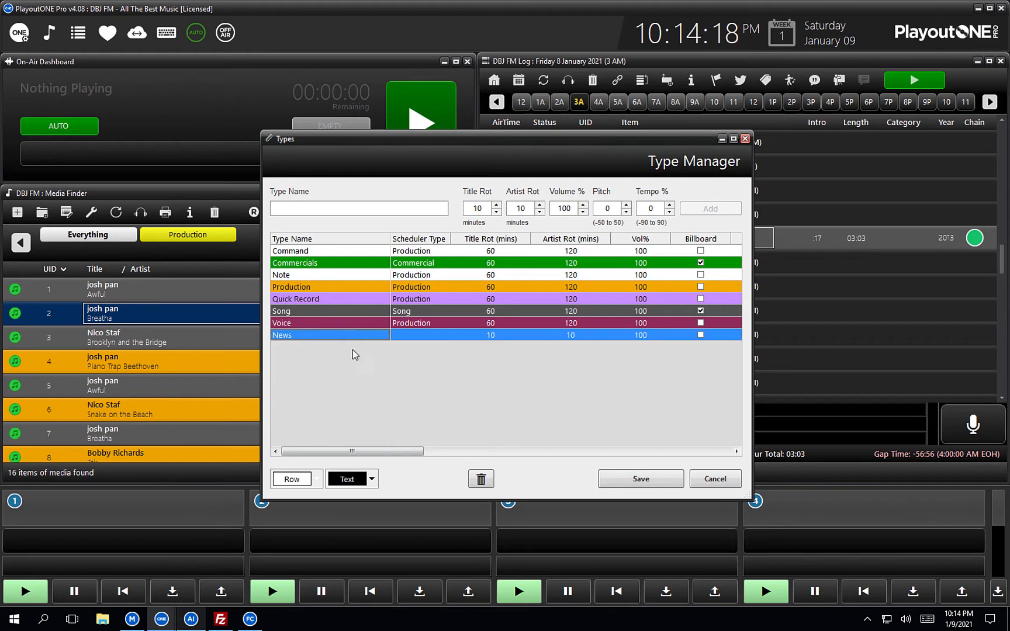
pyautogui.click(317, 480)
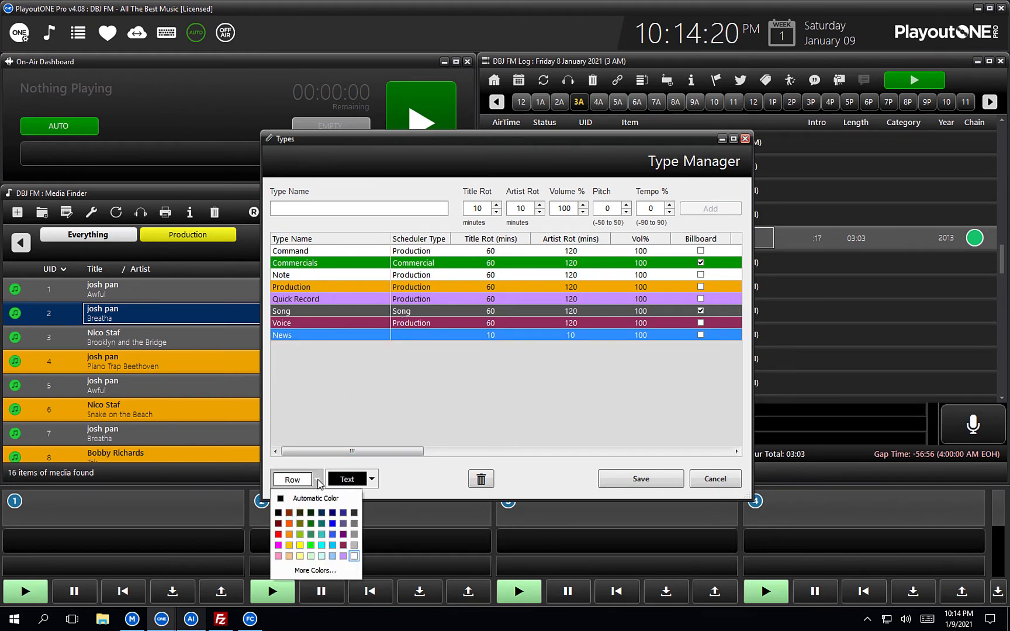
pyautogui.click(278, 534)
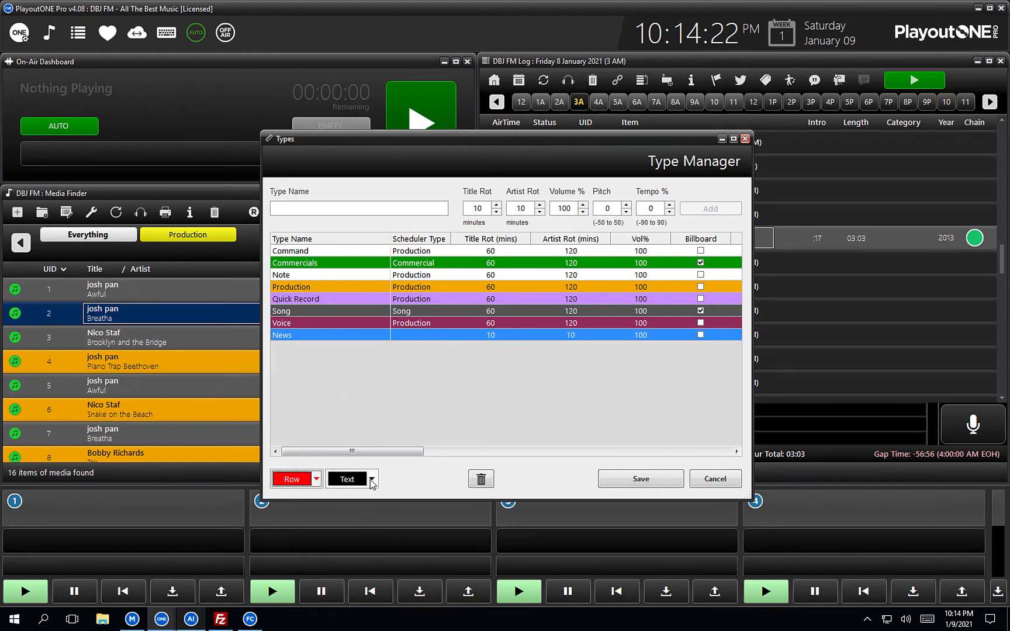
pyautogui.click(372, 480)
pyautogui.click(409, 556)
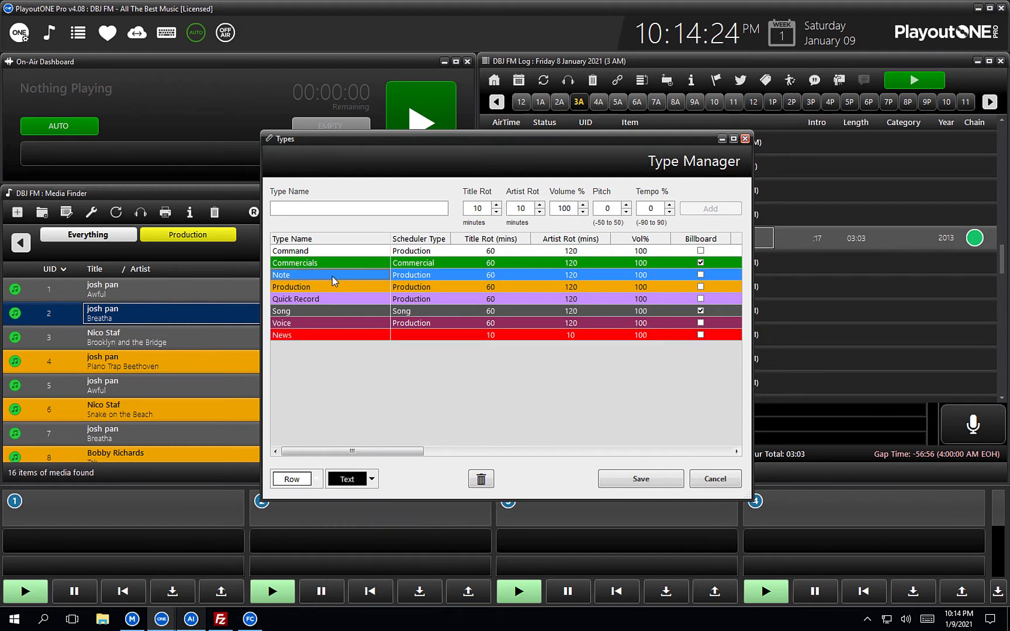
pyautogui.click(431, 336)
pyautogui.click(445, 336)
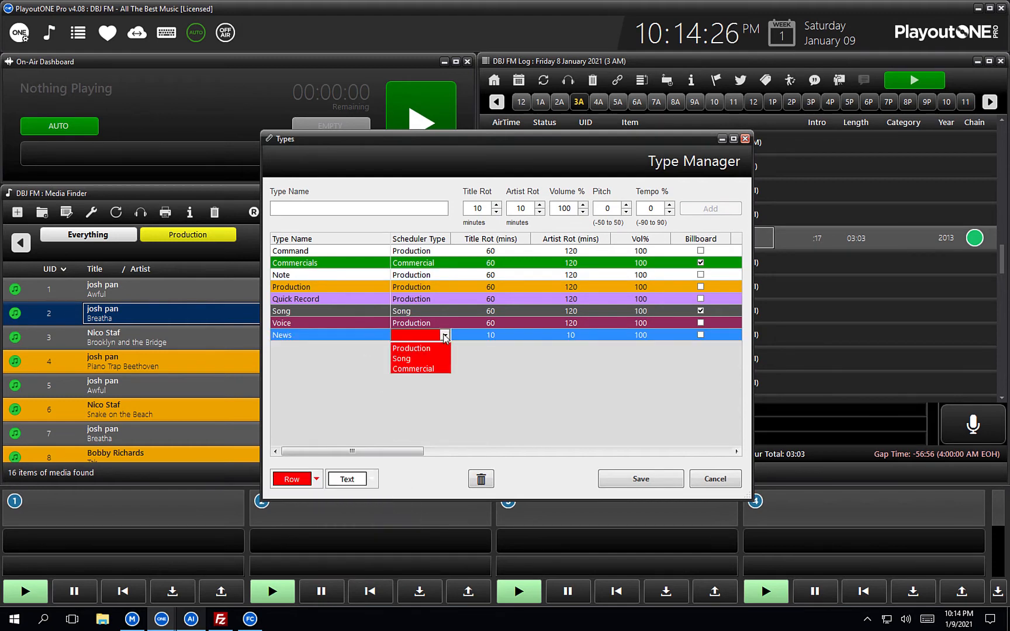
pyautogui.click(436, 349)
pyautogui.click(342, 264)
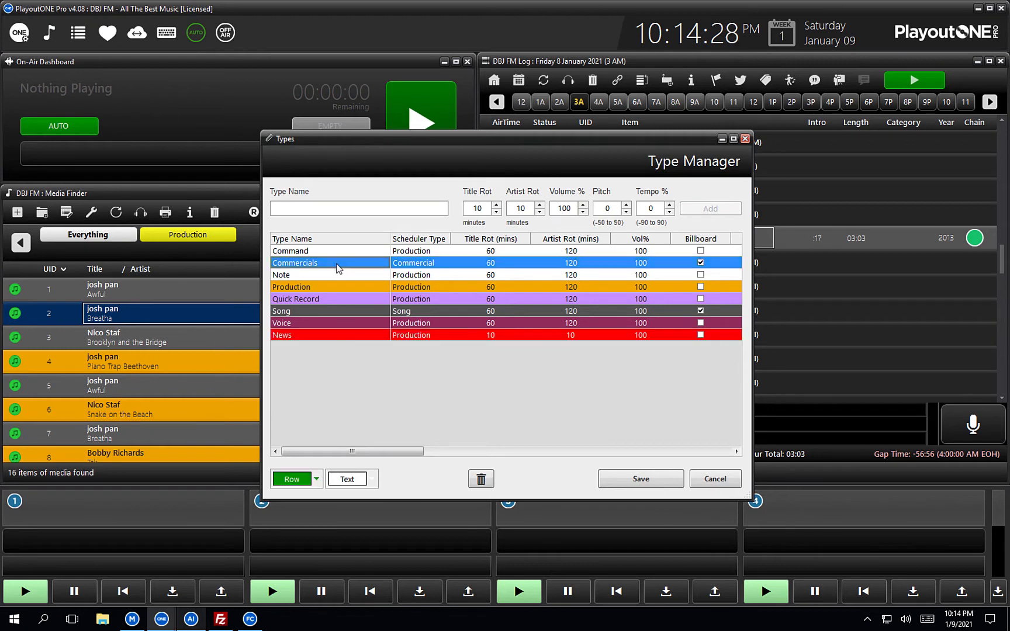
pyautogui.click(640, 479)
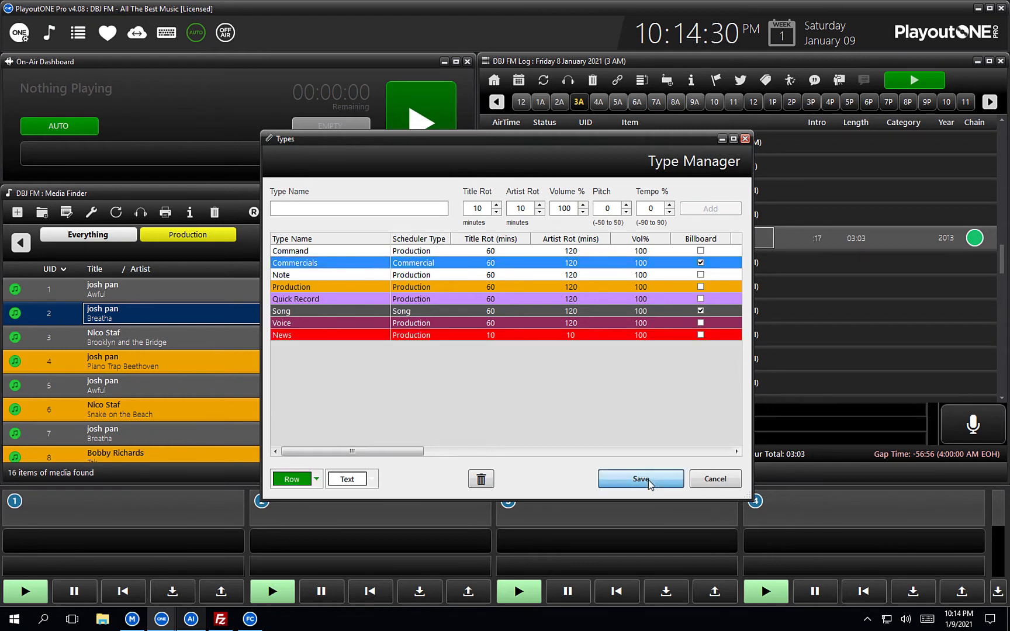
# Create media item UID NEWS titled 'News Bulletin' with type News, and save it.
pyautogui.click(21, 216)
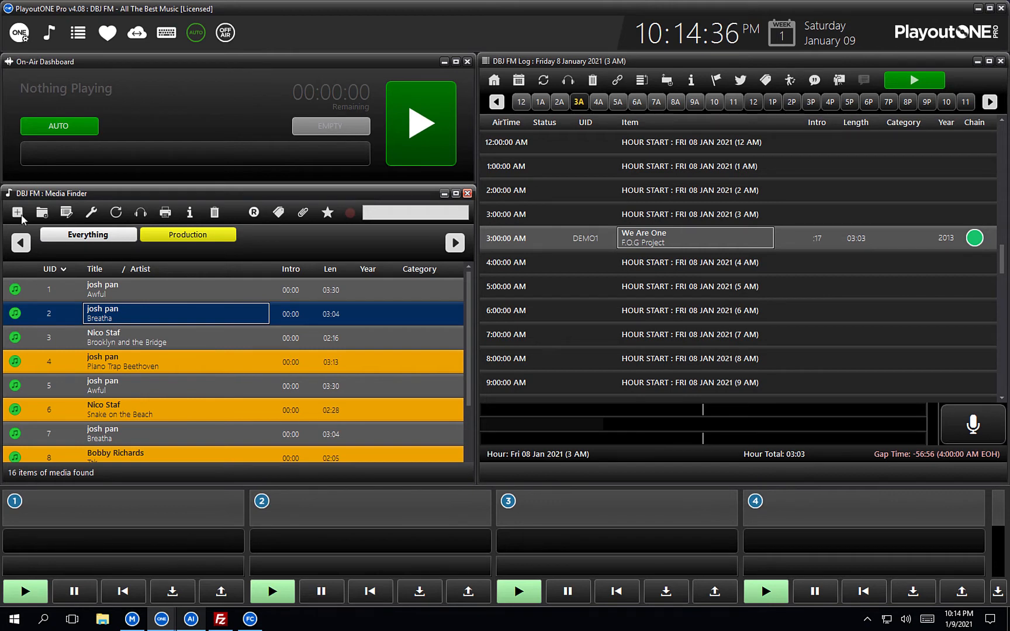
pyautogui.click(21, 216)
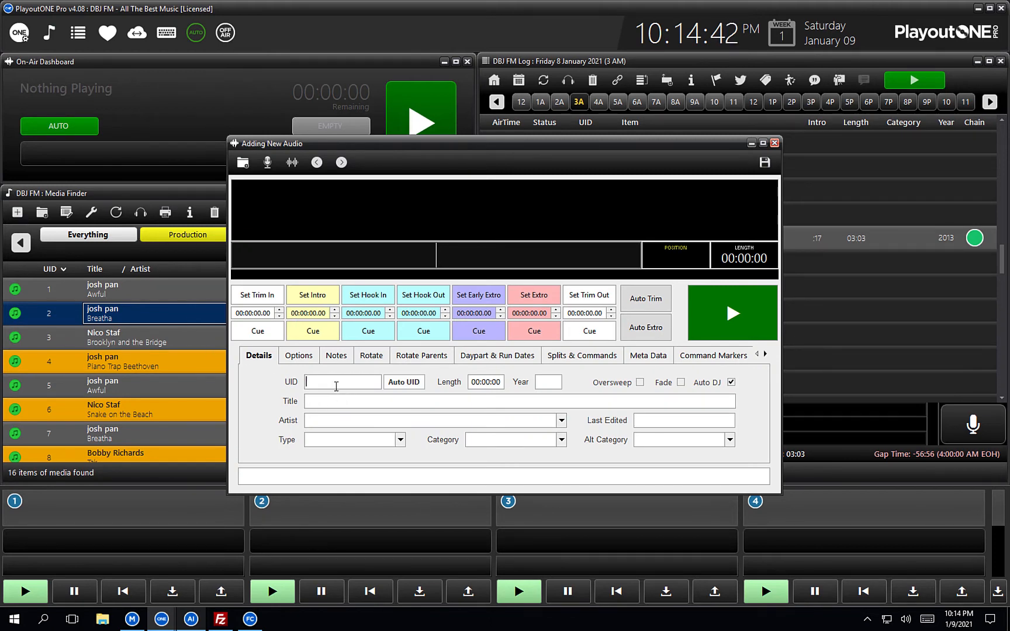
pyautogui.write('NEWS')
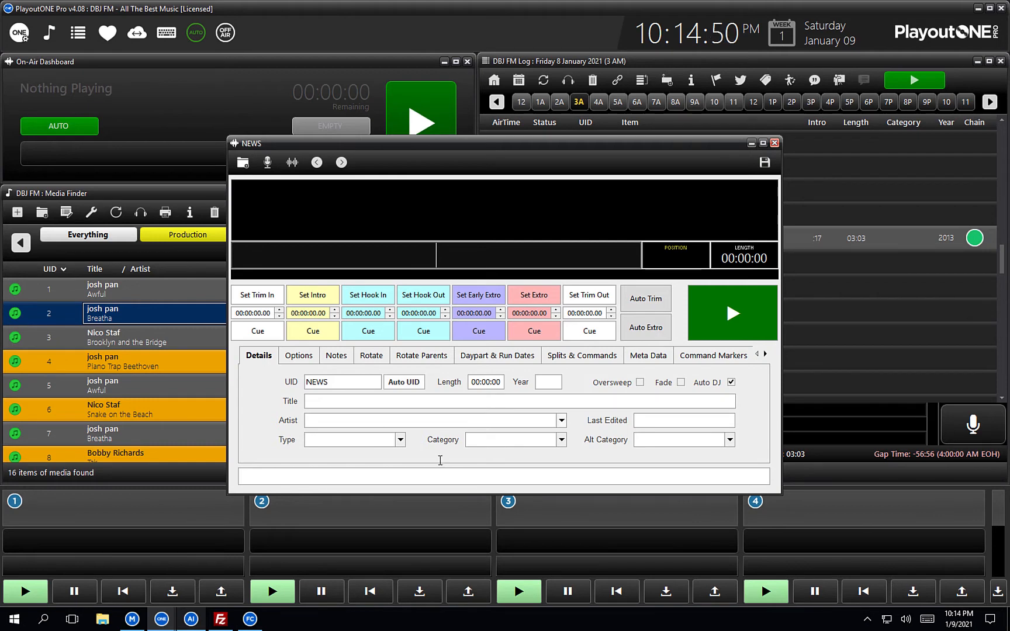
pyautogui.click(336, 402)
pyautogui.write('News')
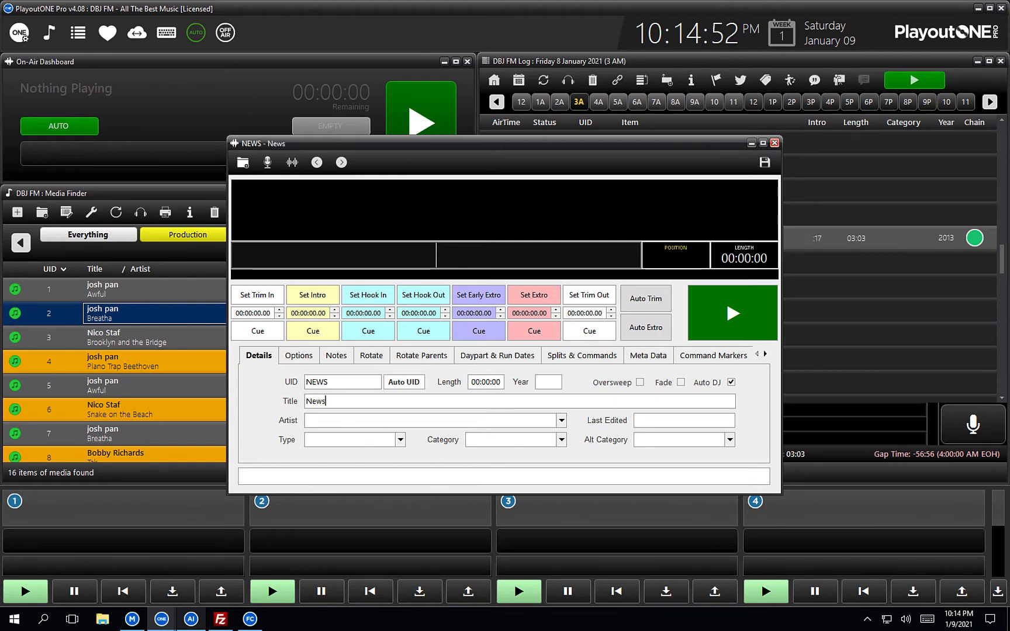
pyautogui.write(' Bulletin')
pyautogui.click(353, 423)
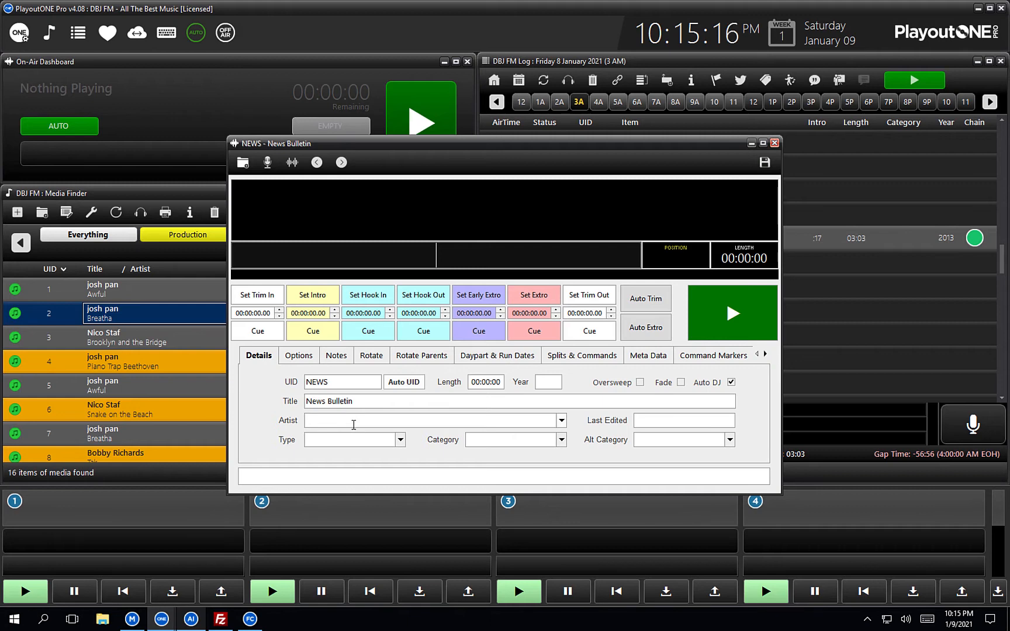
pyautogui.click(400, 439)
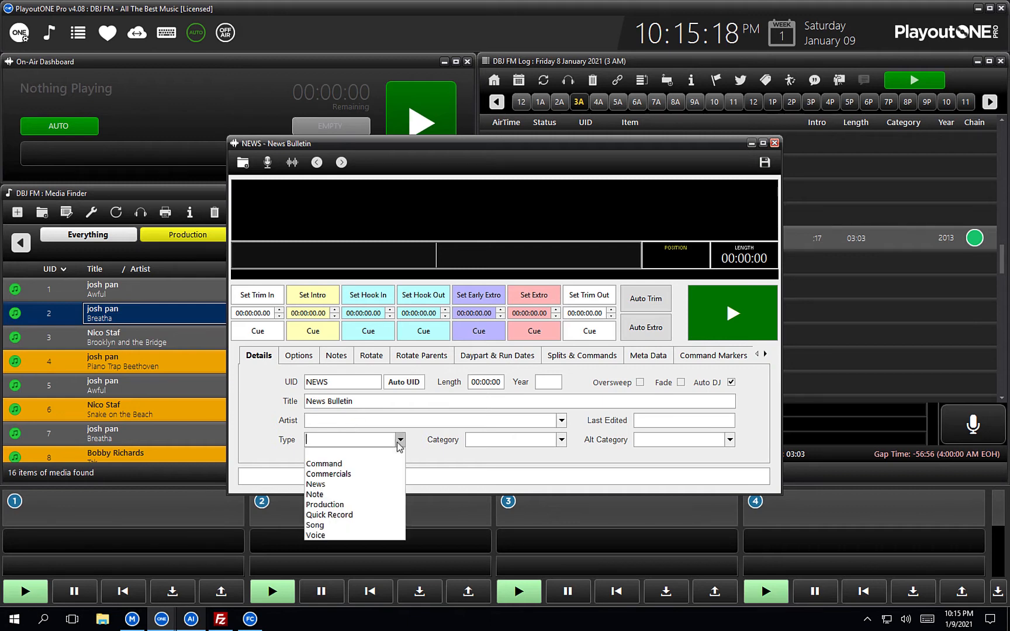
pyautogui.click(370, 484)
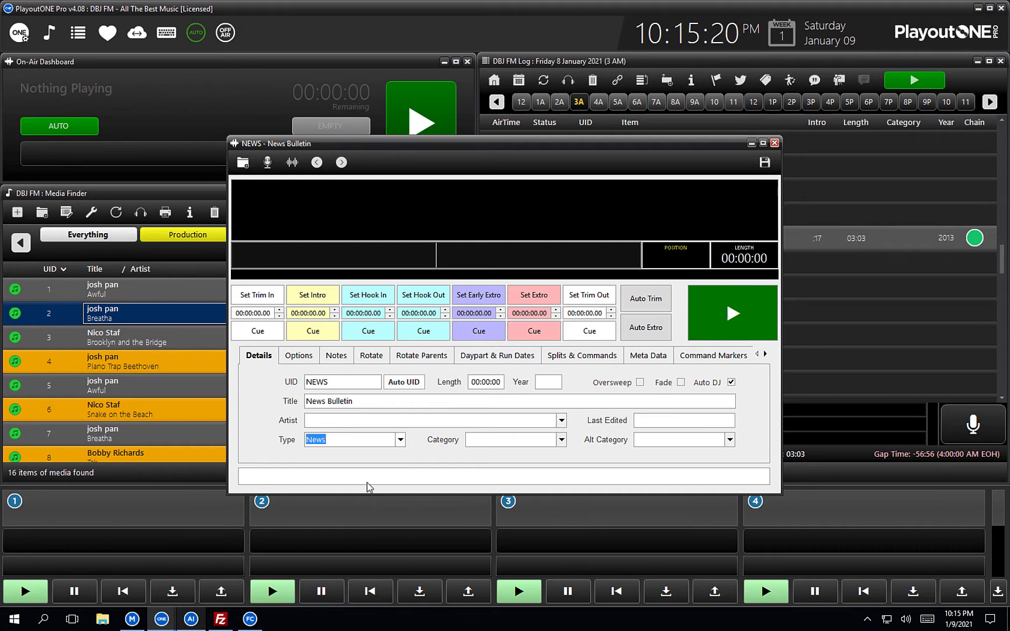
pyautogui.click(765, 163)
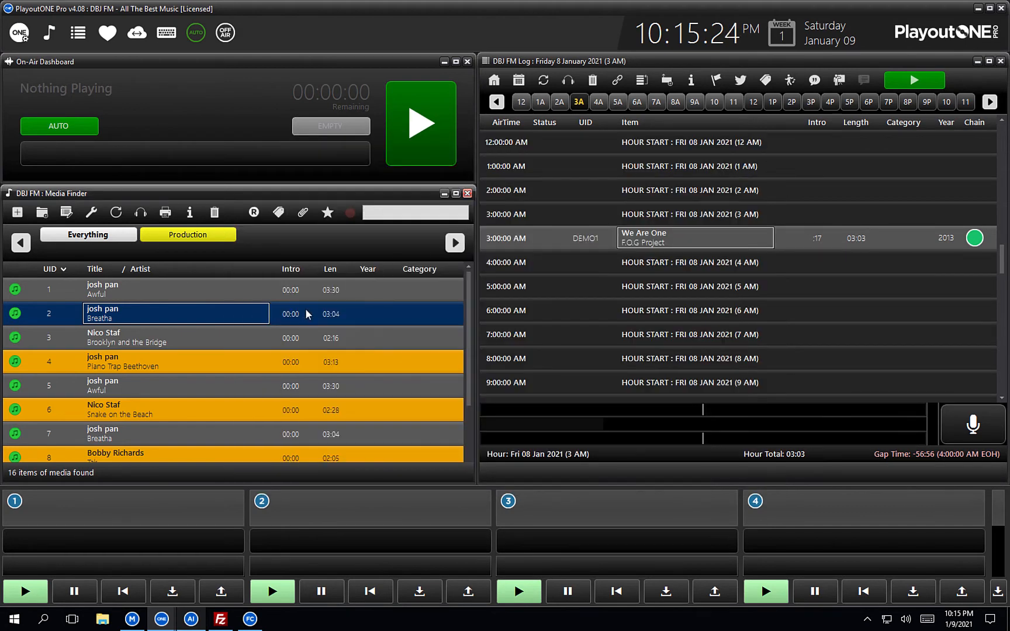
# Scroll the media list down until the red NEWS 'News Bulletin' row shows.
pyautogui.scroll(-5, 305, 307)
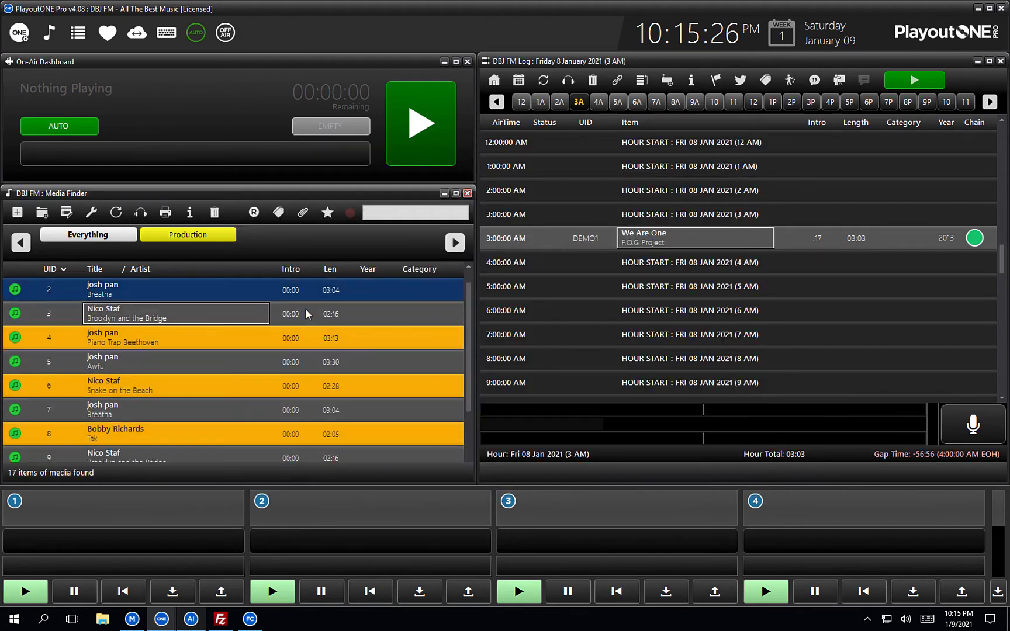
pyautogui.scroll(-5, 305, 308)
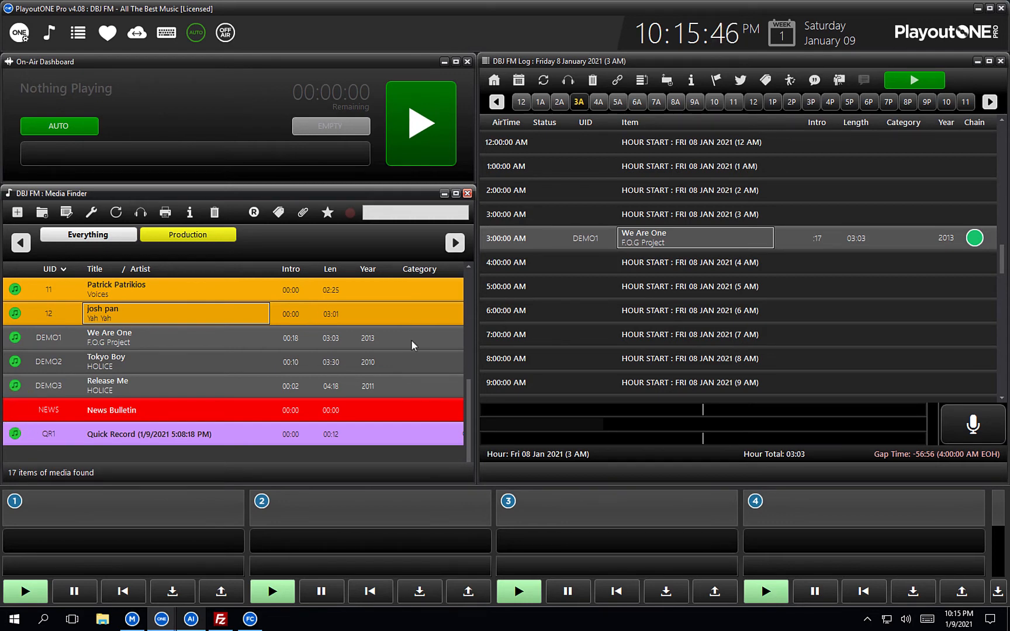
# Minimize PlayoutONE Pro and centre the Auto Importer window, briefly showing FileCopy.
pyautogui.click(978, 9)
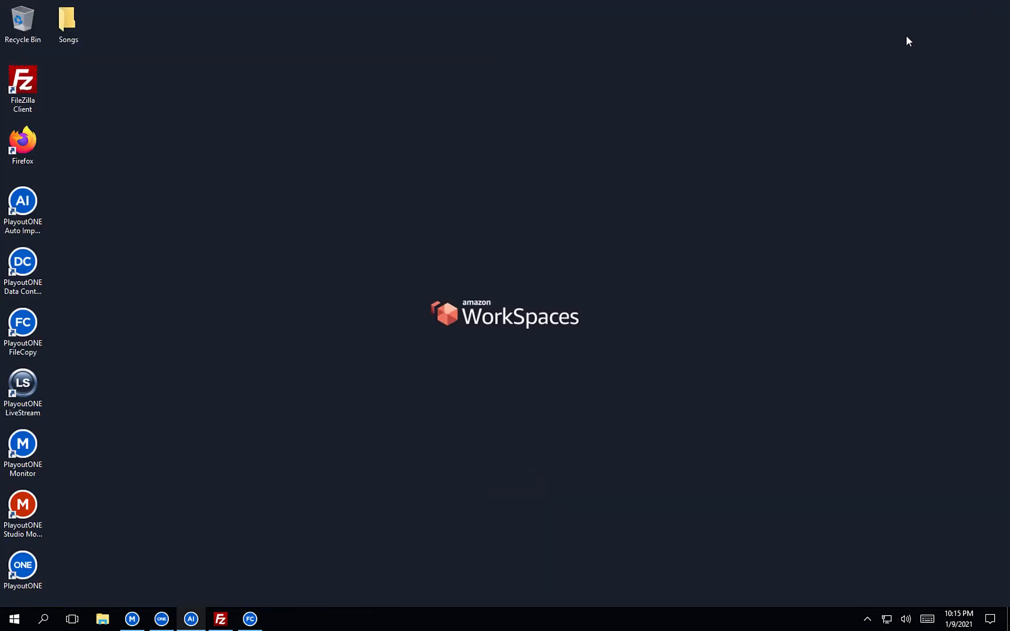
pyautogui.click(201, 618)
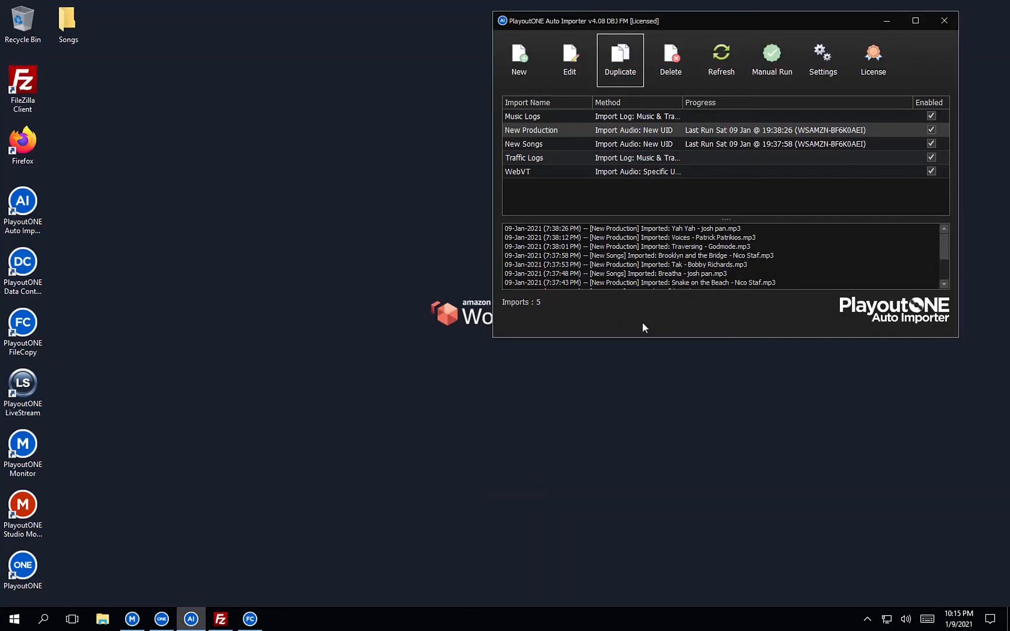
pyautogui.moveTo(703, 19); pyautogui.dragTo(563, 68)
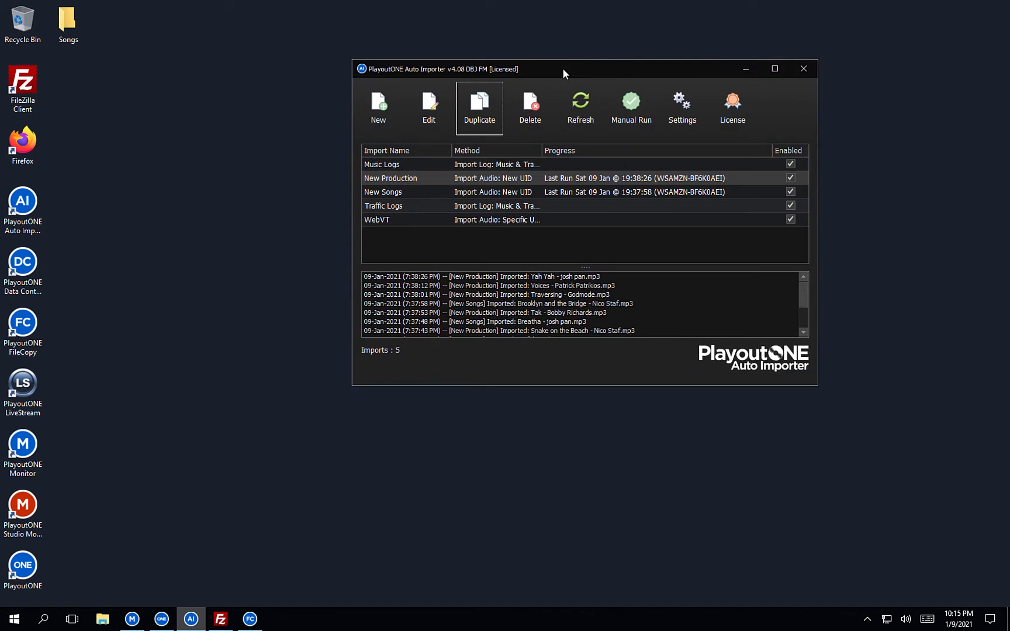
pyautogui.click(250, 619)
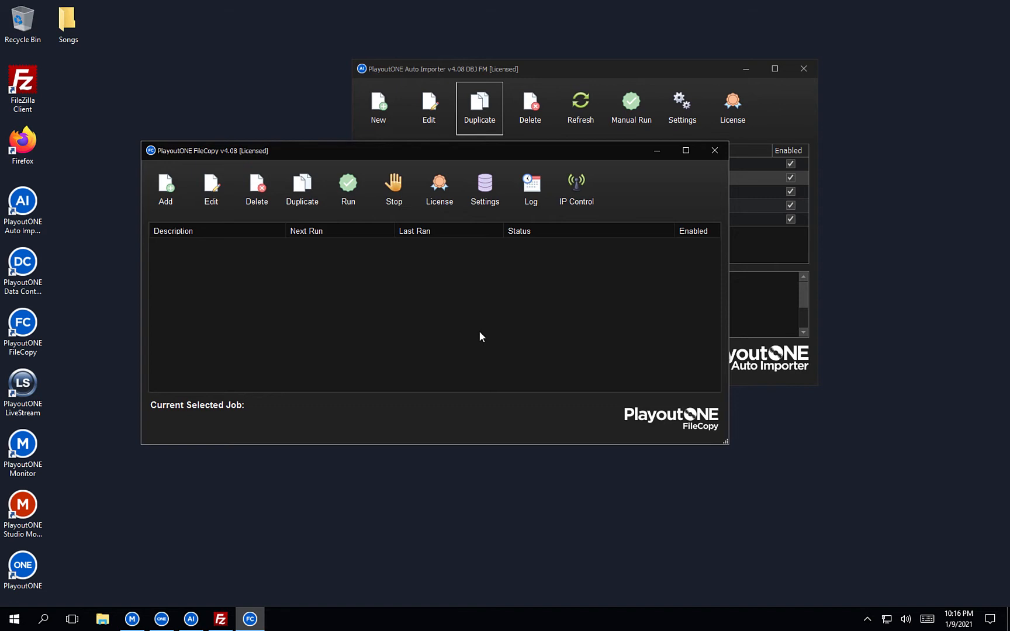
pyautogui.click(654, 155)
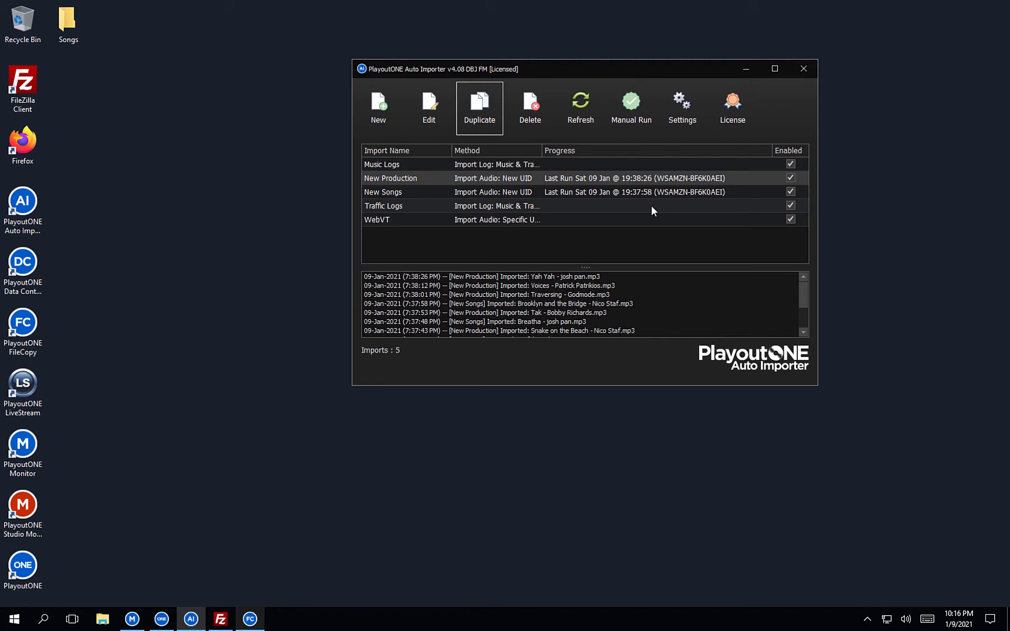
# Create a new import named News using the Import Audio: Specific UID method.
pyautogui.click(378, 111)
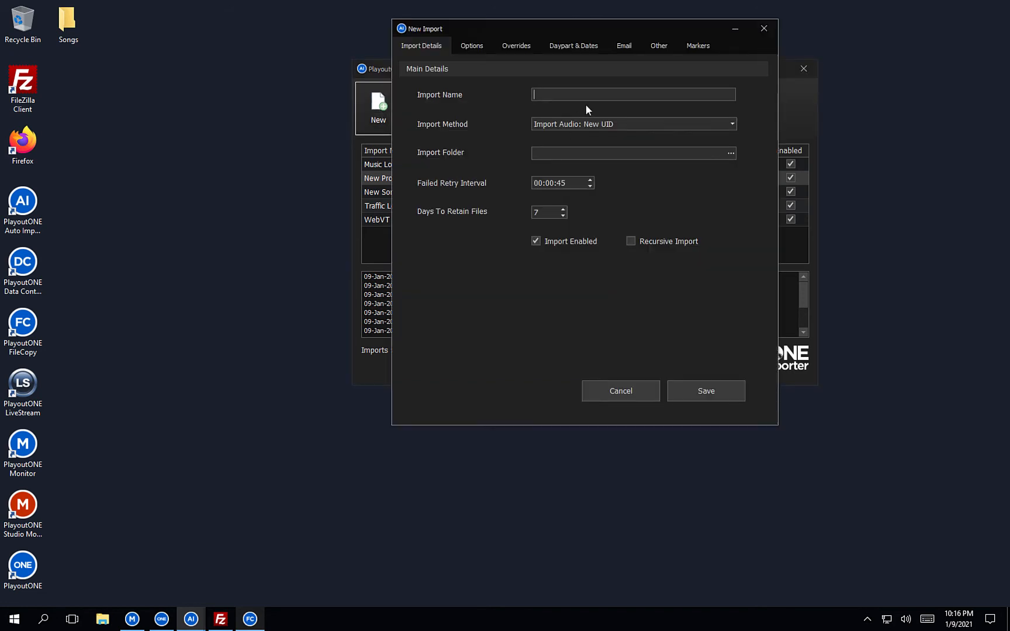
pyautogui.write('News')
pyautogui.click(703, 123)
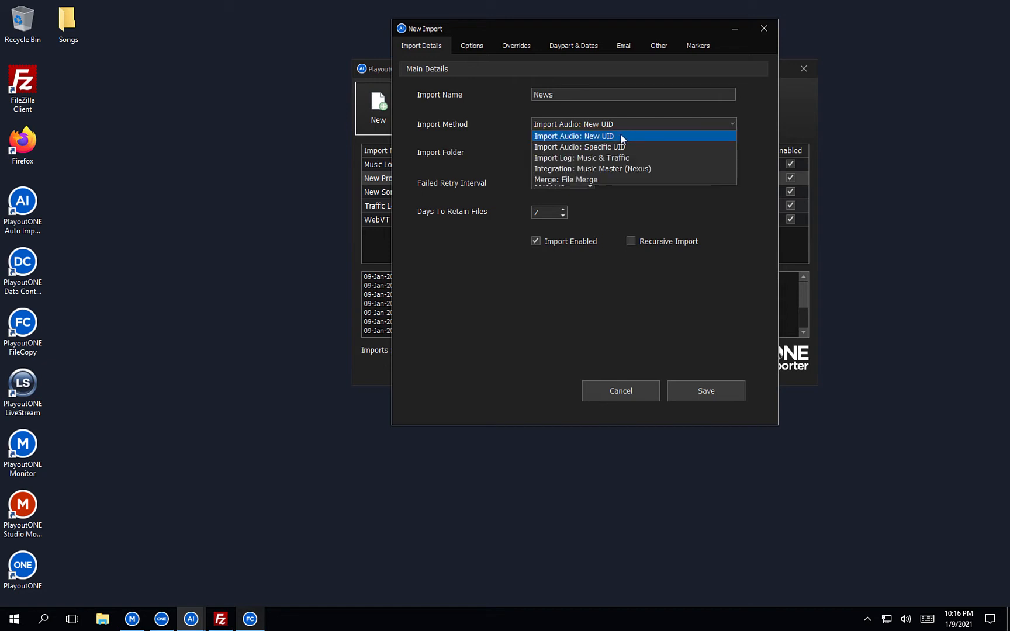
pyautogui.click(614, 147)
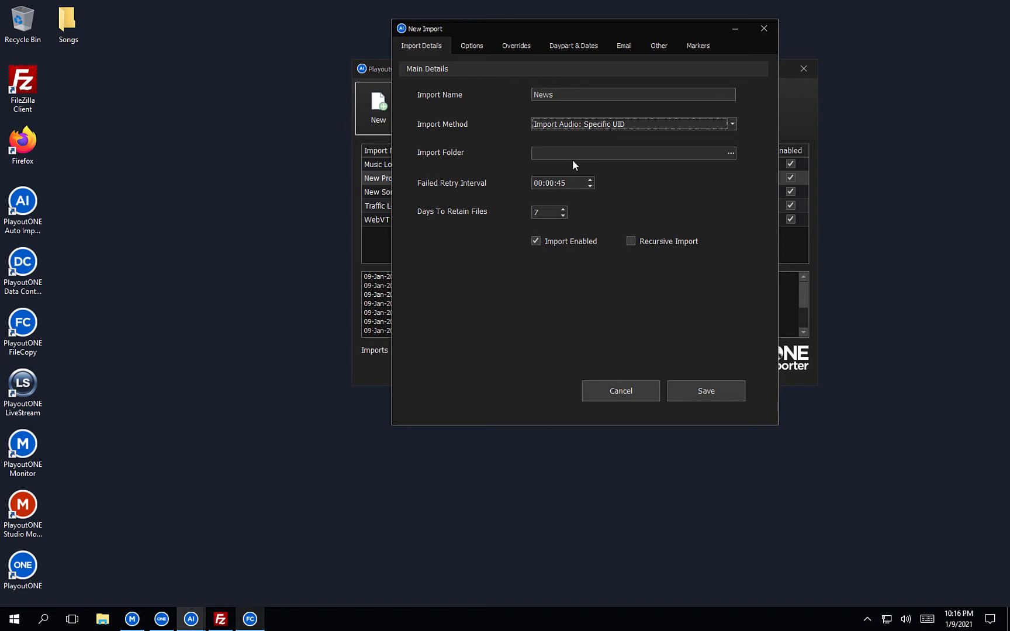
pyautogui.press('Tab')
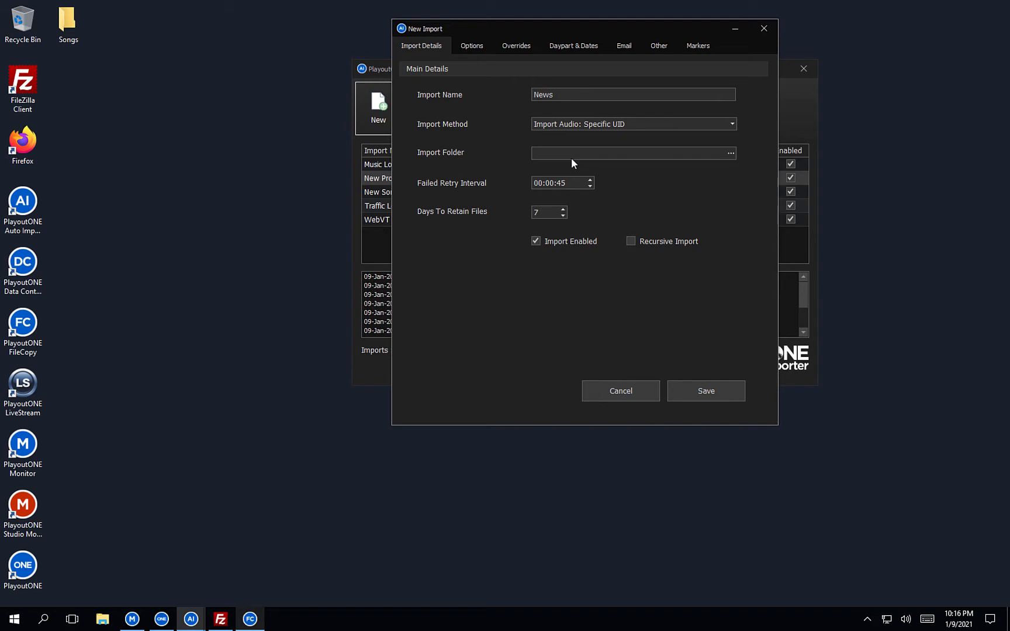
pyautogui.click(161, 619)
# Copy the station's Data path from Settings, cancel the dialog, and minimize PlayoutONE Pro.
pyautogui.click(21, 35)
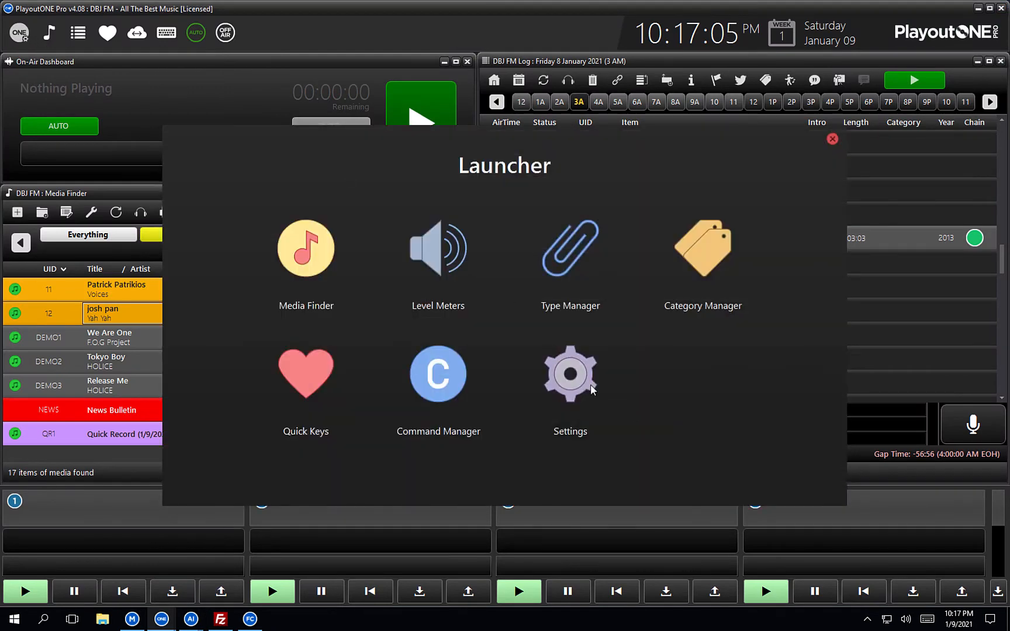
pyautogui.click(590, 387)
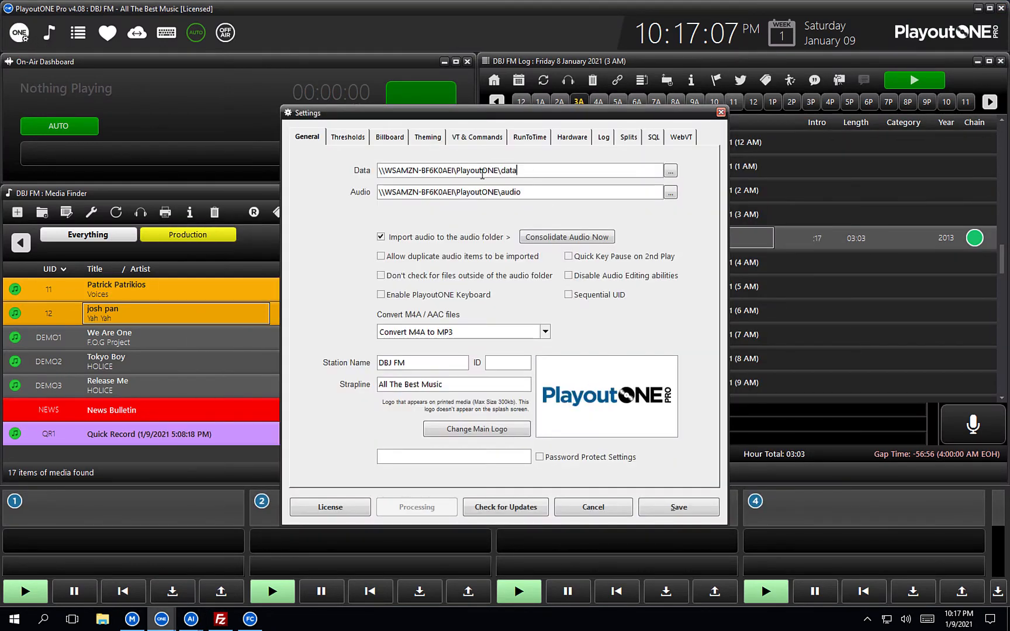
pyautogui.moveTo(520, 171); pyautogui.dragTo(321, 175)
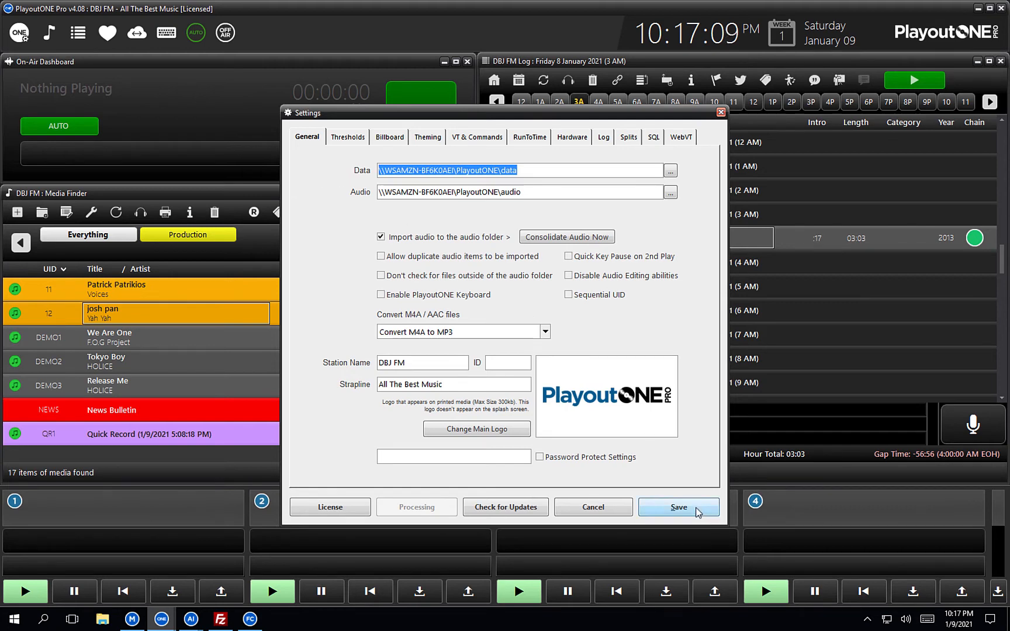
pyautogui.click(621, 512)
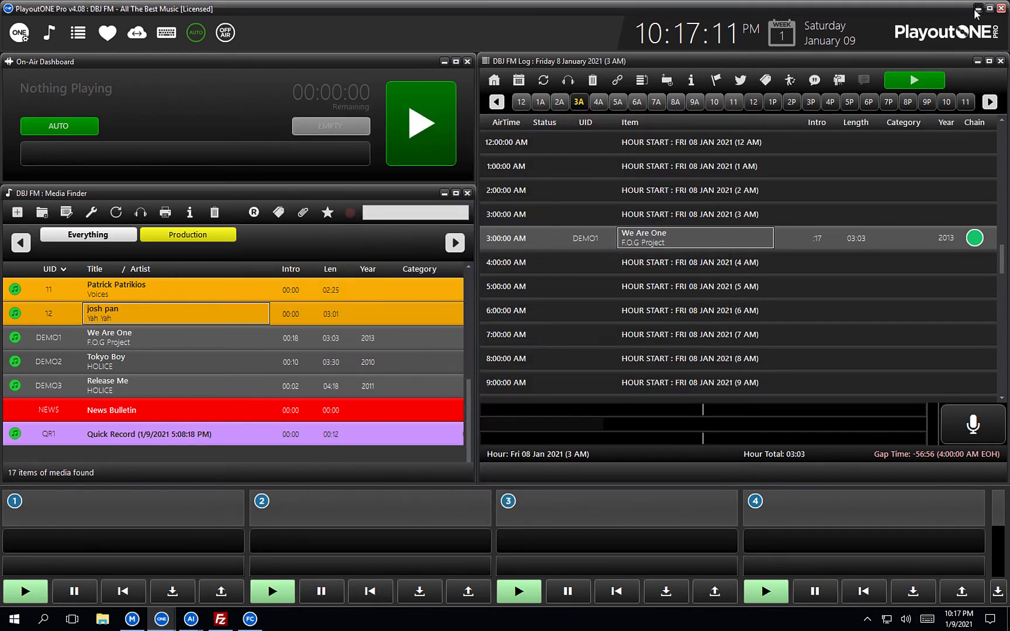
pyautogui.click(977, 8)
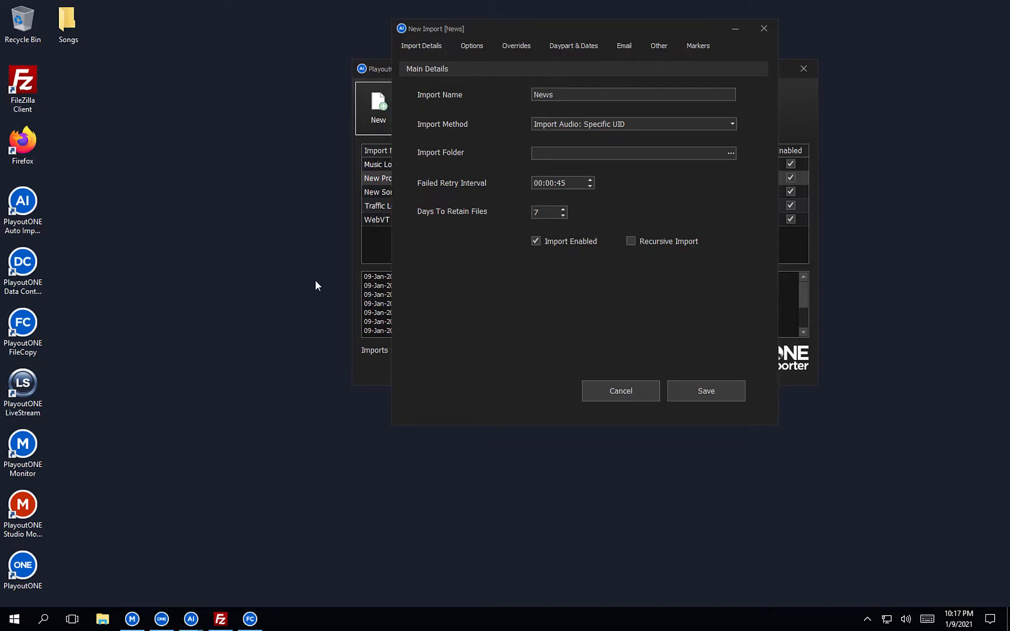
# Open the station data folder via Run and go into PlayoutONE's Import folder.
pyautogui.rightClick(12, 626)
pyautogui.click(49, 567)
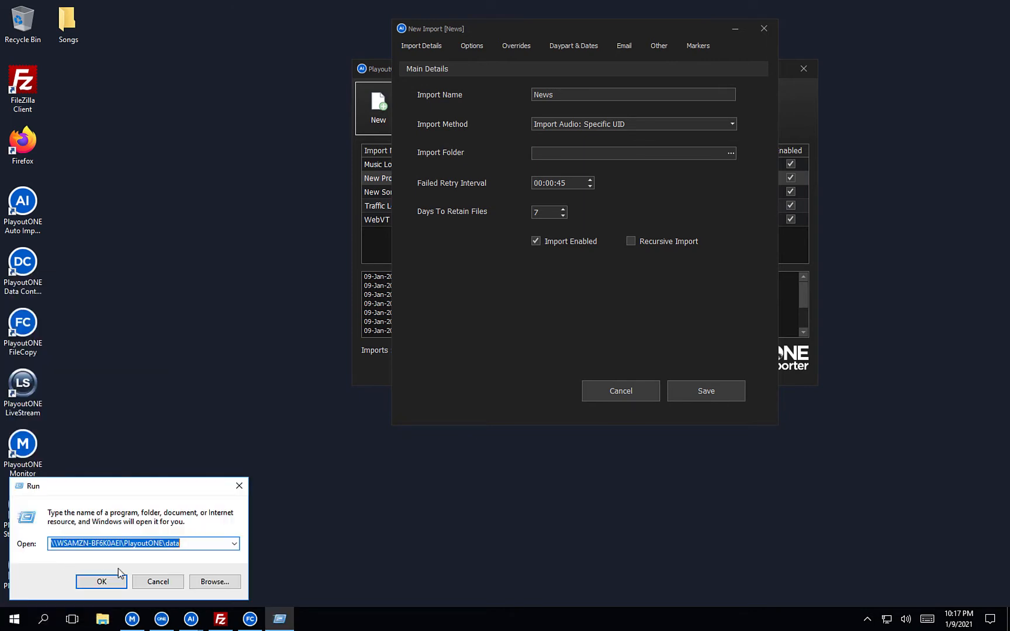
pyautogui.press('End')
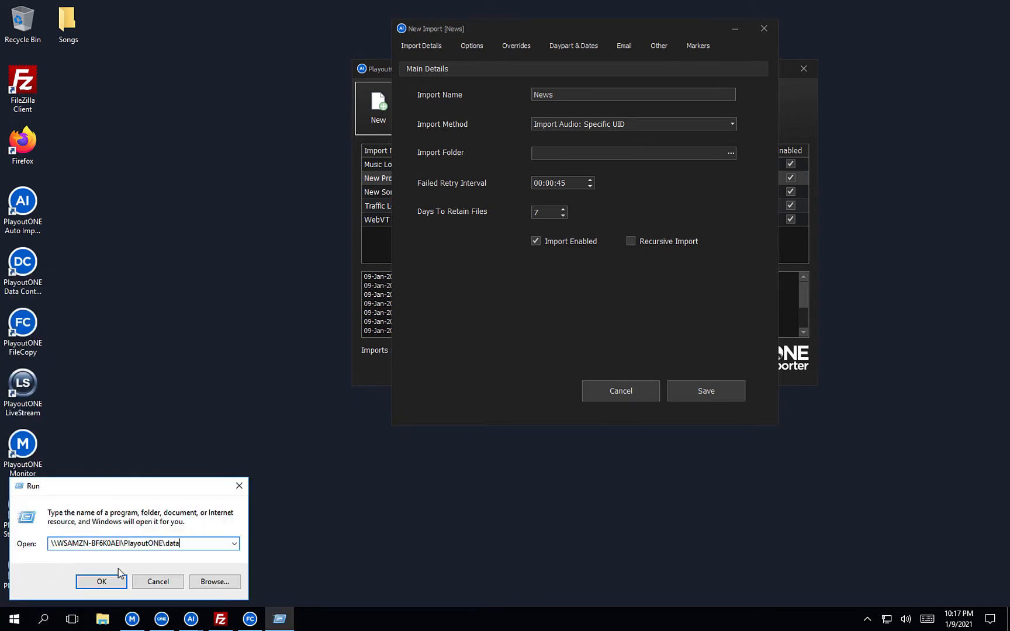
pyautogui.press('Return')
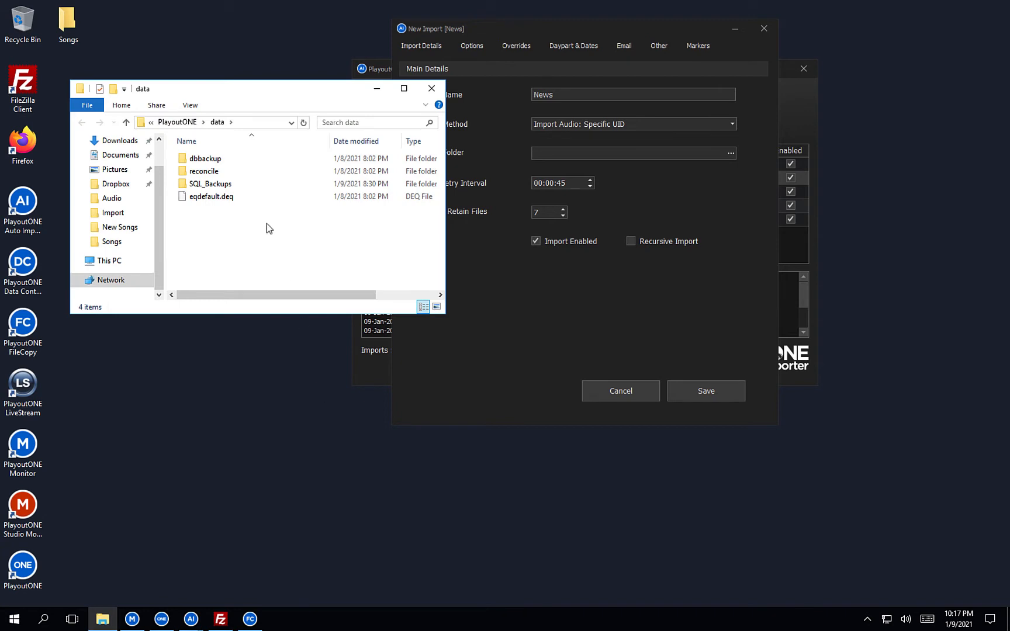
pyautogui.click(179, 122)
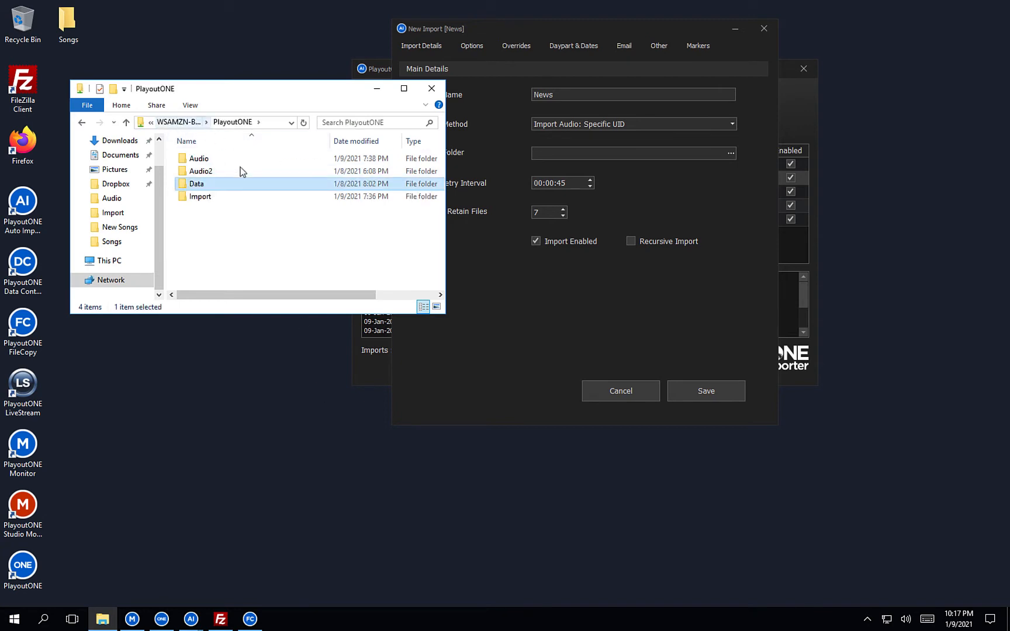
pyautogui.doubleClick(202, 198)
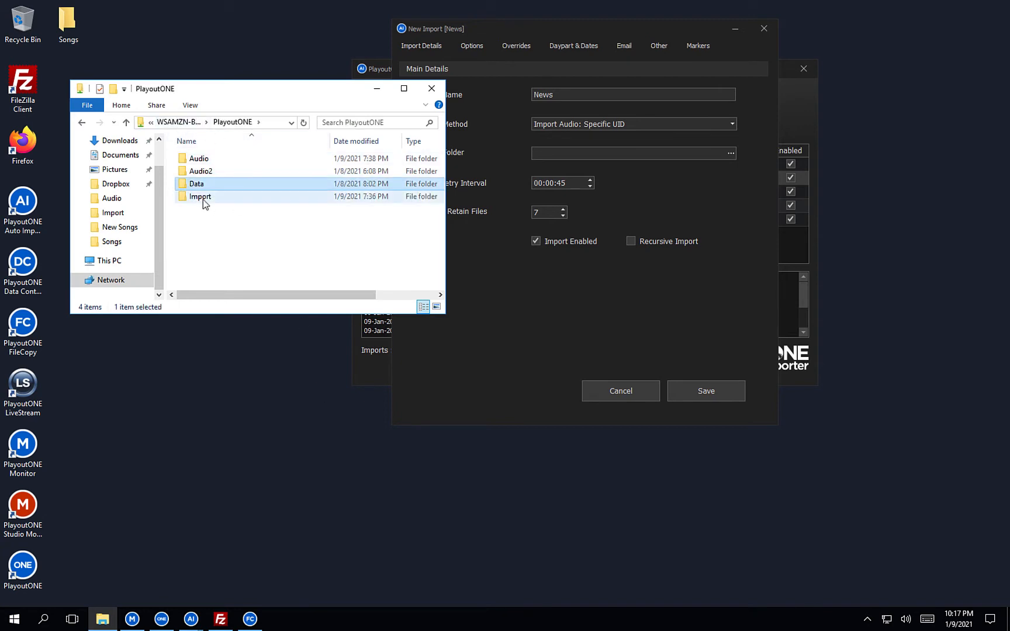
# Create a new folder named News inside Import.
pyautogui.rightClick(228, 241)
pyautogui.moveTo(163, 385)
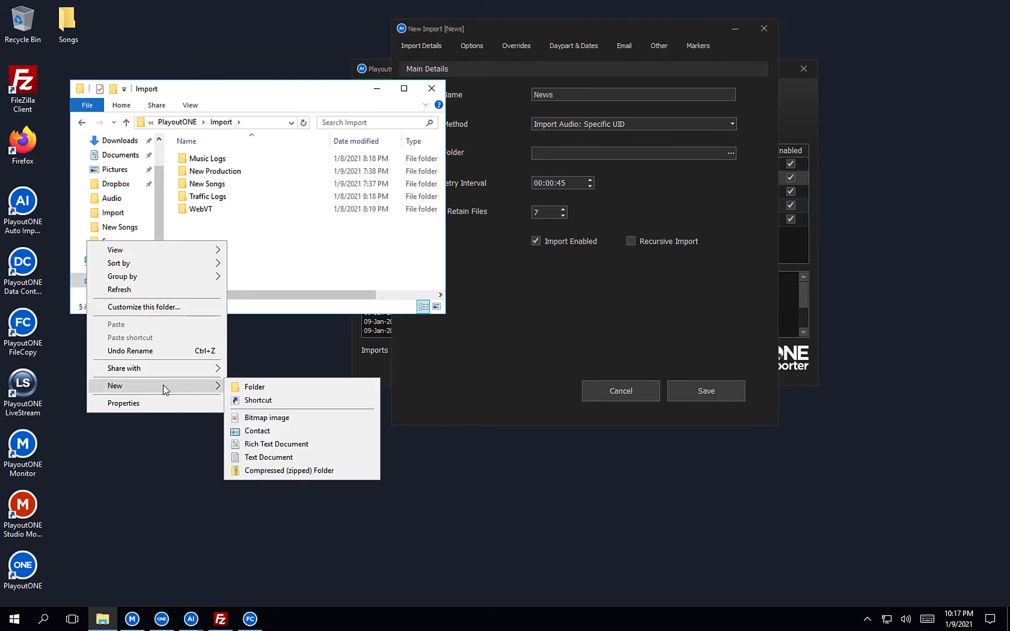
pyautogui.click(255, 388)
pyautogui.write('News')
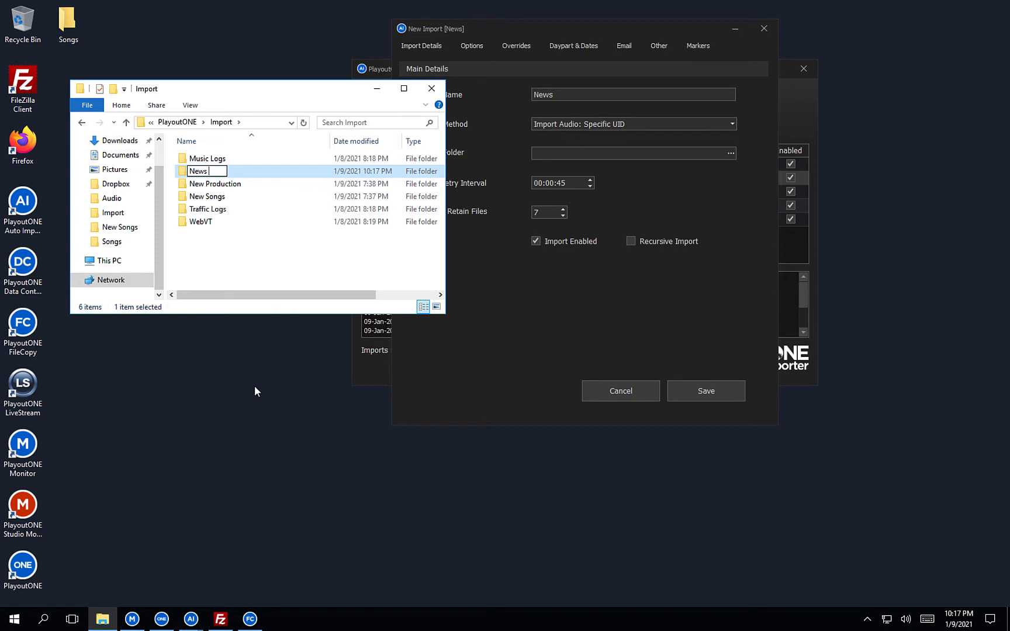
pyautogui.press('Return')
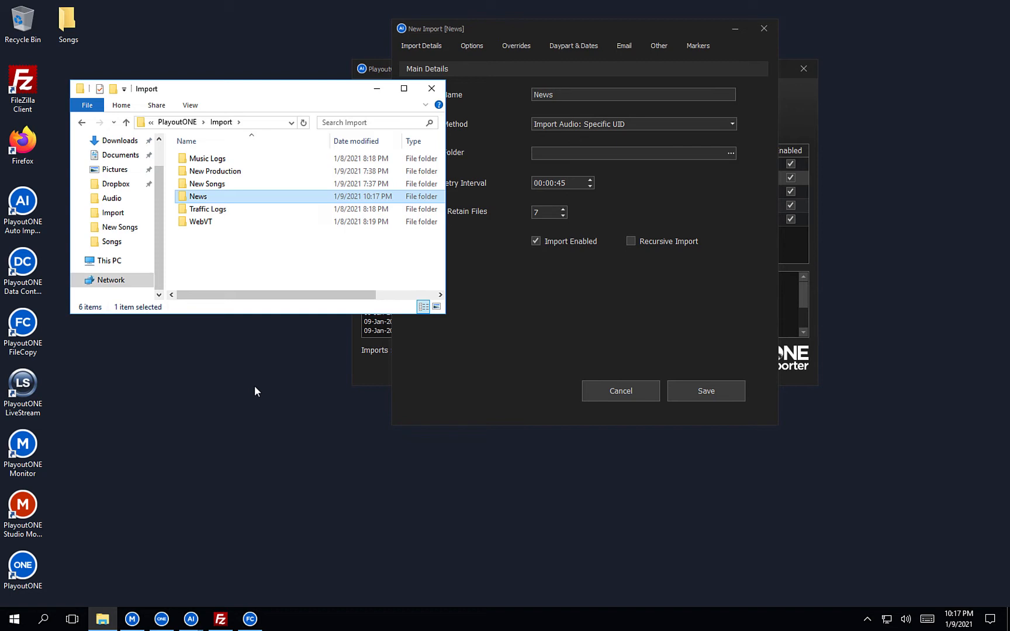
# Paste the News folder path into Import Folder and tick Preserve Title.
pyautogui.doubleClick(197, 196)
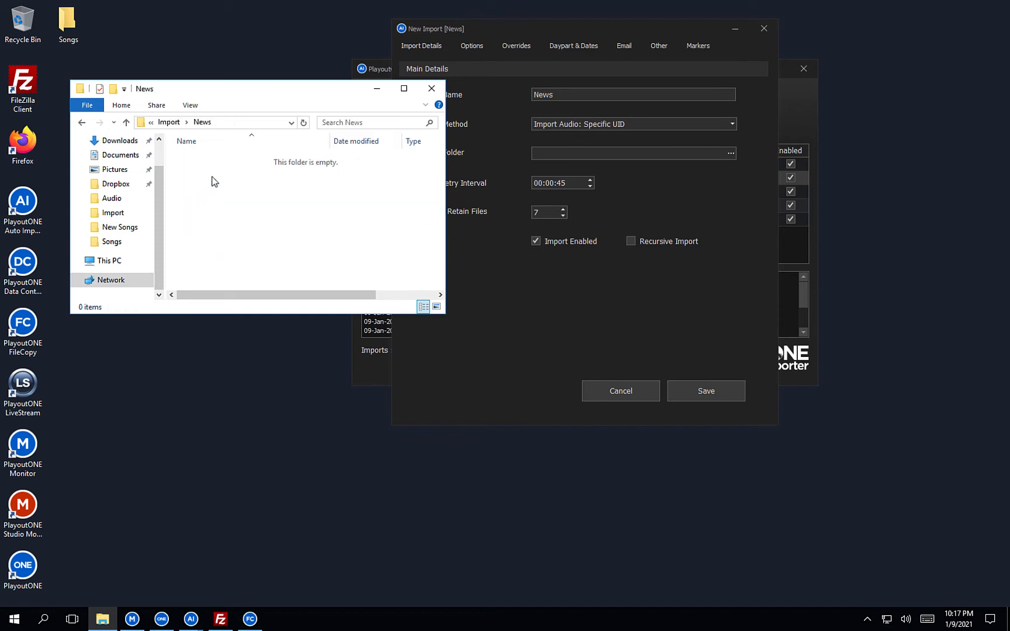
pyautogui.click(232, 121)
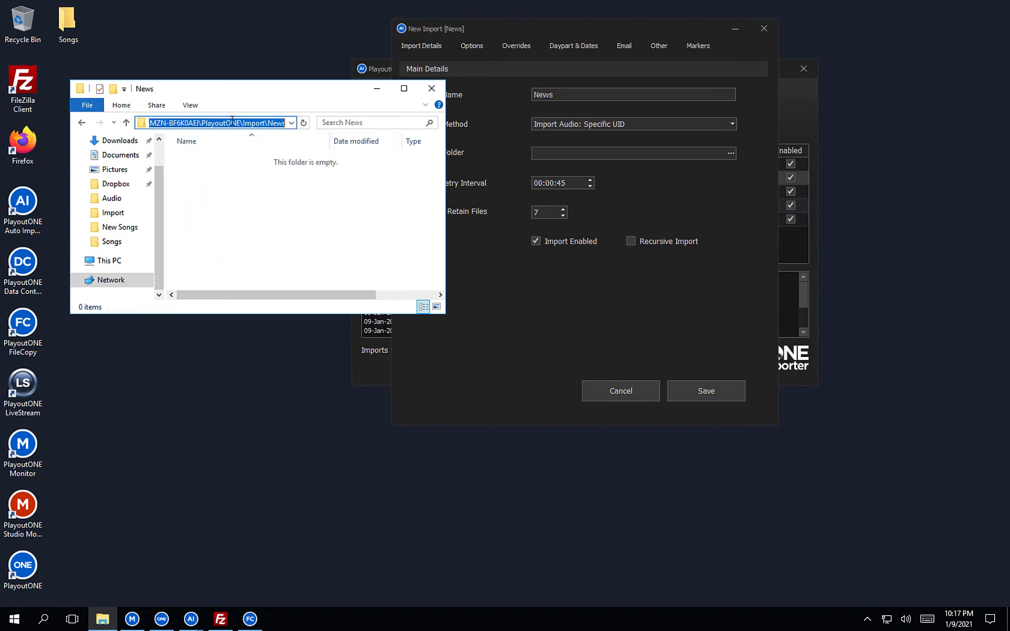
pyautogui.click(569, 155)
pyautogui.write('\\\\WSAMZN-BF6K0AEI\\PlayoutONE\\Import\\News')
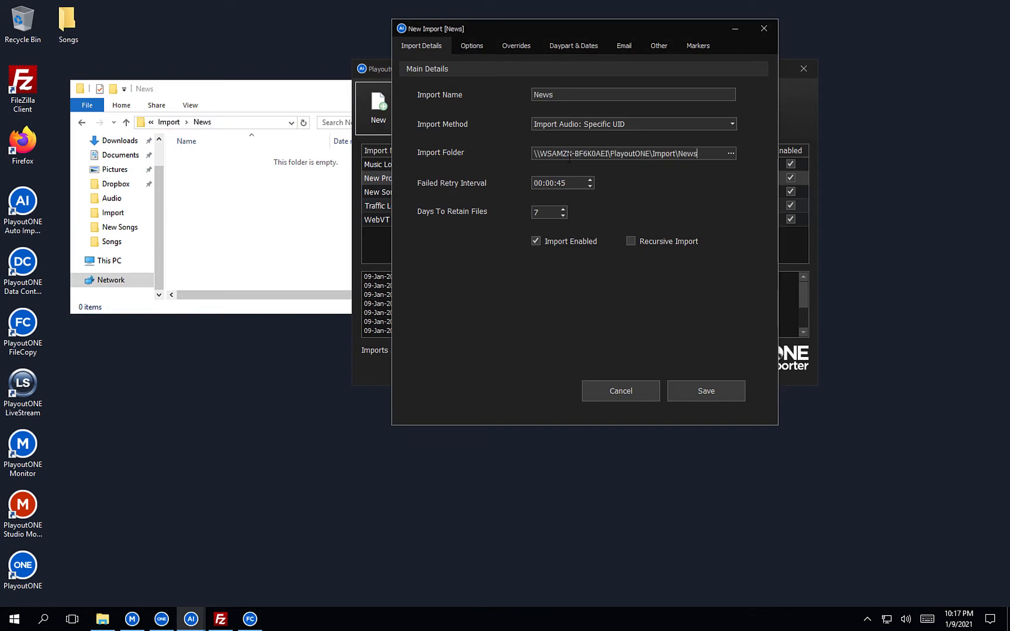
pyautogui.click(476, 48)
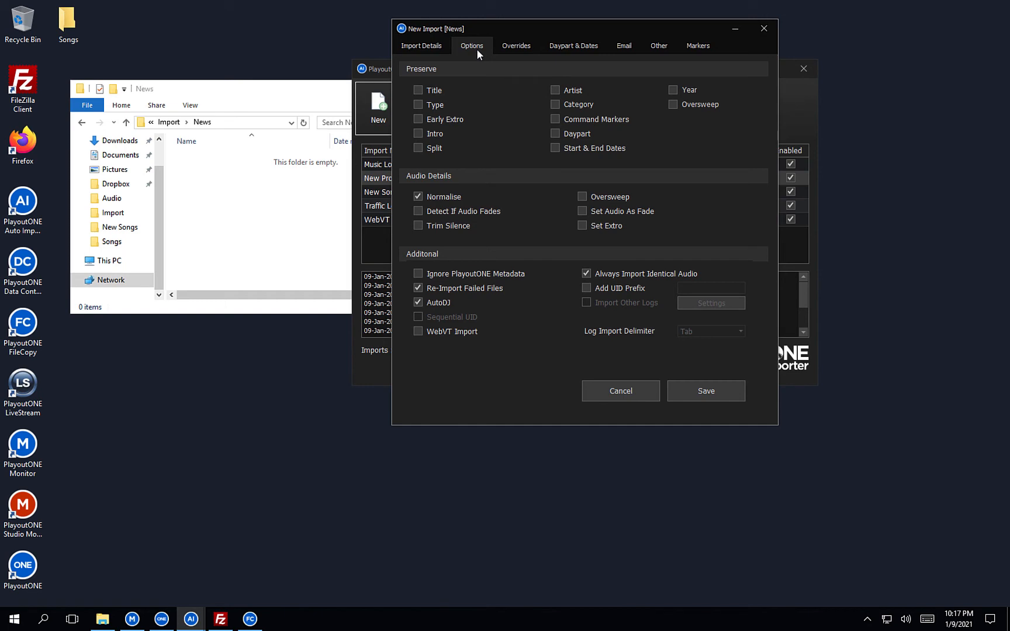
pyautogui.click(419, 92)
pyautogui.click(162, 619)
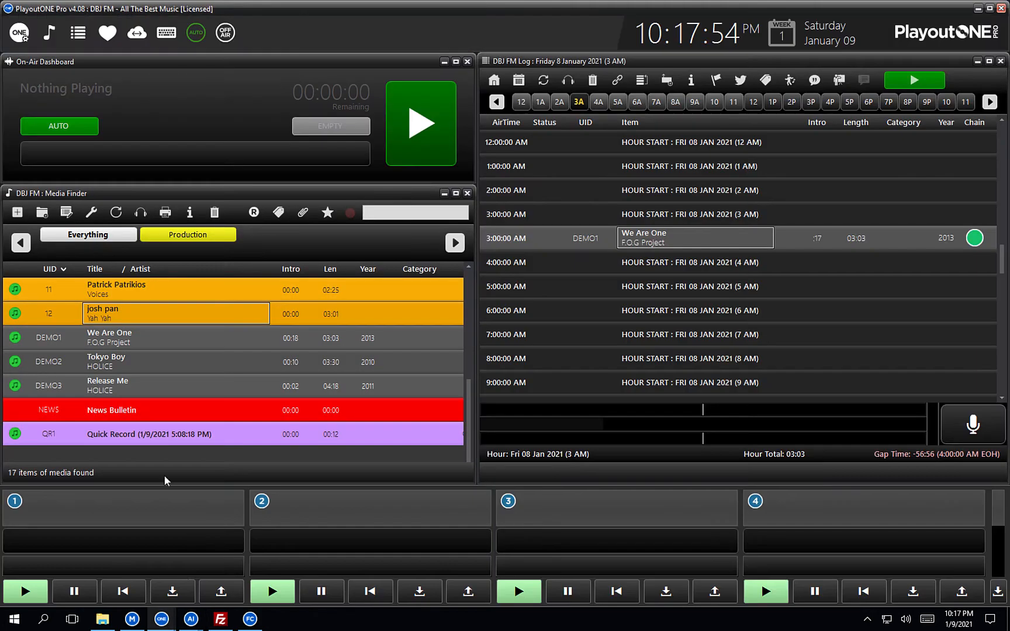
pyautogui.click(135, 420)
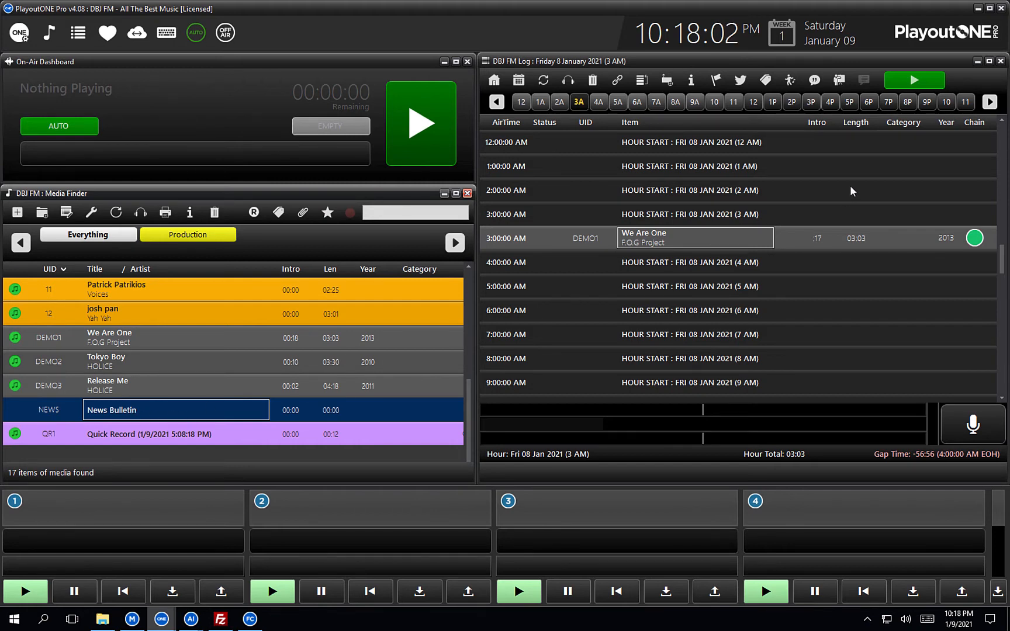
pyautogui.click(979, 10)
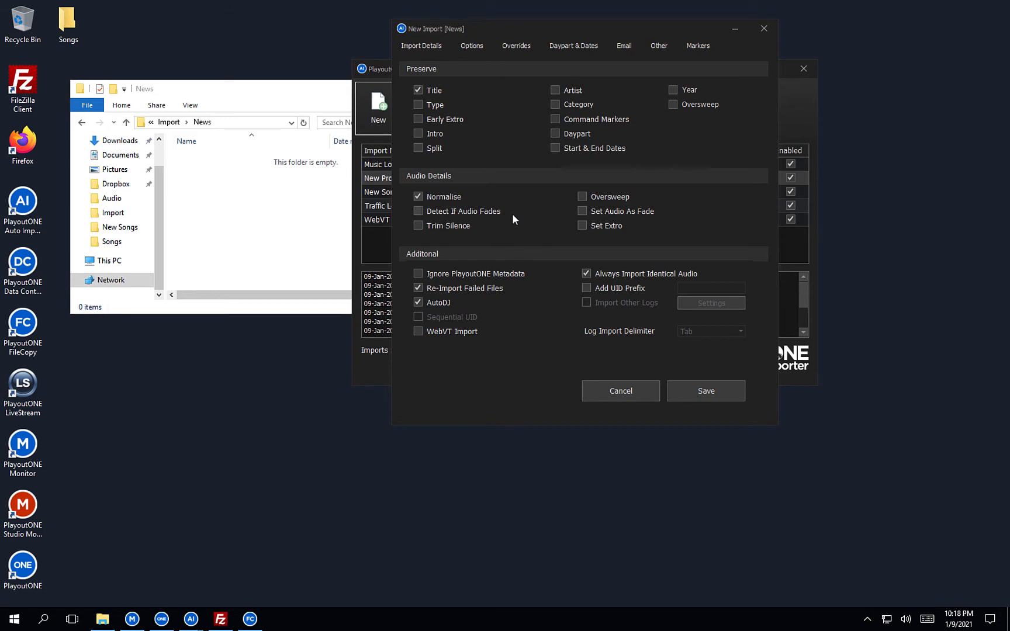
# Tick Set Audio As Fade and Set Extro, and set the override Type to News.
pyautogui.click(580, 210)
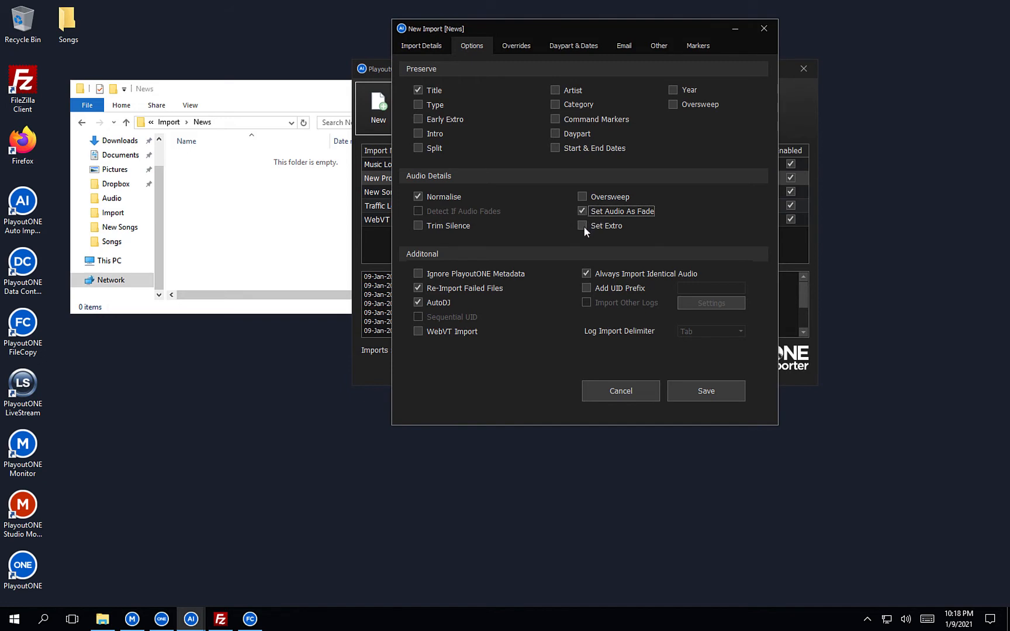
pyautogui.click(582, 227)
pyautogui.click(515, 50)
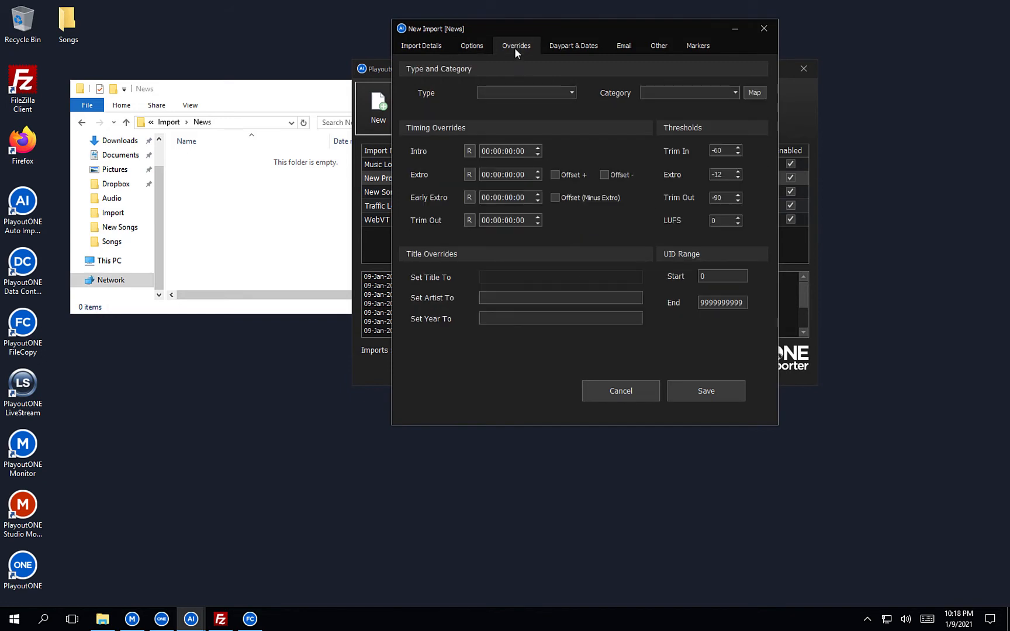
pyautogui.click(573, 94)
pyautogui.click(522, 131)
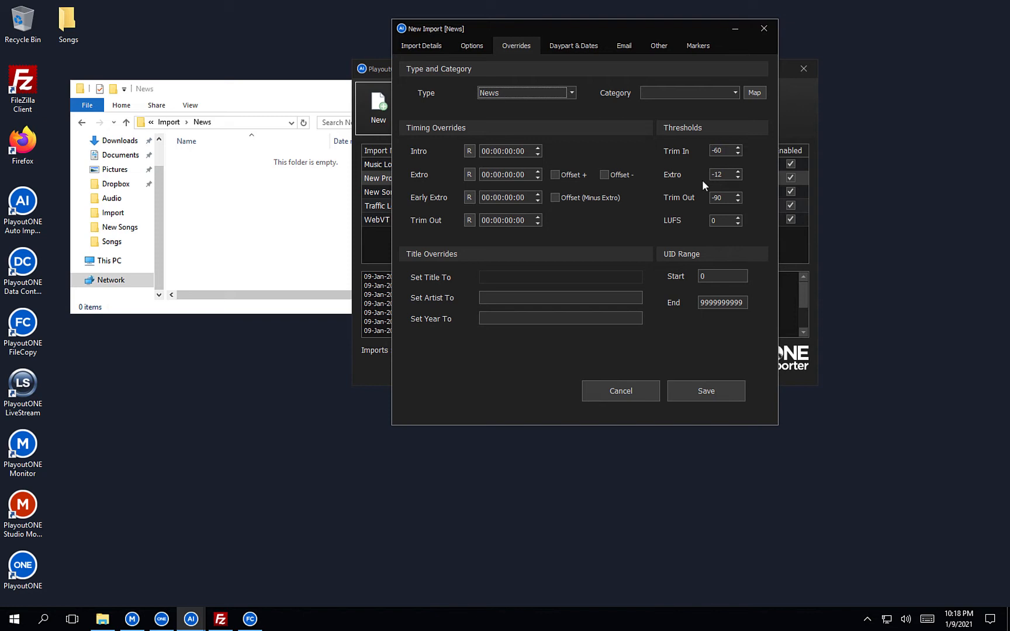
# Lower the Extro threshold override to -20.
pyautogui.click(737, 176)
pyautogui.click(737, 176)
pyautogui.click(737, 176)
pyautogui.click(471, 45)
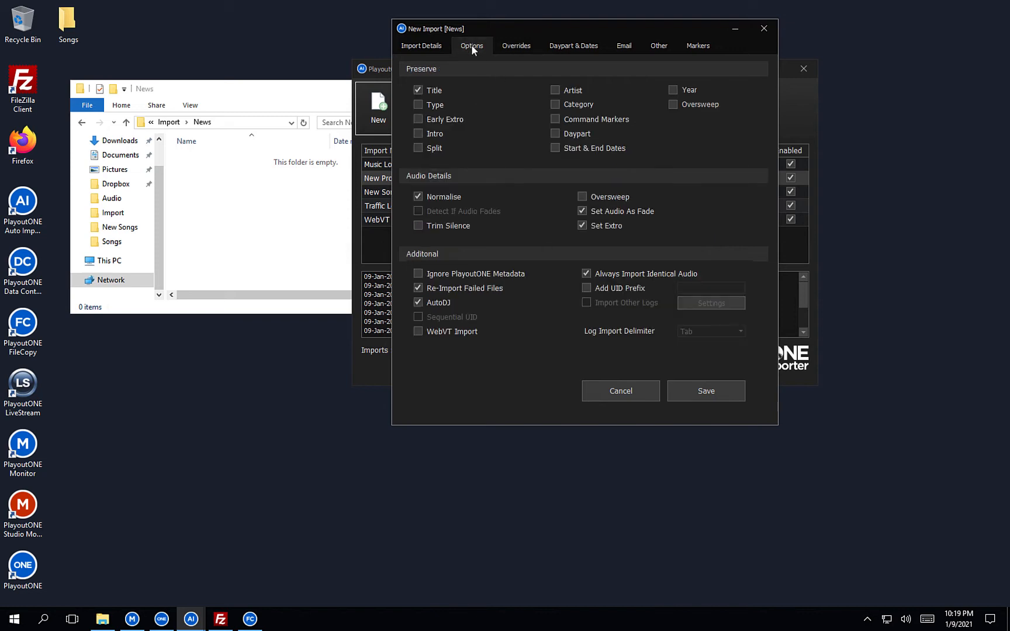
pyautogui.click(522, 47)
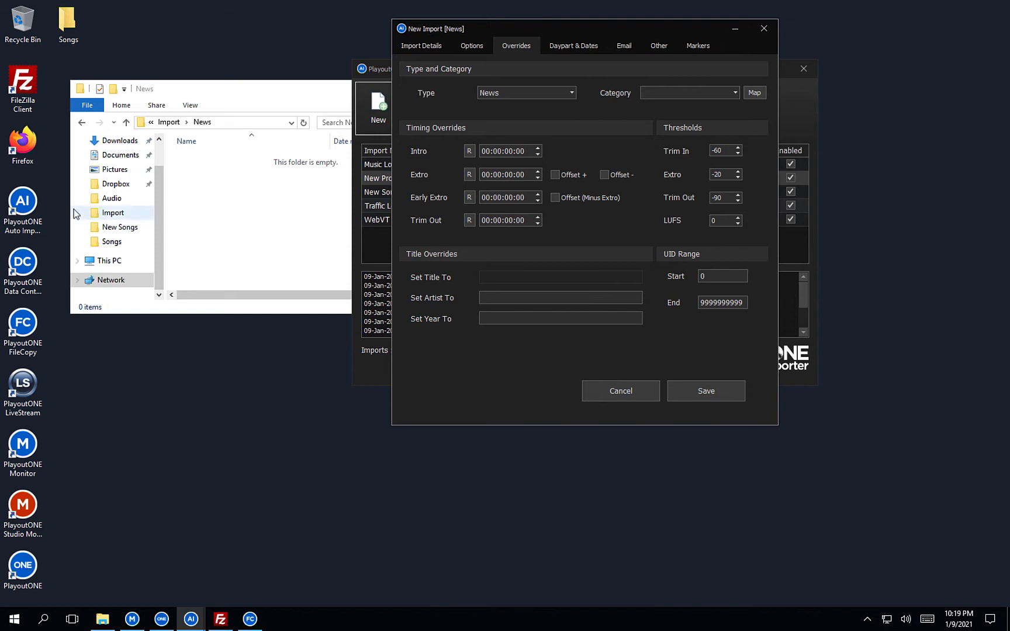
pyautogui.click(16, 149)
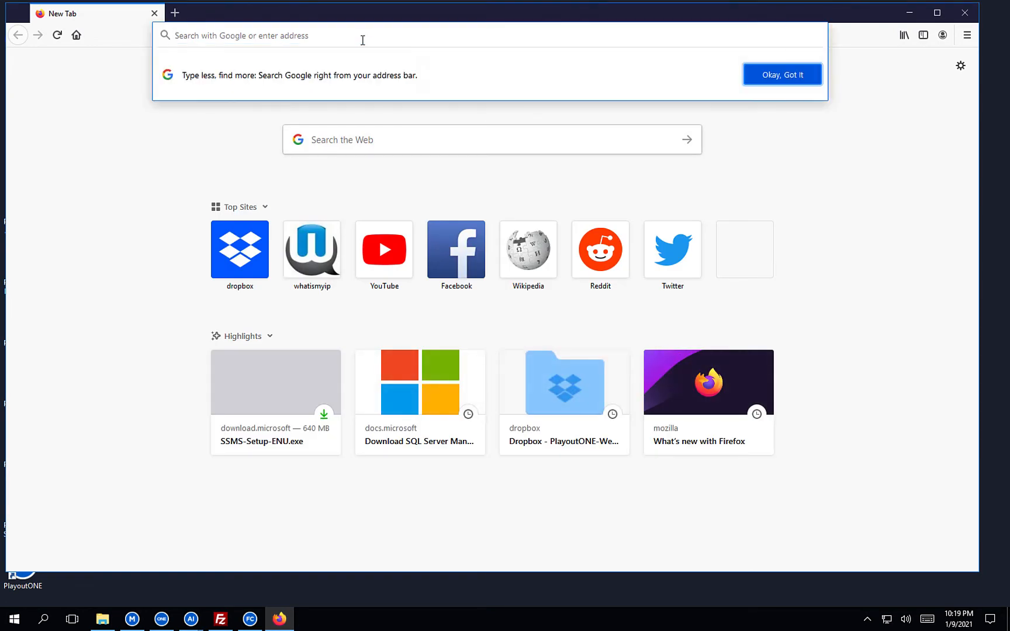
# Load help.playoutone.com and go to the Auto Importer help section.
pyautogui.write('help.playo')
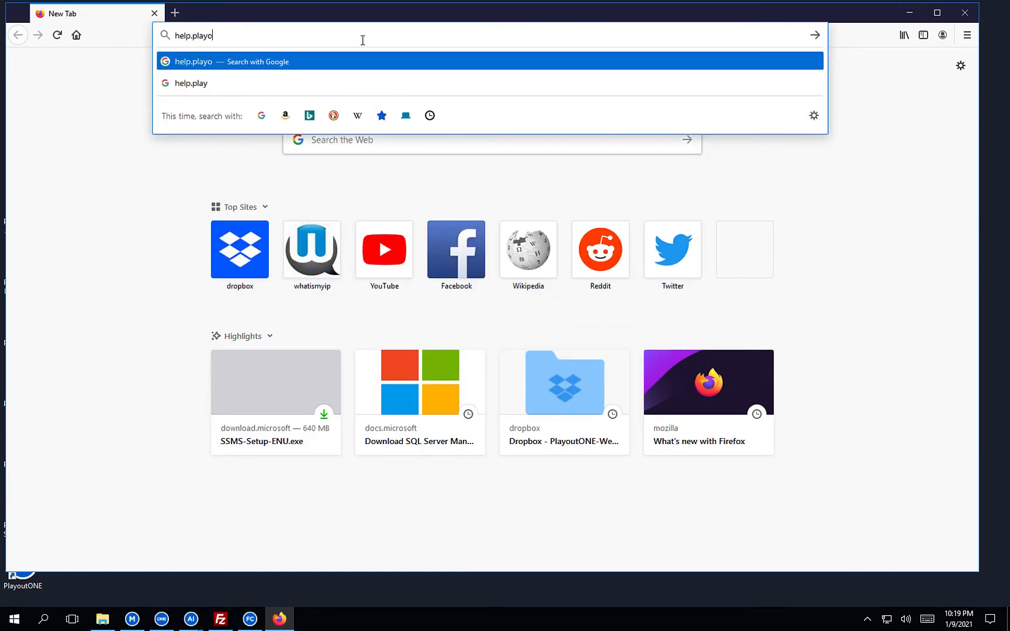
pyautogui.write('utone.com')
pyautogui.press('Return')
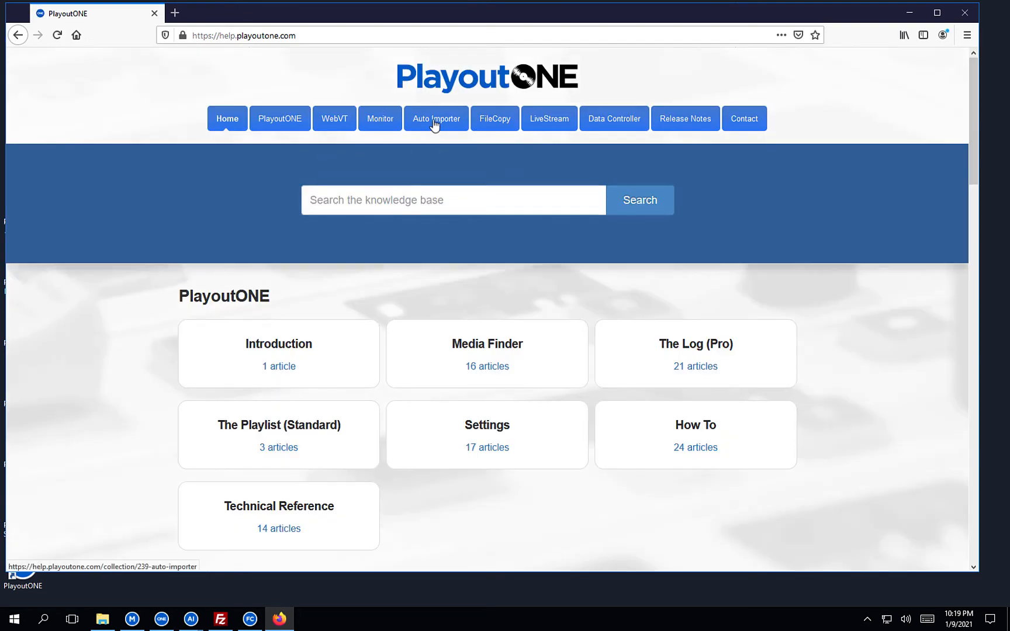
pyautogui.click(435, 125)
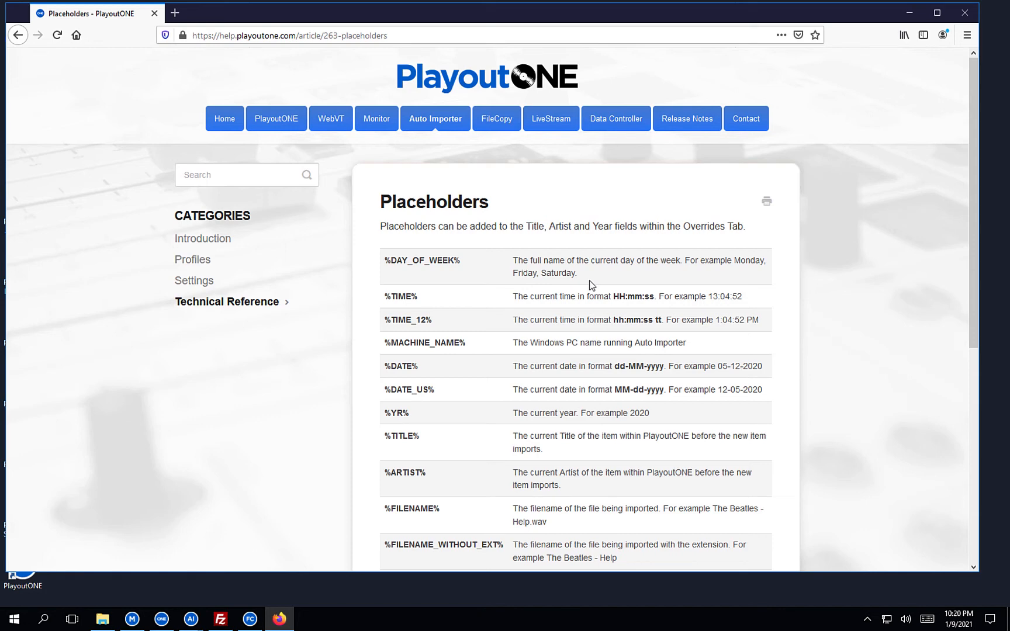
# Copy %DATE_US% from the help page into Set Artist To, followed by '('.
pyautogui.moveTo(199, 623)
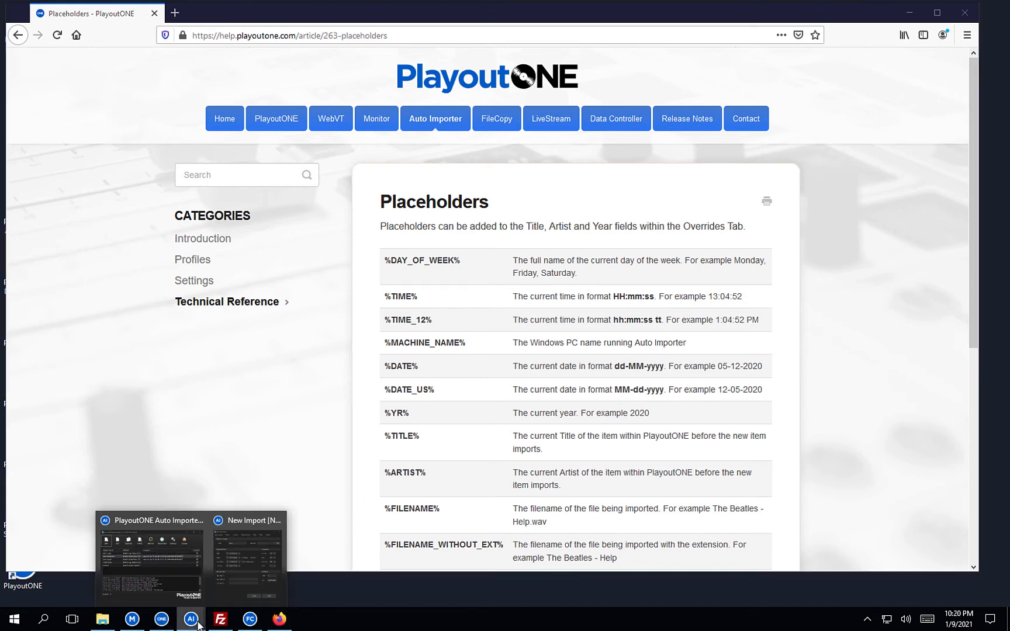
pyautogui.click(225, 570)
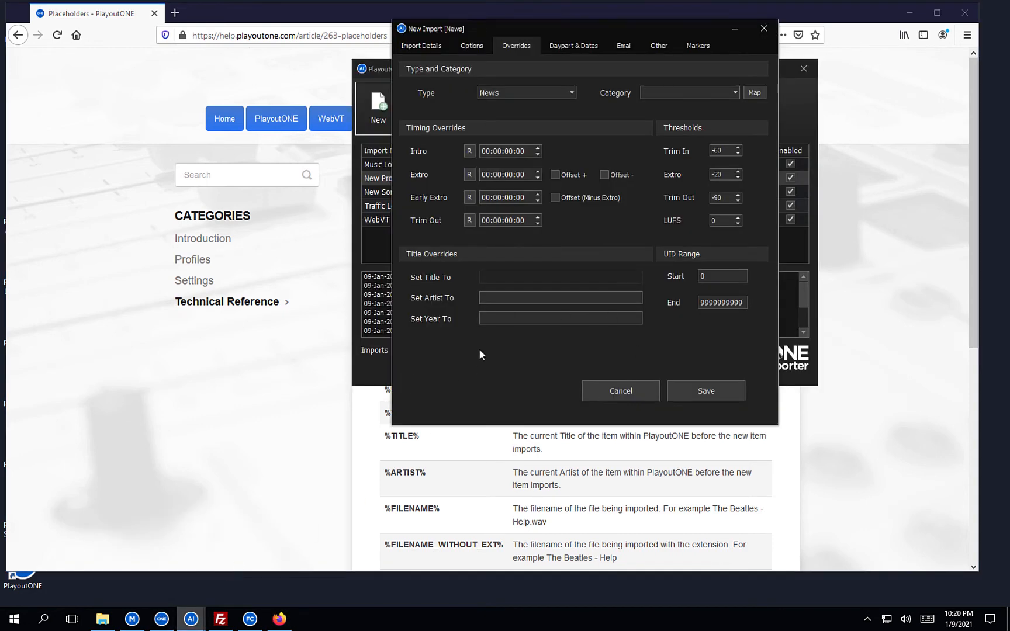
pyautogui.click(439, 450)
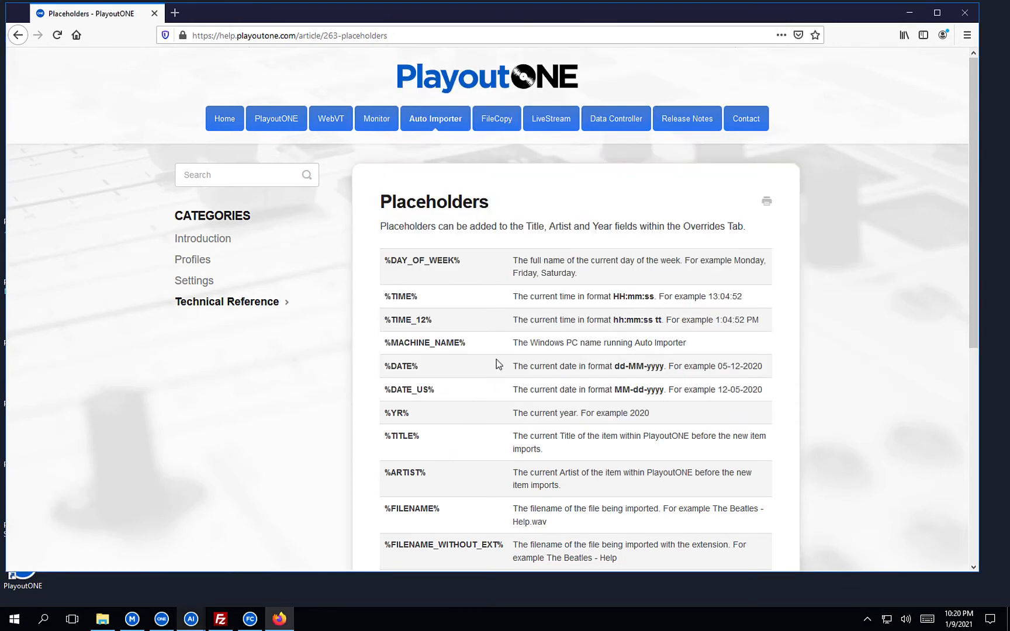
pyautogui.scroll(-2, 496, 360)
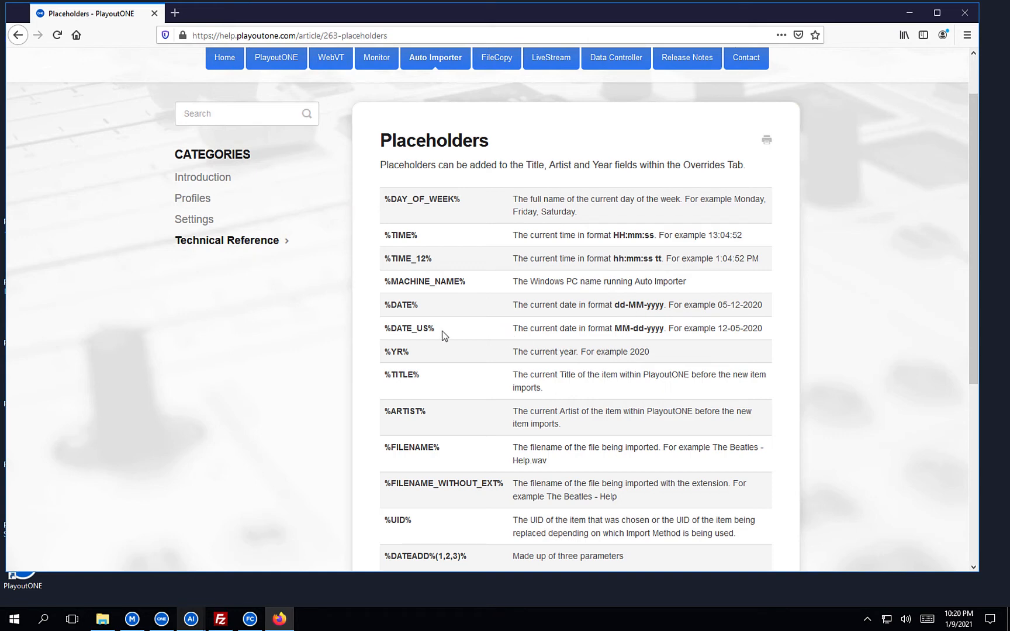
pyautogui.moveTo(435, 331); pyautogui.dragTo(386, 332)
pyautogui.hotkey('ctrl', 'c')
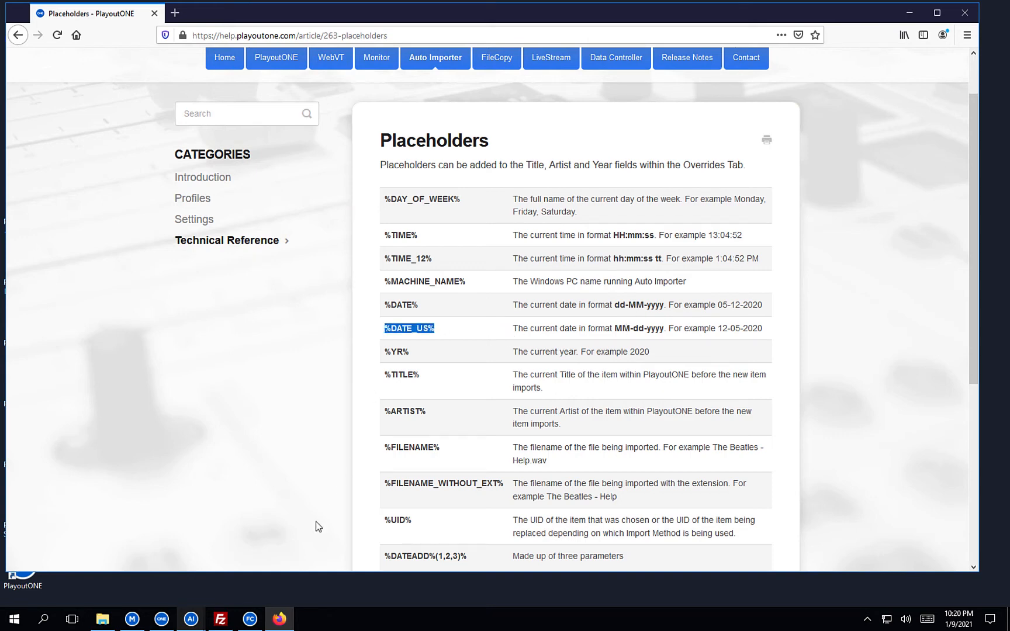
pyautogui.click(191, 620)
pyautogui.click(230, 560)
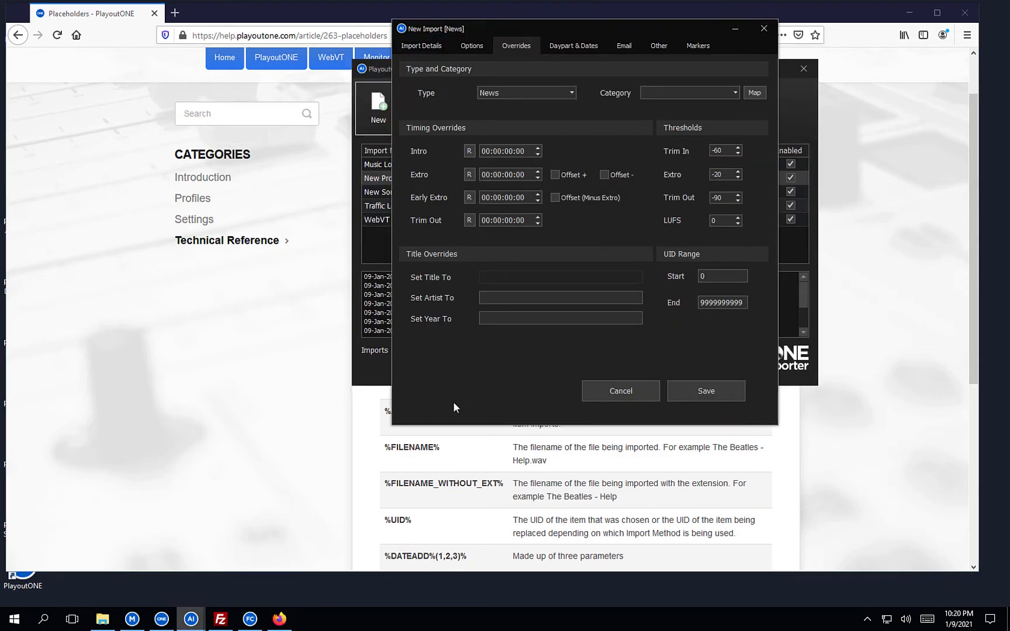
pyautogui.hotkey('ctrl', 'v')
pyautogui.write('(')
# Append %TIME_12% to the artist override and save the News import.
pyautogui.click(390, 418)
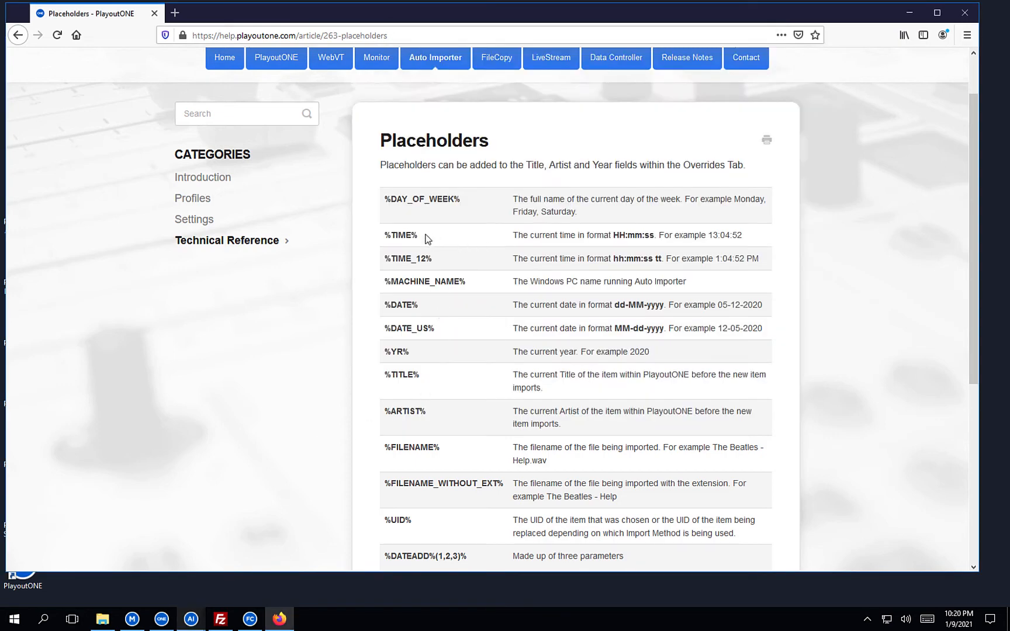
pyautogui.moveTo(430, 260); pyautogui.dragTo(386, 263)
pyautogui.hotkey('ctrl', 'c')
pyautogui.moveTo(192, 615)
pyautogui.click(227, 561)
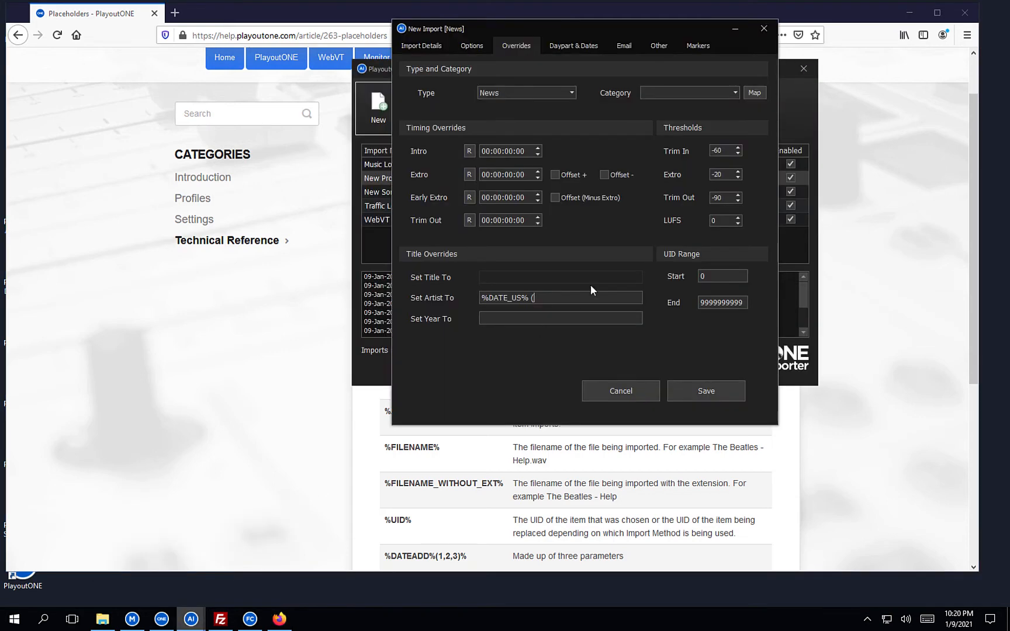
pyautogui.hotkey('ctrl', 'v')
pyautogui.click(692, 400)
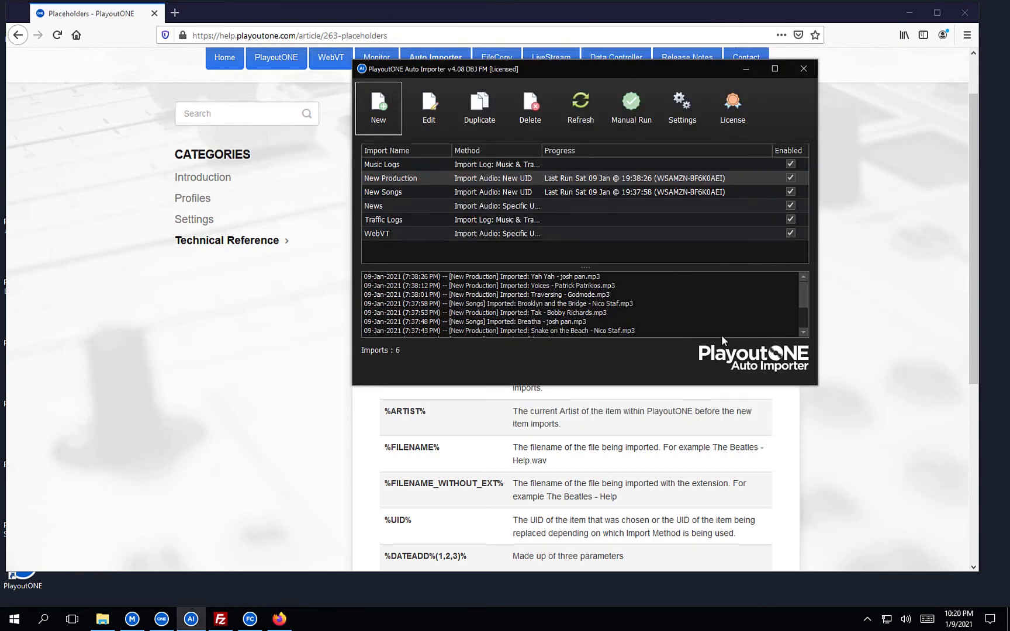
# Minimise the Firefox help browser and bring PlayoutONE FileCopy to the front.
pyautogui.click(908, 14)
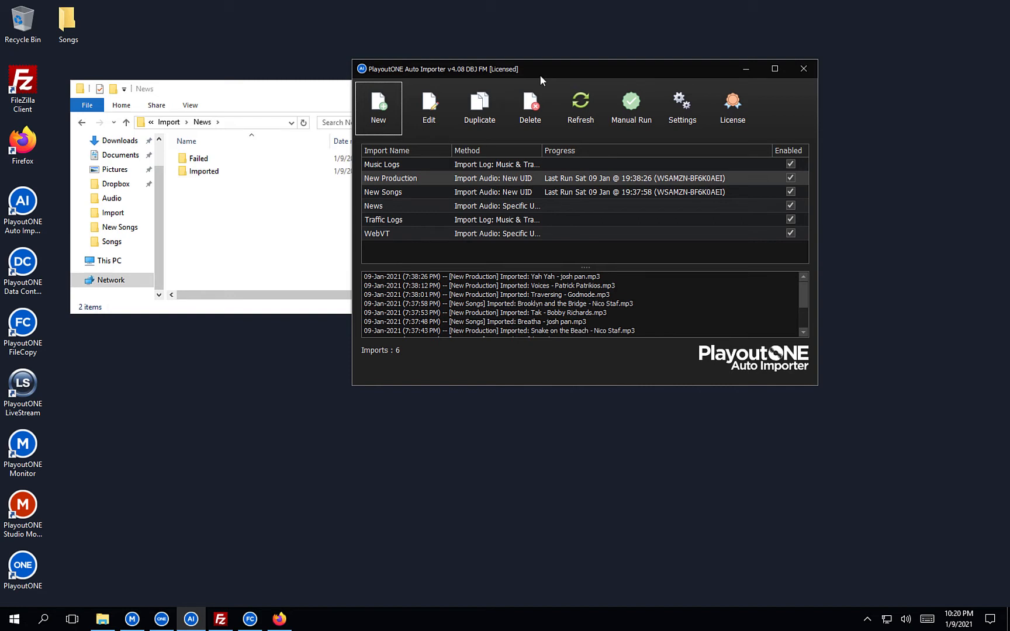
pyautogui.click(255, 620)
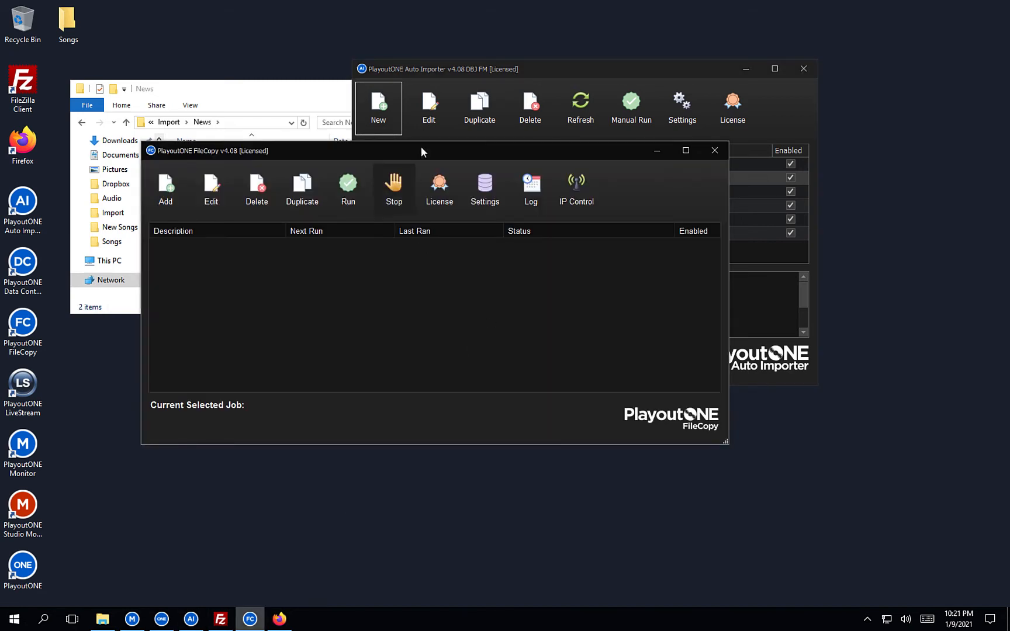
# Minimise Auto Importer, open Dropbox\News in Explorer, then return to the FileCopy window.
pyautogui.click(744, 69)
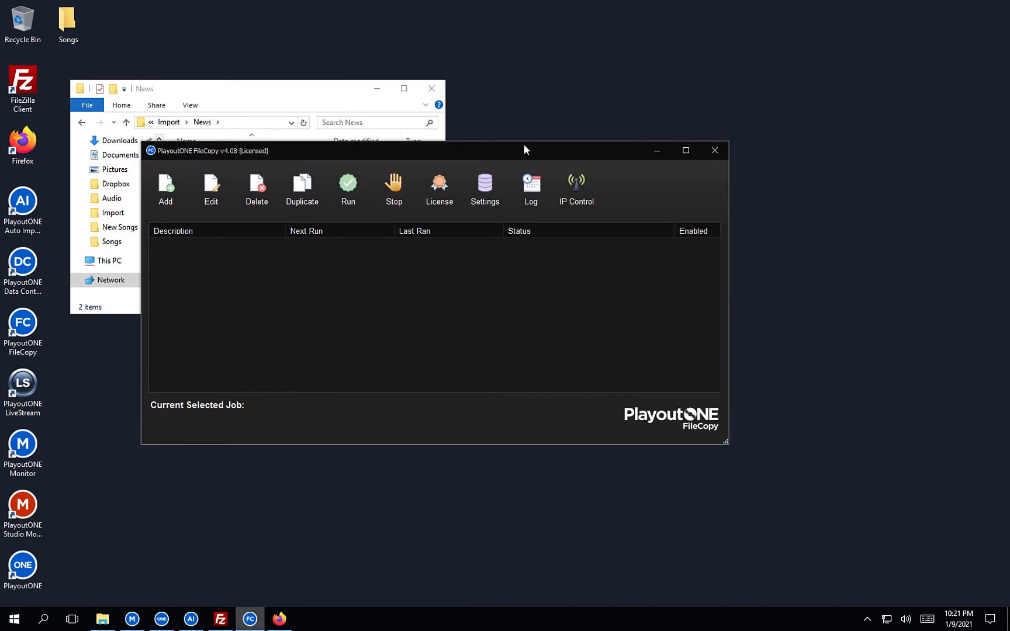
pyautogui.click(257, 94)
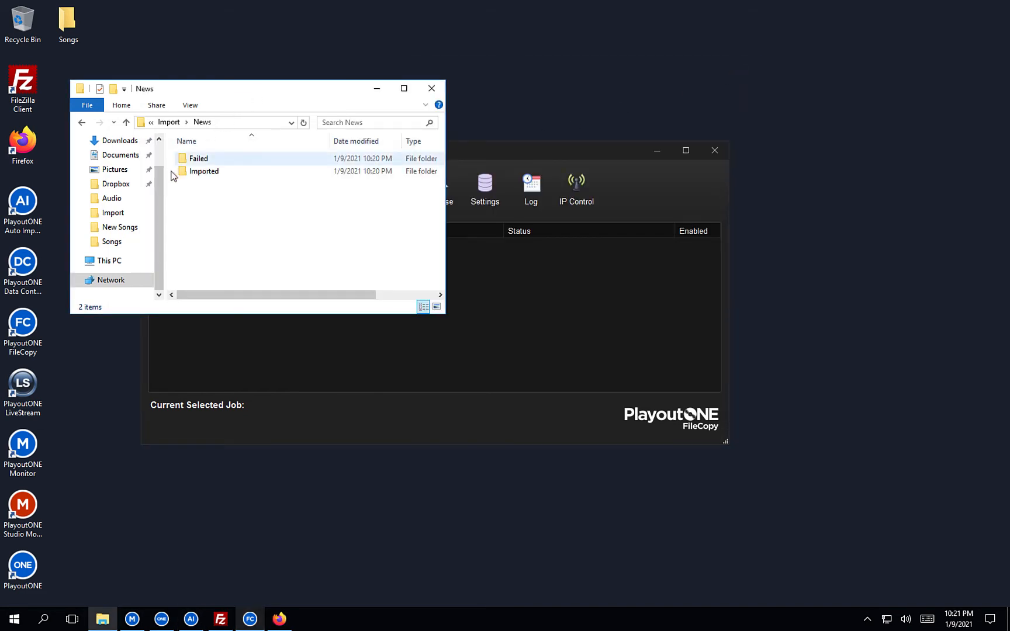
pyautogui.scroll(2, 160, 157)
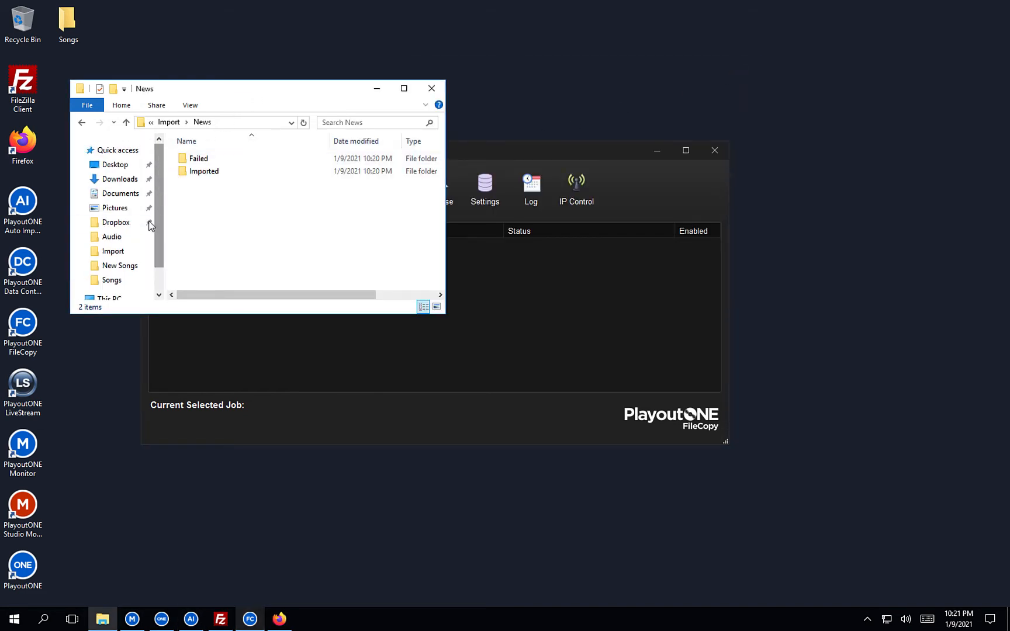
pyautogui.click(116, 222)
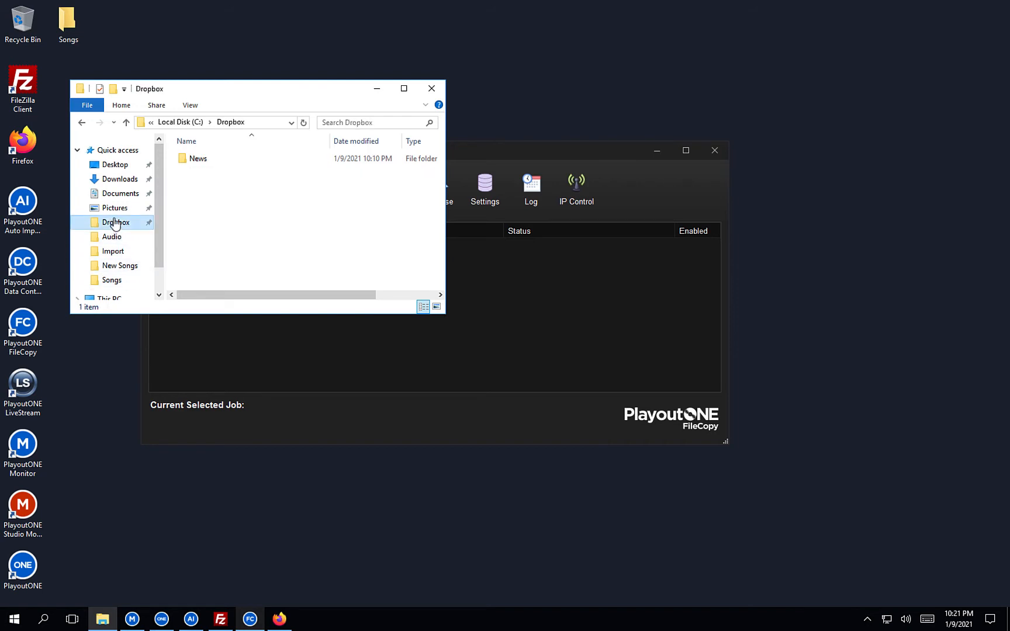
pyautogui.doubleClick(208, 160)
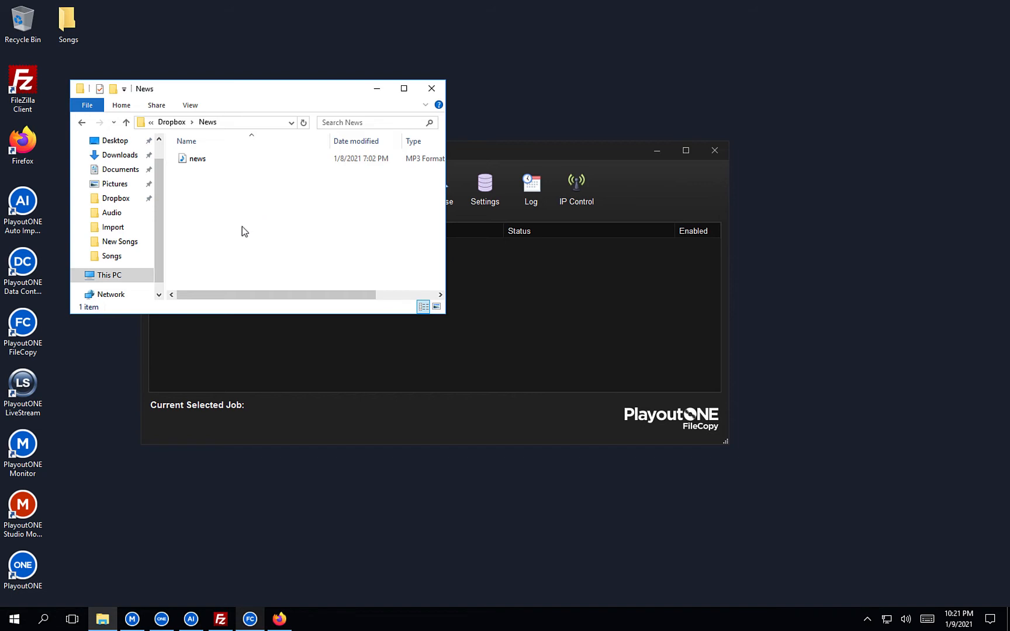
pyautogui.click(520, 294)
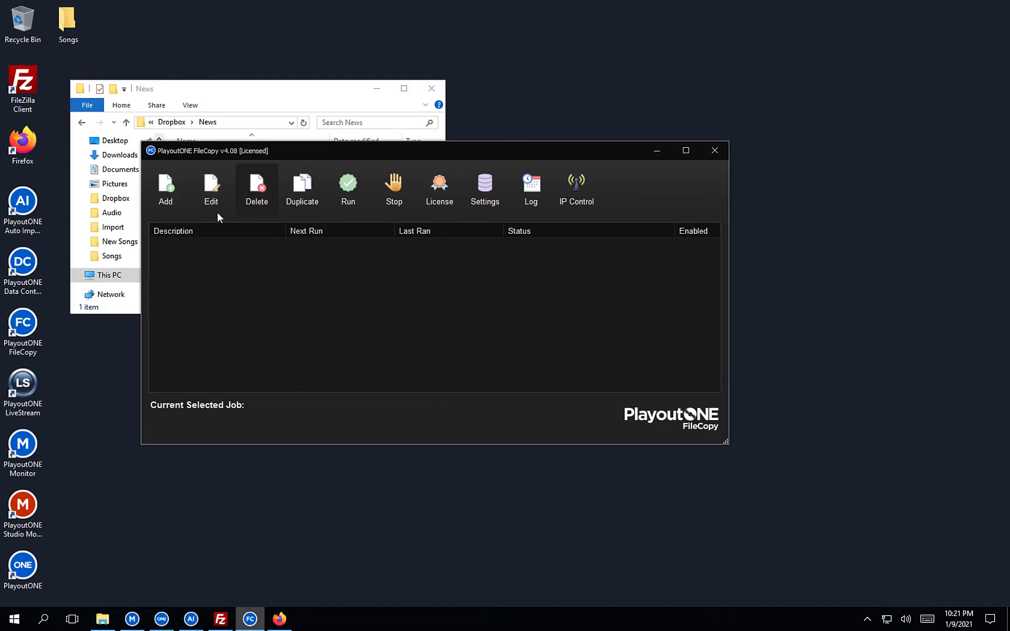
# Add a new copy job described as 'News' with a single File as its source type.
pyautogui.click(164, 183)
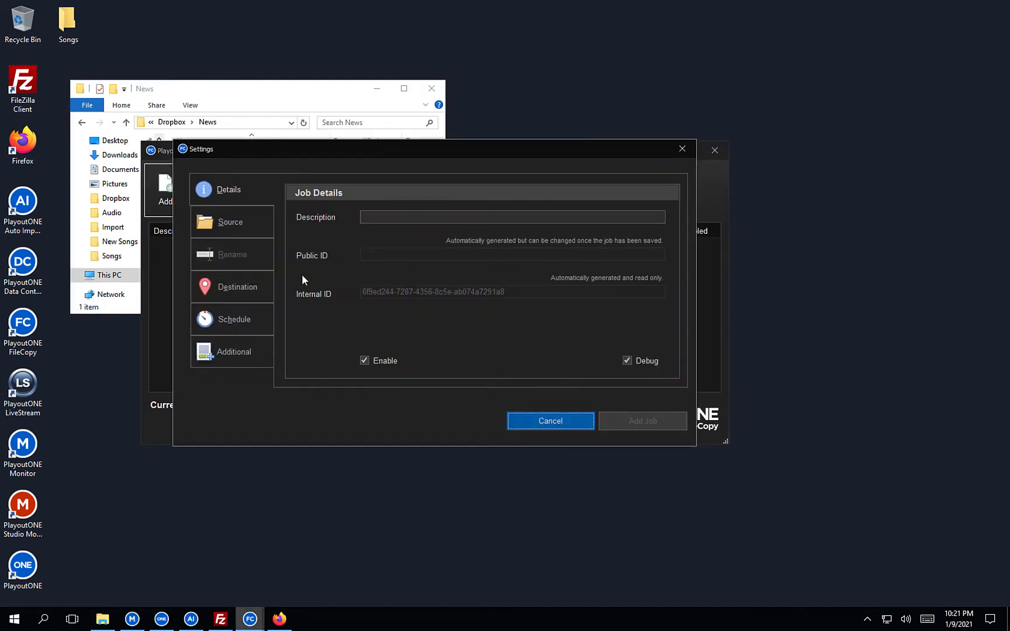
pyautogui.click(372, 224)
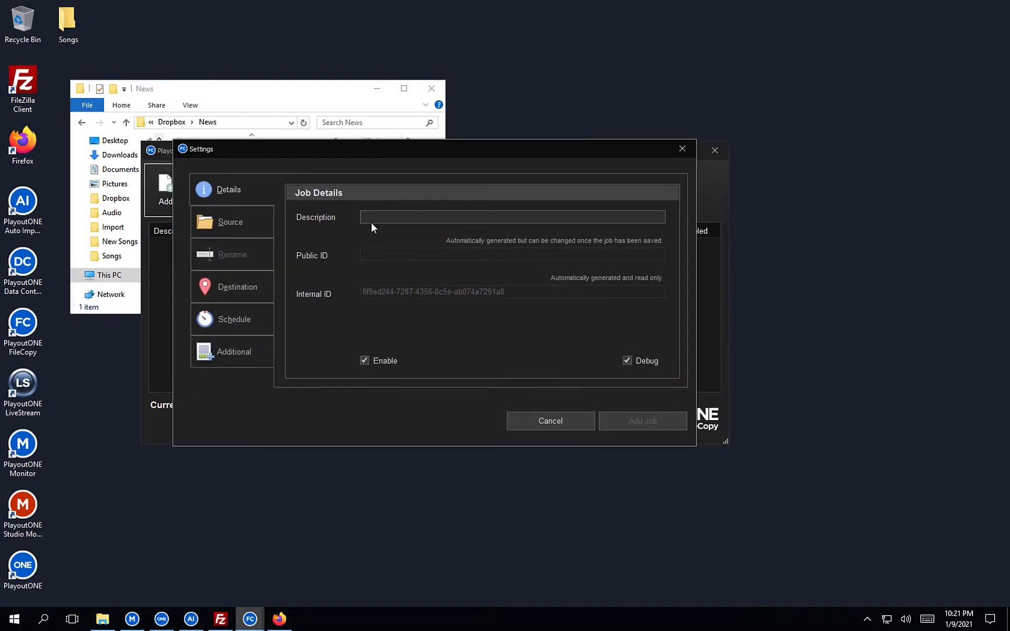
pyautogui.write('News')
pyautogui.click(262, 225)
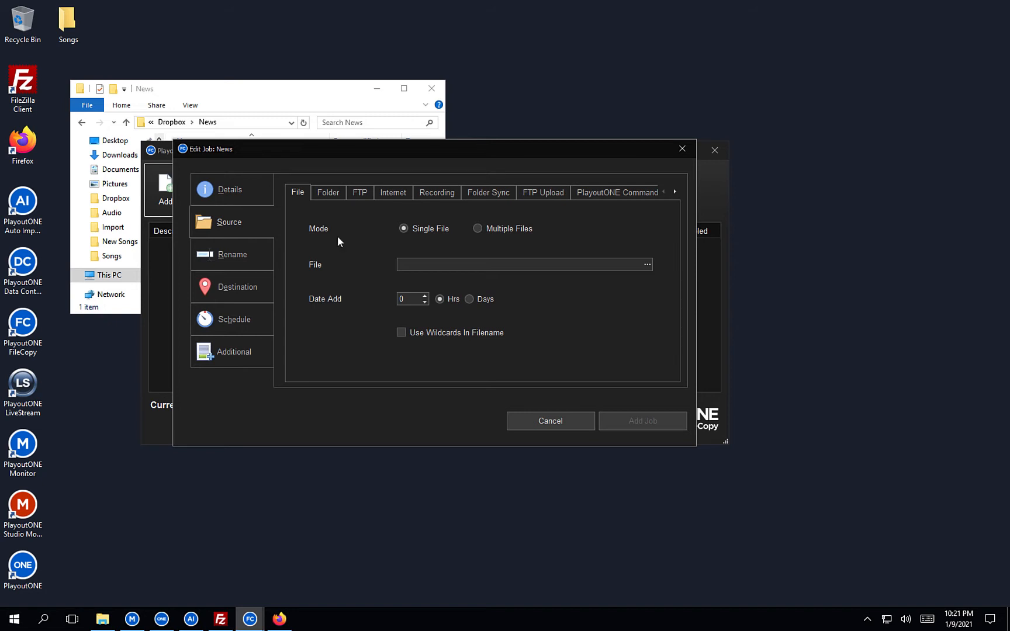
pyautogui.click(337, 190)
pyautogui.click(360, 192)
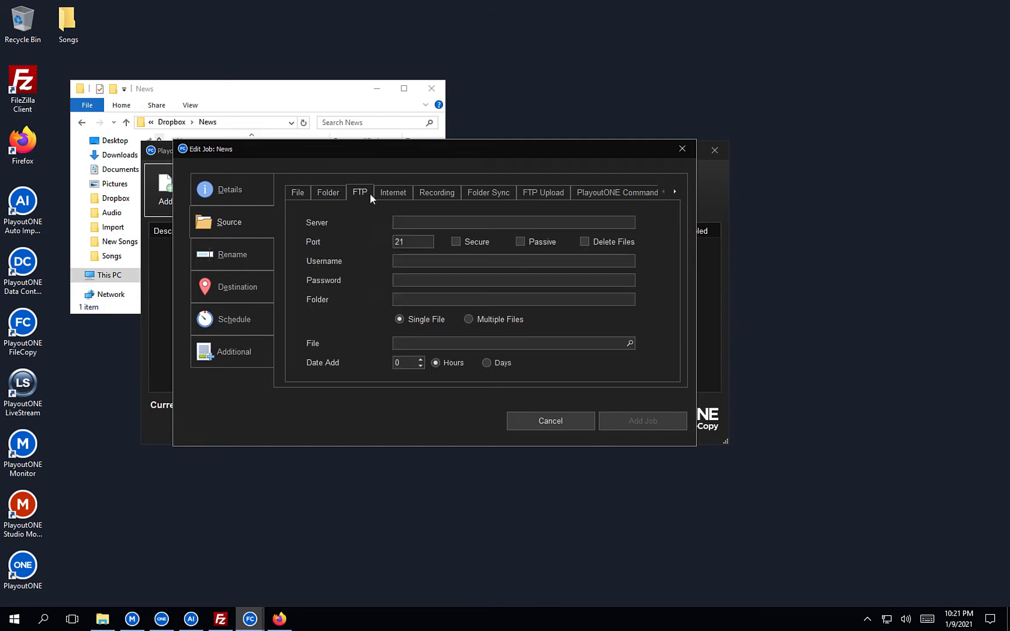
pyautogui.click(378, 193)
pyautogui.click(436, 194)
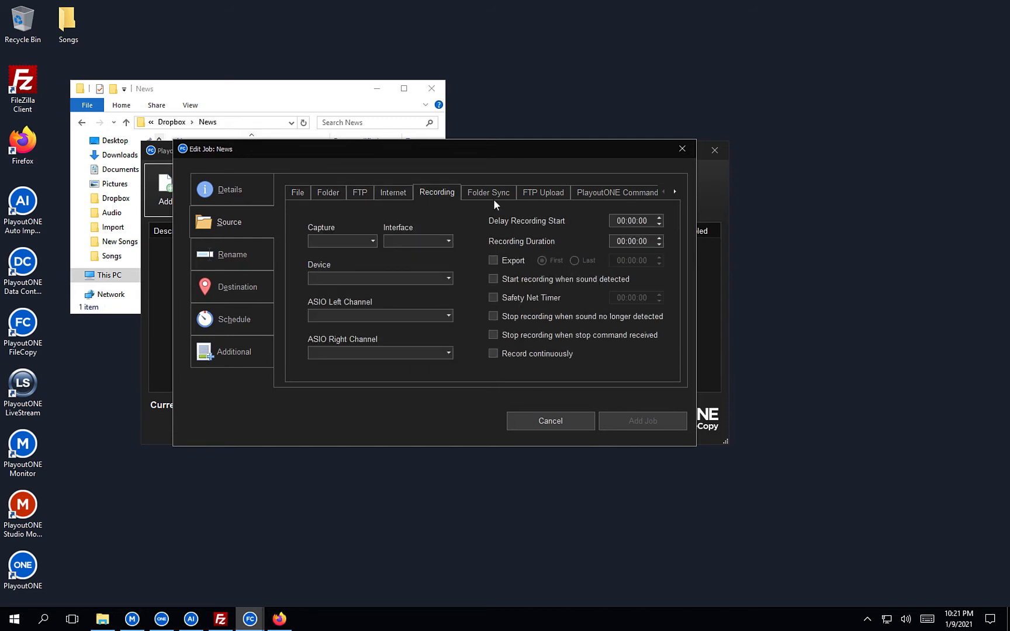
pyautogui.click(300, 199)
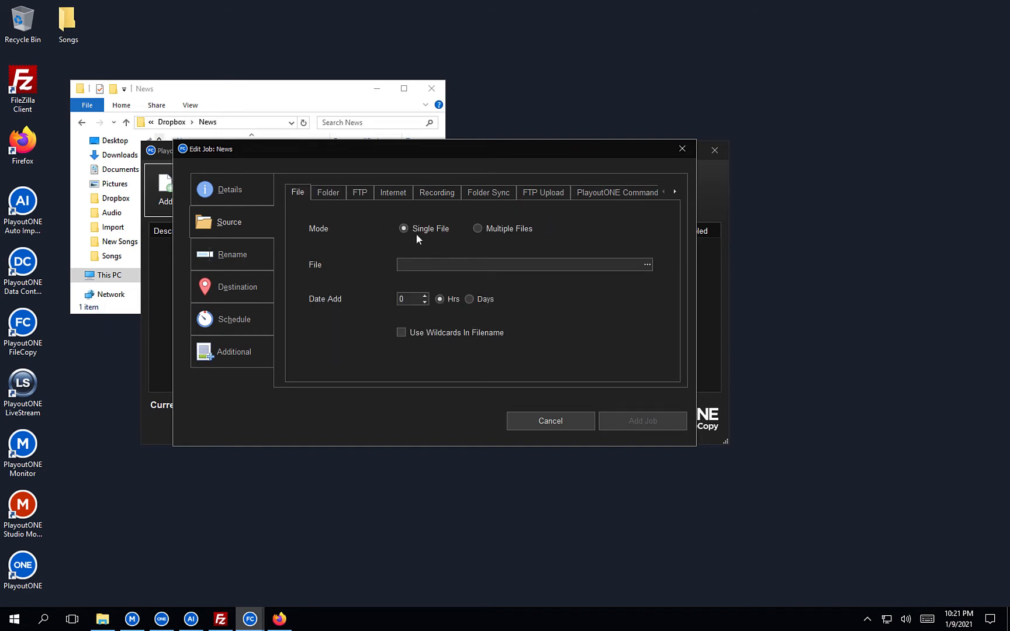
# Choose C:\Dropbox\News\news.mp3 as the job's source file.
pyautogui.click(647, 265)
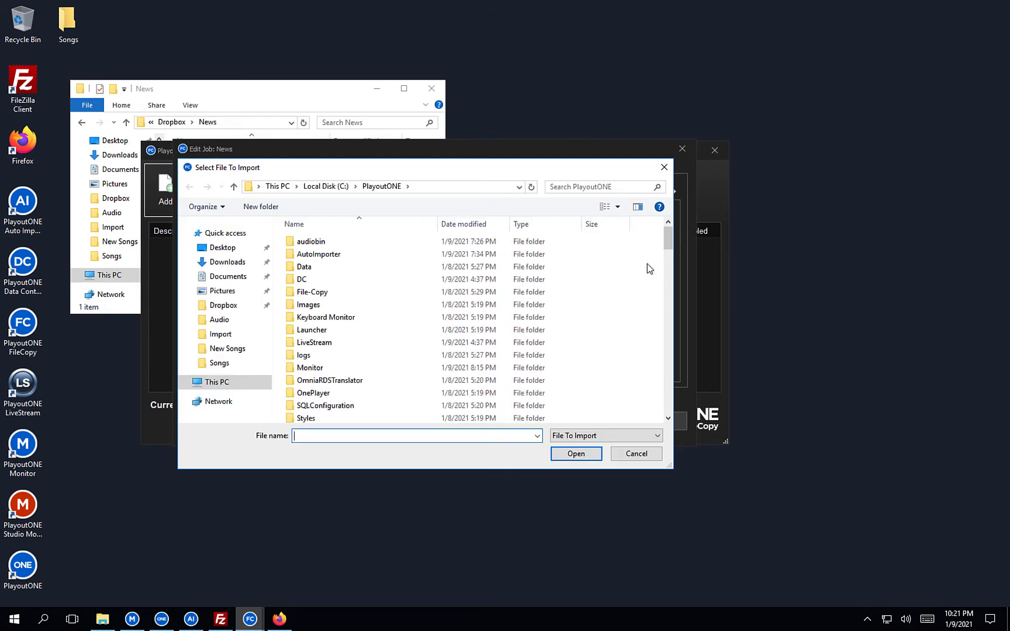
pyautogui.click(223, 307)
pyautogui.click(324, 243)
pyautogui.doubleClick(326, 243)
pyautogui.click(326, 242)
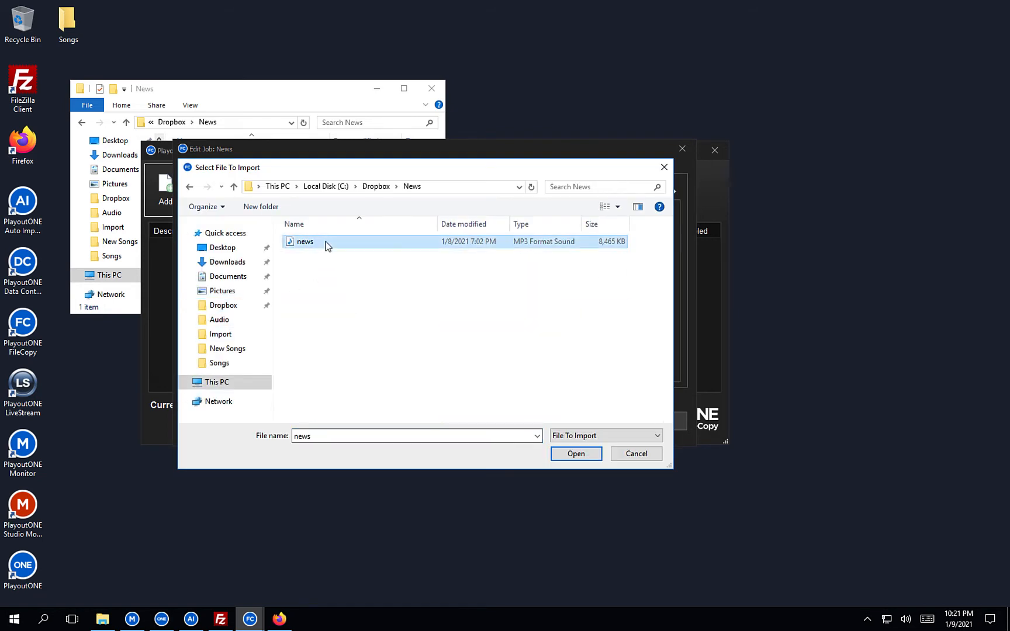
pyautogui.click(561, 455)
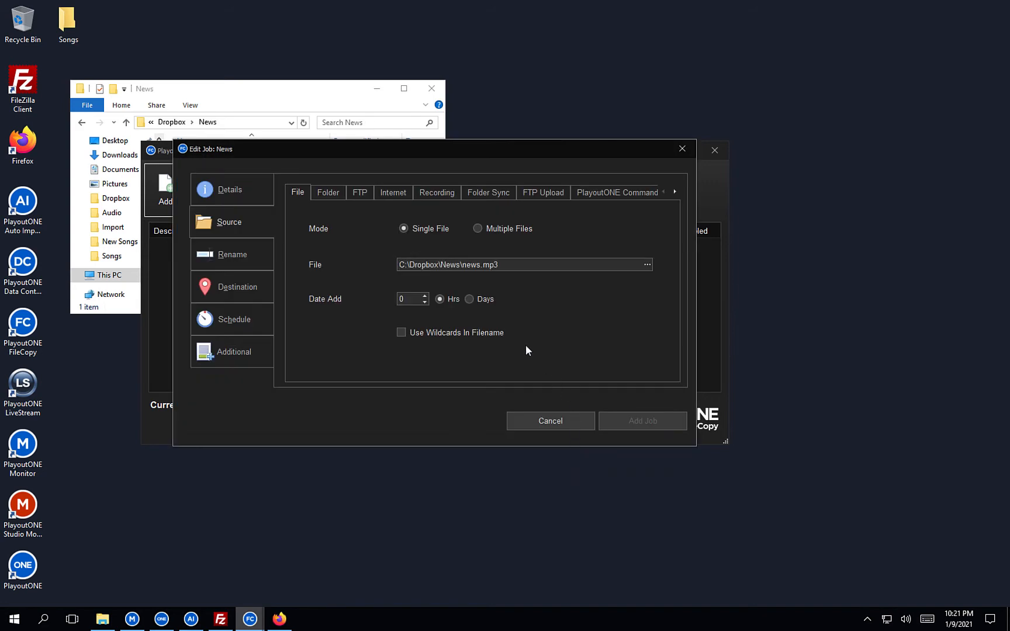
# Enable a new filename on the News job's Rename settings and set it to news.mp3.
pyautogui.click(257, 263)
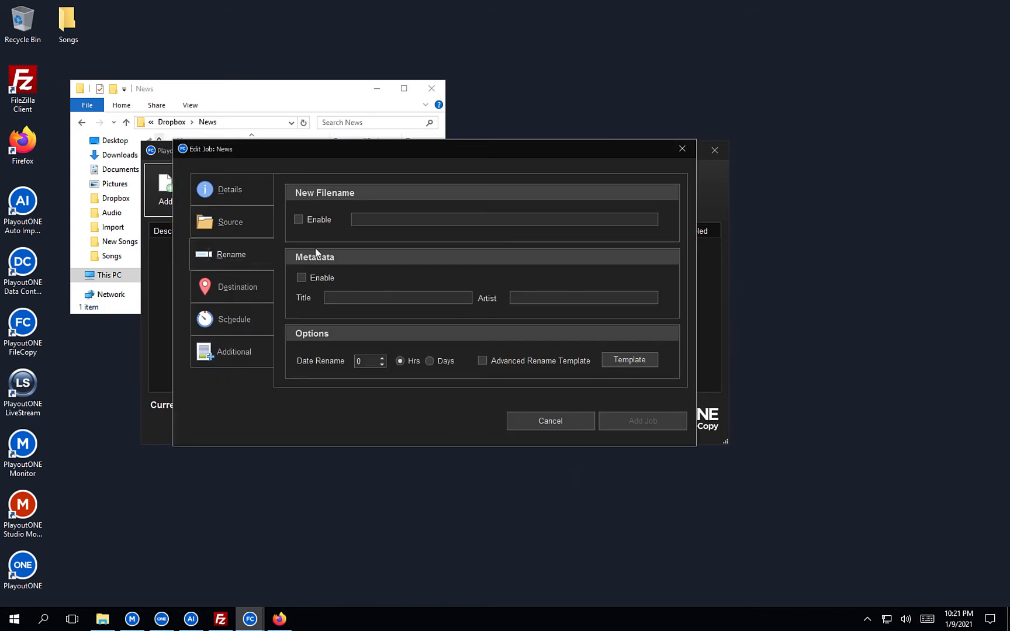
pyautogui.click(300, 96)
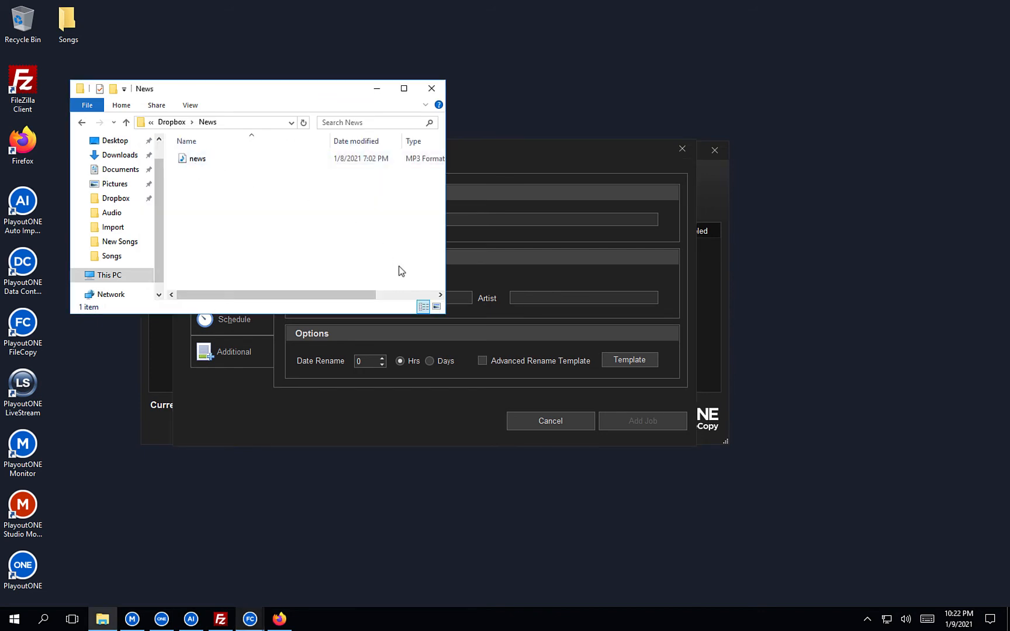
pyautogui.click(524, 226)
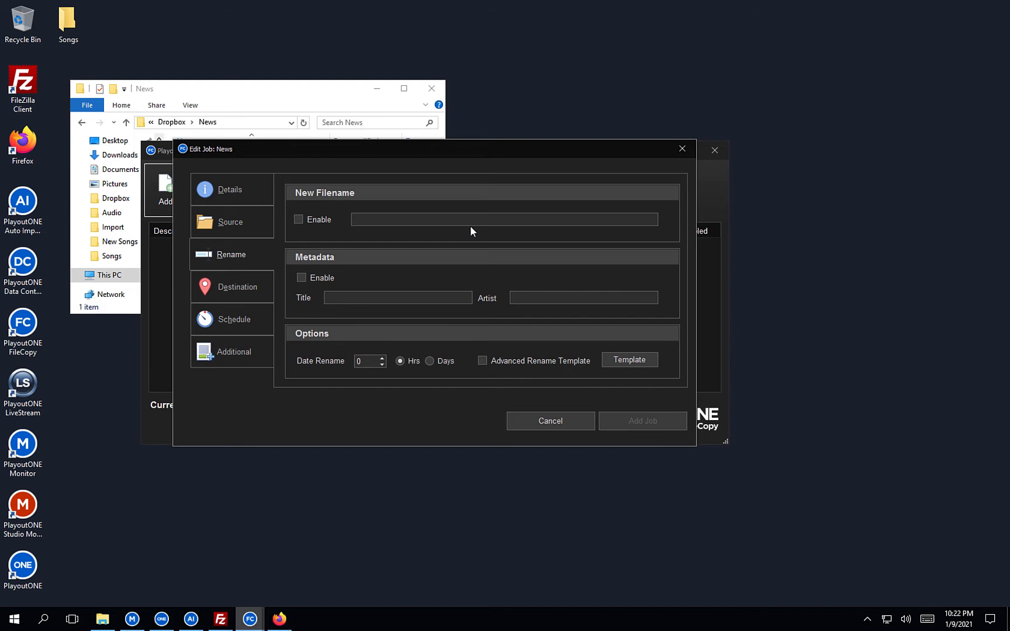
pyautogui.click(324, 219)
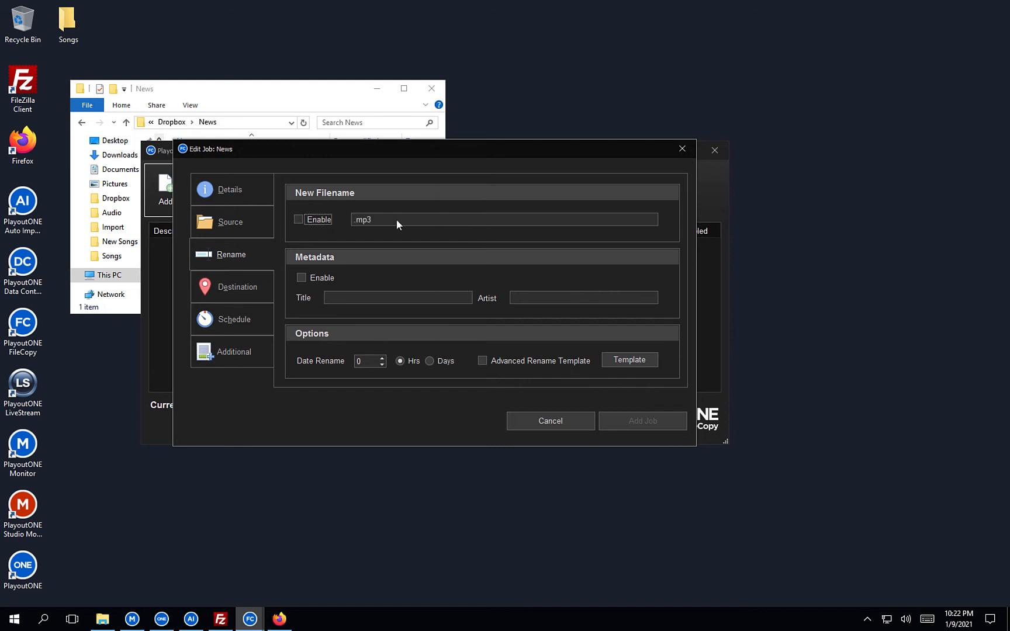
pyautogui.click(353, 219)
pyautogui.write('123')
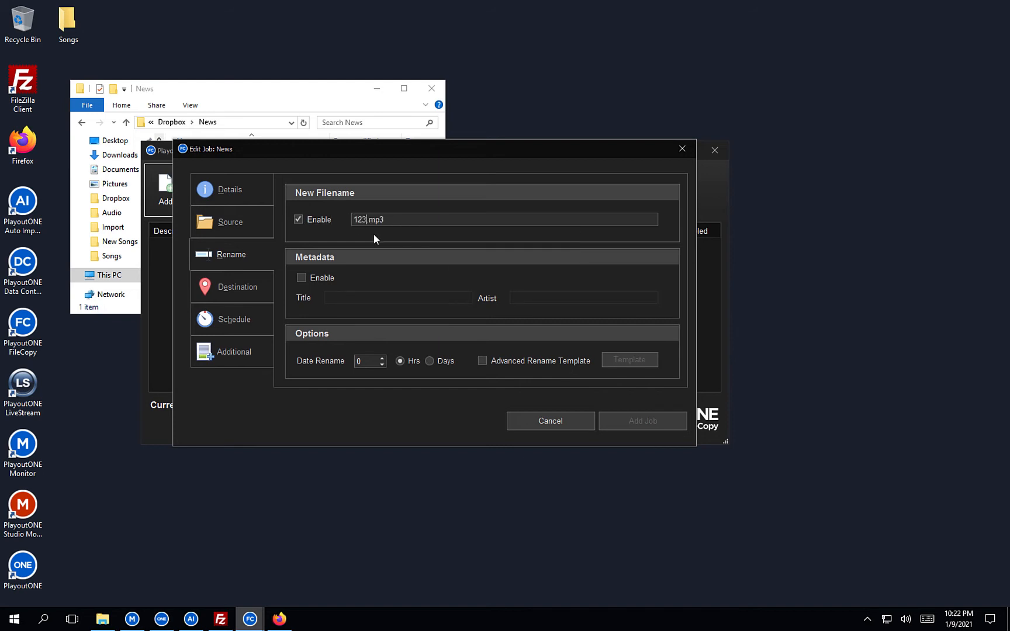
pyautogui.click(318, 221)
pyautogui.moveTo(367, 220); pyautogui.dragTo(357, 220)
pyautogui.write('news')
pyautogui.click(260, 298)
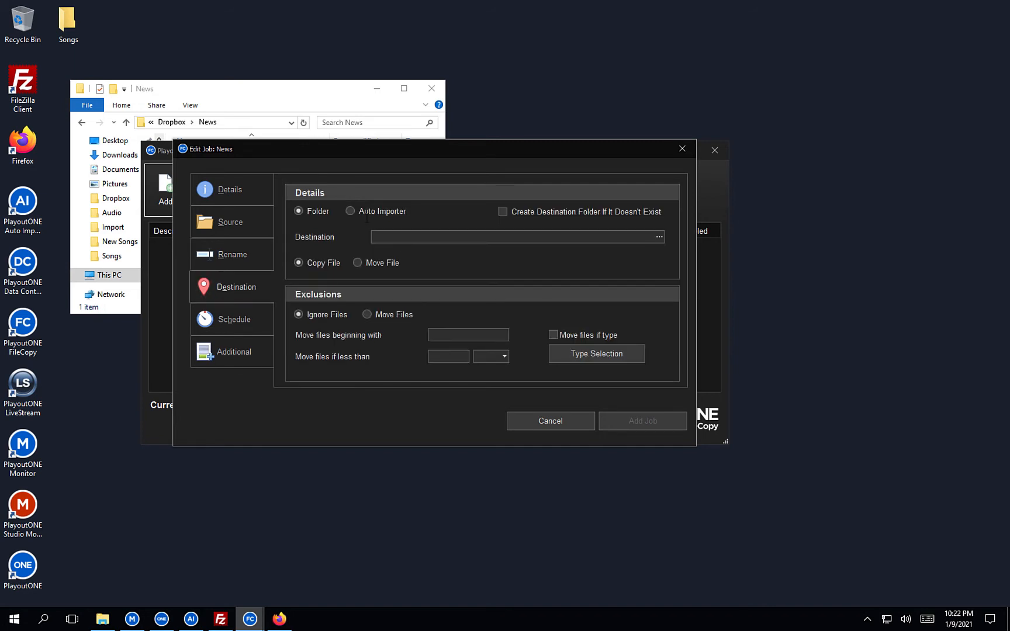
# Set the job's destination to Auto Importer, choosing the News importer.
pyautogui.click(350, 211)
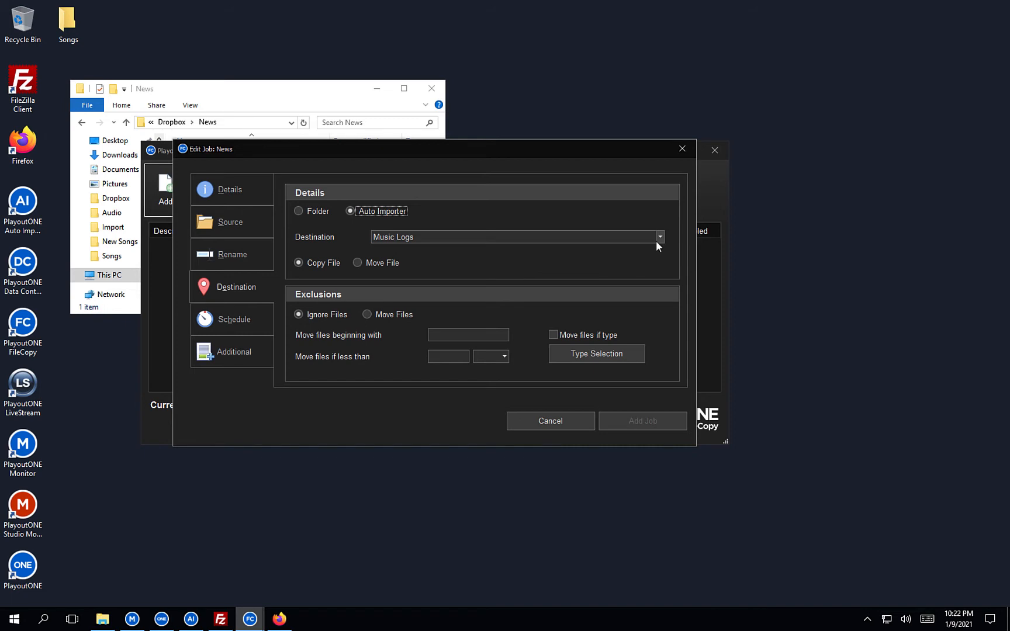
pyautogui.click(656, 241)
pyautogui.click(608, 276)
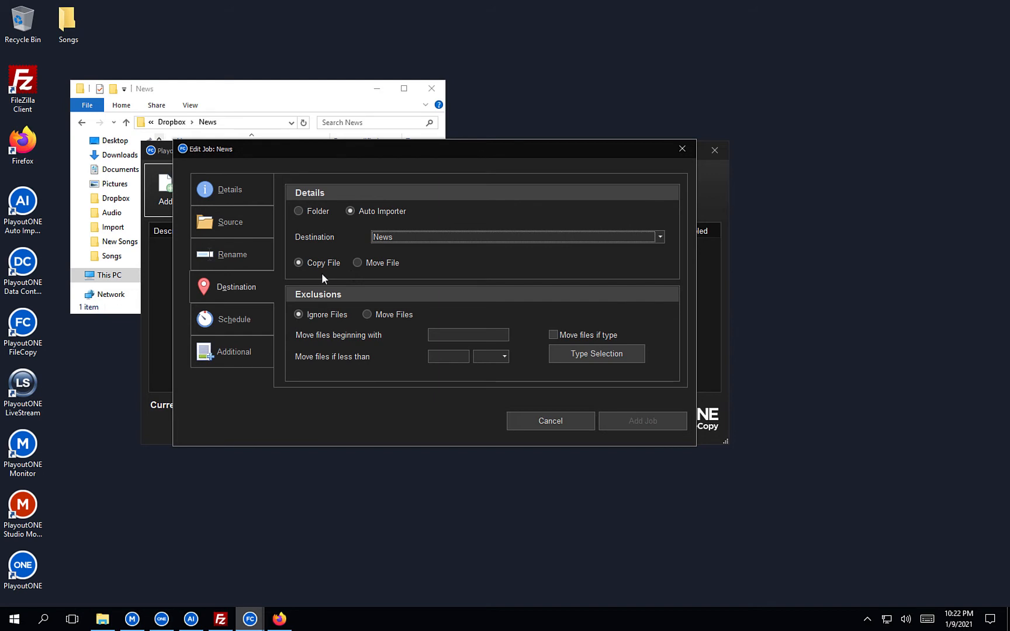
pyautogui.click(250, 325)
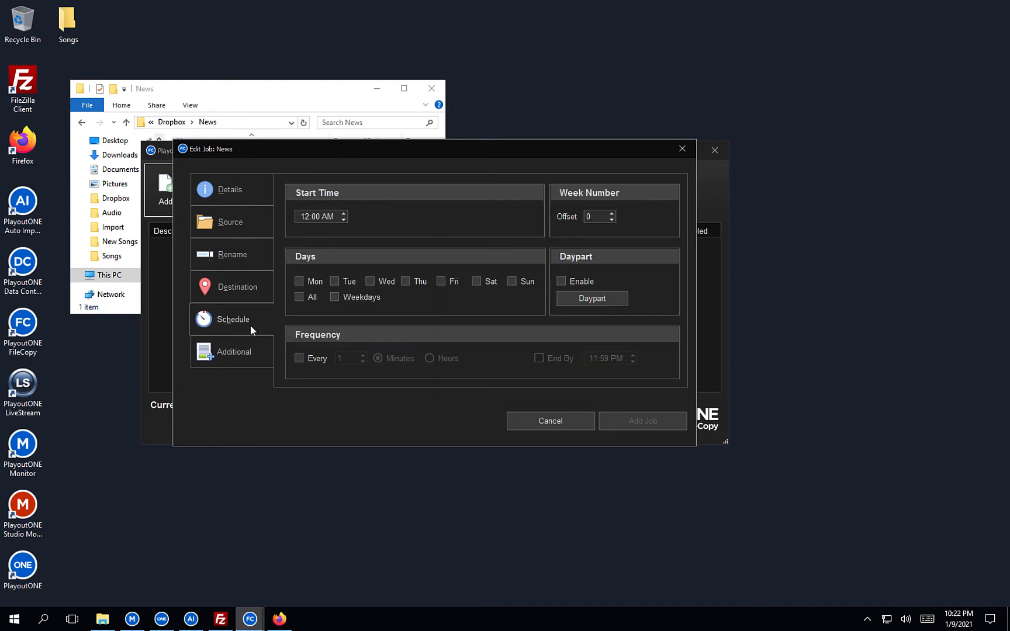
# Schedule the News job from 12:55, repeating every 1 hour on weekdays, and add it.
pyautogui.click(315, 216)
pyautogui.write('55')
pyautogui.click(302, 359)
pyautogui.click(431, 359)
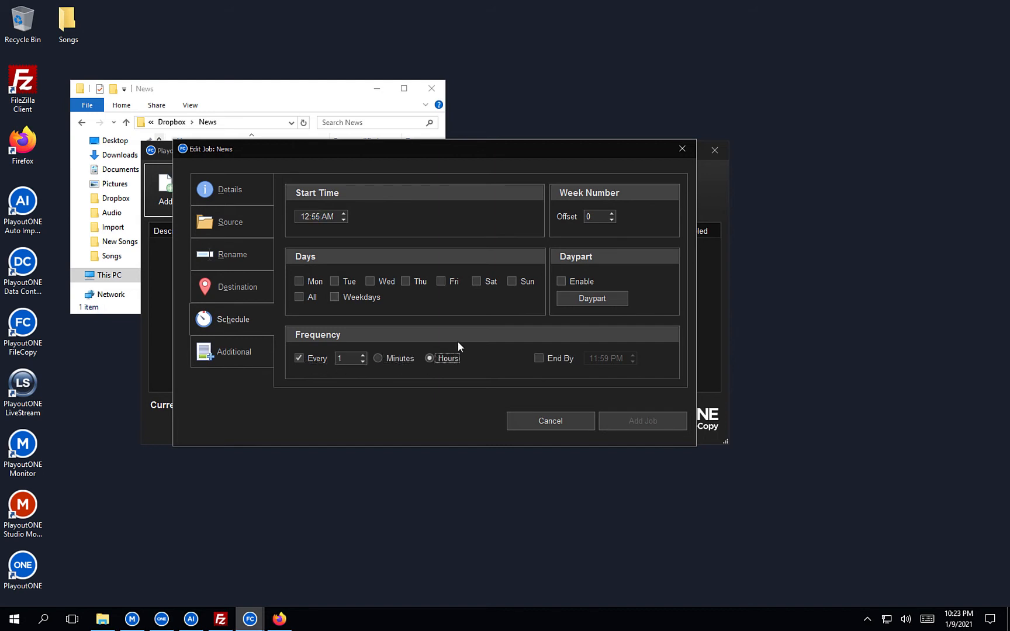
pyautogui.click(254, 352)
pyautogui.click(335, 297)
pyautogui.click(302, 297)
pyautogui.click(628, 425)
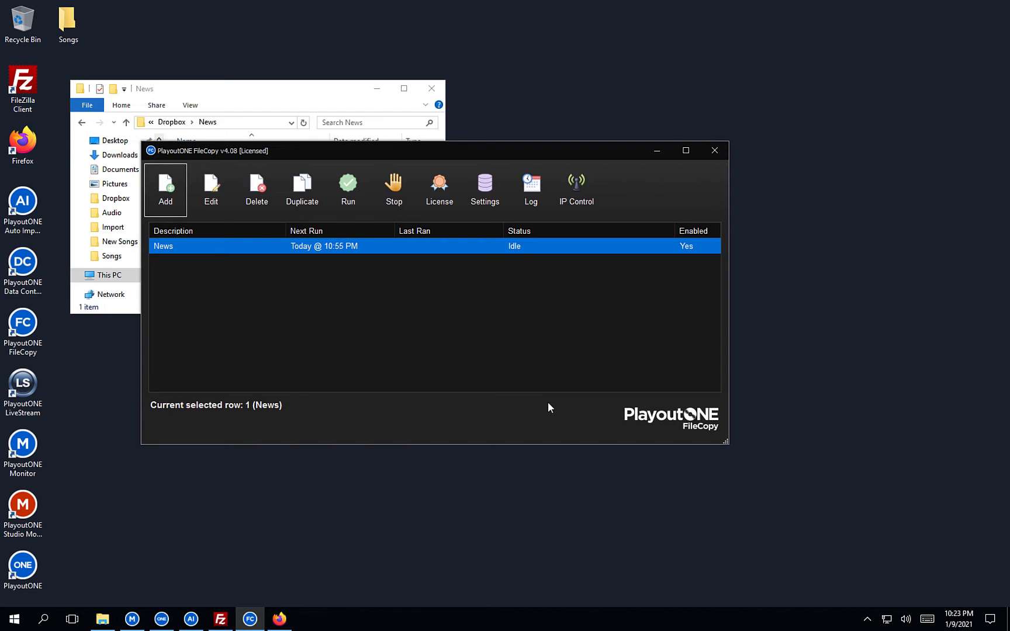
# Open the PlayoutONE Import\News folder via Run, going up from the PlayoutONE data folder.
pyautogui.click(282, 89)
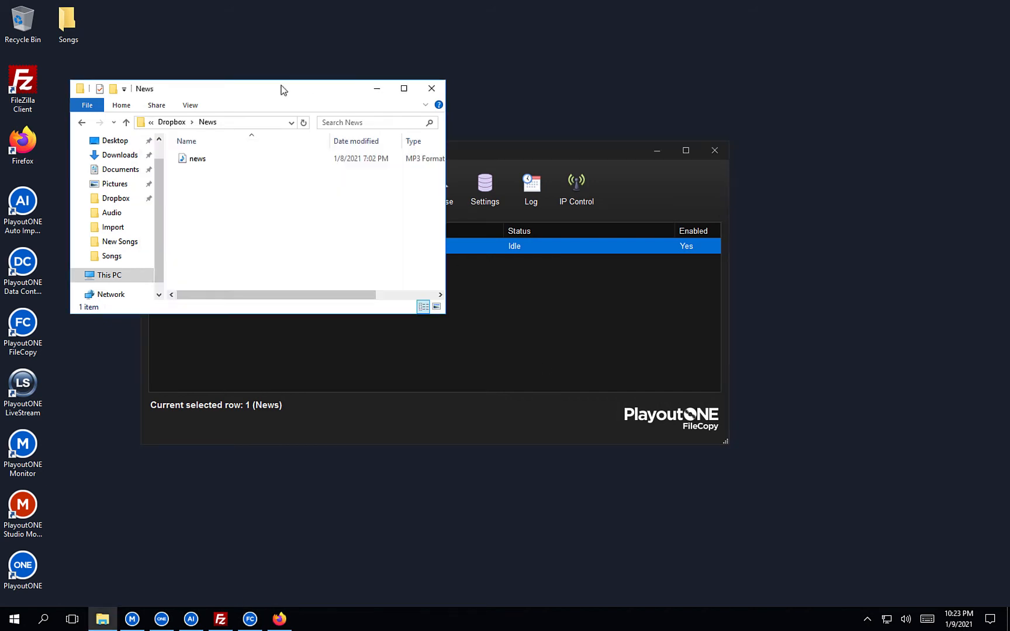
pyautogui.rightClick(15, 621)
pyautogui.click(66, 557)
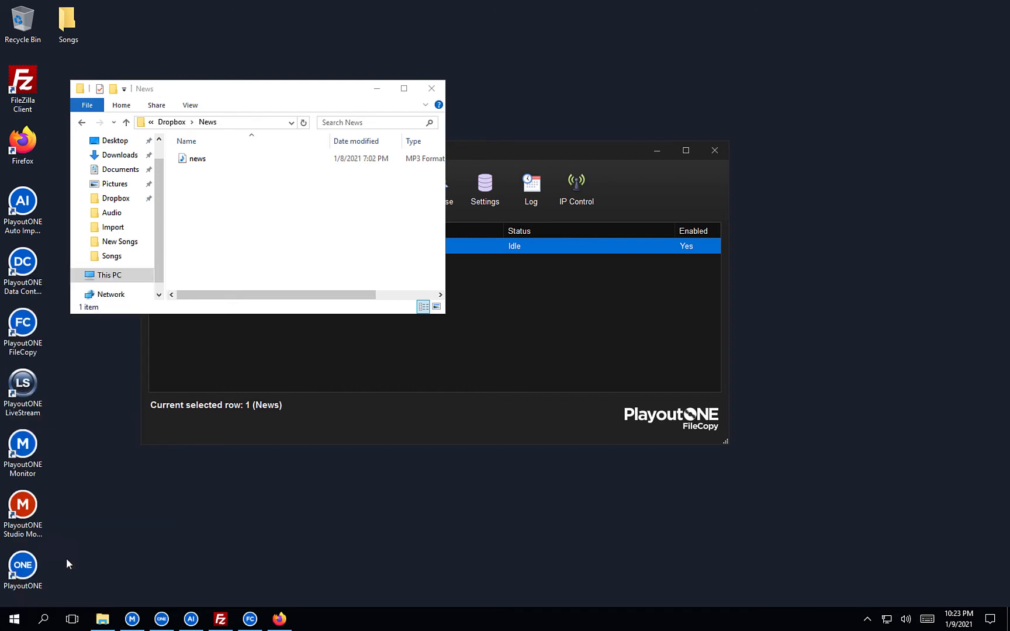
pyautogui.click(101, 580)
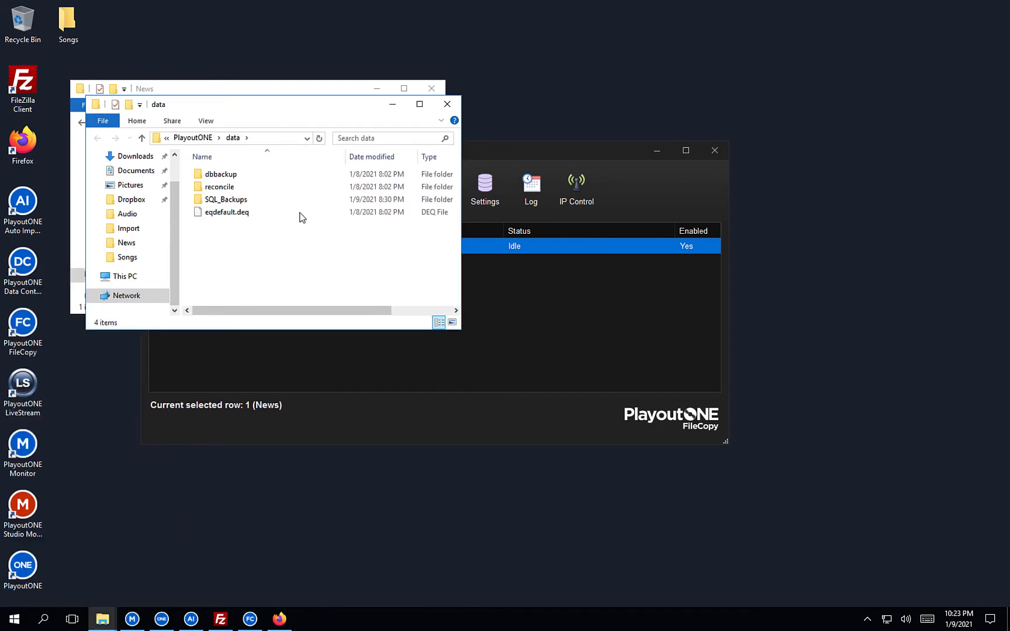
pyautogui.click(196, 137)
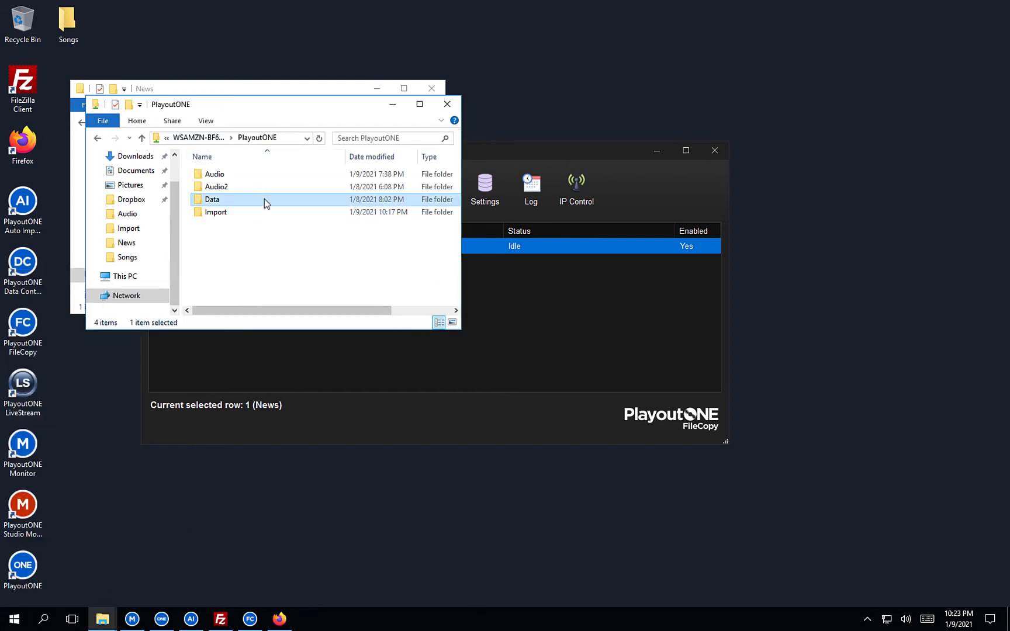
pyautogui.doubleClick(225, 214)
pyautogui.click(227, 204)
pyautogui.click(222, 214)
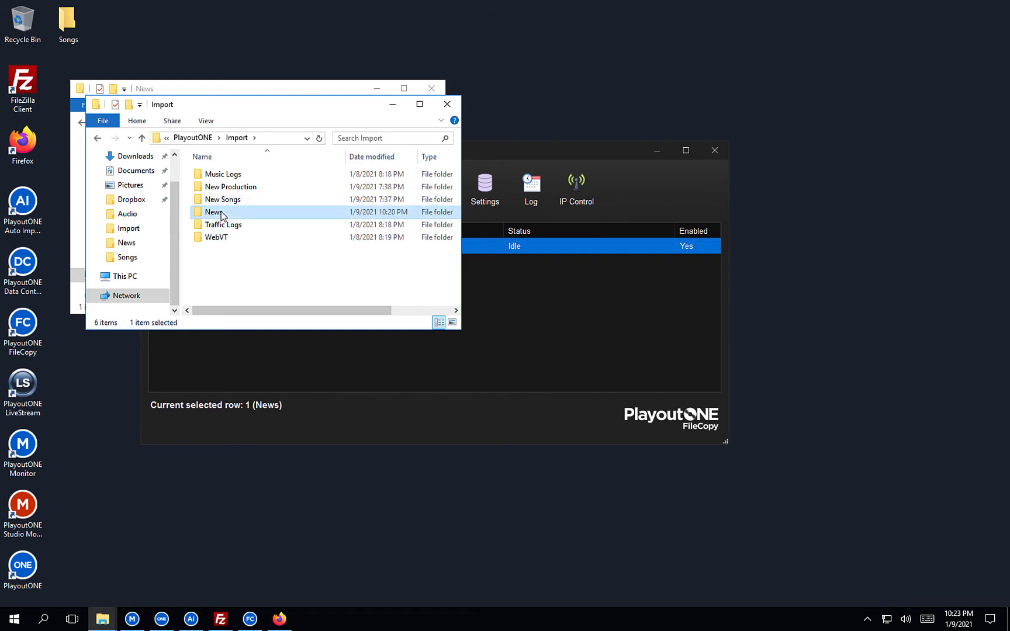
pyautogui.doubleClick(222, 213)
# Arrange Import News upper right, Dropbox News upper left, and FileCopy lower down.
pyautogui.moveTo(219, 107); pyautogui.dragTo(723, 40)
pyautogui.moveTo(283, 95); pyautogui.dragTo(263, 20)
pyautogui.moveTo(532, 151); pyautogui.dragTo(536, 285)
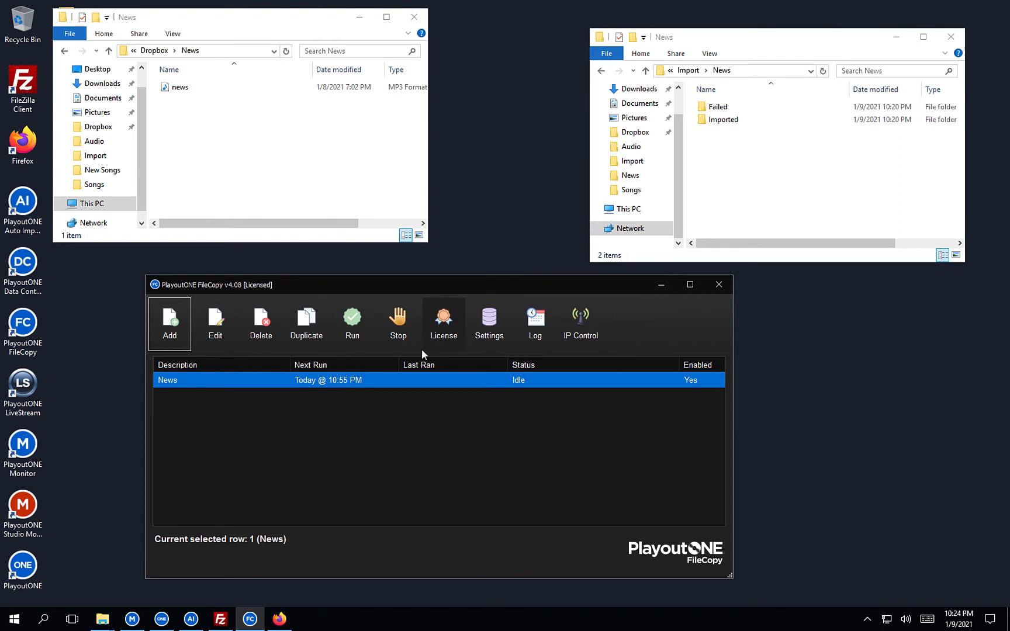
# Run the News copy job now and watch the Auto Importer process it.
pyautogui.click(352, 320)
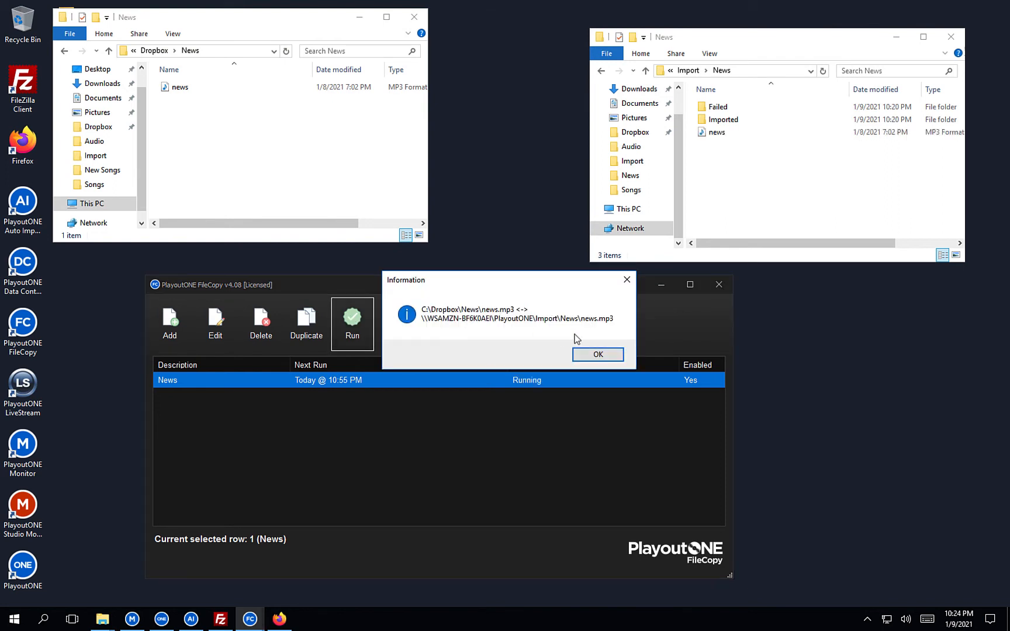
pyautogui.click(611, 358)
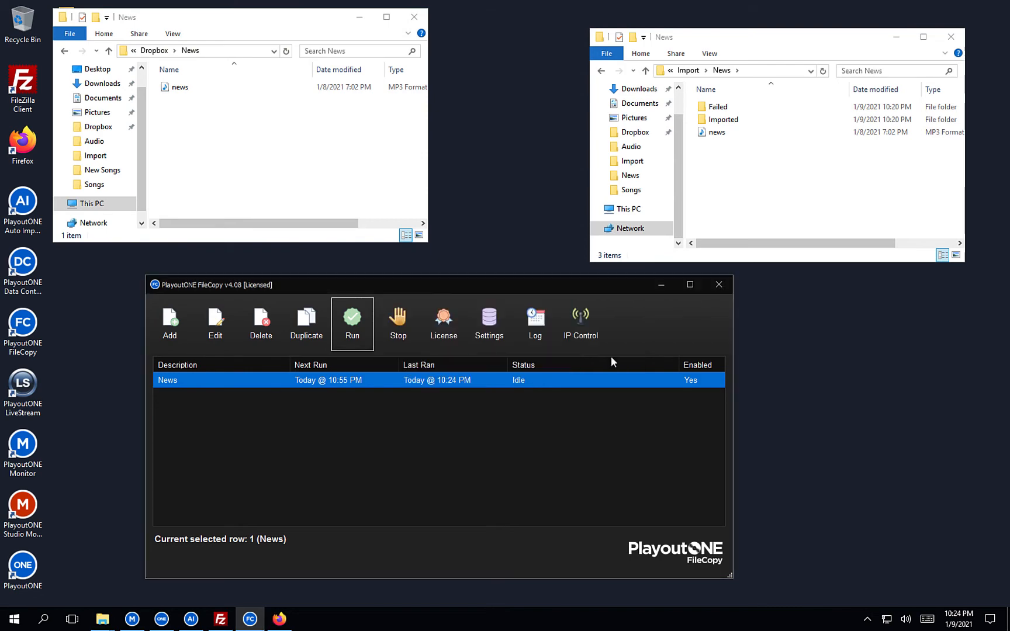
pyautogui.click(190, 619)
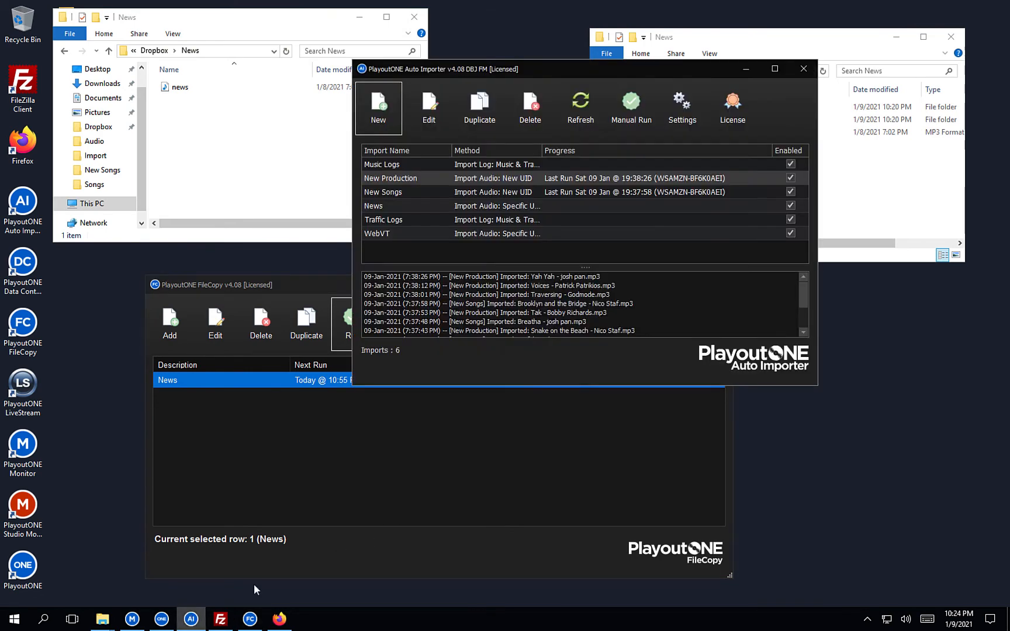
pyautogui.moveTo(567, 71); pyautogui.dragTo(457, 222)
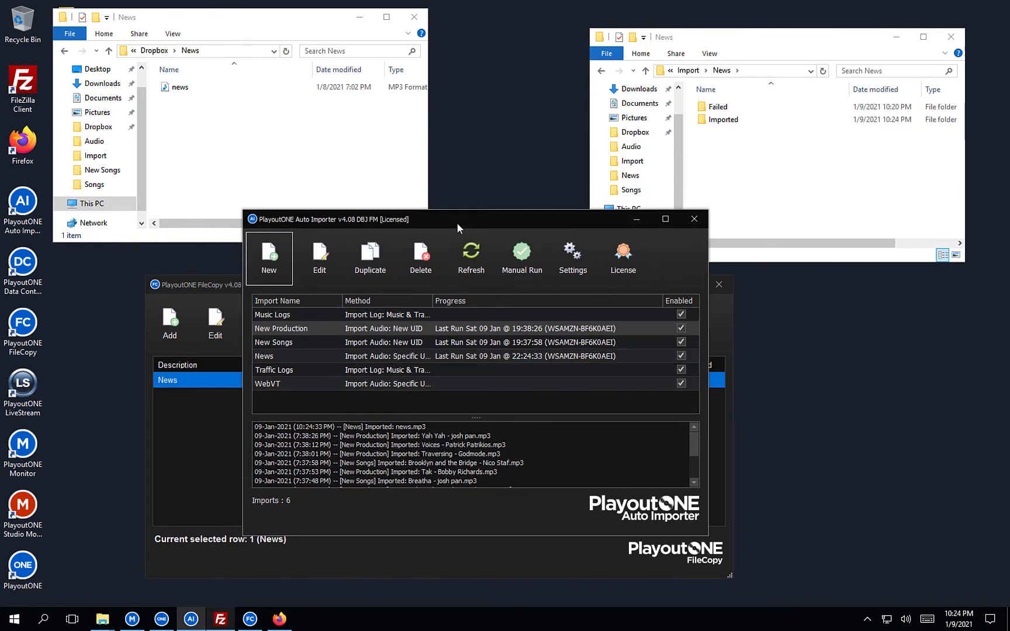
# Confirm news.mp3 appears in Import\News\Imported, then switch to PlayoutONE Pro.
pyautogui.click(784, 180)
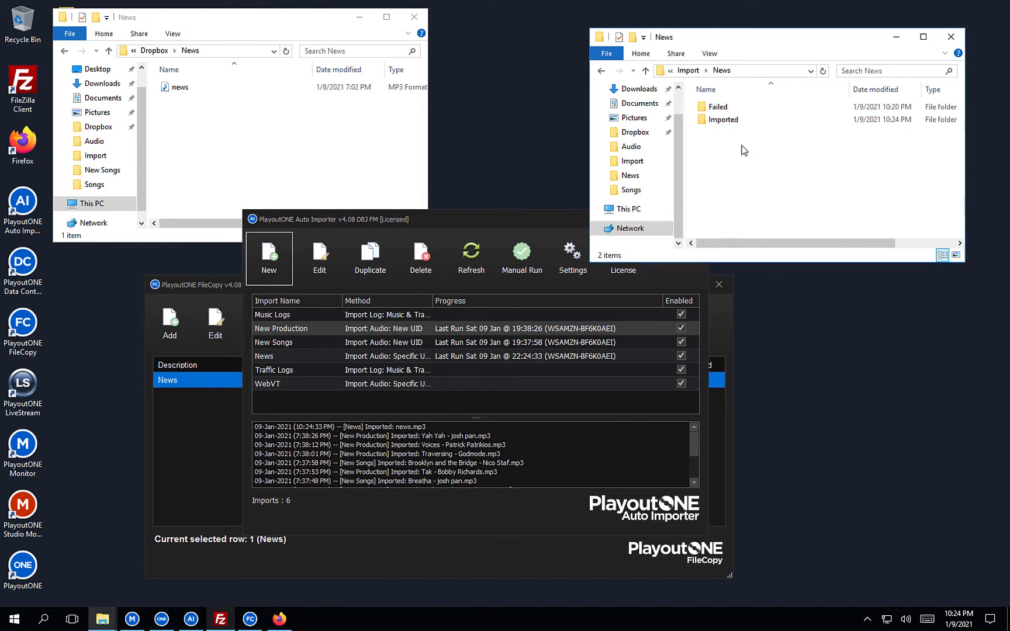
pyautogui.doubleClick(728, 120)
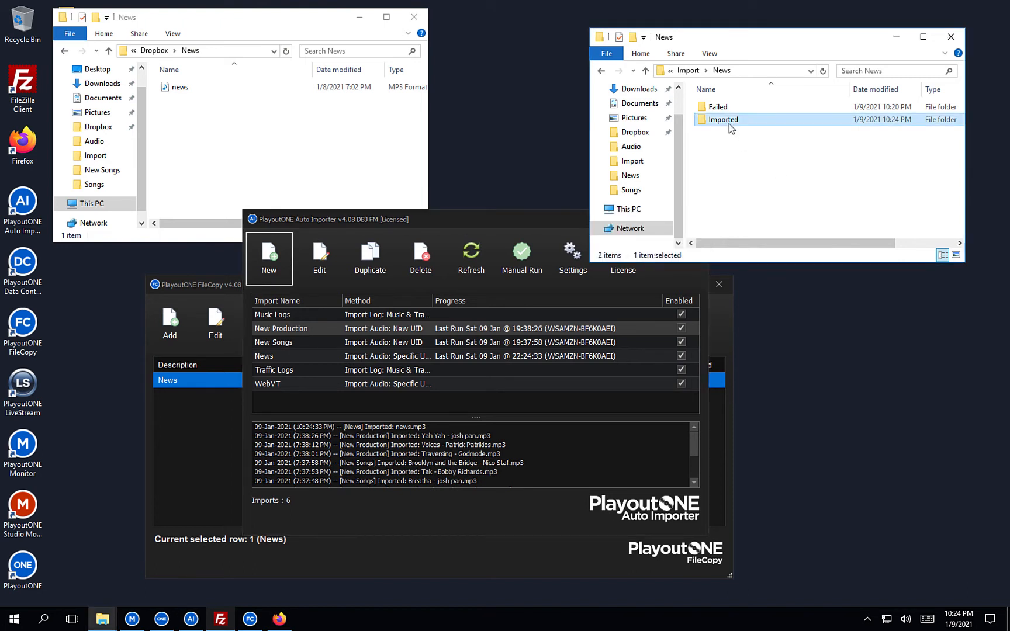
pyautogui.click(602, 71)
pyautogui.click(161, 619)
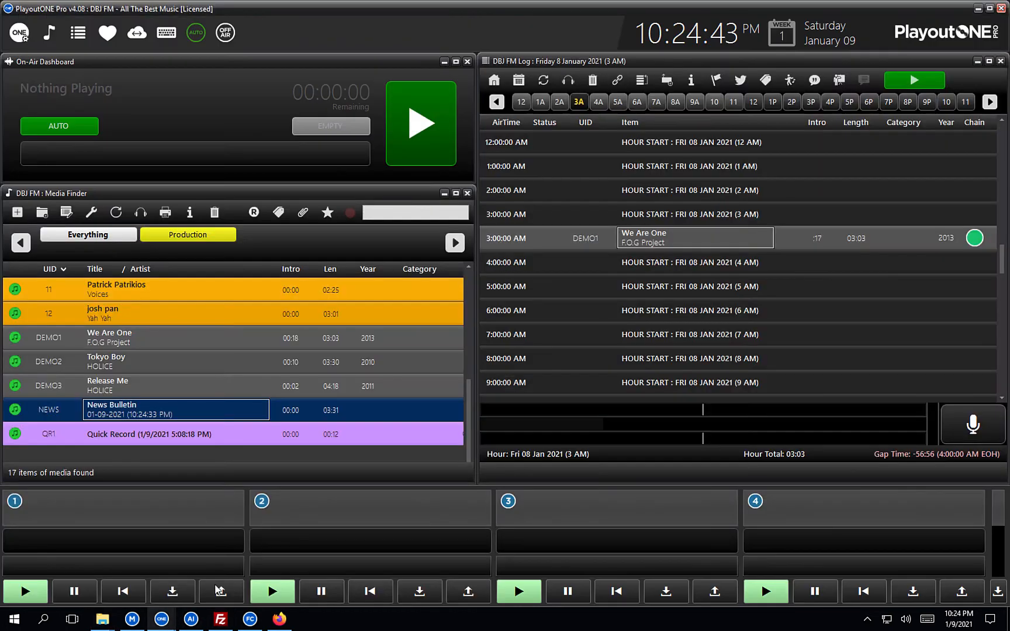
# Drag the News Bulletin from the Media Finder into the DBJ FM log at 4:00 AM.
pyautogui.click(289, 323)
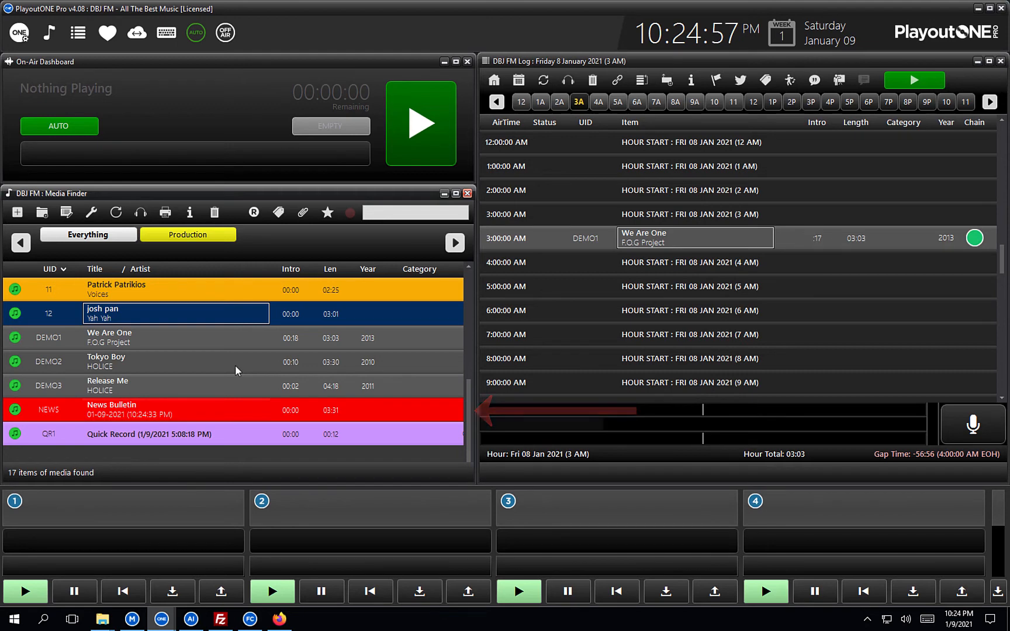
pyautogui.click(168, 414)
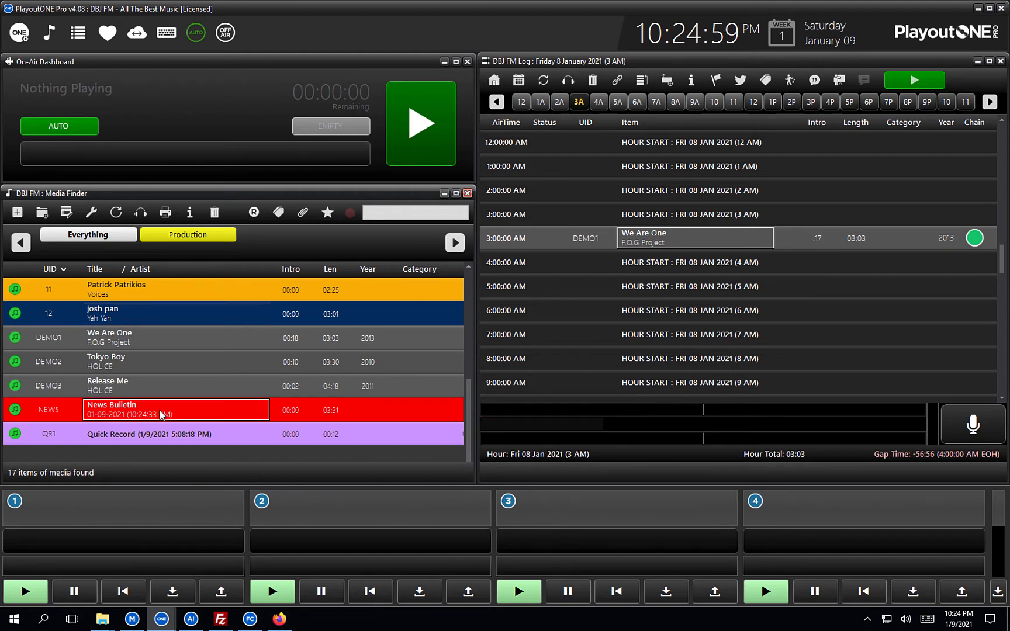
pyautogui.moveTo(690, 294); pyautogui.dragTo(690, 294)
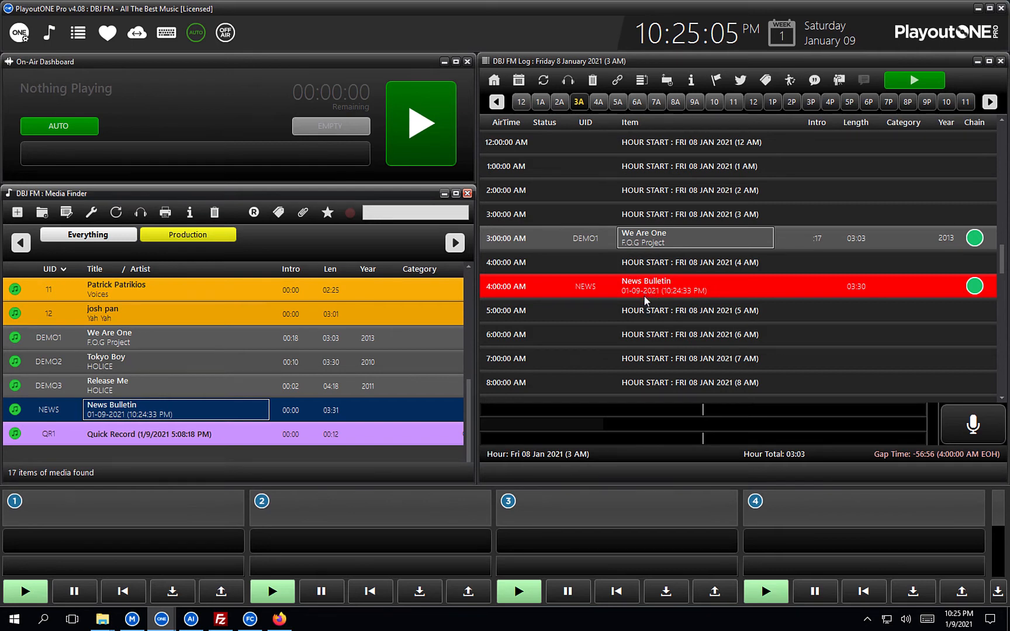
pyautogui.click(198, 619)
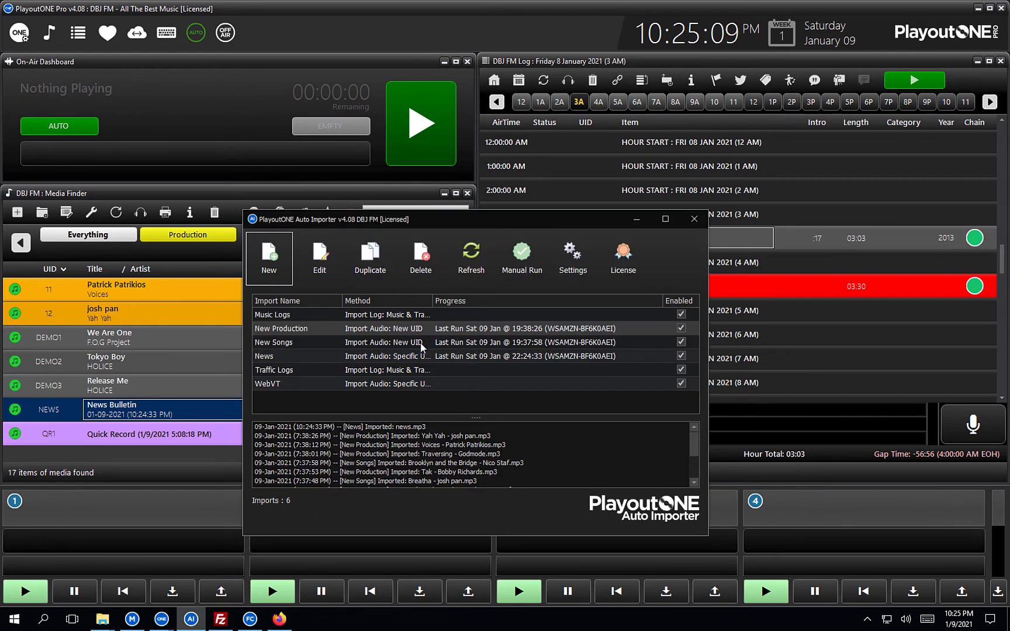
pyautogui.click(407, 361)
pyautogui.doubleClick(406, 362)
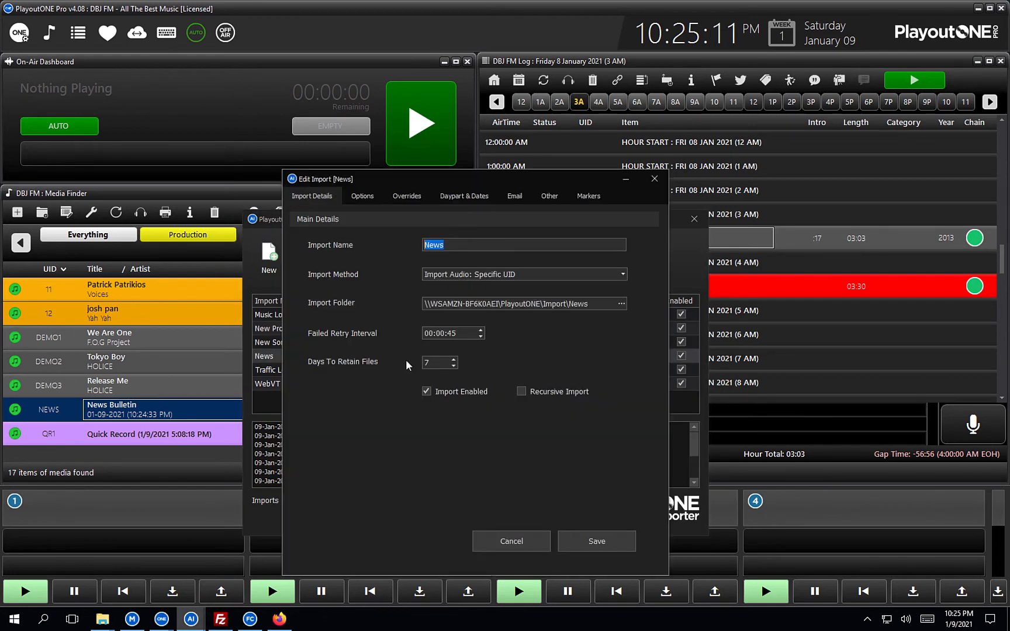
pyautogui.click(467, 196)
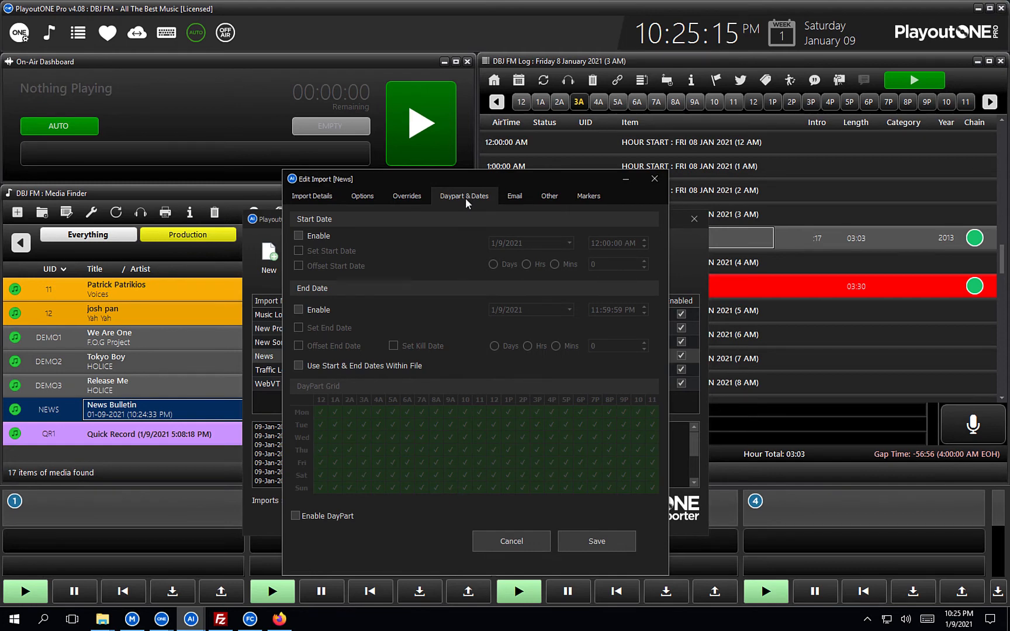
pyautogui.click(300, 310)
pyautogui.click(301, 327)
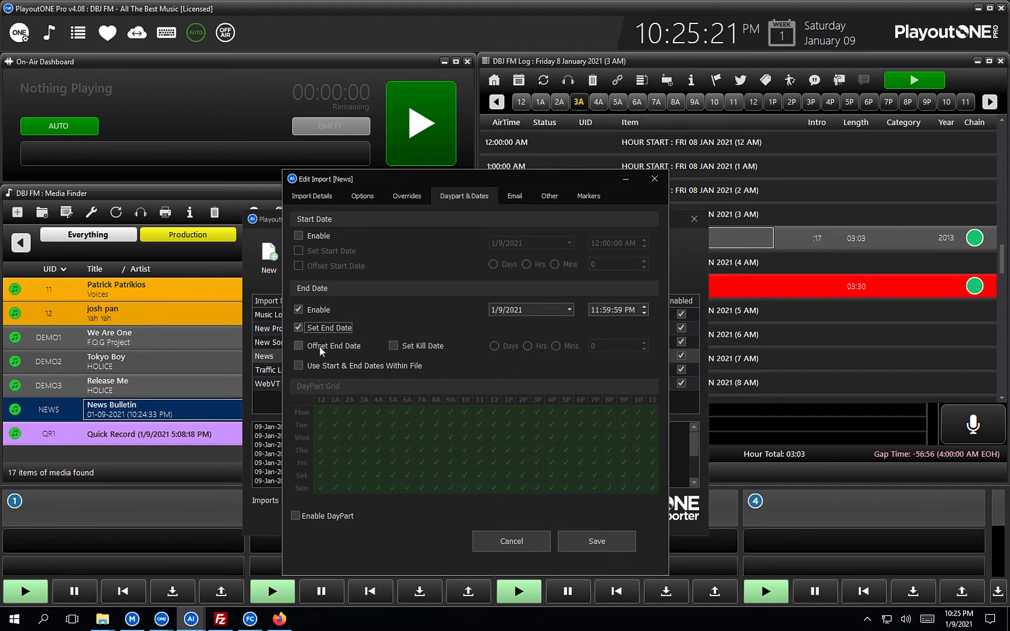
pyautogui.click(310, 346)
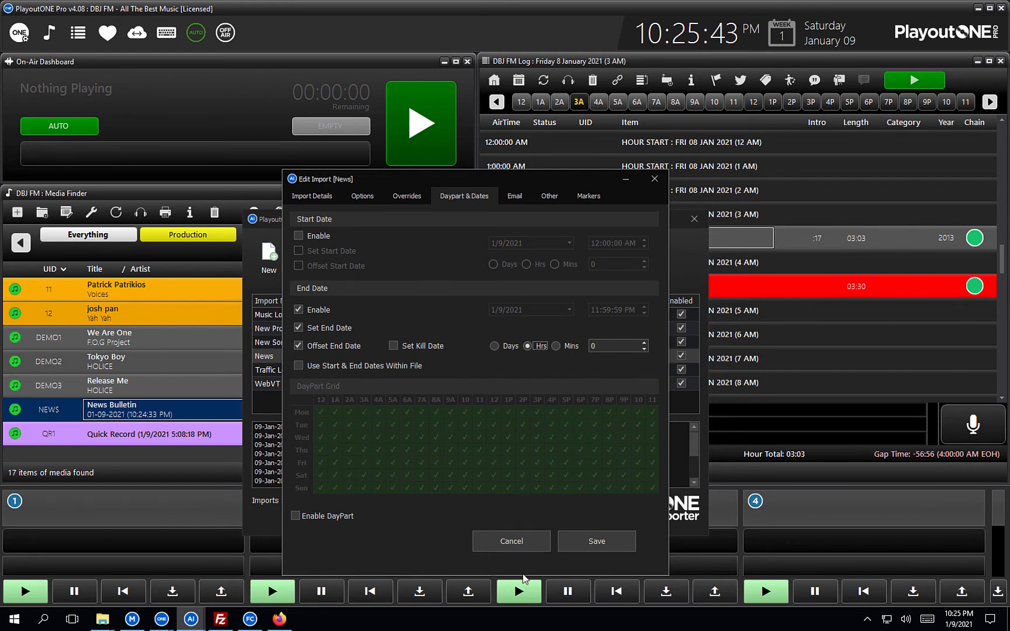
pyautogui.click(502, 544)
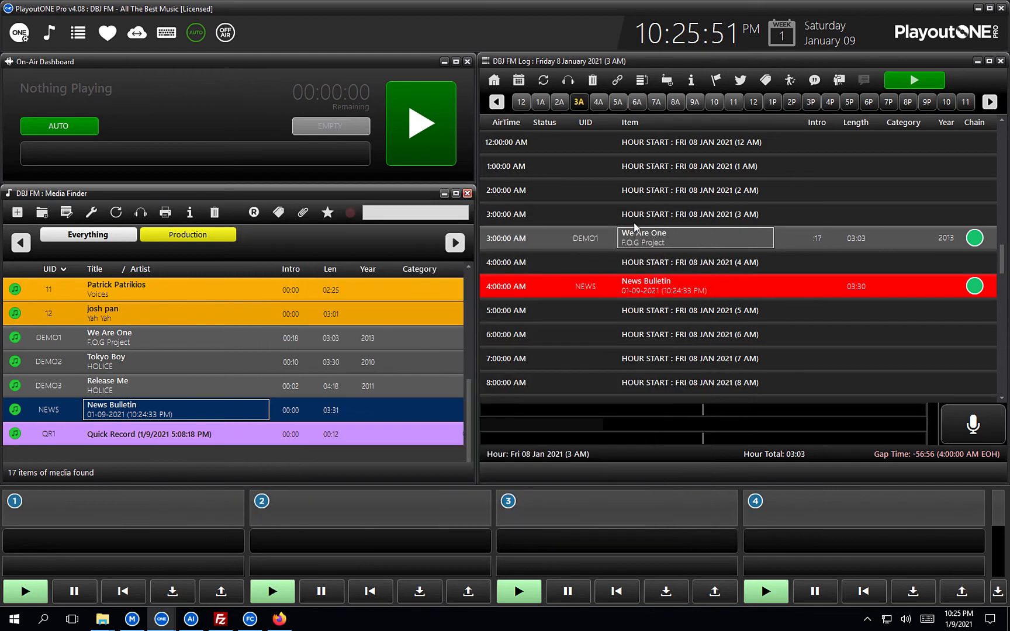
# Hide Auto Importer and FileCopy, close both News folder windows, and restore FileZilla.
pyautogui.click(636, 219)
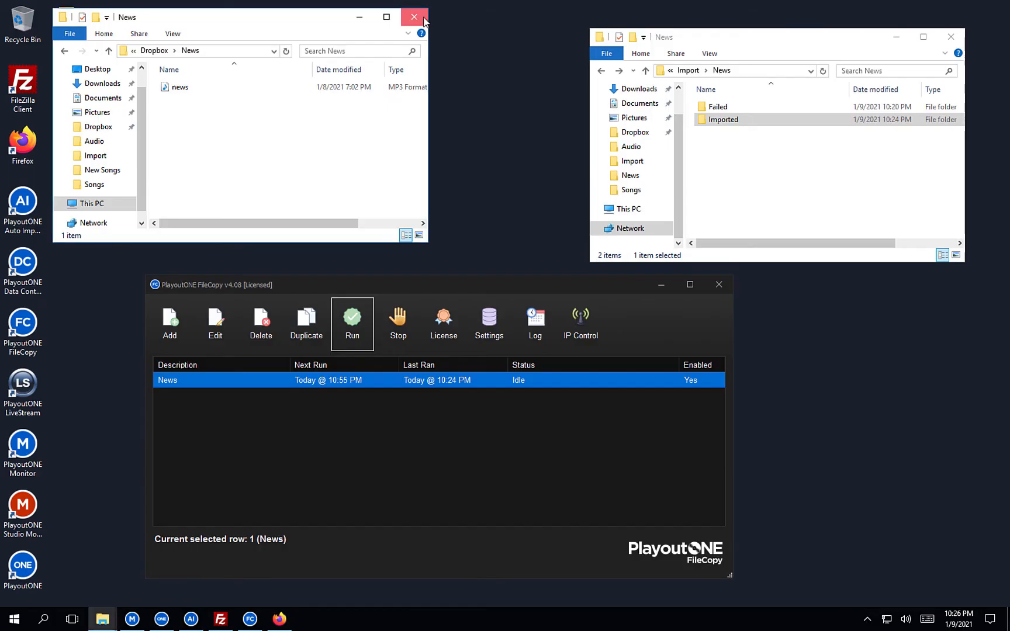
pyautogui.click(423, 19)
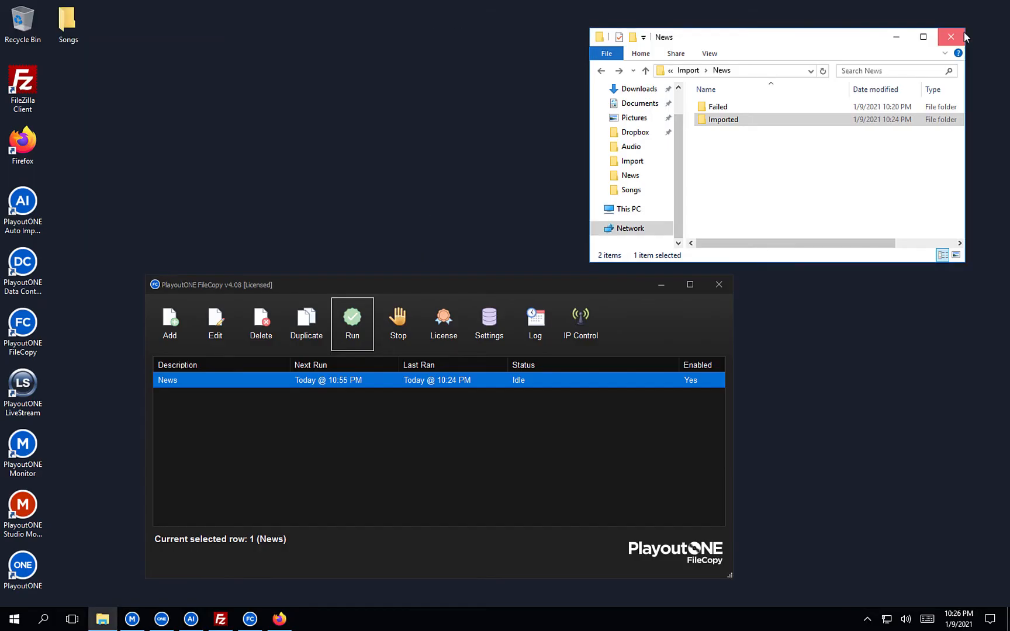
pyautogui.click(951, 36)
pyautogui.click(656, 285)
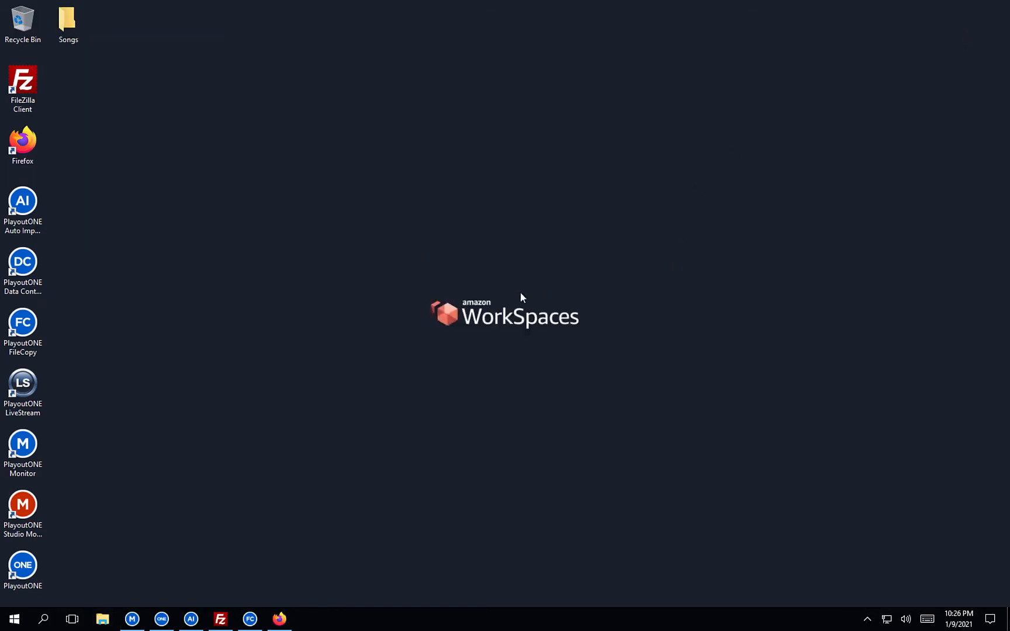
pyautogui.click(221, 619)
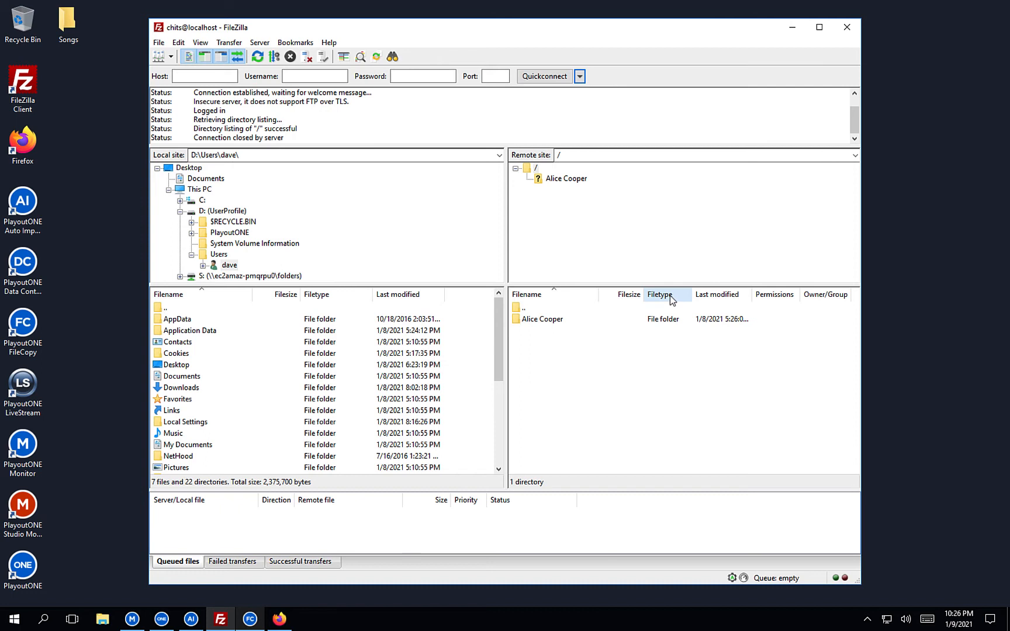
# Open the server's Alice Cooper/Week2101 folder in FileZilla and widen the Filename column.
pyautogui.click(551, 323)
pyautogui.doubleClick(551, 323)
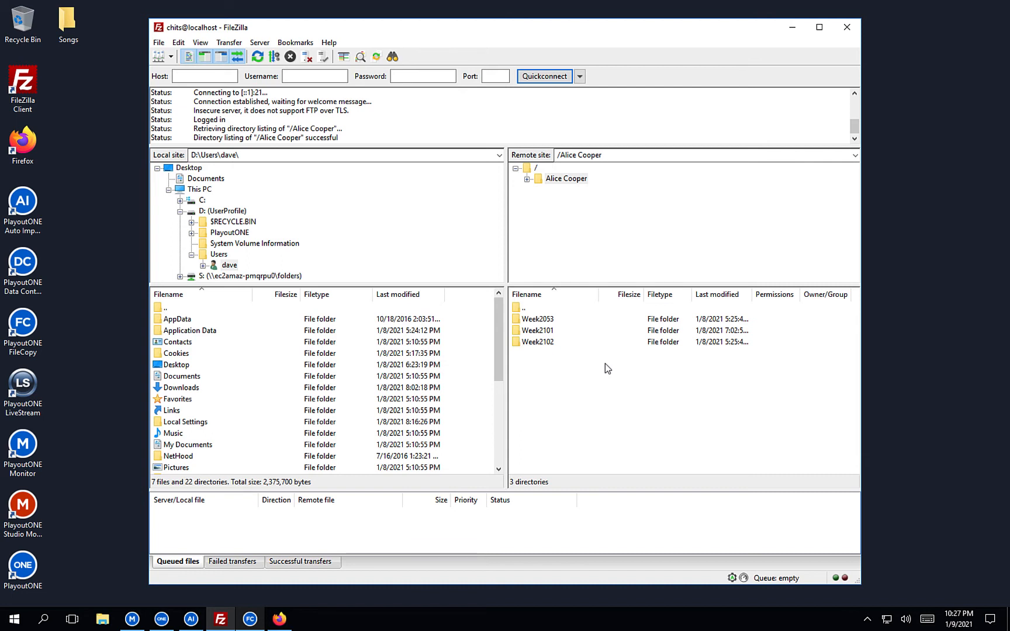
pyautogui.doubleClick(543, 332)
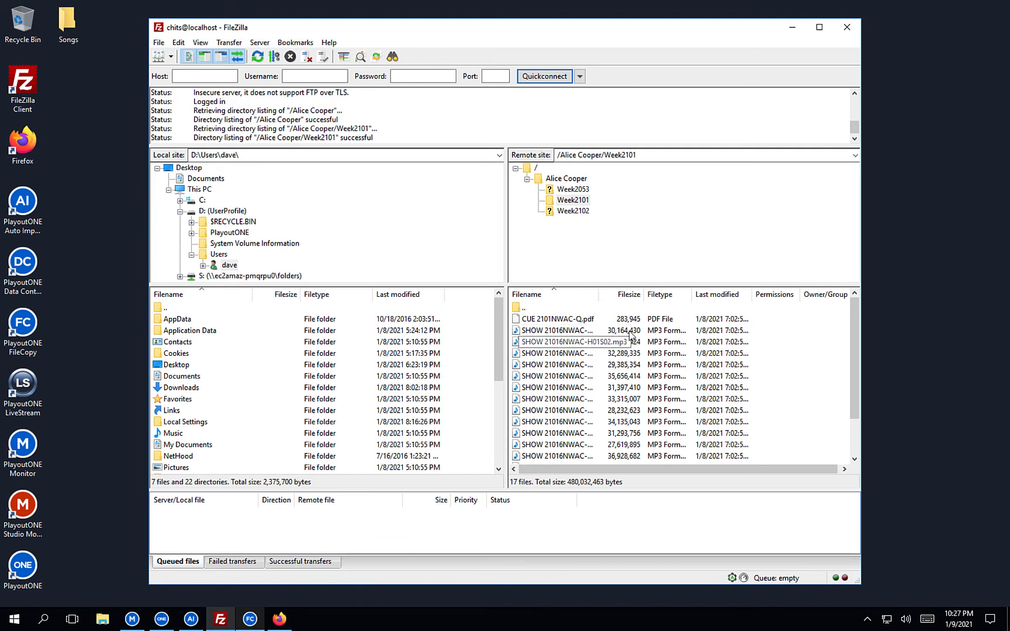
pyautogui.moveTo(597, 293); pyautogui.dragTo(668, 293)
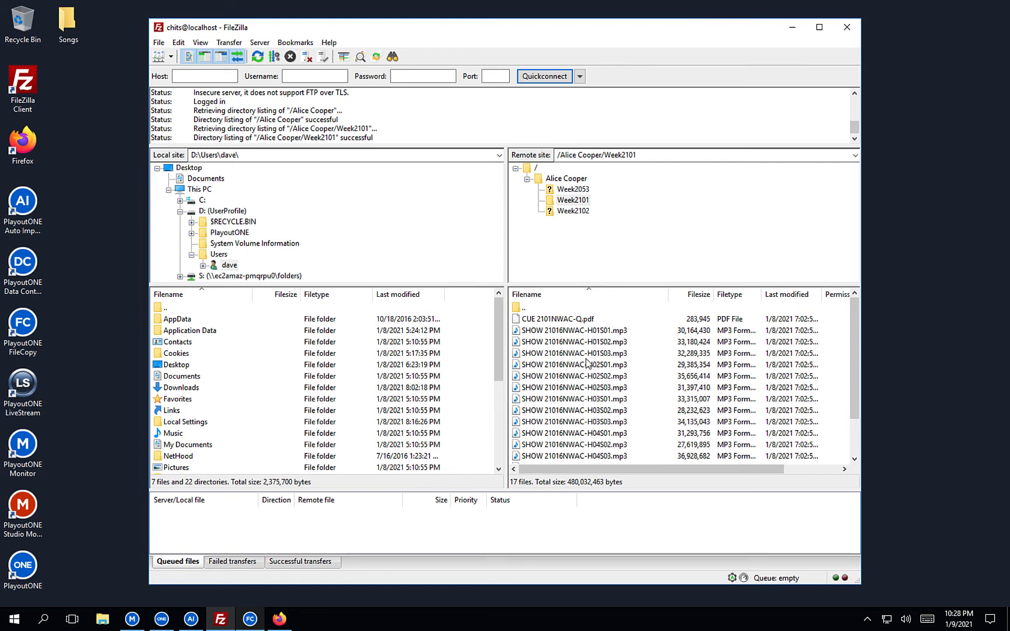
# Select the show files from H01S01 through PROMO, then return to PlayoutONE Pro.
pyautogui.click(553, 333)
pyautogui.scroll(-1, 553, 336)
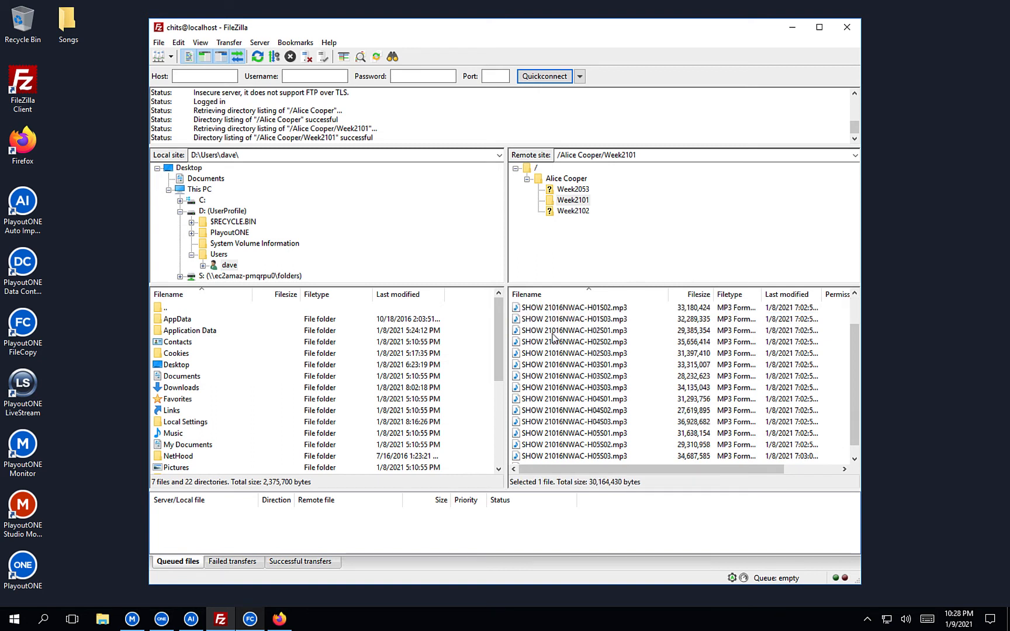
pyautogui.scroll(-1, 553, 336)
pyautogui.keyDown('shift'); pyautogui.click(555, 456); pyautogui.keyUp('shift')
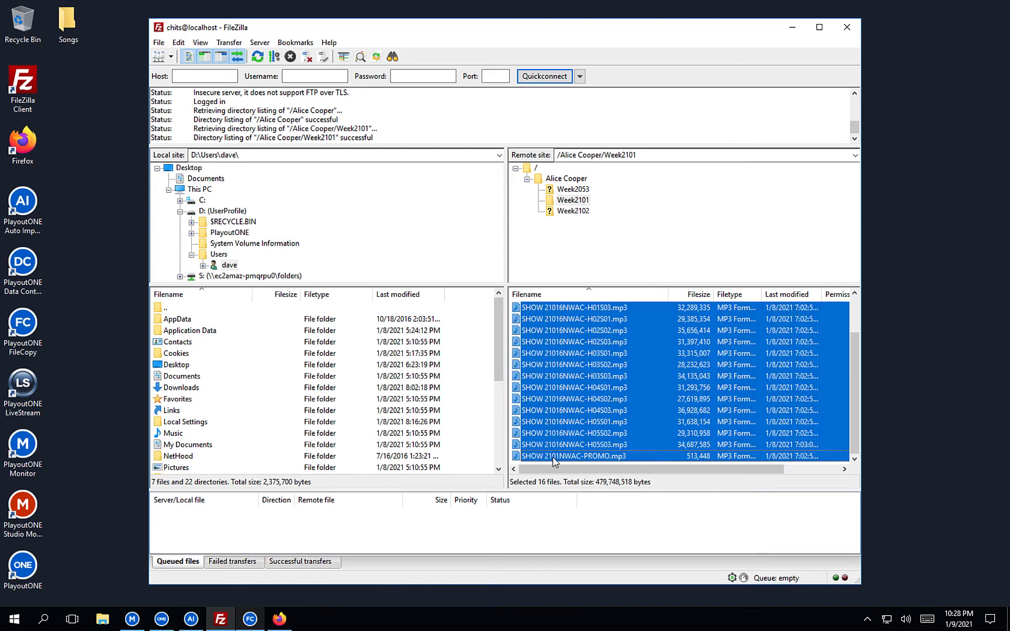
pyautogui.scroll(1, 554, 461)
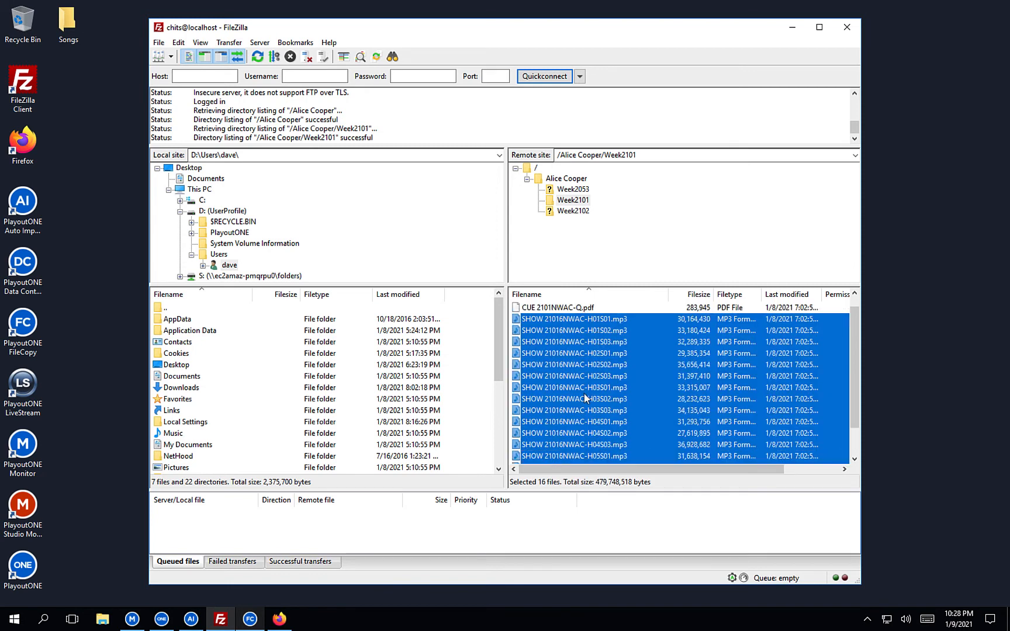
pyautogui.click(159, 622)
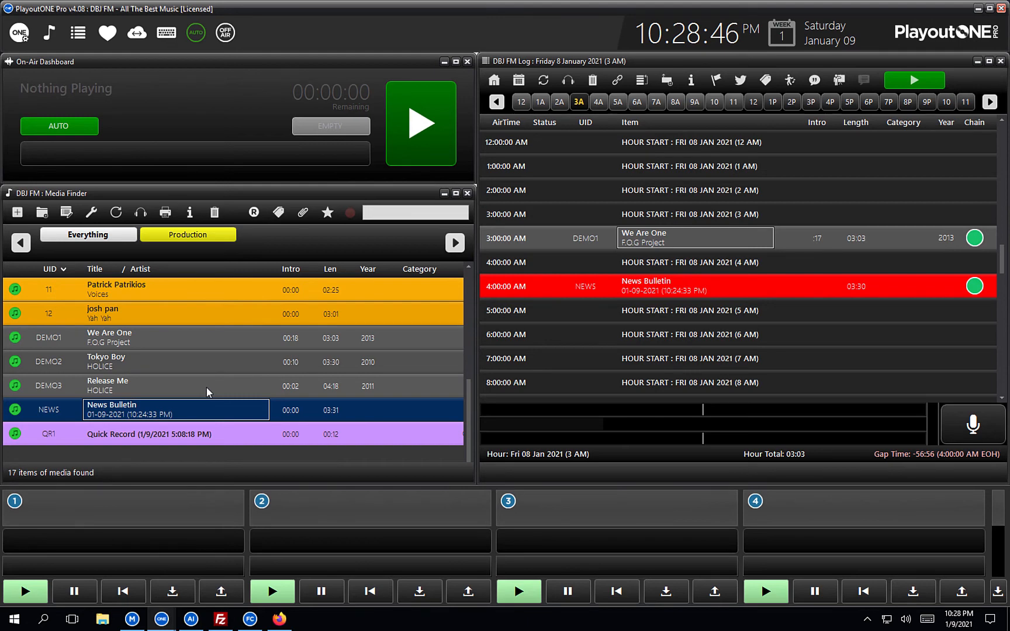
# Add a new media type named Pre-Recorded Shows in the Type Manager.
pyautogui.click(23, 35)
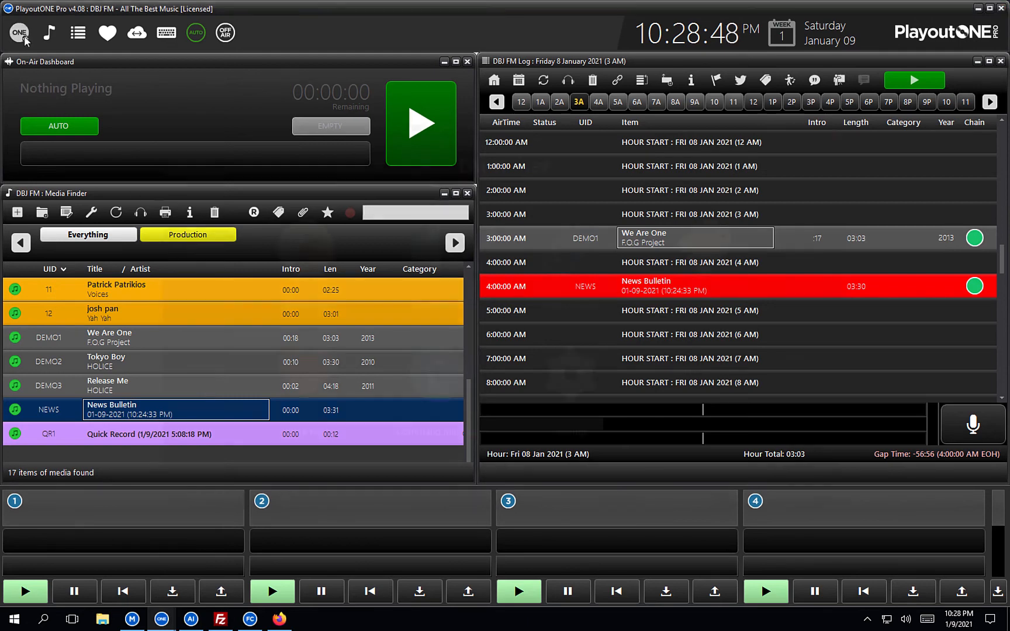
pyautogui.click(555, 275)
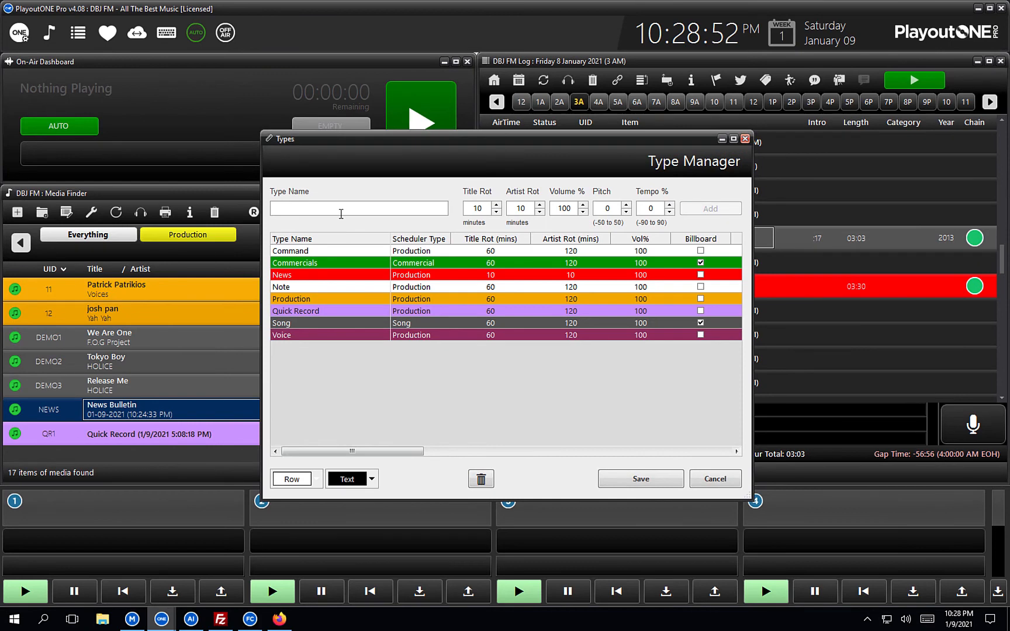
pyautogui.write('Pre')
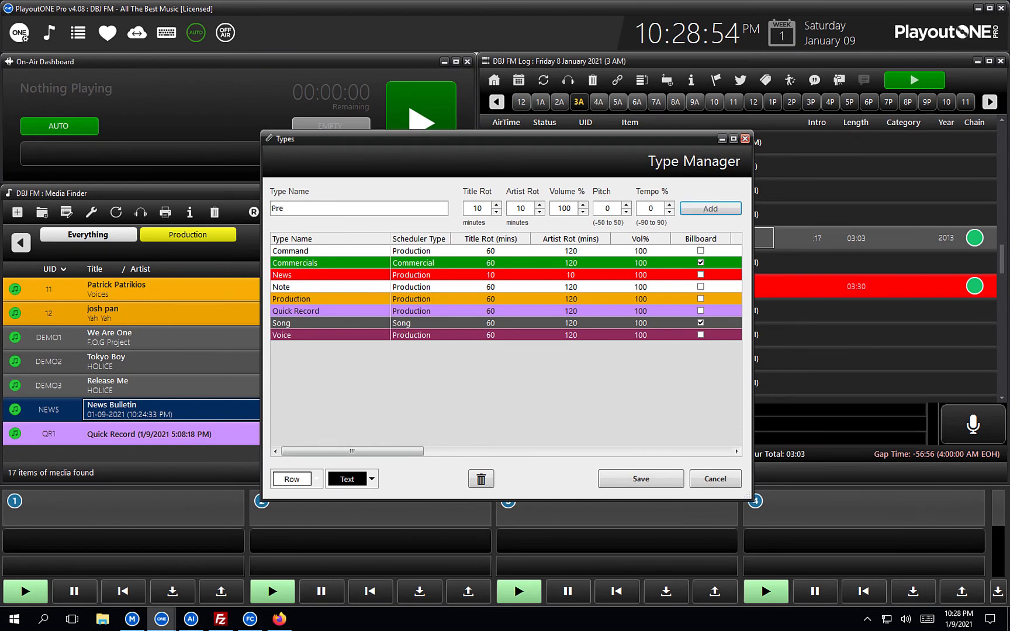
pyautogui.write('_recor')
pyautogui.press('BackSpace')
pyautogui.press('BackSpace')
pyautogui.press('BackSpace')
pyautogui.press('BackSpace')
pyautogui.press('BackSpace')
pyautogui.write('-Recorded Shows')
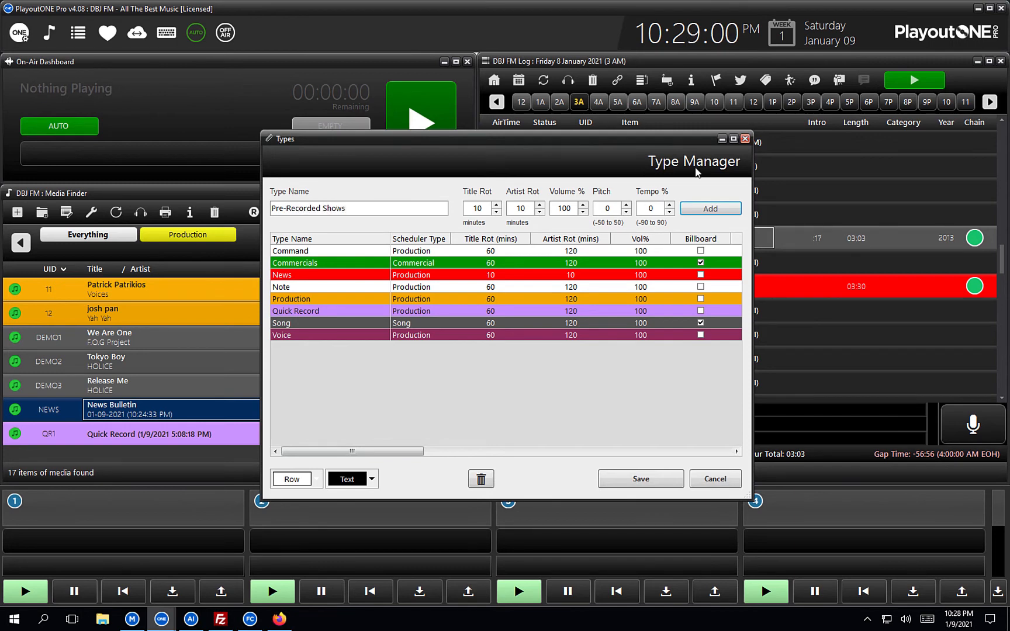
pyautogui.click(709, 209)
# Give Pre-Recorded Shows magenta rows and choose a contrasting text colour.
pyautogui.click(383, 348)
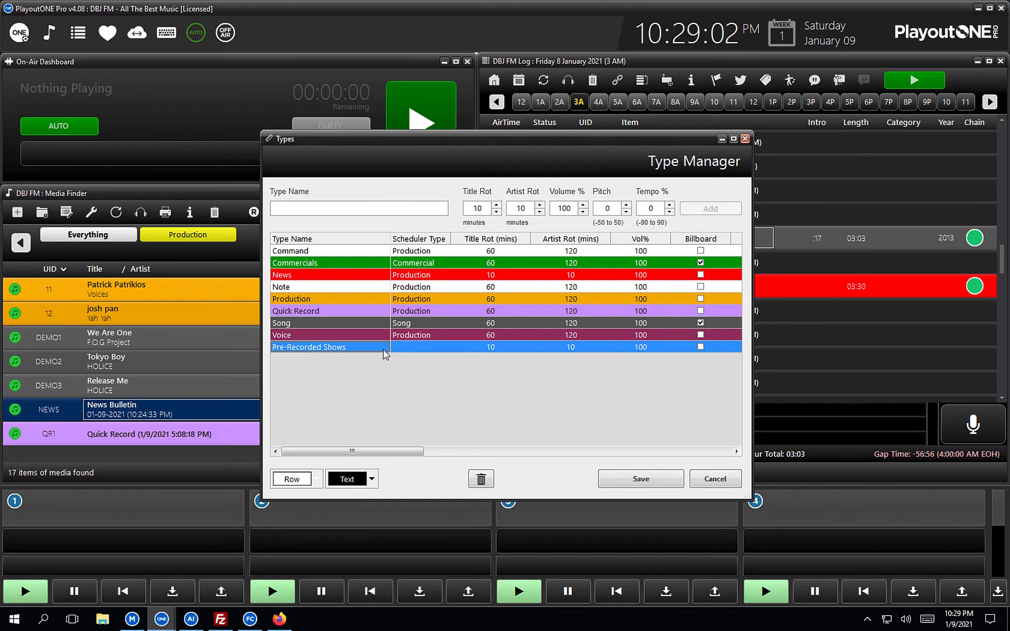
pyautogui.click(318, 479)
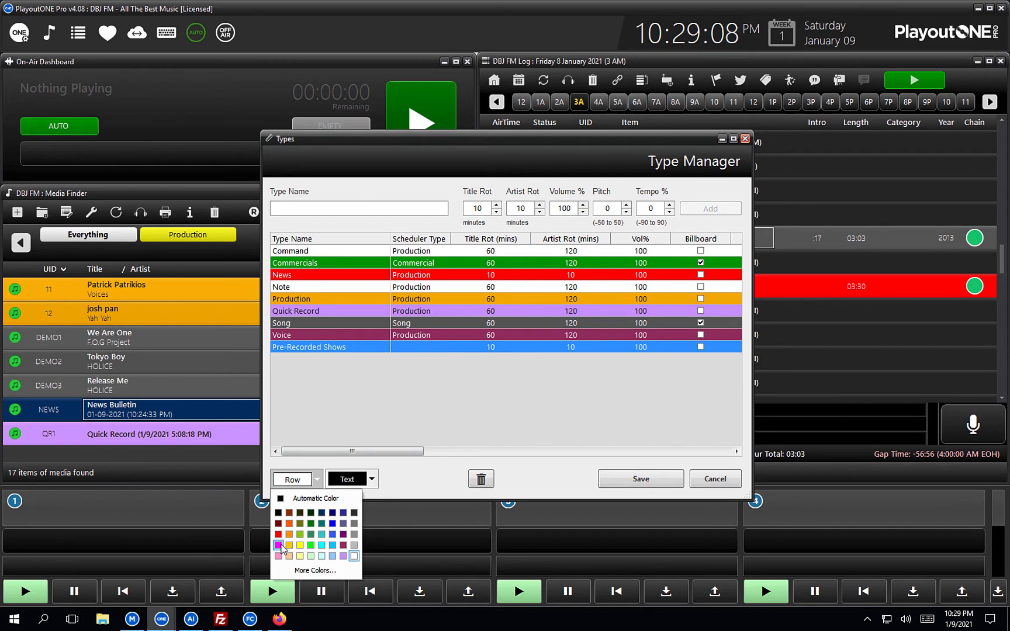
pyautogui.click(279, 545)
pyautogui.click(349, 325)
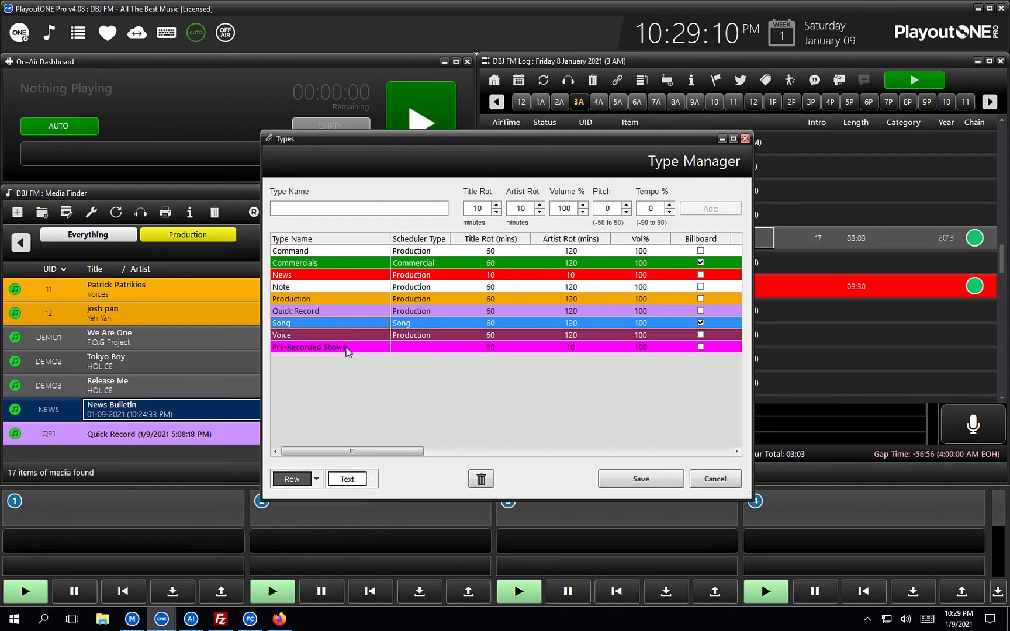
pyautogui.click(351, 347)
pyautogui.click(372, 479)
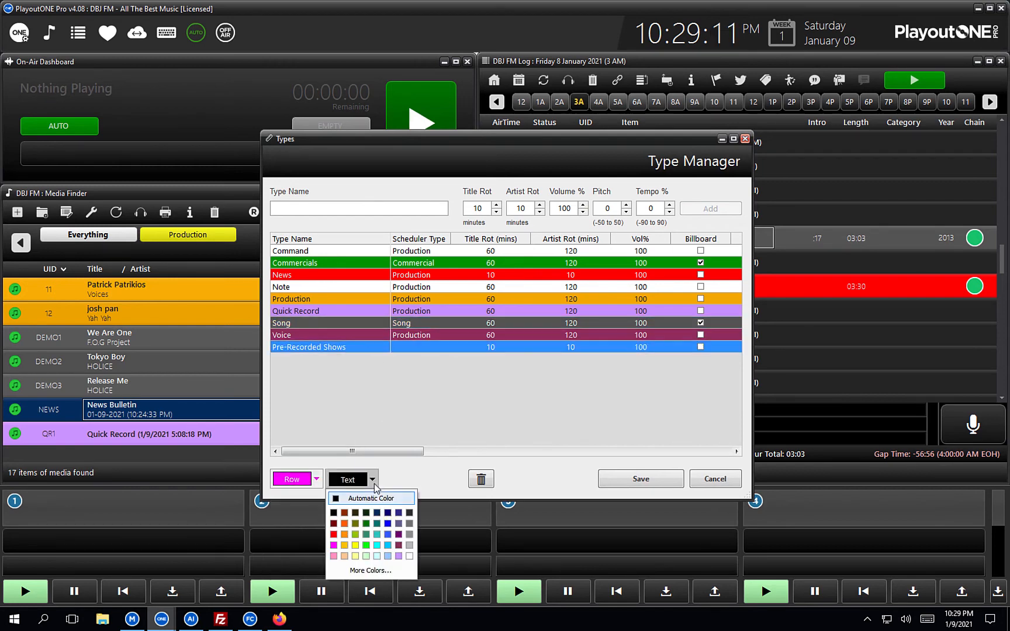
pyautogui.click(390, 551)
pyautogui.click(348, 311)
pyautogui.click(343, 347)
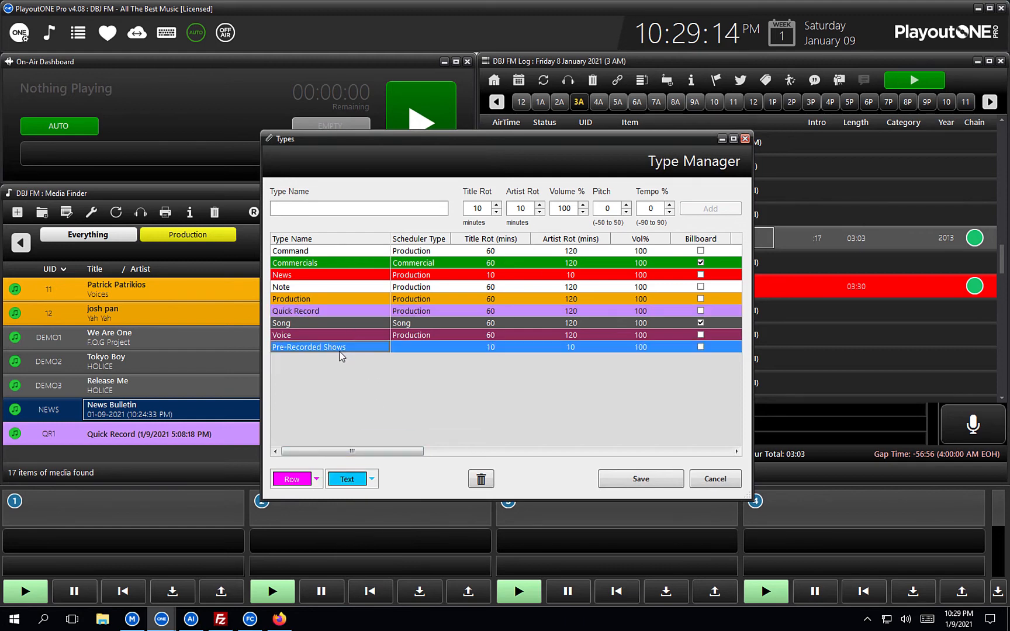
pyautogui.click(372, 479)
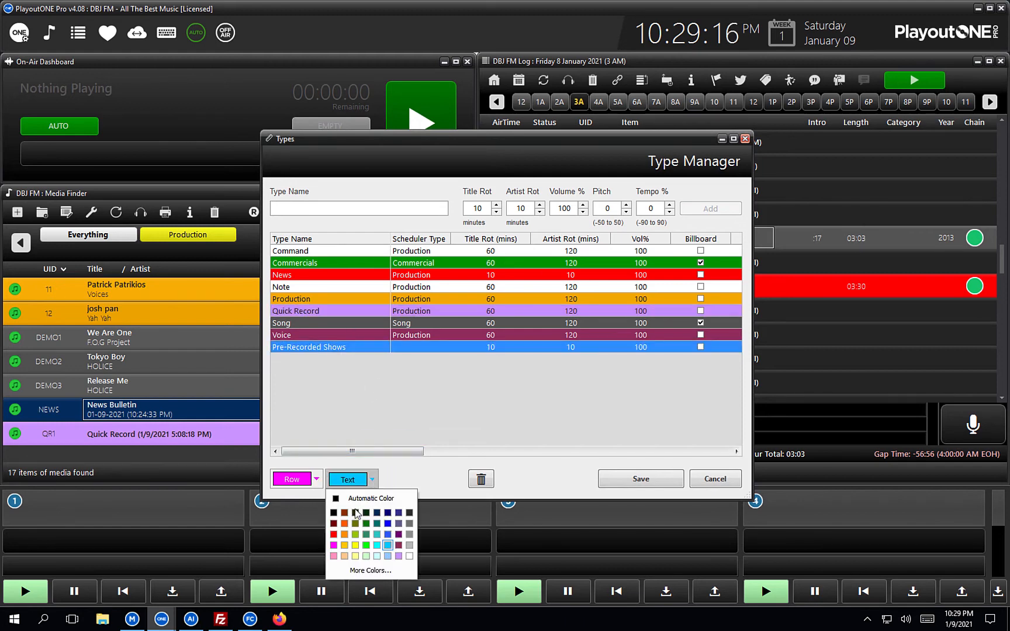
pyautogui.click(398, 547)
pyautogui.click(336, 299)
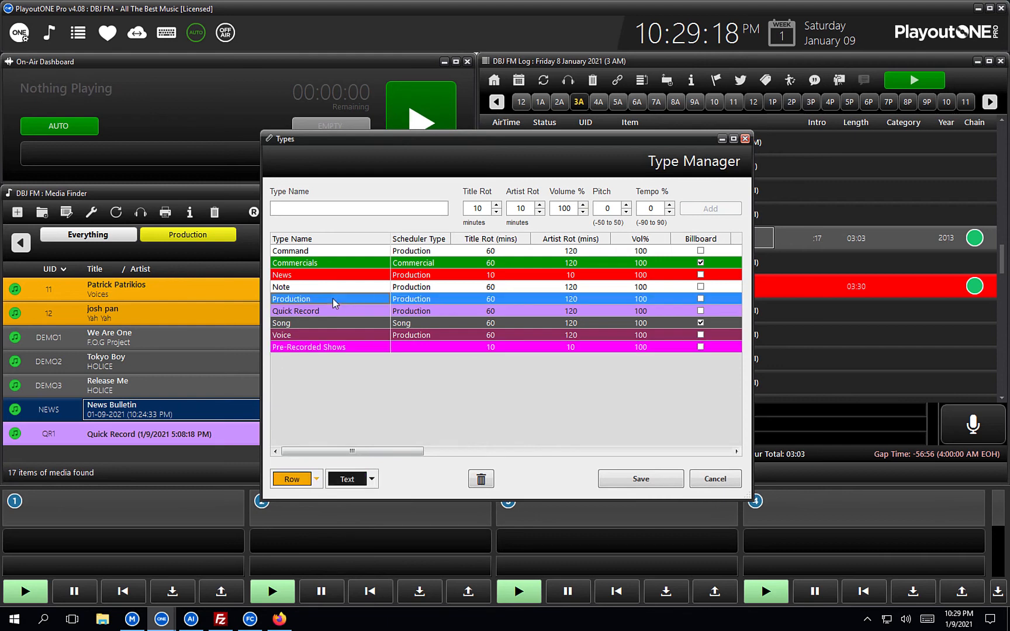
# Set the Pre-Recorded Shows scheduler type to Production and save the type.
pyautogui.click(445, 348)
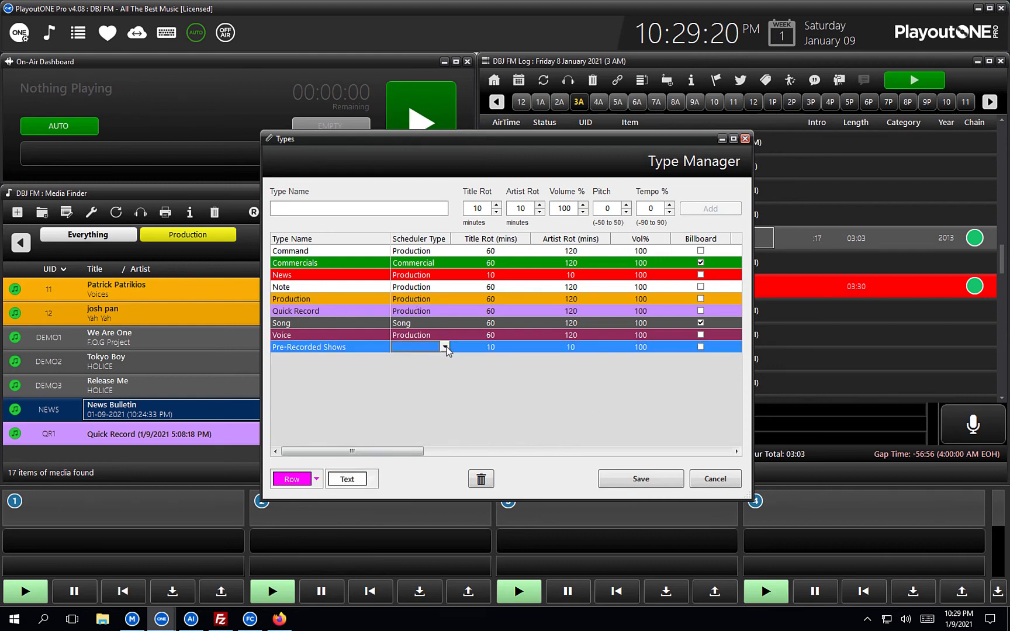
pyautogui.click(446, 347)
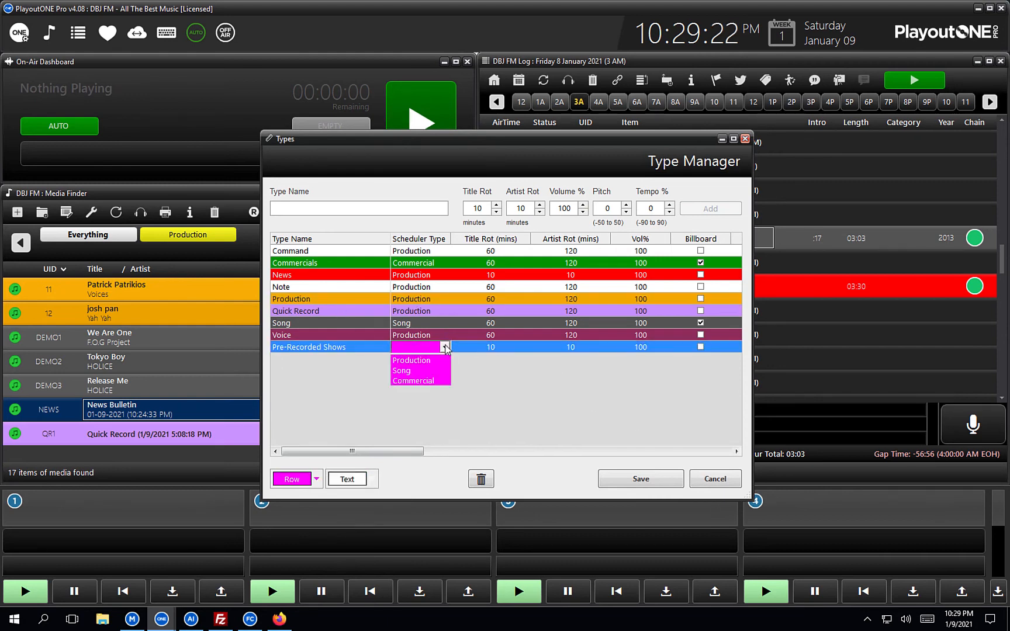
pyautogui.click(425, 366)
pyautogui.click(358, 312)
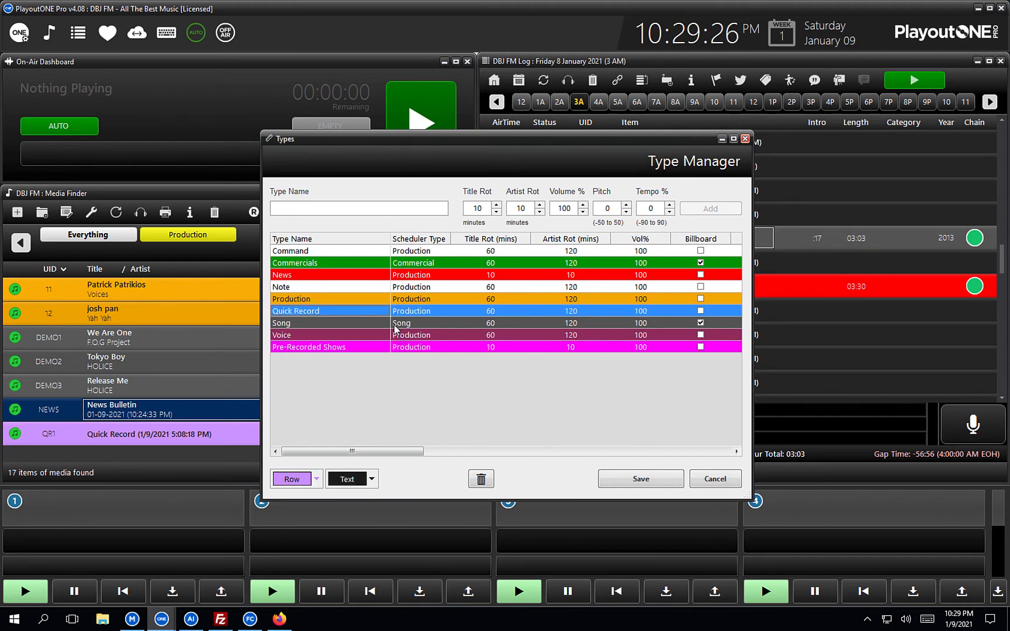
pyautogui.click(643, 484)
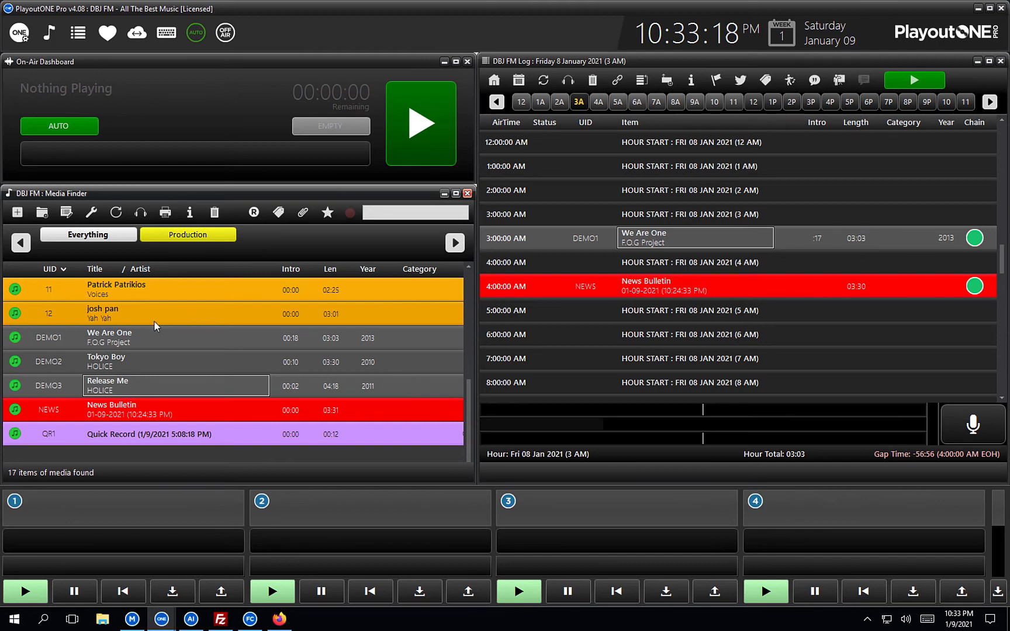
# Glance over the Media Finder list, then switch to the PlayoutONE Auto Importer window.
pyautogui.scroll(-1, 141, 334)
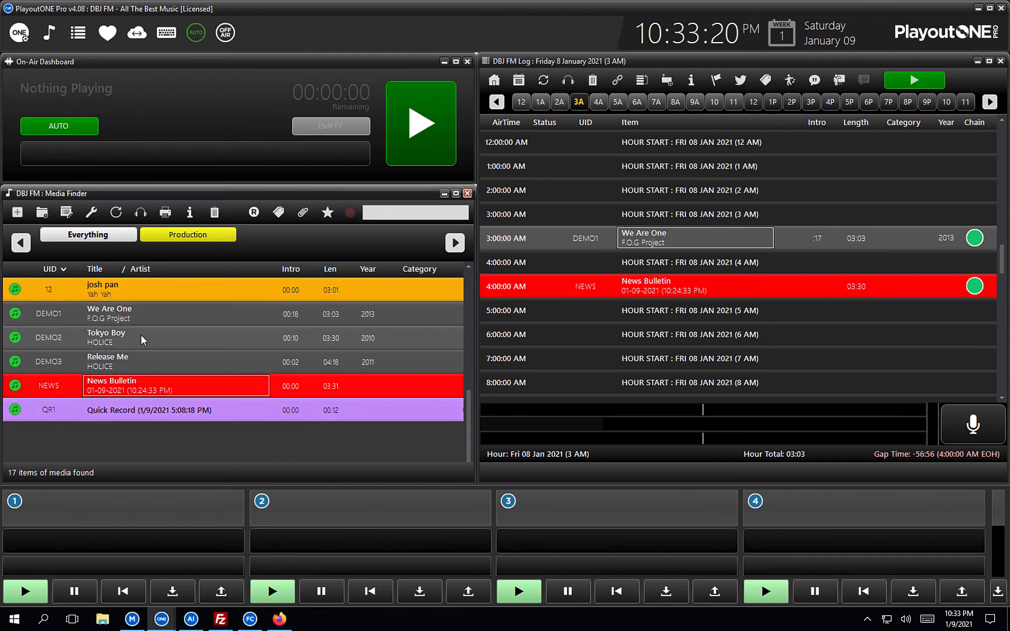
pyautogui.scroll(1, 141, 335)
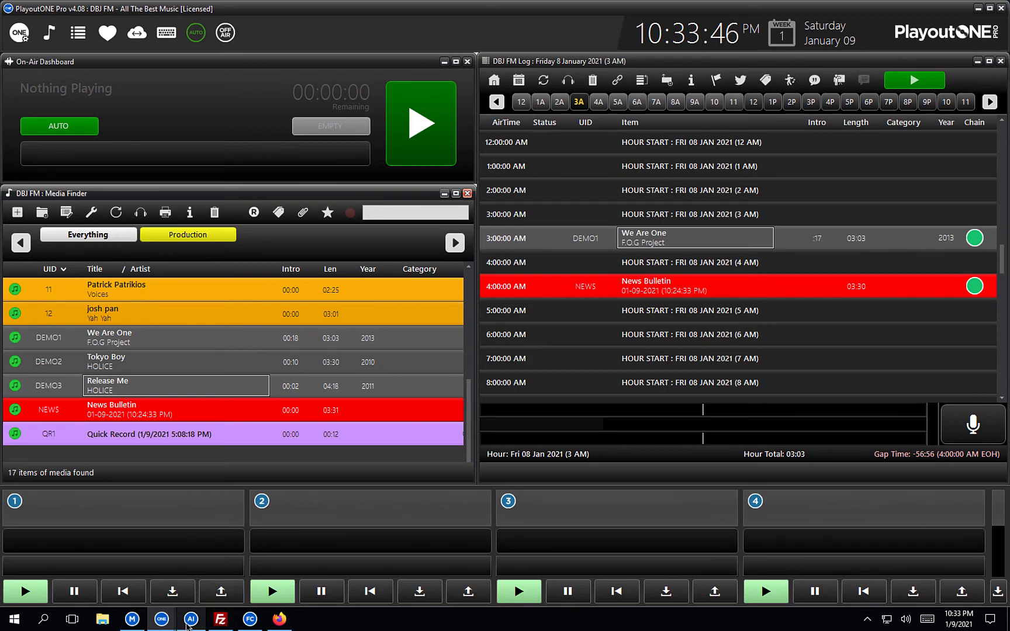
pyautogui.click(188, 622)
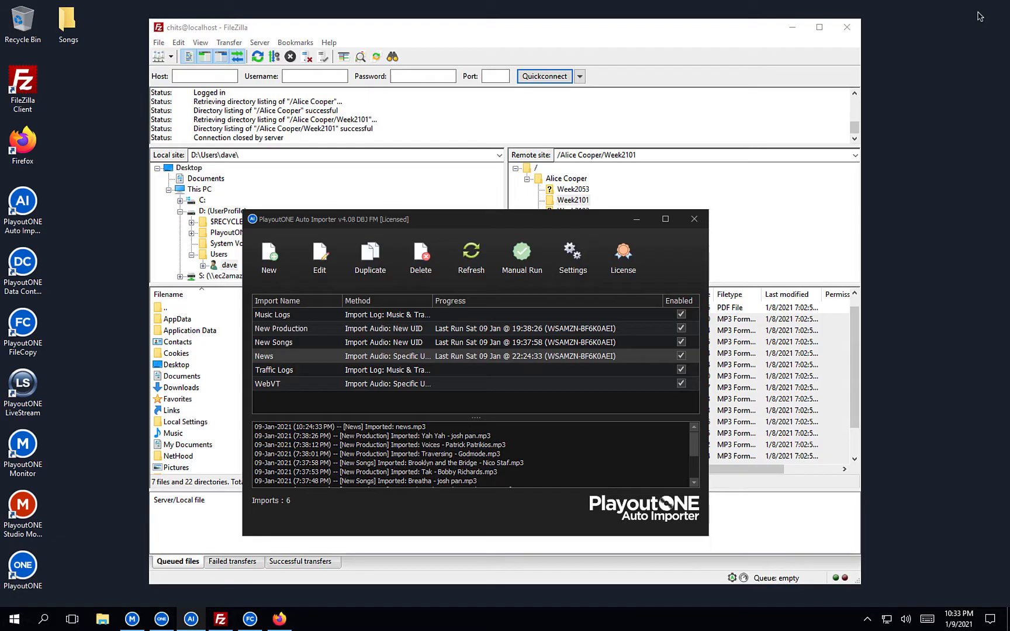
# Clear the desktop and open the PlayoutONE Import folder through the Run dialog.
pyautogui.click(978, 8)
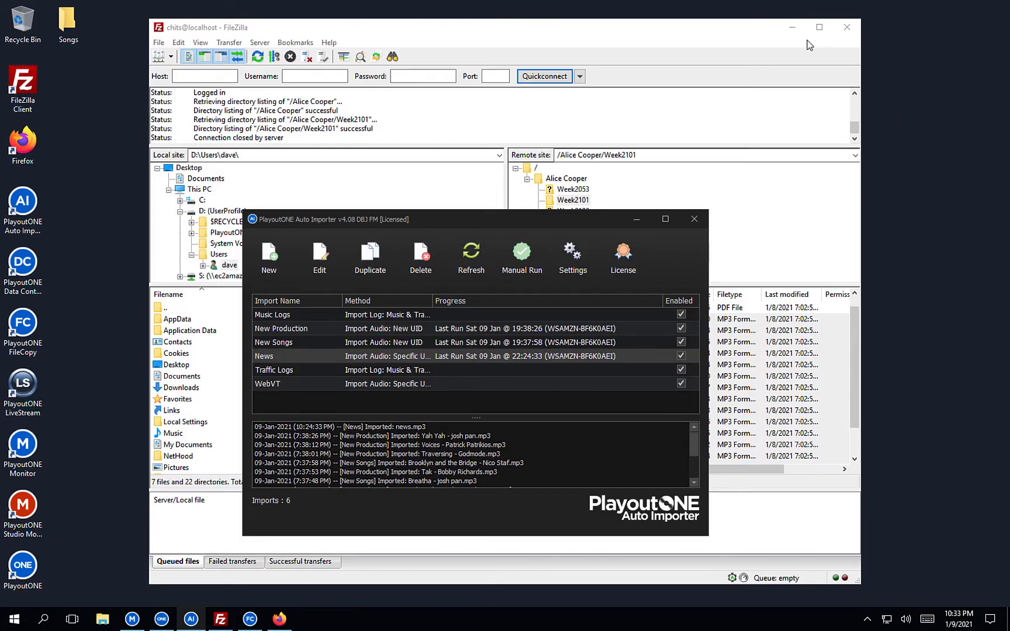
pyautogui.click(792, 30)
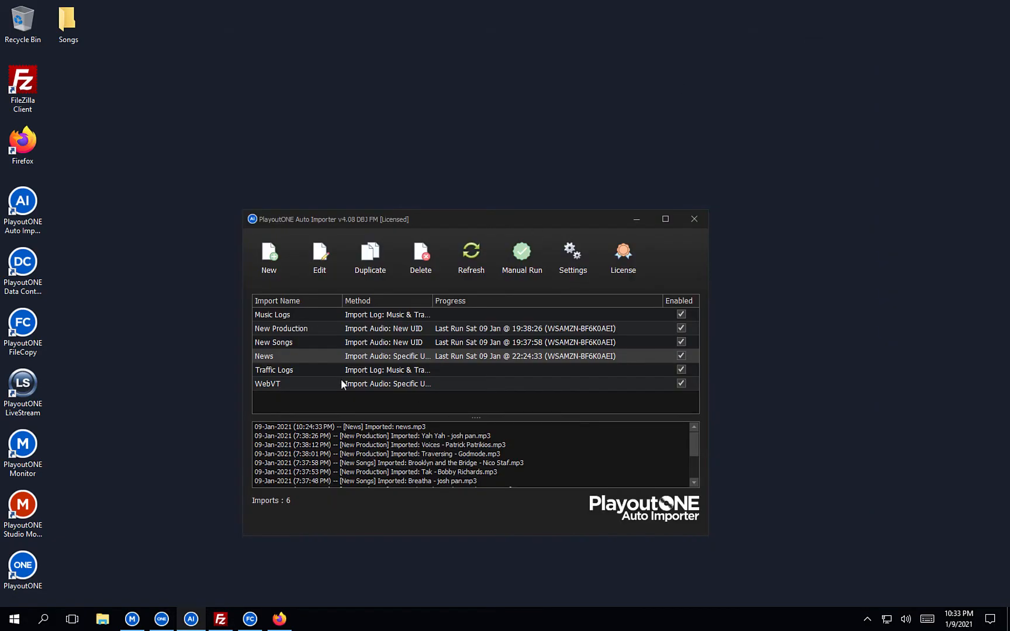
pyautogui.rightClick(14, 619)
pyautogui.click(40, 564)
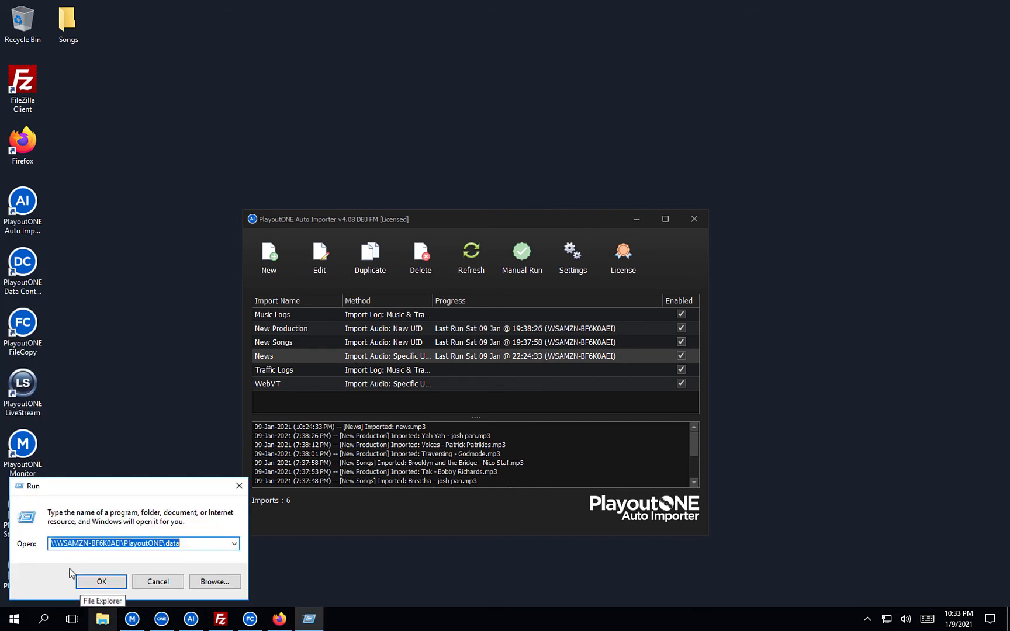
pyautogui.click(117, 583)
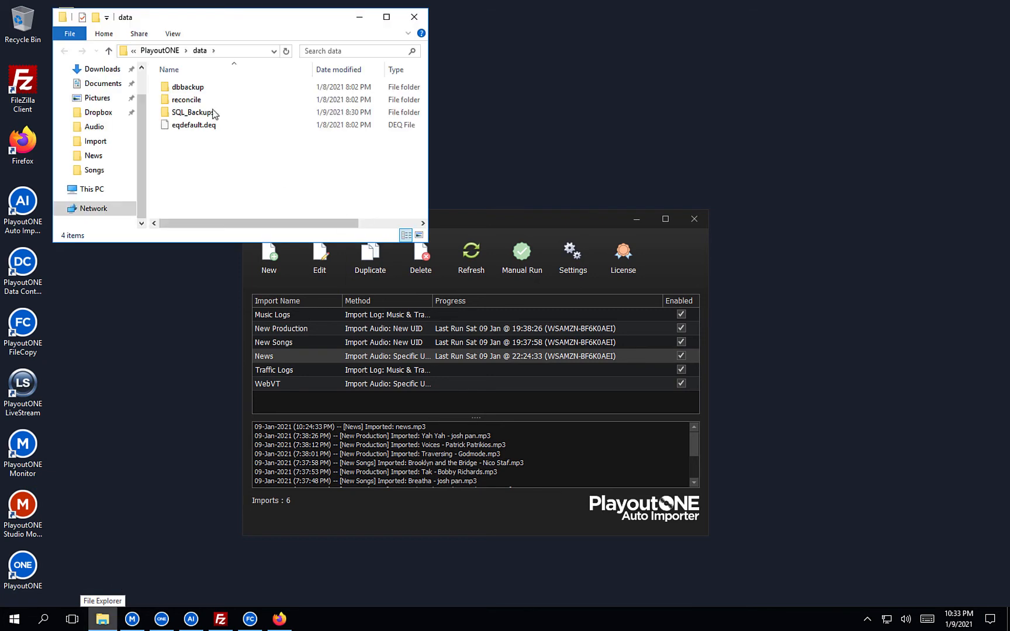
pyautogui.click(169, 51)
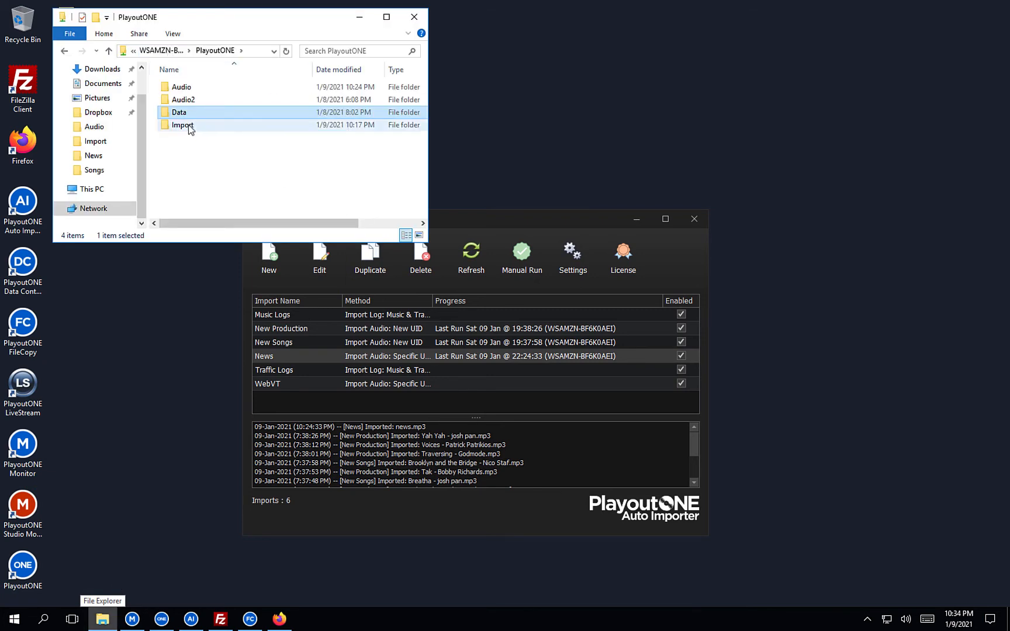
pyautogui.doubleClick(191, 125)
# Create a Pre-Recorded Shows folder inside Import, open it and select its path.
pyautogui.rightClick(197, 193)
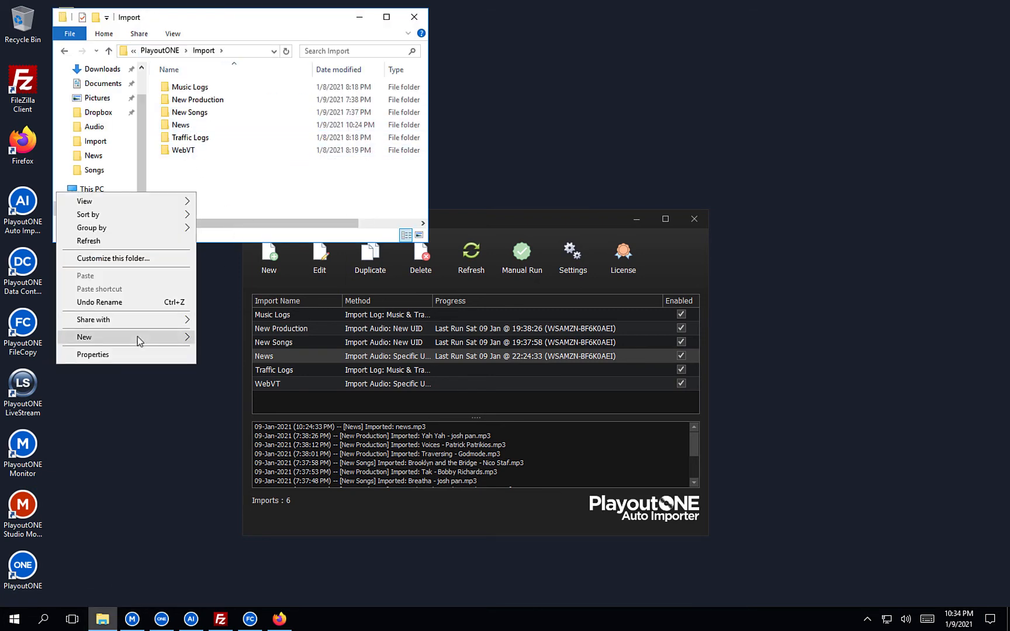
pyautogui.moveTo(137, 336)
pyautogui.click(225, 341)
pyautogui.write('P')
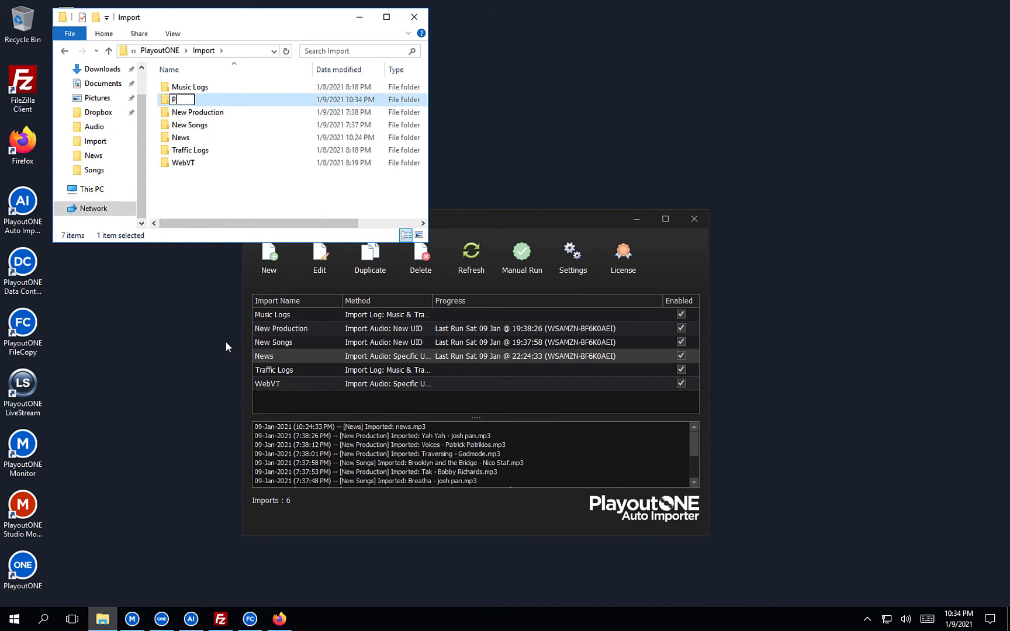
pyautogui.write('re-Recorded Shows')
pyautogui.press('Return')
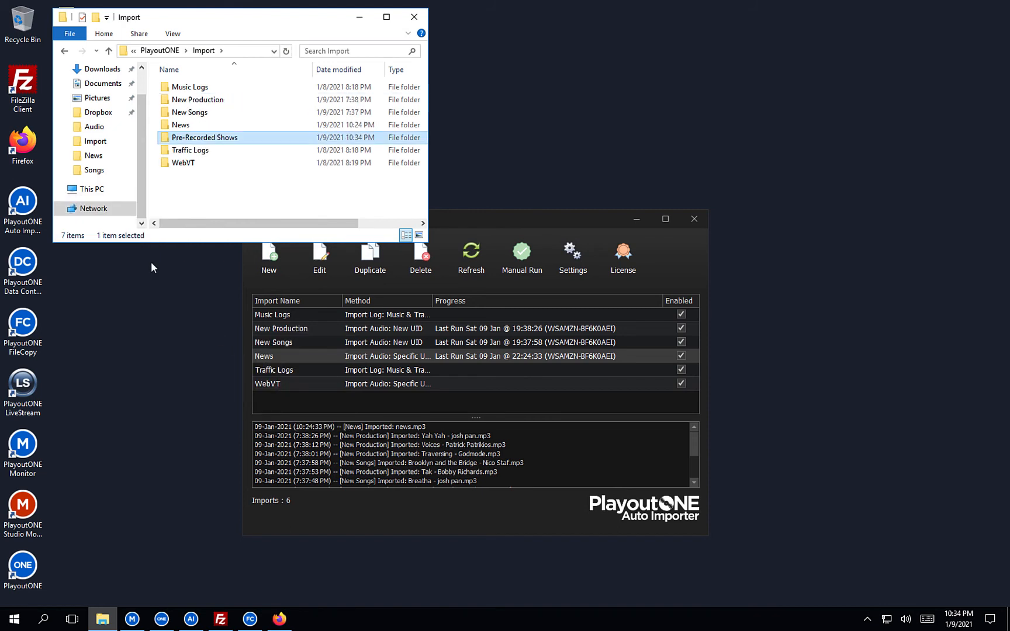
pyautogui.doubleClick(260, 142)
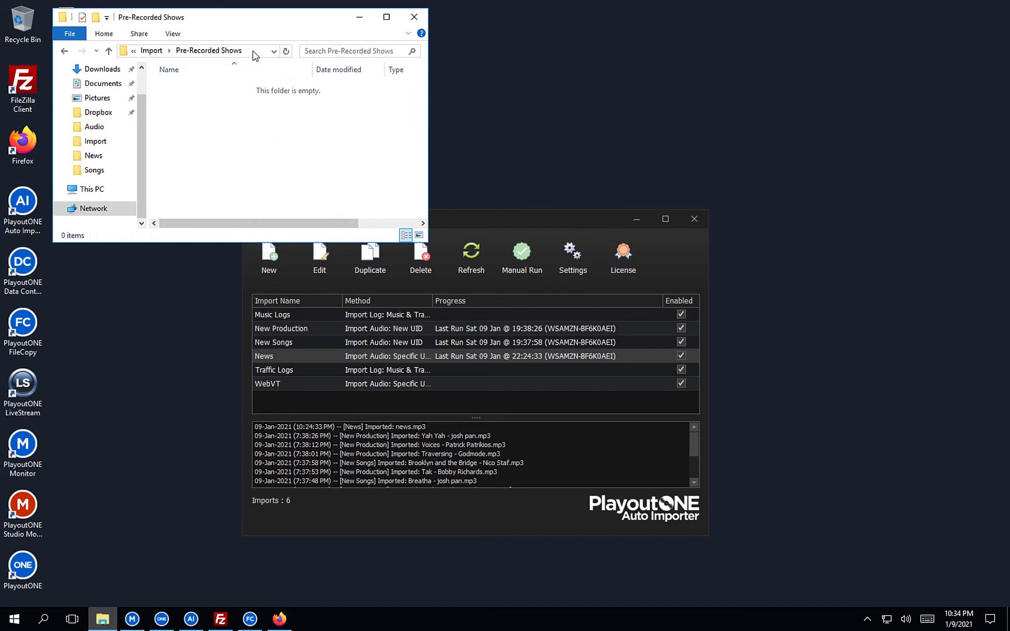
pyautogui.click(251, 53)
# Create a 'Pre-Recorded Show' import using Specific UID on the pasted folder path, with Set Audio As Fade.
pyautogui.click(359, 20)
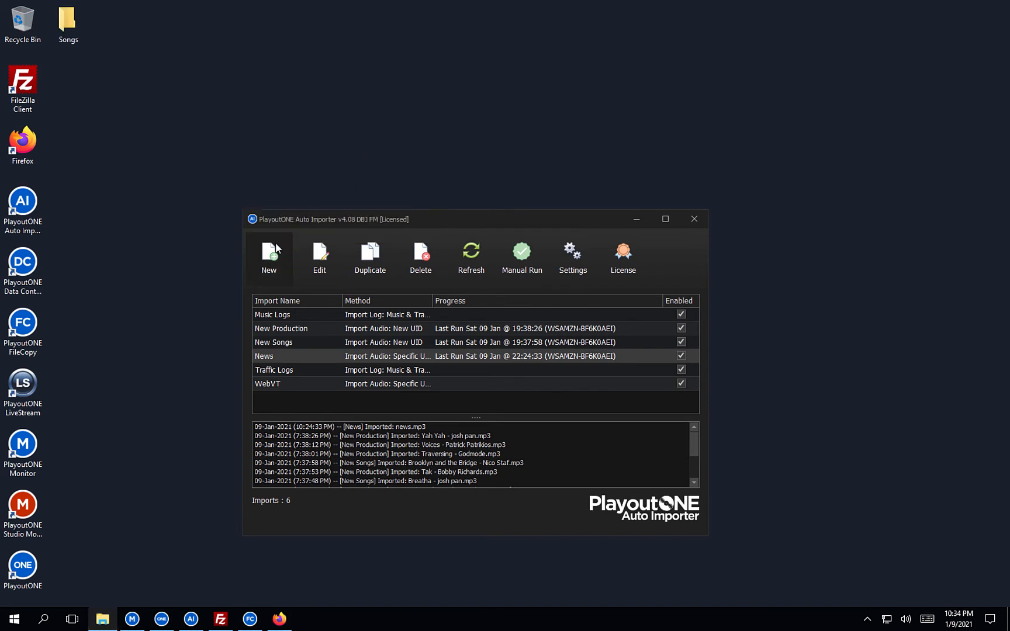
pyautogui.click(274, 252)
pyautogui.write('Pre-Recorded Shows')
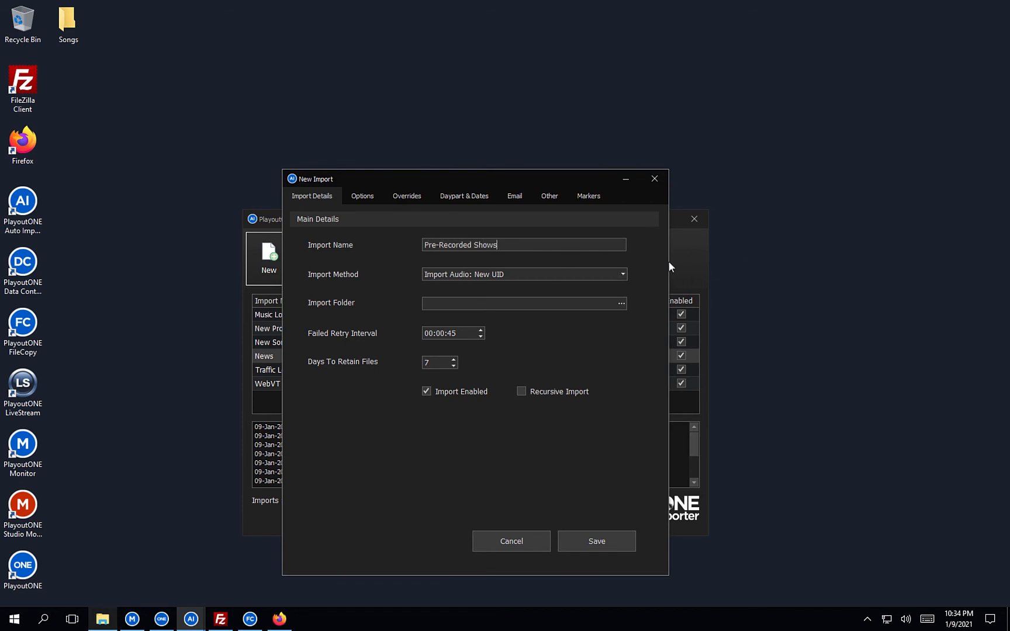
pyautogui.click(622, 274)
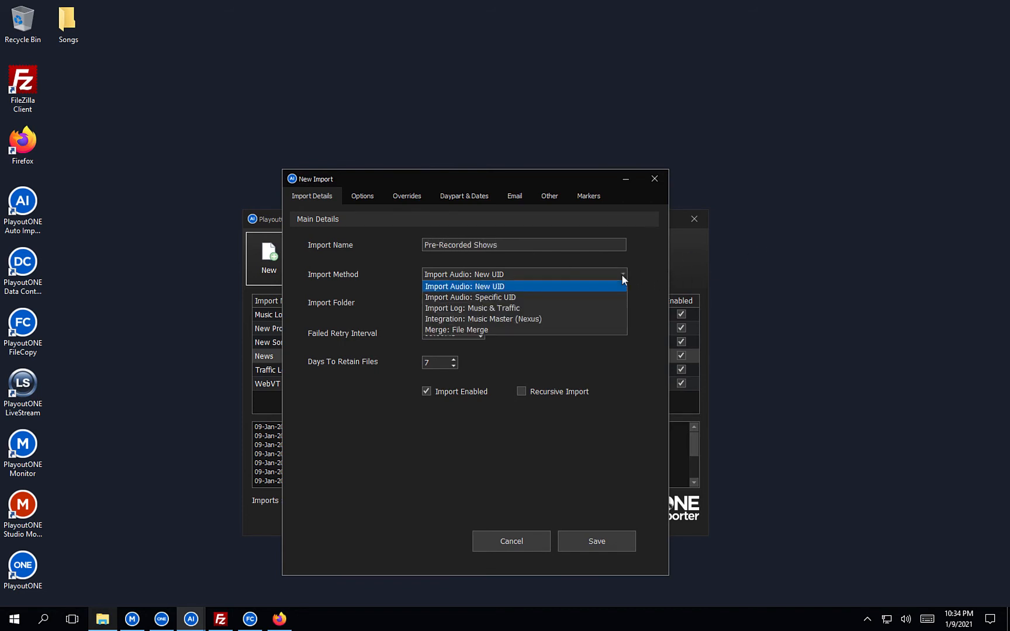
pyautogui.click(575, 297)
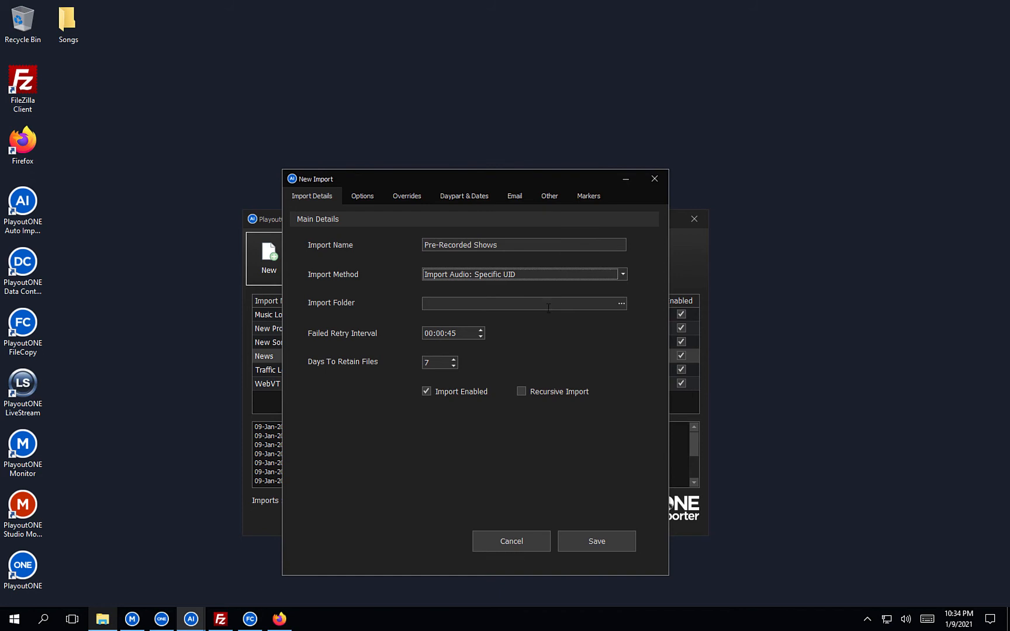
pyautogui.click(548, 308)
pyautogui.hotkey('ctrl', 'v')
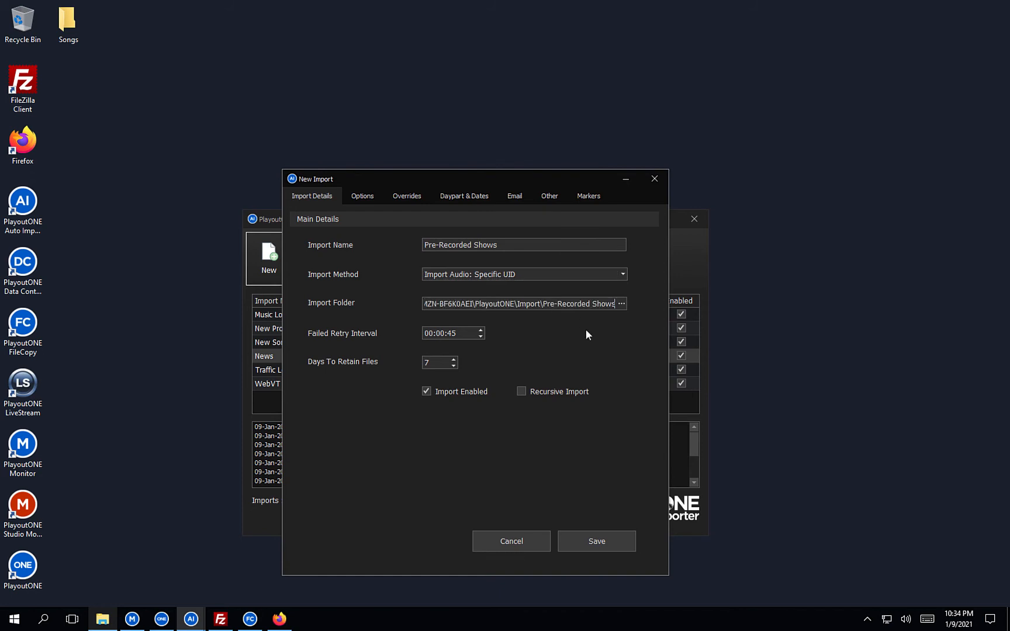
pyautogui.hotkey('shift', 'Home')
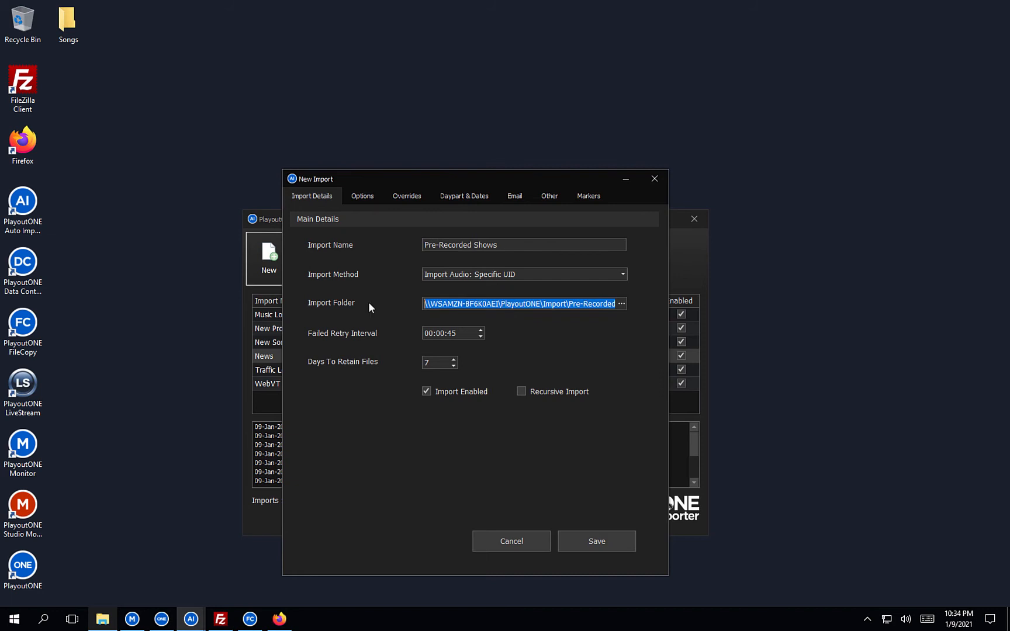
pyautogui.click(363, 197)
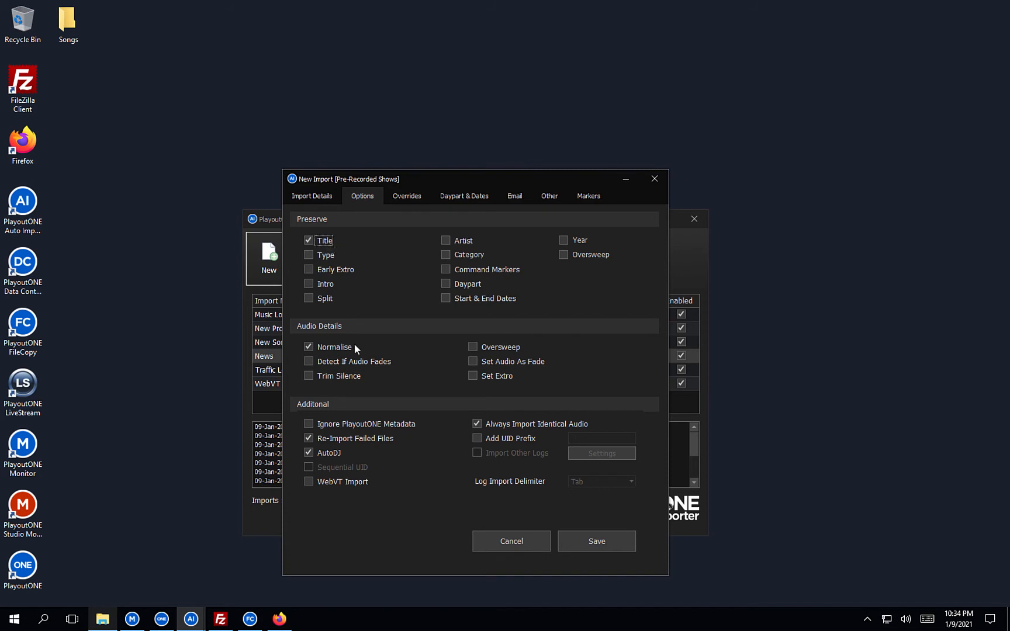
pyautogui.click(479, 367)
# Enable Set Extro, override the type to Pre-Recorded Shows, and lower the extro threshold to -20.
pyautogui.click(473, 375)
pyautogui.click(415, 199)
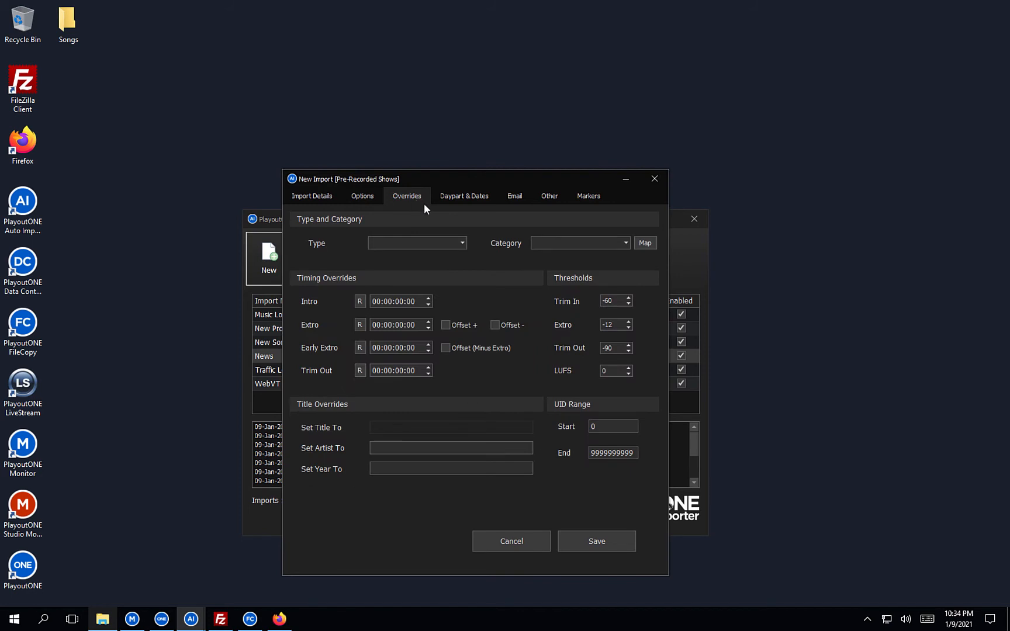
pyautogui.click(462, 239)
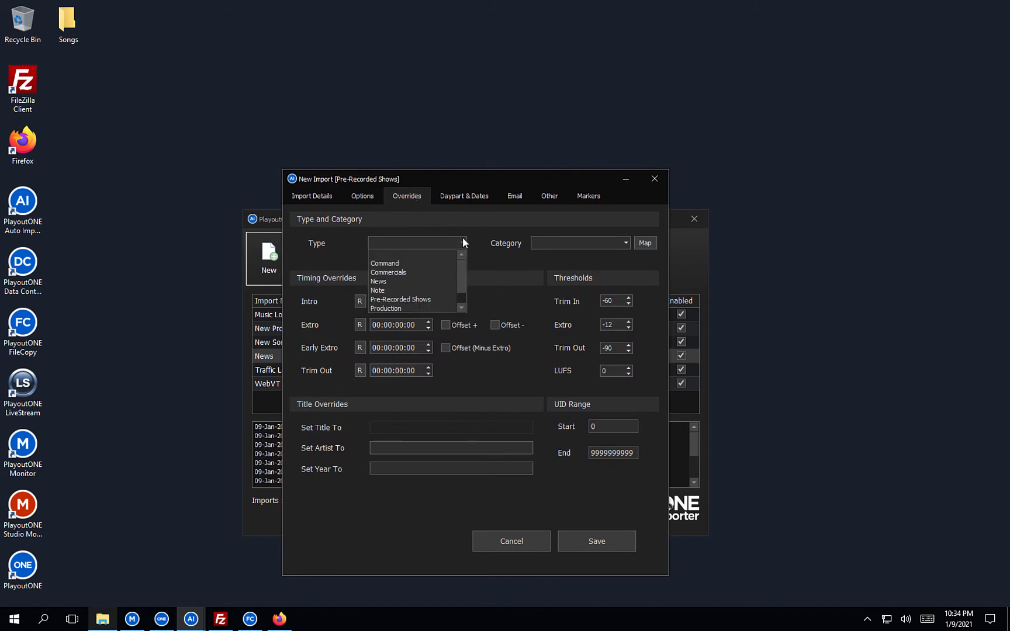
pyautogui.click(431, 300)
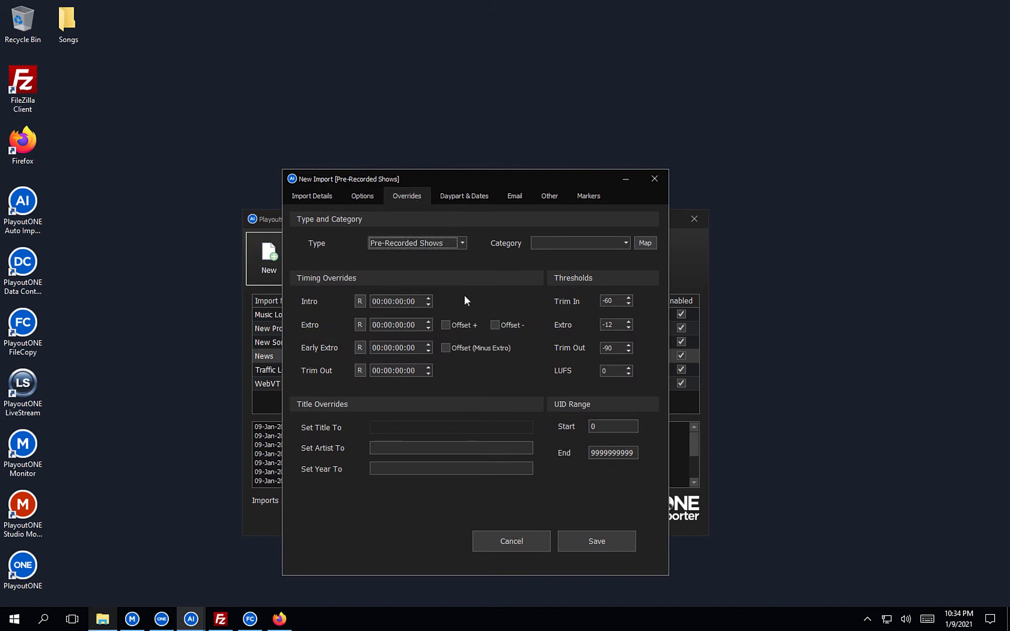
pyautogui.click(632, 329)
pyautogui.click(407, 449)
# Copy %TIME% from the Placeholders help page into the Set Artist To field.
pyautogui.click(279, 619)
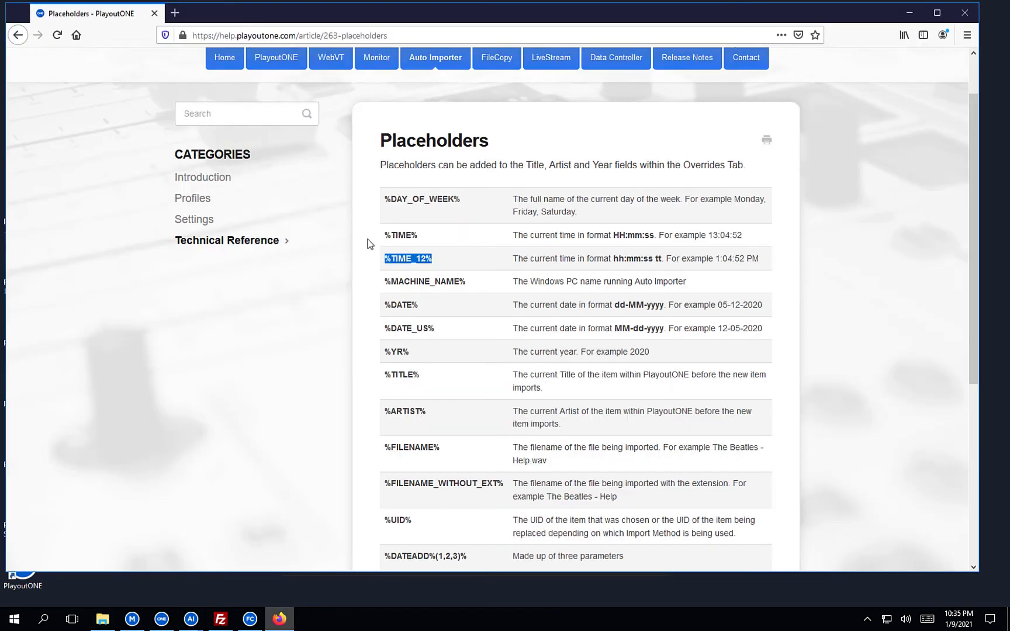
pyautogui.moveTo(418, 235); pyautogui.dragTo(381, 237)
pyautogui.hotkey('ctrl', 'c')
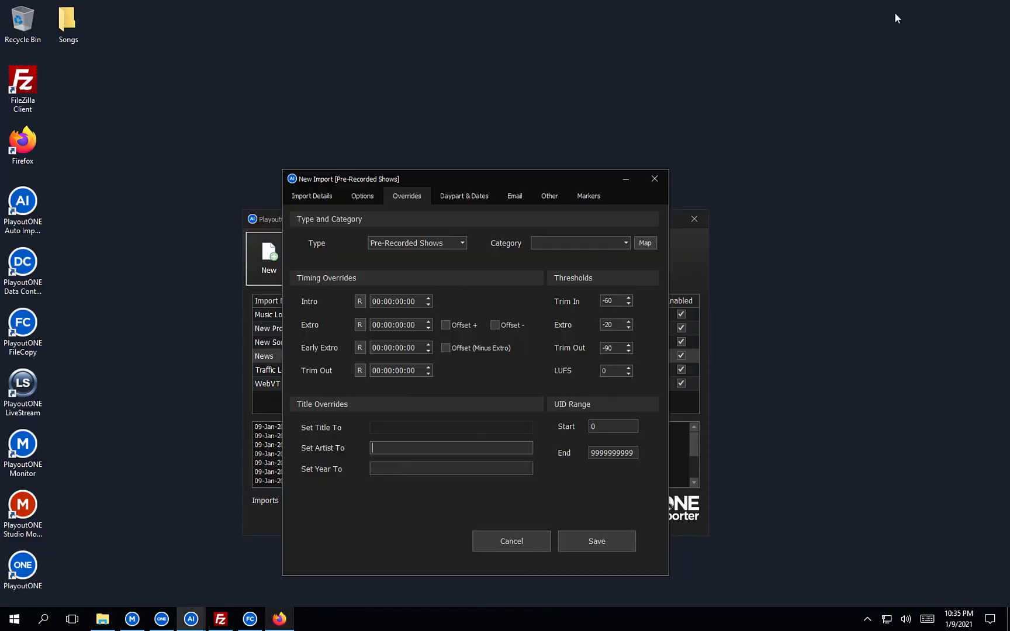
pyautogui.click(909, 12)
pyautogui.click(446, 457)
pyautogui.hotkey('ctrl', 'v')
pyautogui.write('(')
# Complete the artist override as %DATE% (%TIME%) and save the Pre-Recorded Shows import.
pyautogui.click(279, 619)
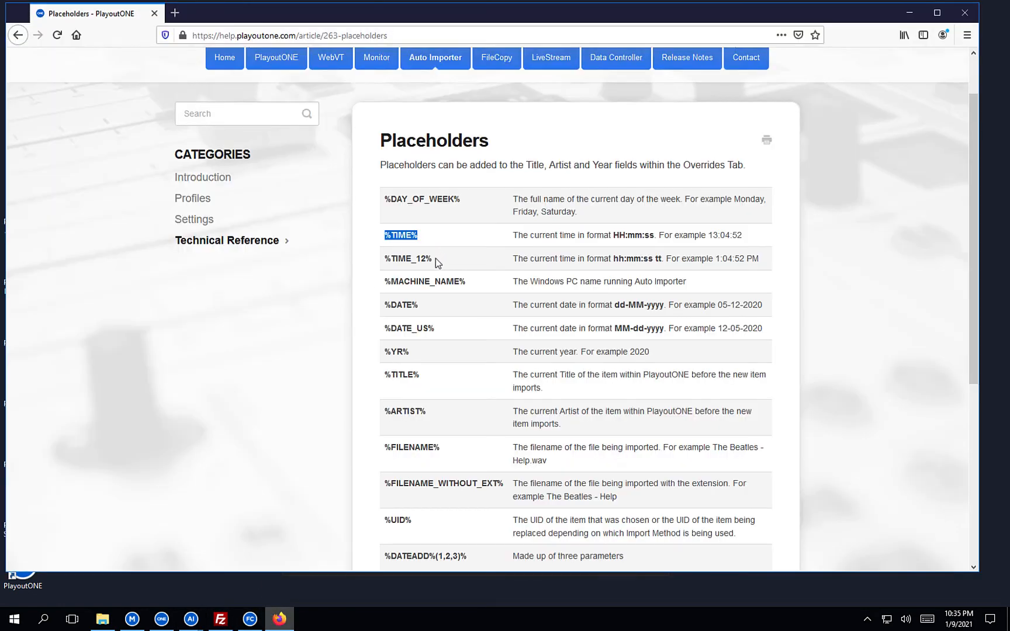
pyautogui.moveTo(421, 306); pyautogui.dragTo(385, 308)
pyautogui.hotkey('ctrl', 'c')
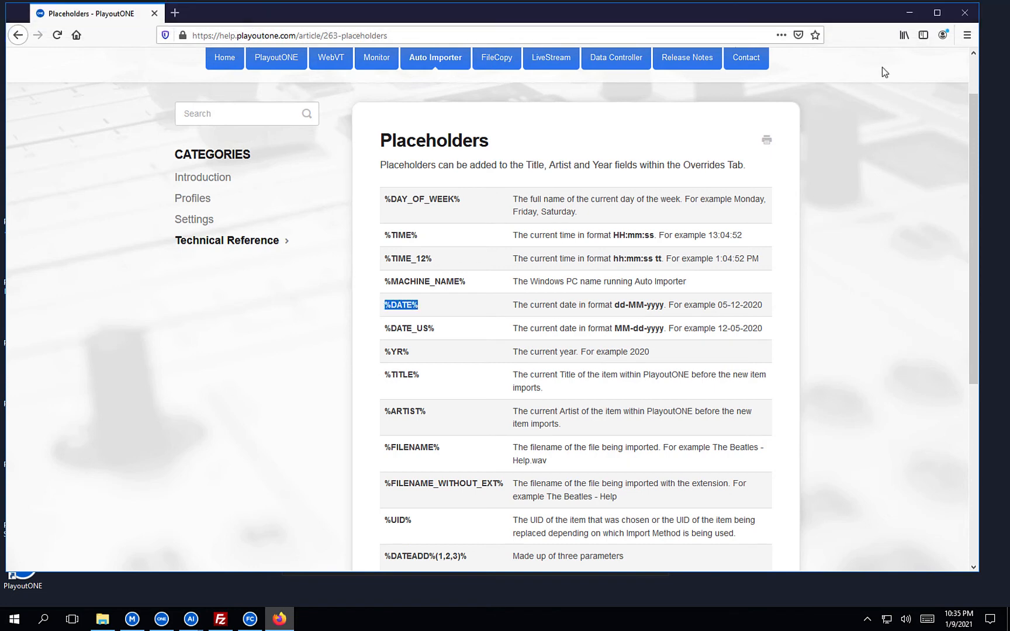
pyautogui.click(910, 13)
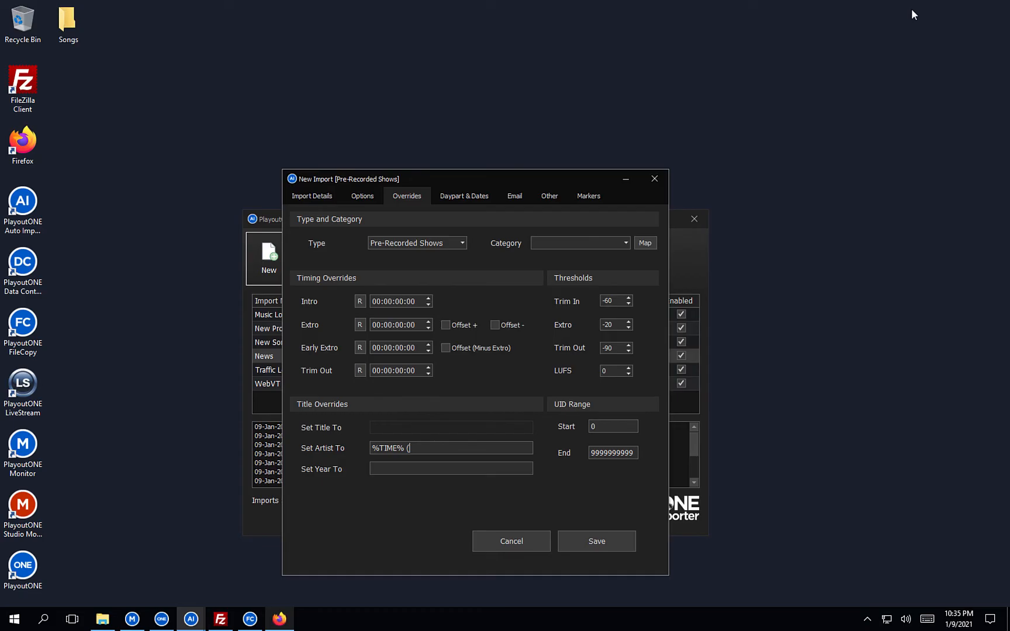
pyautogui.click(377, 449)
pyautogui.hotkey('ctrl', 'v')
pyautogui.write('(')
pyautogui.press('BackSpace')
pyautogui.write(')')
pyautogui.press('Left')
pyautogui.press('BackSpace')
pyautogui.click(576, 539)
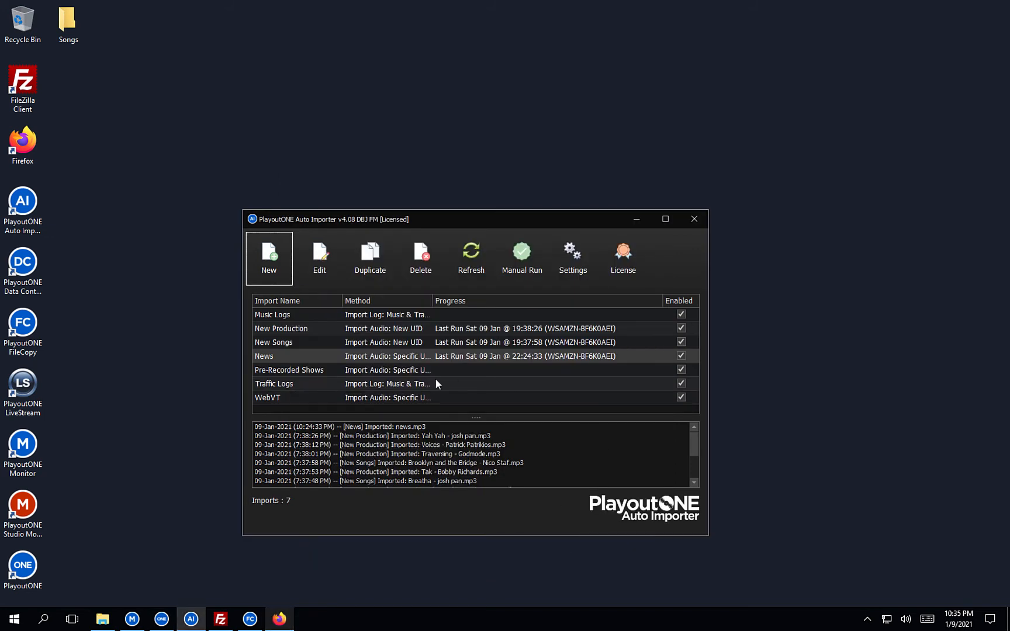
pyautogui.click(419, 374)
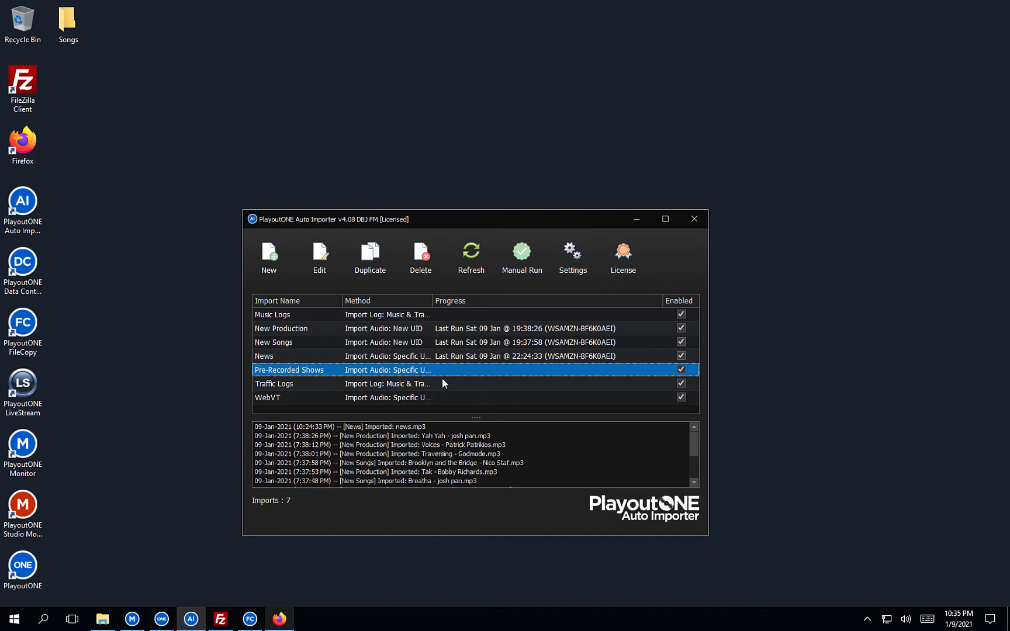
# Add a new FileCopy job described 'Alice Cooper' with FTP as its source.
pyautogui.click(637, 220)
pyautogui.click(256, 619)
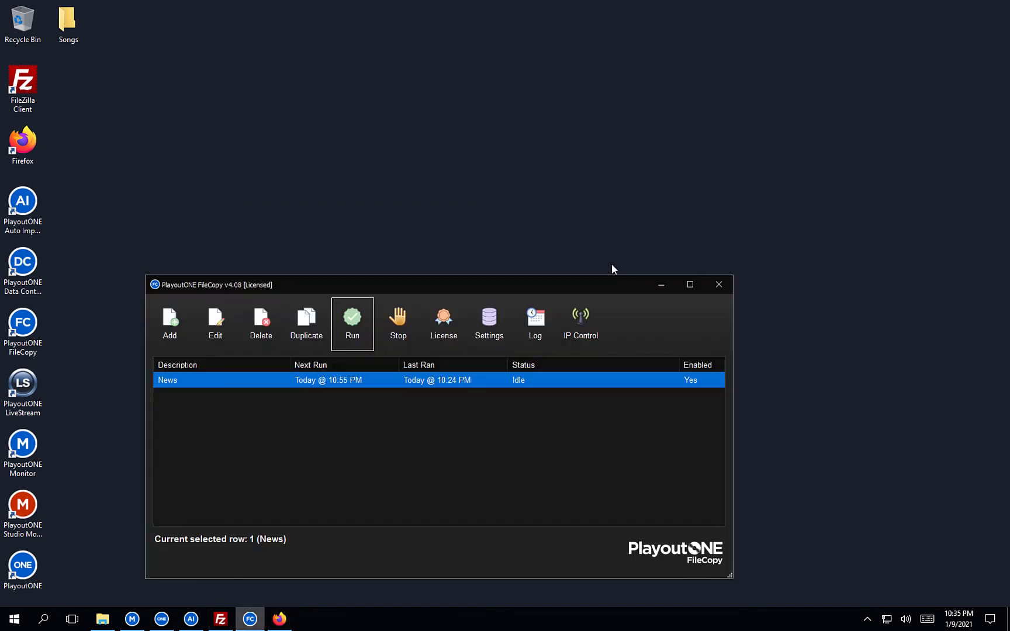
pyautogui.moveTo(437, 286); pyautogui.dragTo(552, 143)
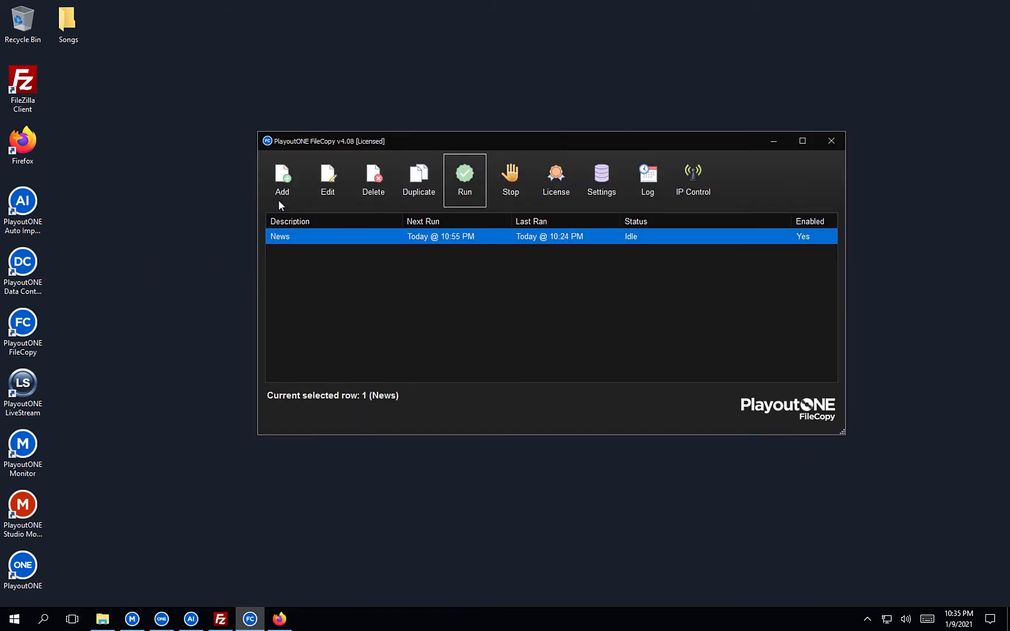
pyautogui.click(279, 200)
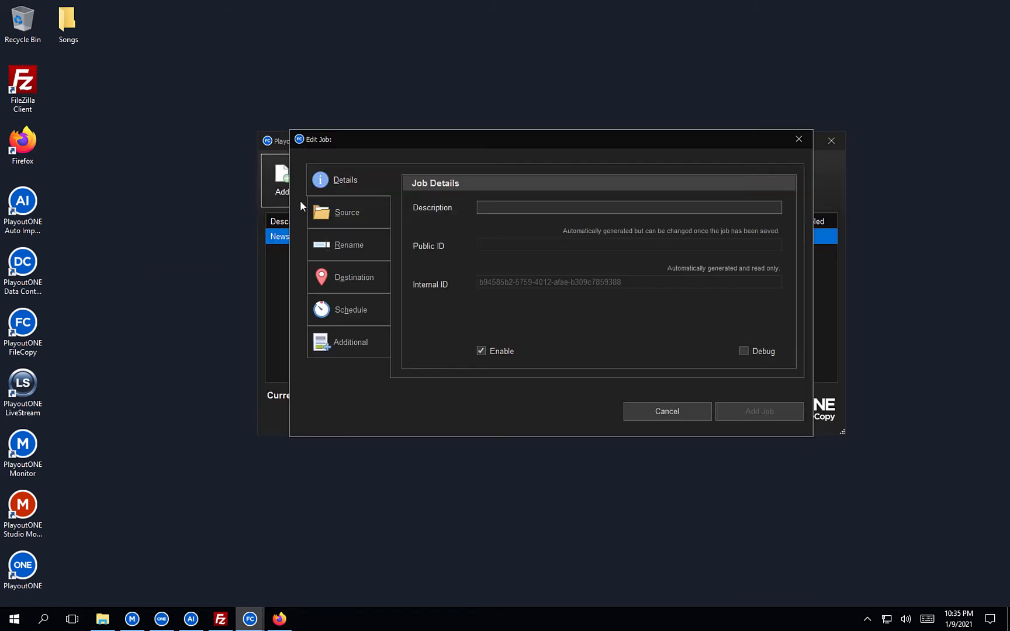
pyautogui.click(495, 204)
pyautogui.write('Alice Cooper')
pyautogui.click(363, 205)
pyautogui.click(476, 184)
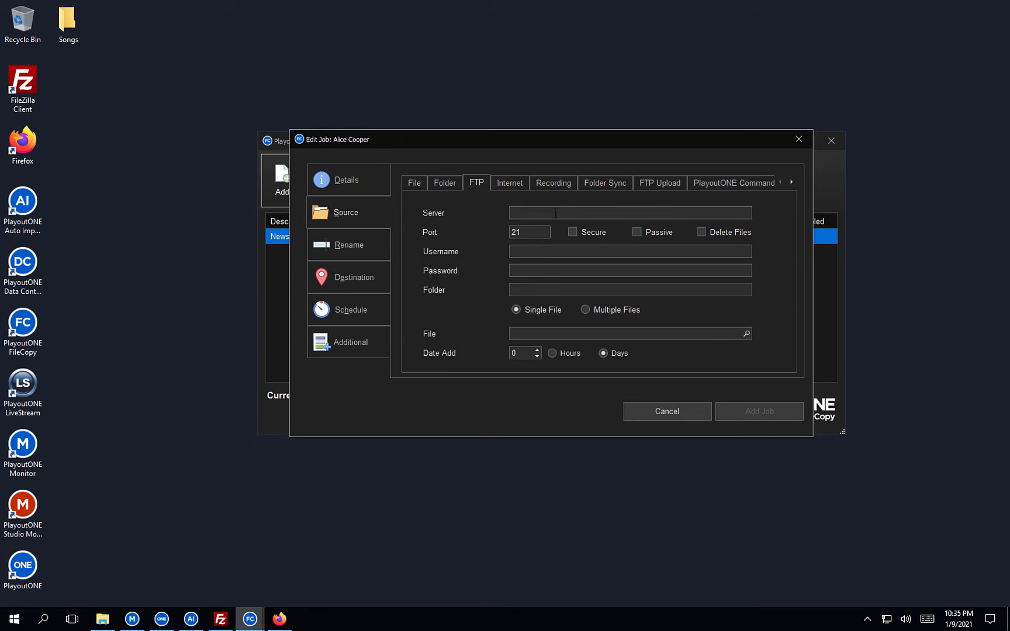
# Set the FTP server to localhost and enter the FTP login username and password.
pyautogui.click(220, 618)
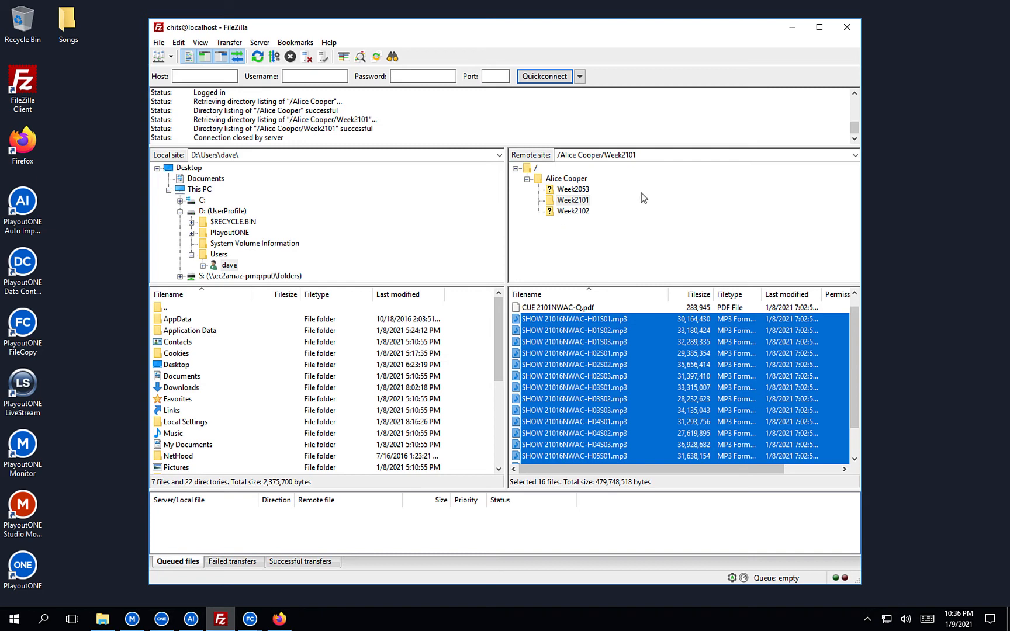
pyautogui.click(792, 27)
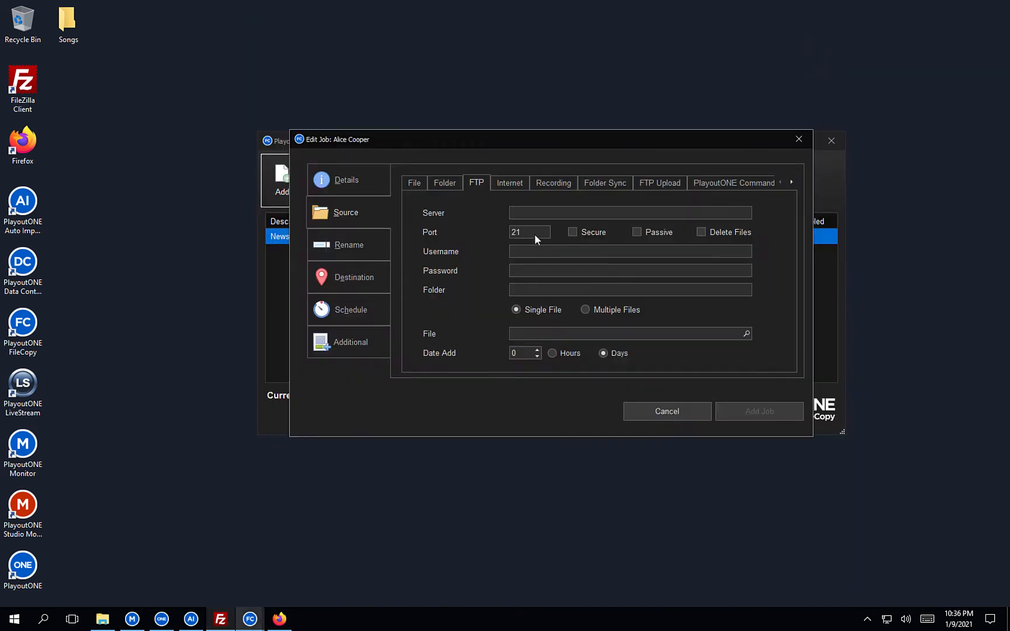
pyautogui.click(530, 216)
pyautogui.write('locla')
pyautogui.press('BackSpace')
pyautogui.press('BackSpace')
pyautogui.write('alhost')
pyautogui.click(587, 255)
pyautogui.press('Tab')
pyautogui.click(570, 288)
# Copy FileZilla's remote path /Alice Cooper/Week2101 into the job's Folder field.
pyautogui.click(223, 618)
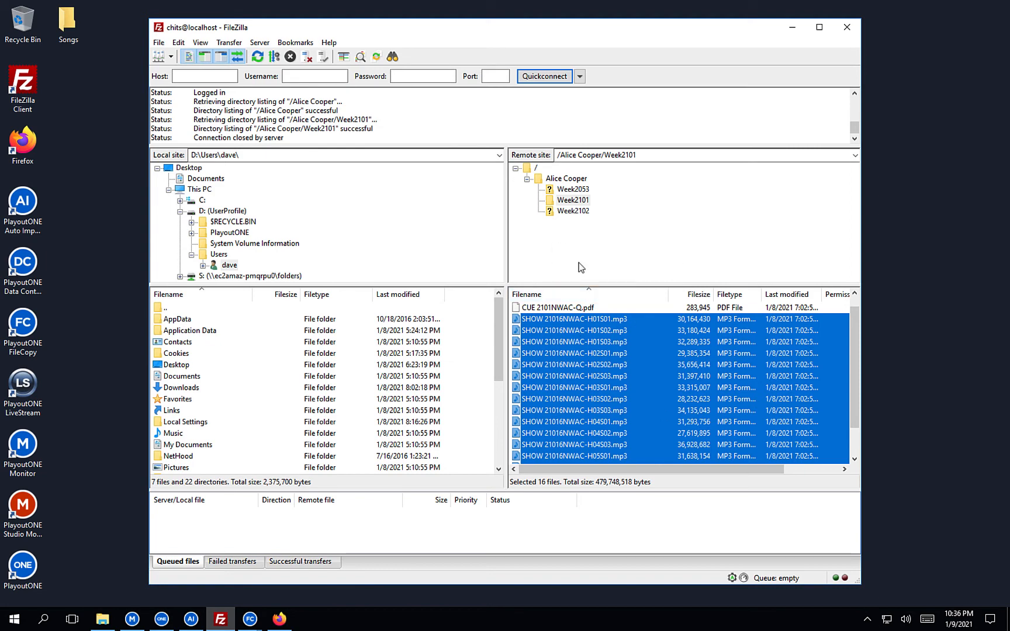
pyautogui.click(648, 154)
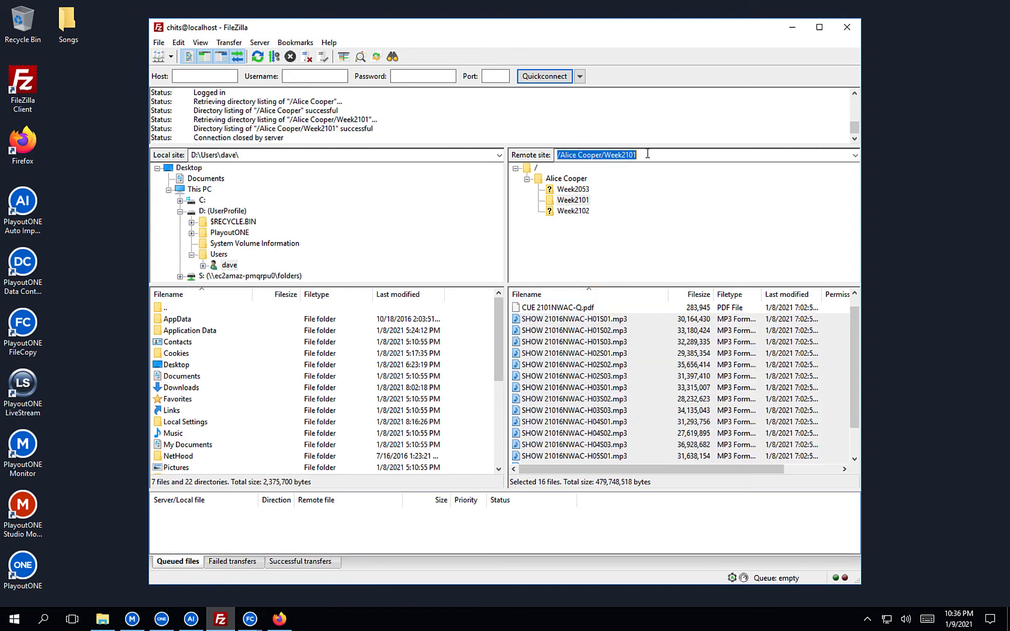
pyautogui.rightClick(614, 155)
pyautogui.click(551, 192)
pyautogui.click(791, 29)
pyautogui.hotkey('ctrl', 'v')
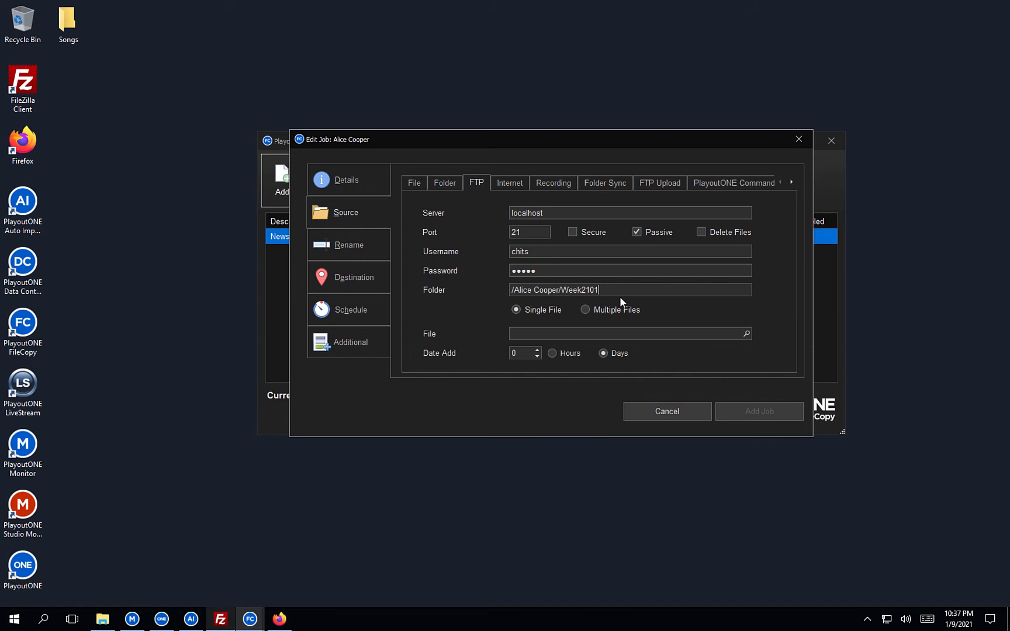
pyautogui.click(279, 619)
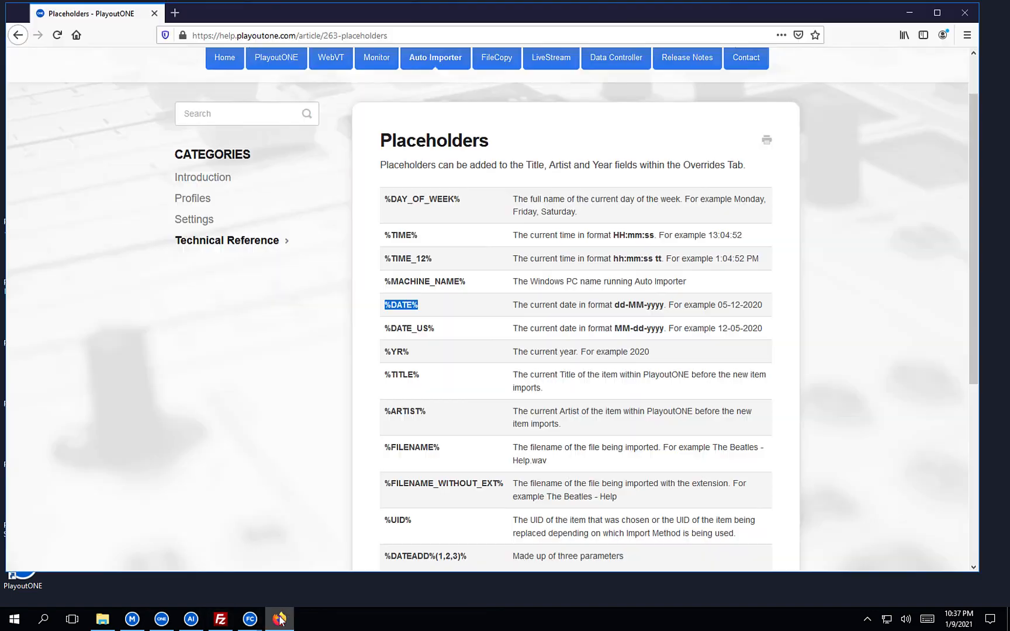
# Browse the FileCopy Placeholders help table and open the DateAdd article in a new tab.
pyautogui.click(492, 64)
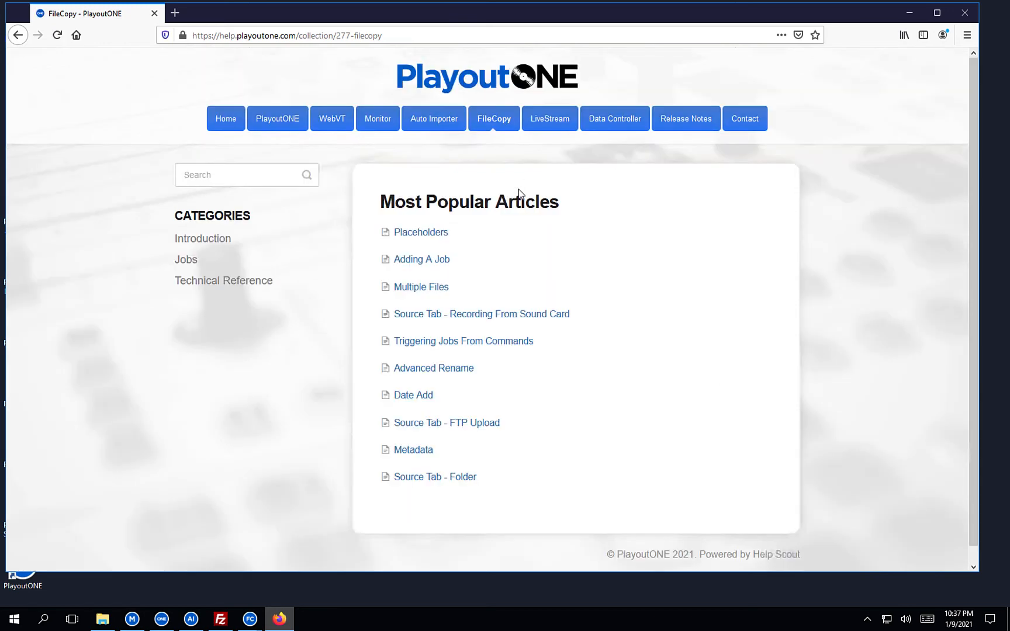
pyautogui.click(416, 233)
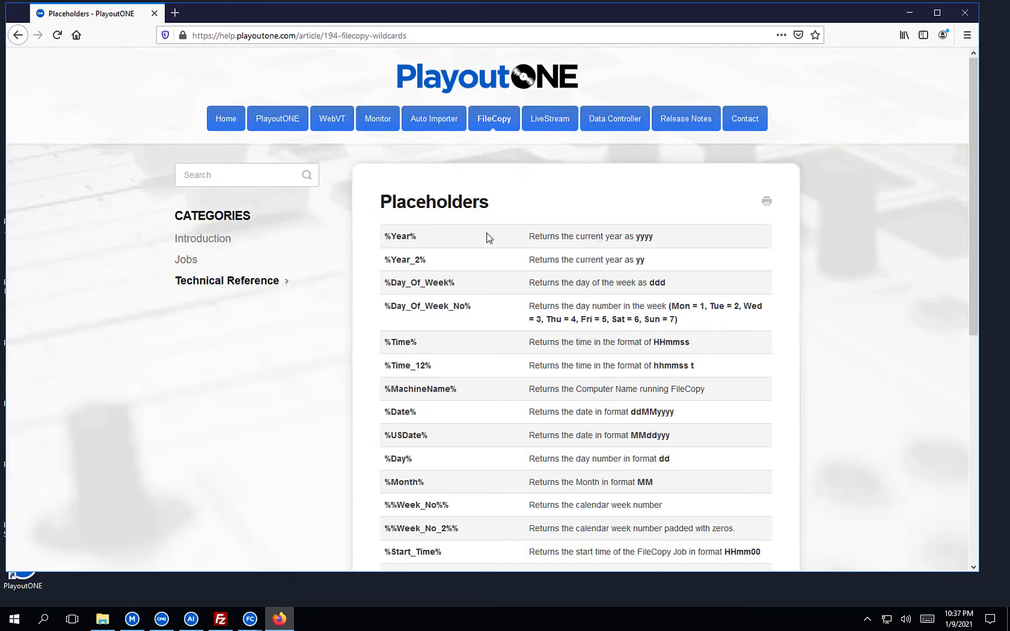
pyautogui.scroll(-2, 489, 237)
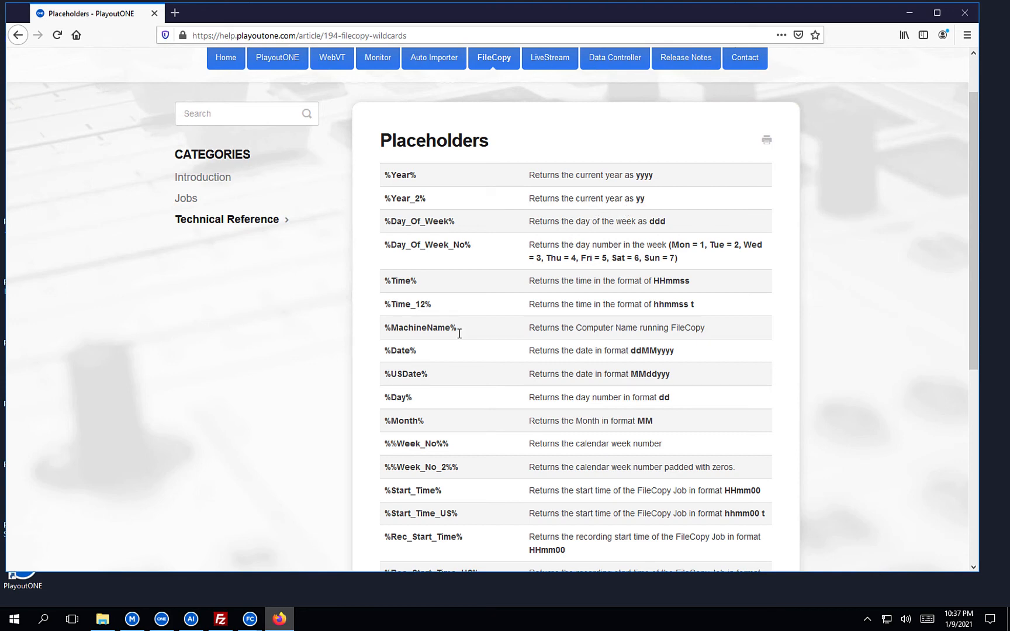
pyautogui.click(250, 619)
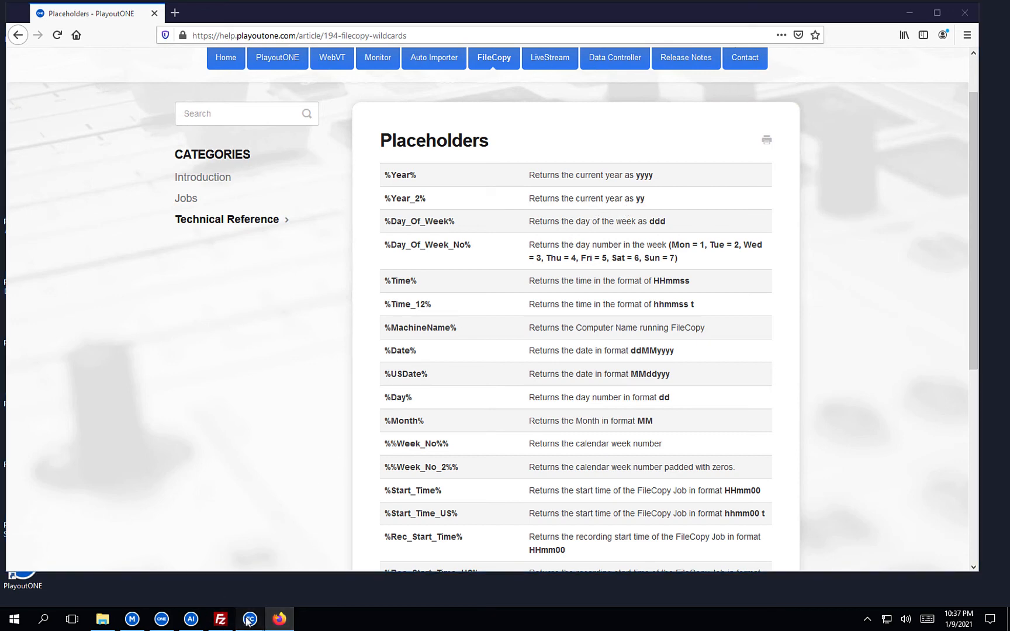
pyautogui.click(295, 570)
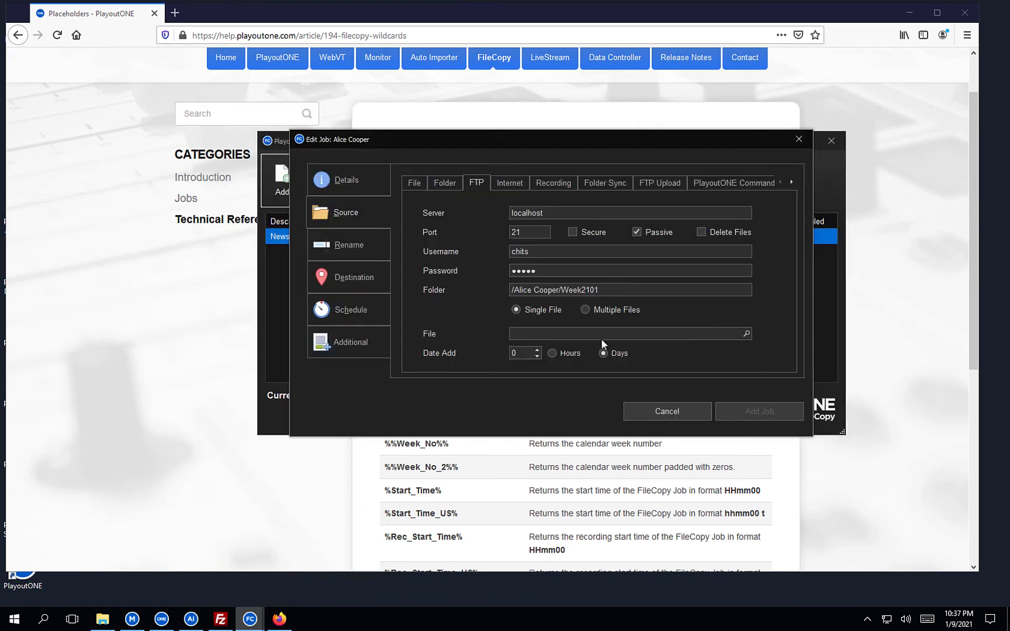
pyautogui.moveTo(582, 291)
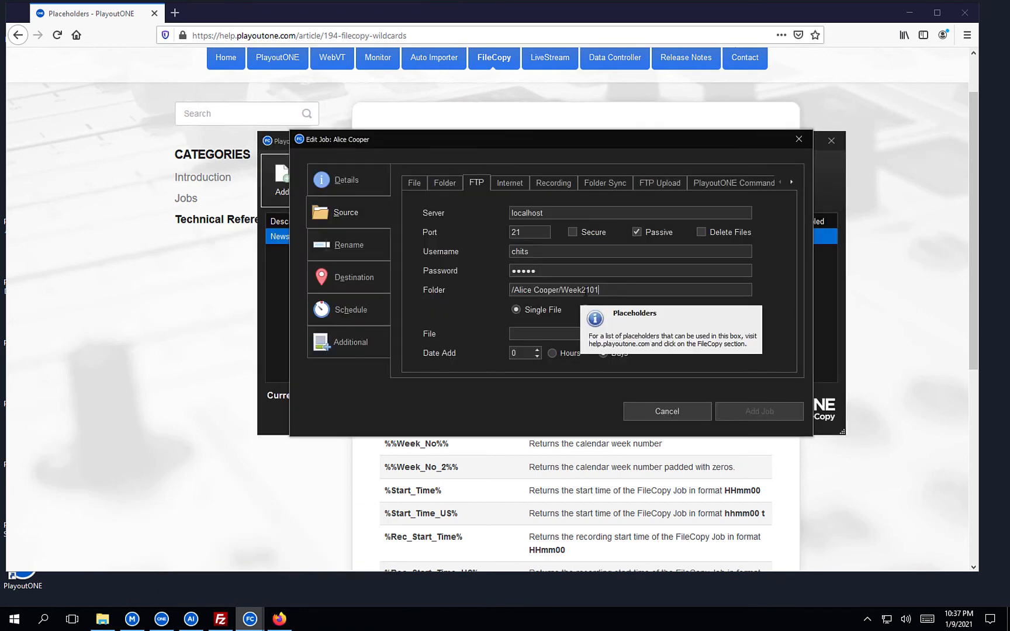
pyautogui.click(886, 252)
pyautogui.scroll(-2, 678, 266)
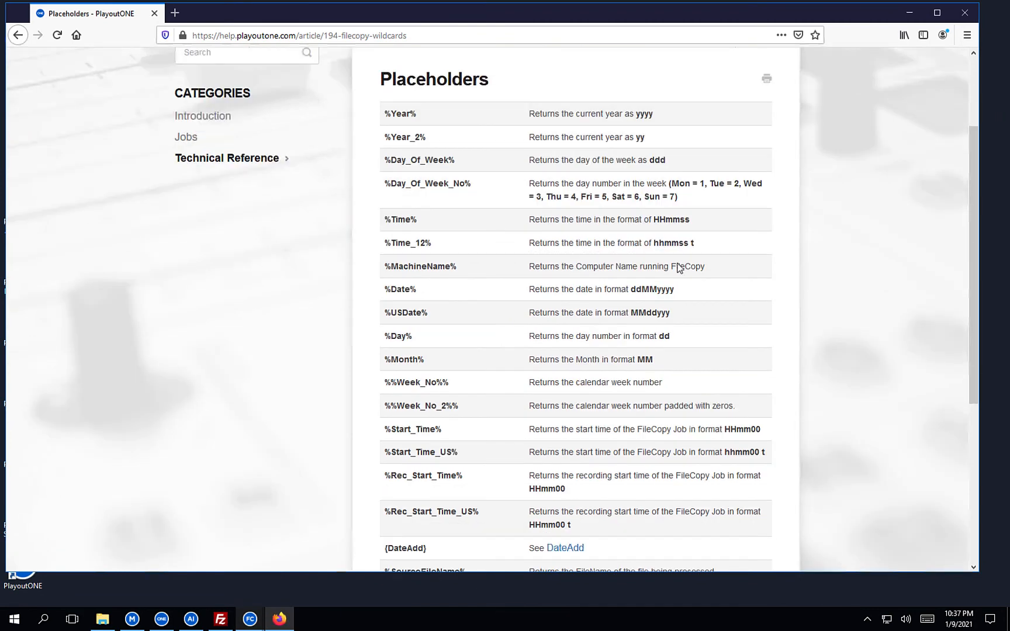
pyautogui.scroll(-6, 678, 267)
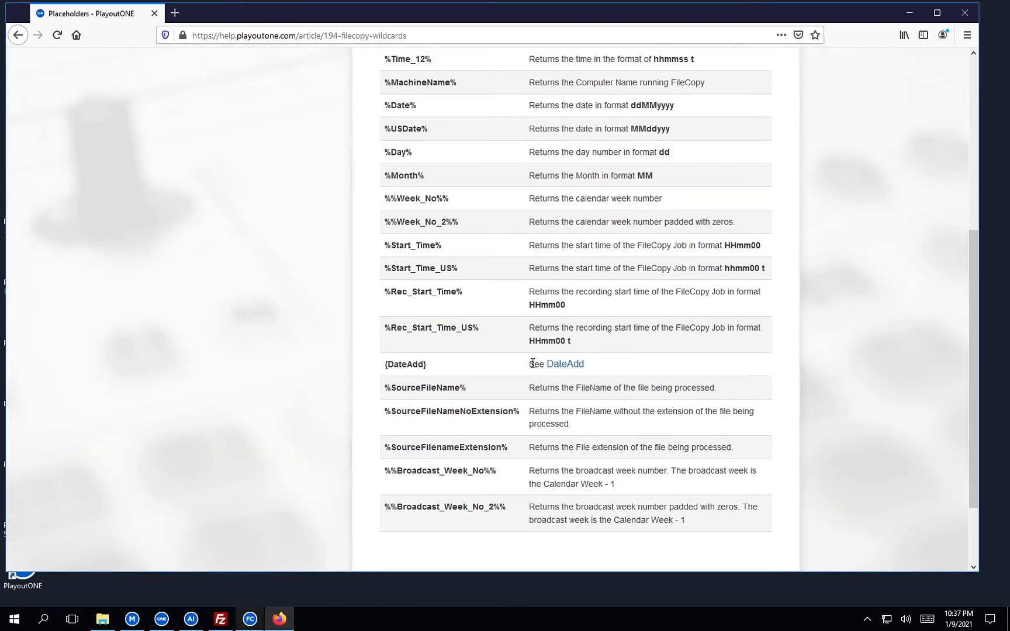
pyautogui.click(577, 365)
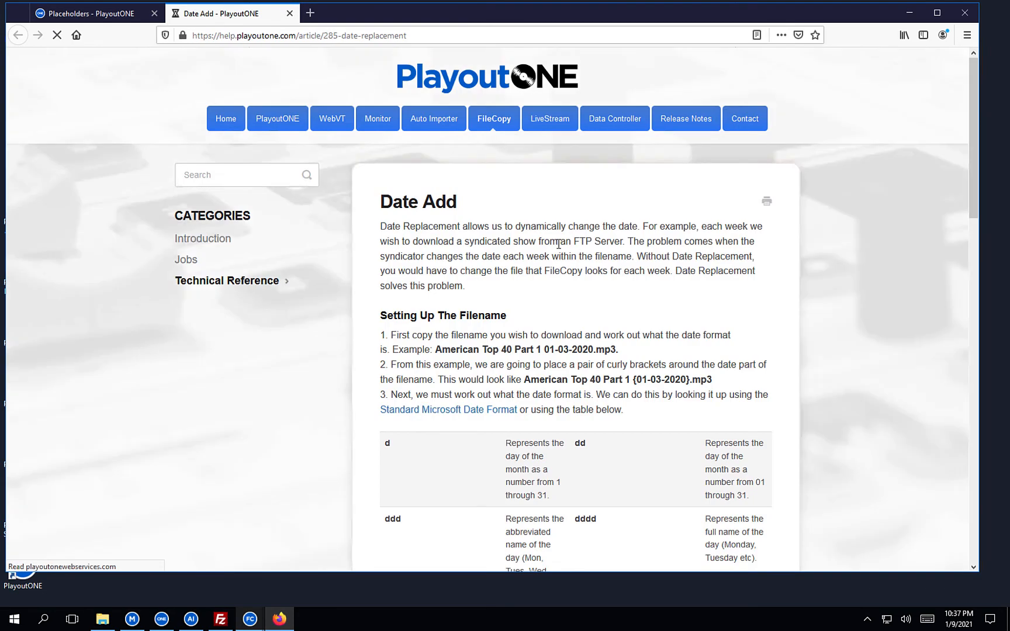
# Locate the yy two-digit year code in the Date Add format table, then return to the Alice Cooper job.
pyautogui.scroll(-2, 558, 244)
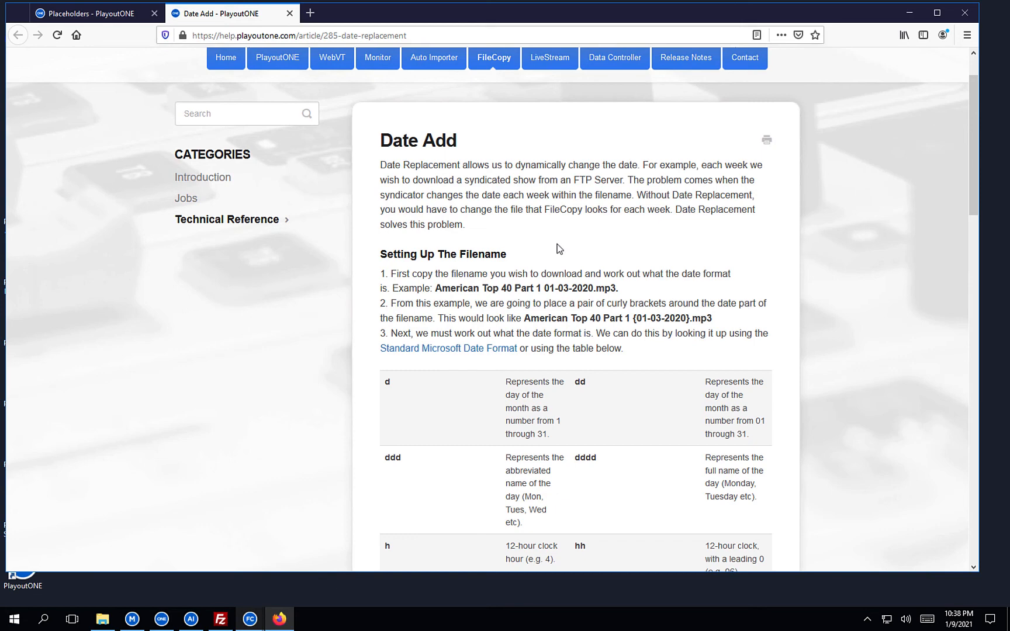
pyautogui.scroll(-2, 559, 247)
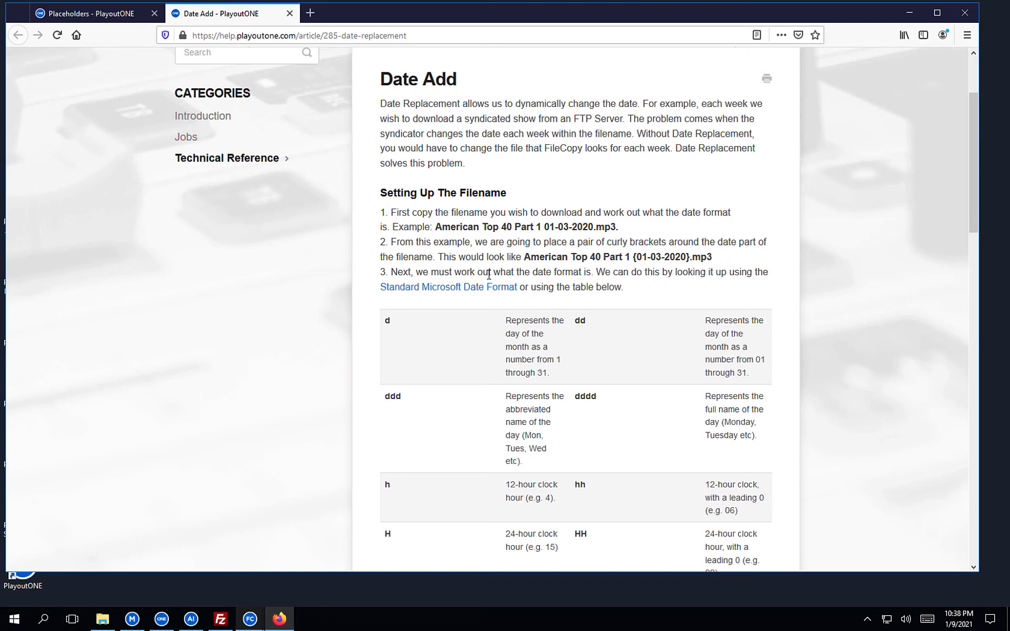
pyautogui.scroll(-4, 489, 275)
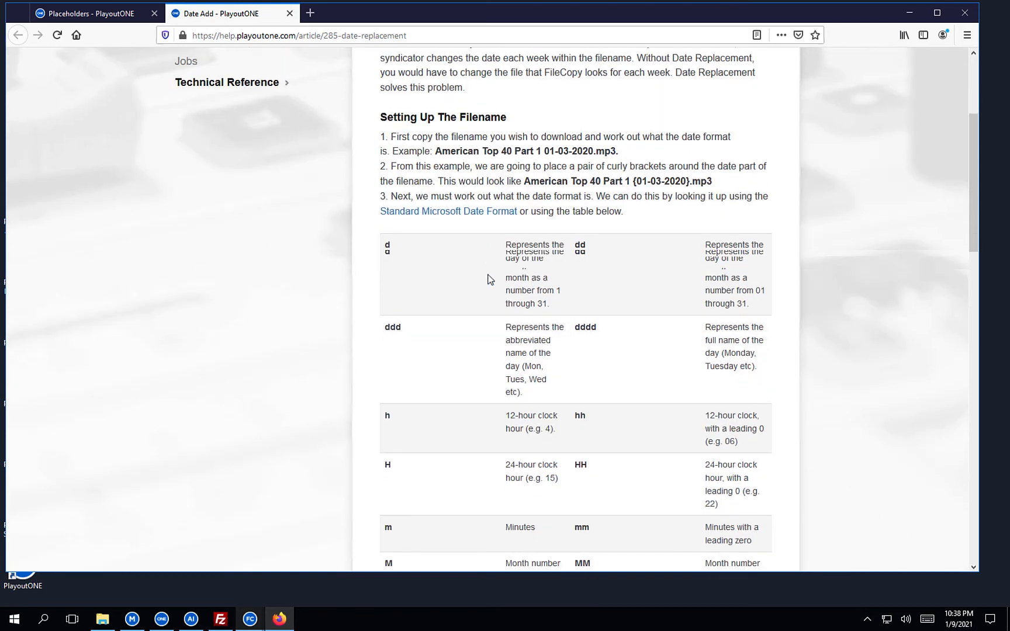
pyautogui.scroll(-2, 489, 280)
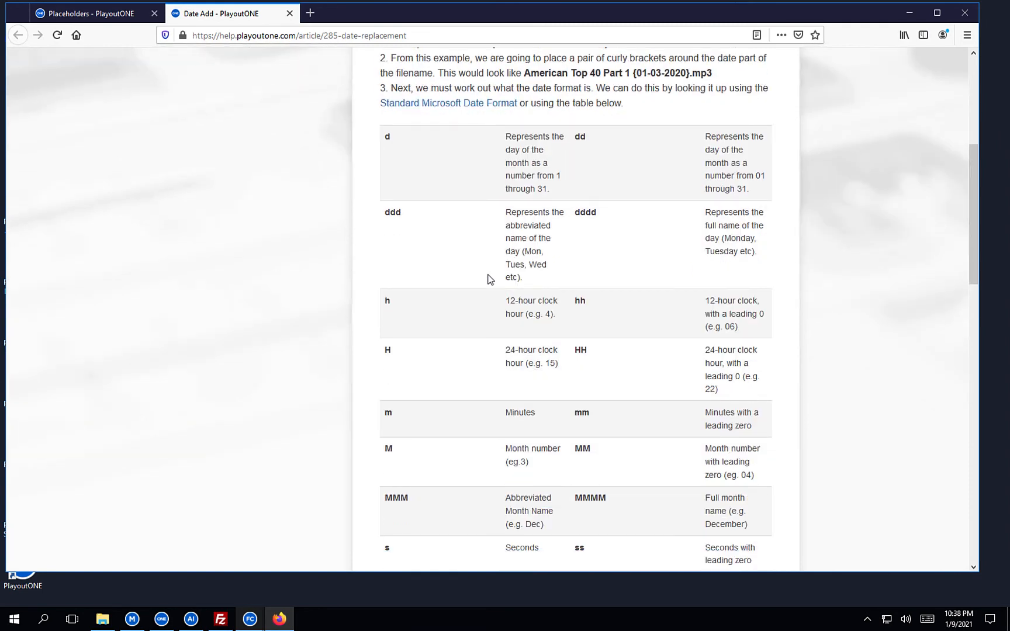
pyautogui.scroll(-7, 489, 279)
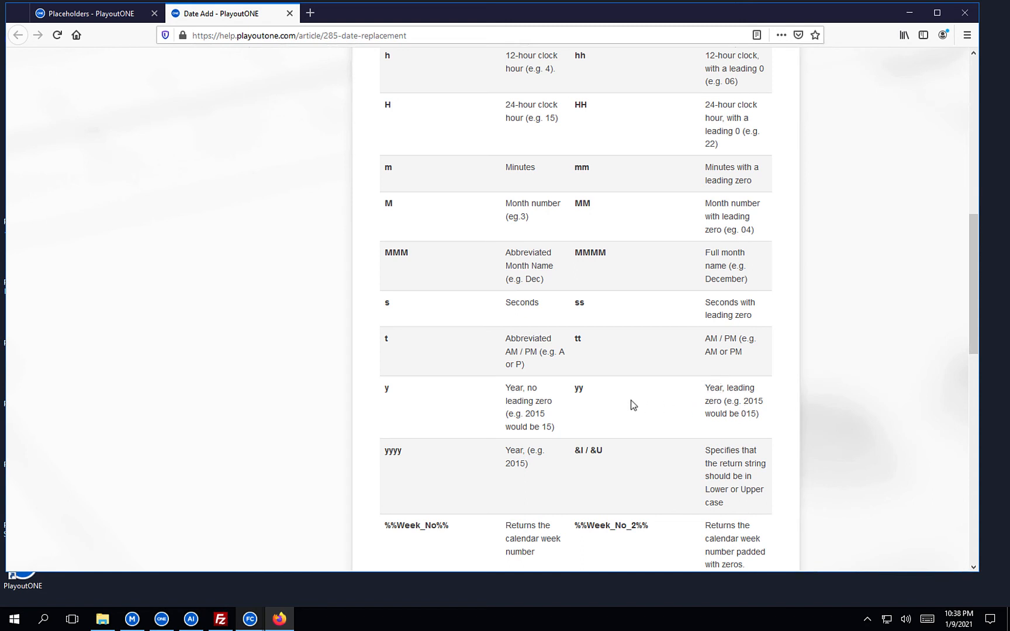
pyautogui.moveTo(579, 388)
pyautogui.mouseDown()
pyautogui.moveTo(566, 384)
pyautogui.moveTo(579, 388)
pyautogui.mouseUp()
pyautogui.doubleClick(579, 389)
pyautogui.click(910, 12)
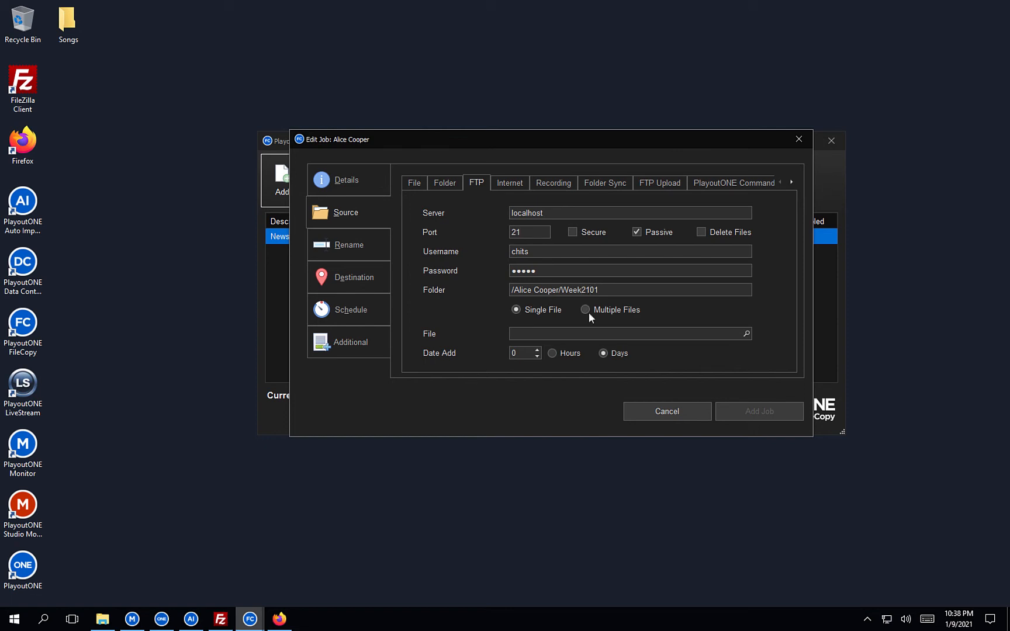
# Change the job's FTP folder path to /Alice Cooper/Week{yy}01.
pyautogui.press('BackSpace')
pyautogui.write('yy')
pyautogui.write('{')
# Bring the Date Add help article back up and scroll through its format table.
pyautogui.click(279, 621)
pyautogui.scroll(2, 515, 307)
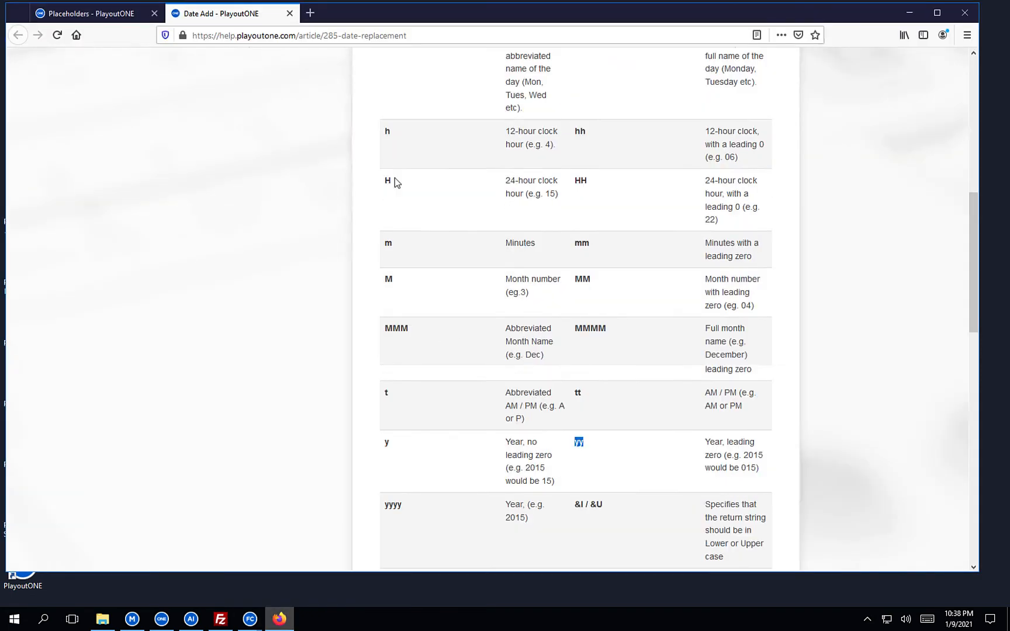
pyautogui.scroll(-4, 310, 185)
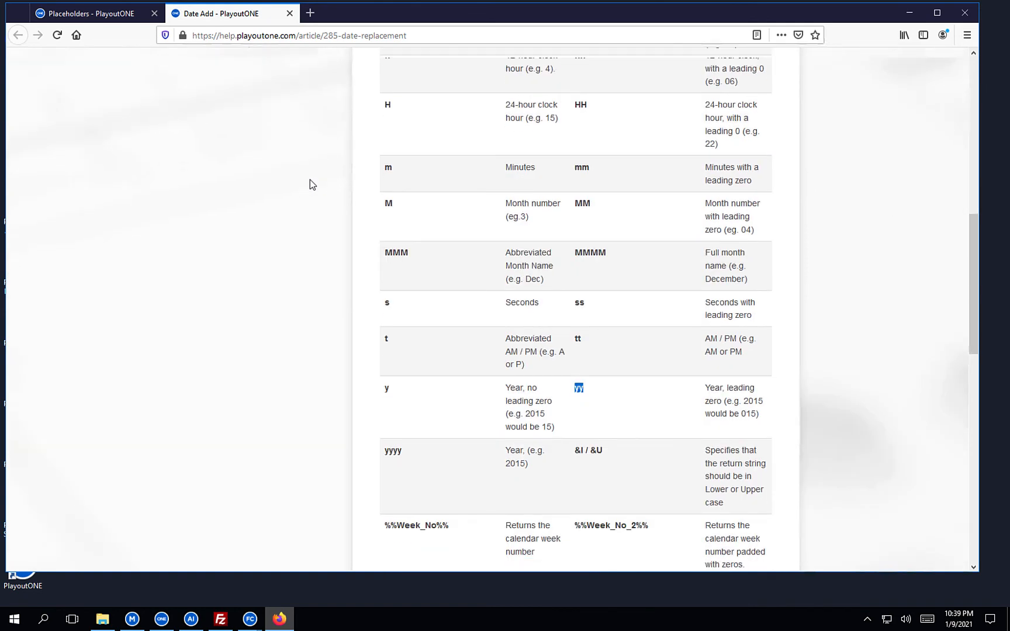
pyautogui.scroll(-1, 480, 300)
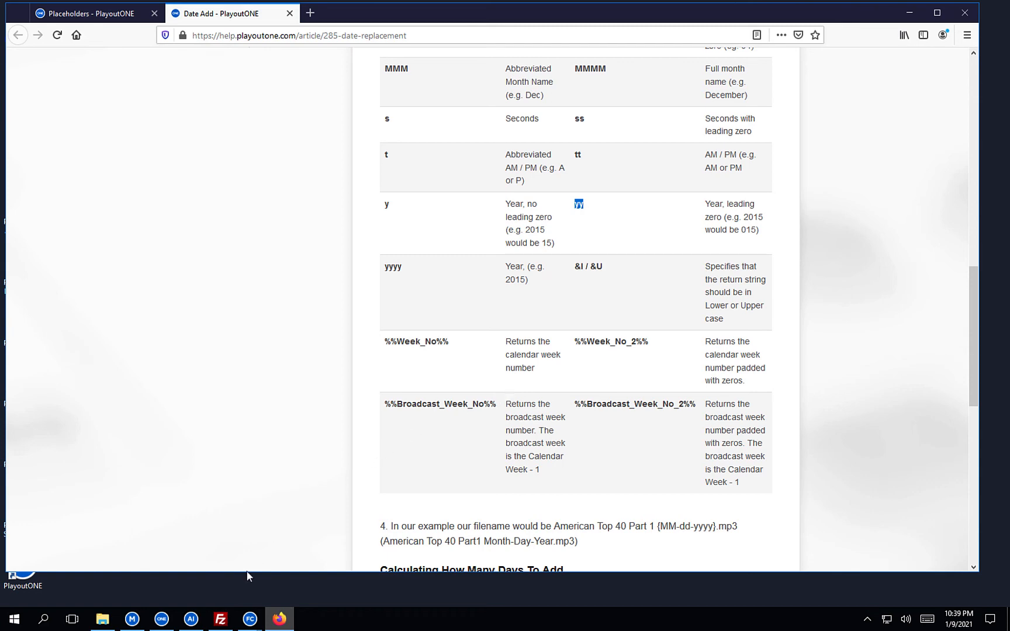
# Copy the %%Week_No_2%% placeholder from the Date Add help page in Firefox.
pyautogui.click(193, 618)
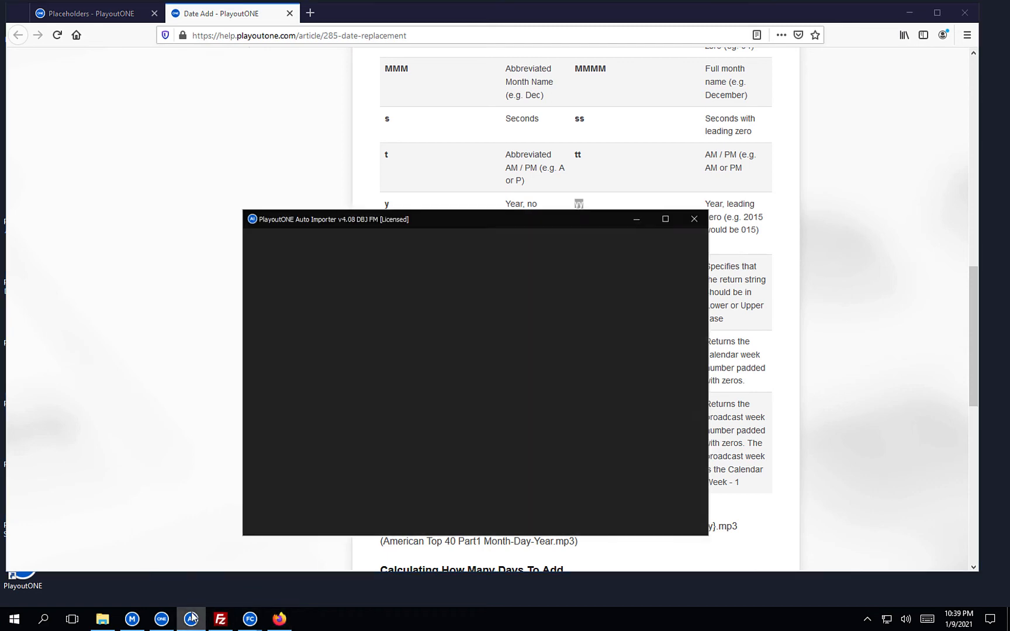
pyautogui.click(197, 619)
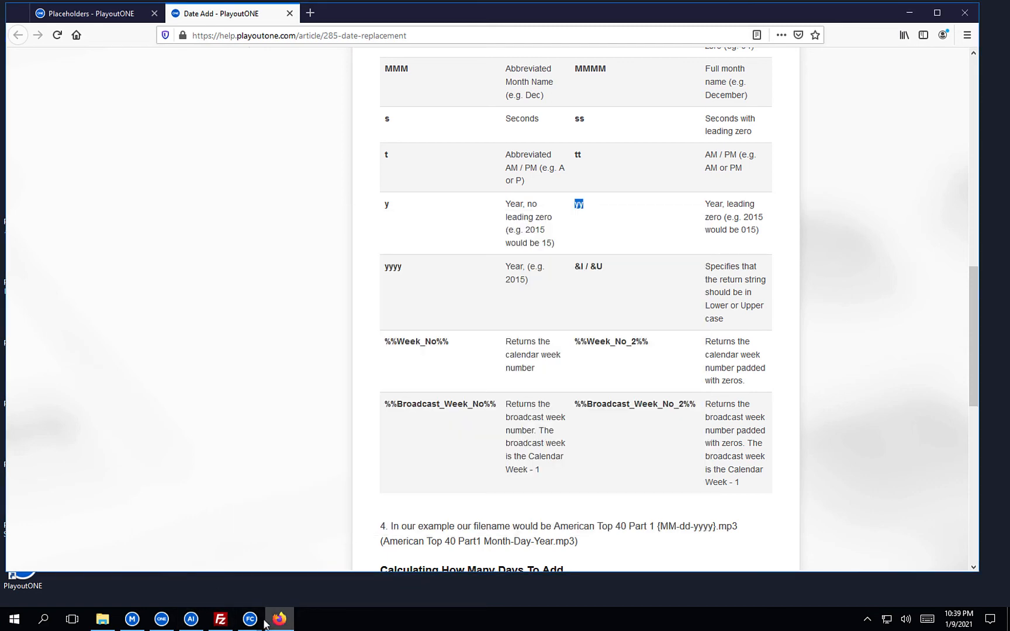
pyautogui.moveTo(250, 618)
pyautogui.click(281, 556)
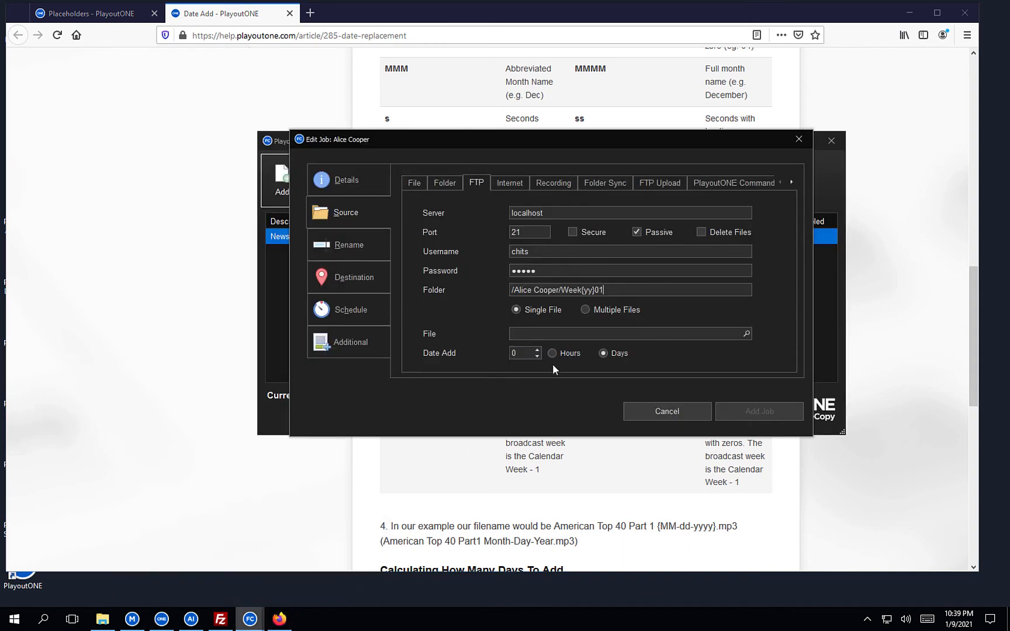
pyautogui.moveTo(604, 289)
pyautogui.click(893, 257)
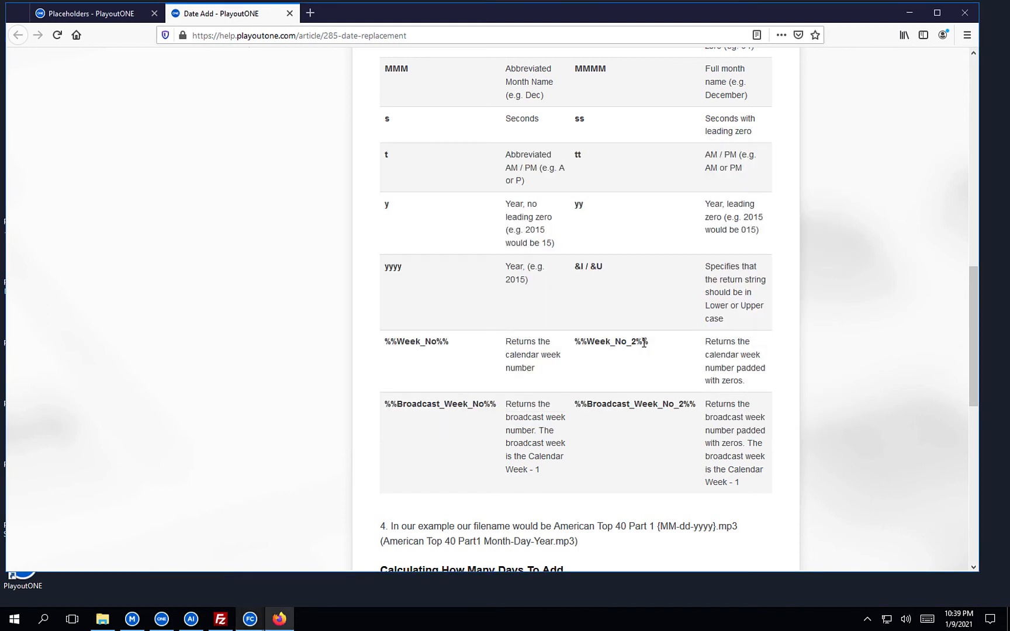
pyautogui.moveTo(649, 343); pyautogui.dragTo(578, 343)
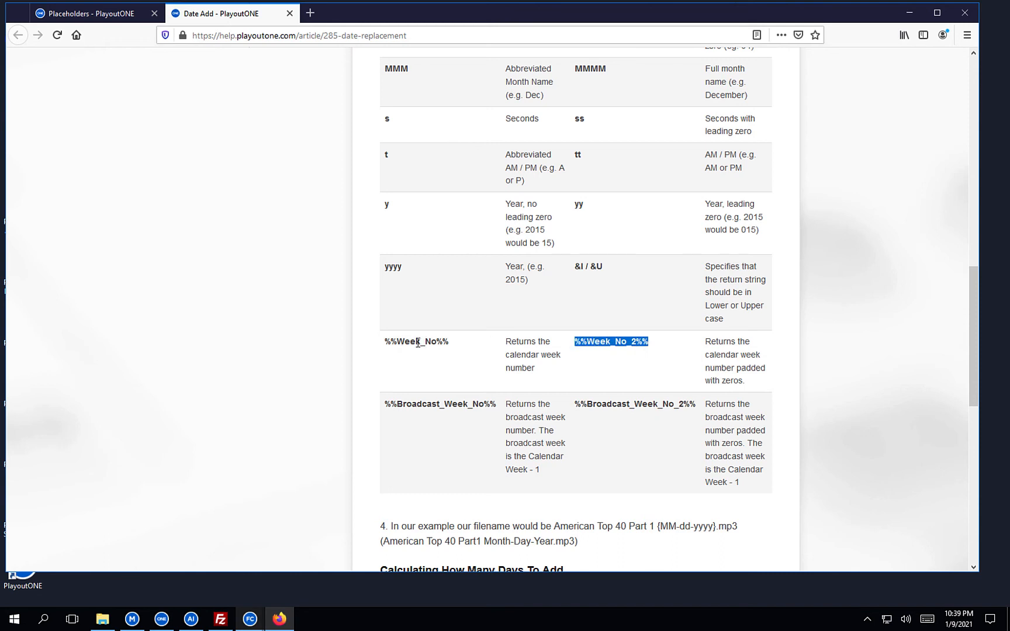
pyautogui.rightClick(598, 338)
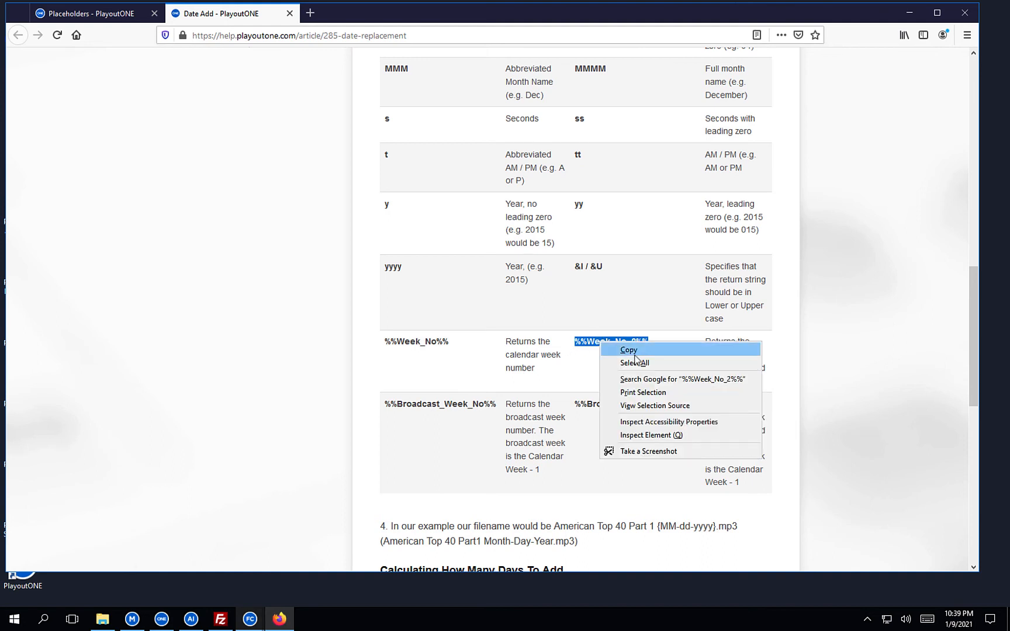
pyautogui.click(610, 348)
# In the FTP Folder path, replace the trailing 01 with %%Week_No_2%% after Week{yy}.
pyautogui.click(909, 13)
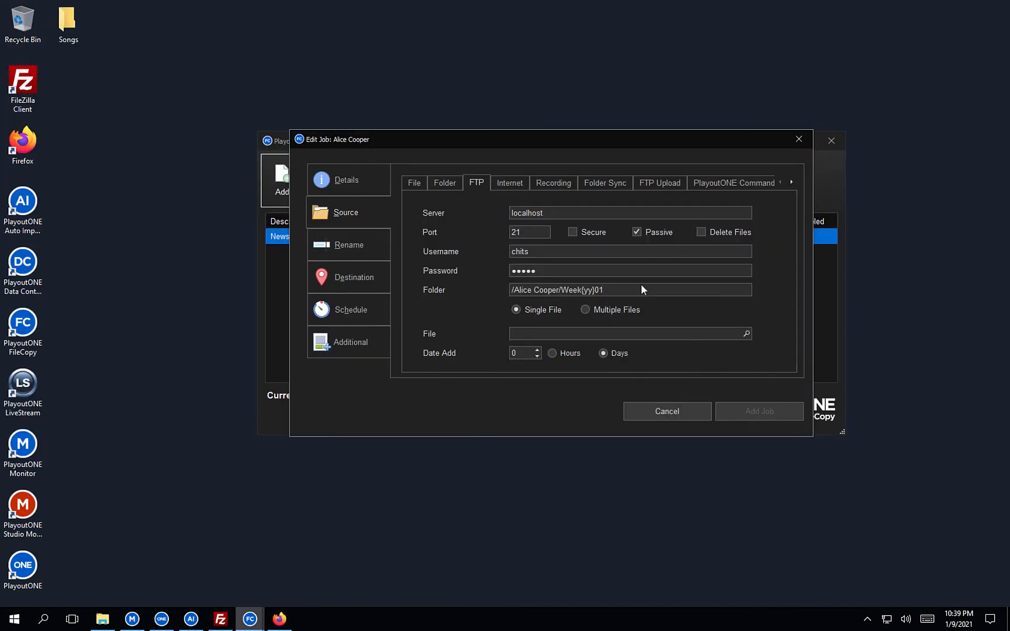
pyautogui.click(621, 291)
pyautogui.press('BackSpace')
pyautogui.press('BackSpace')
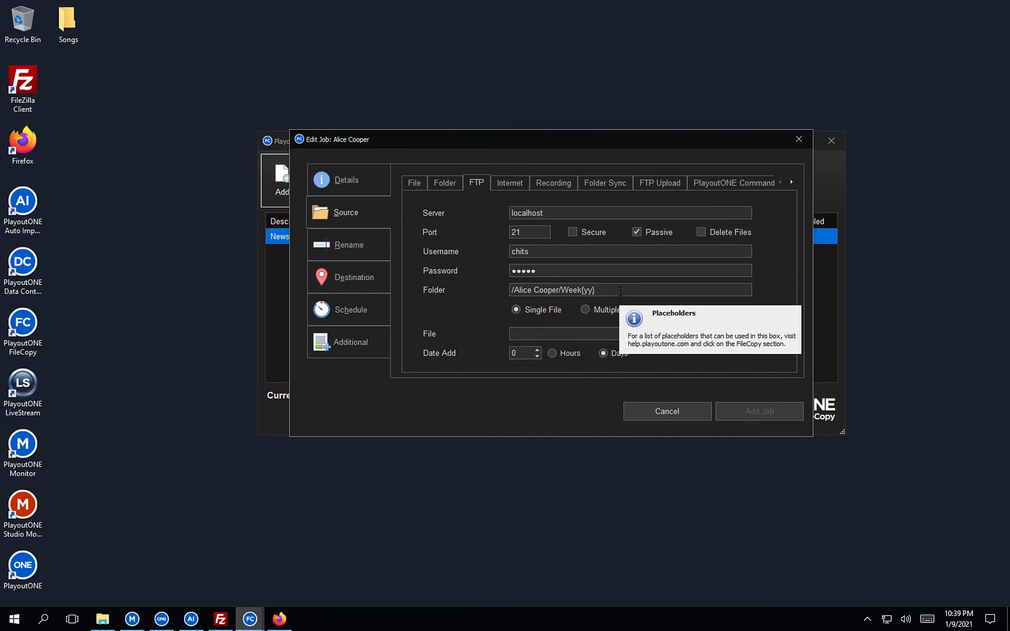
pyautogui.hotkey('ctrl', 'v')
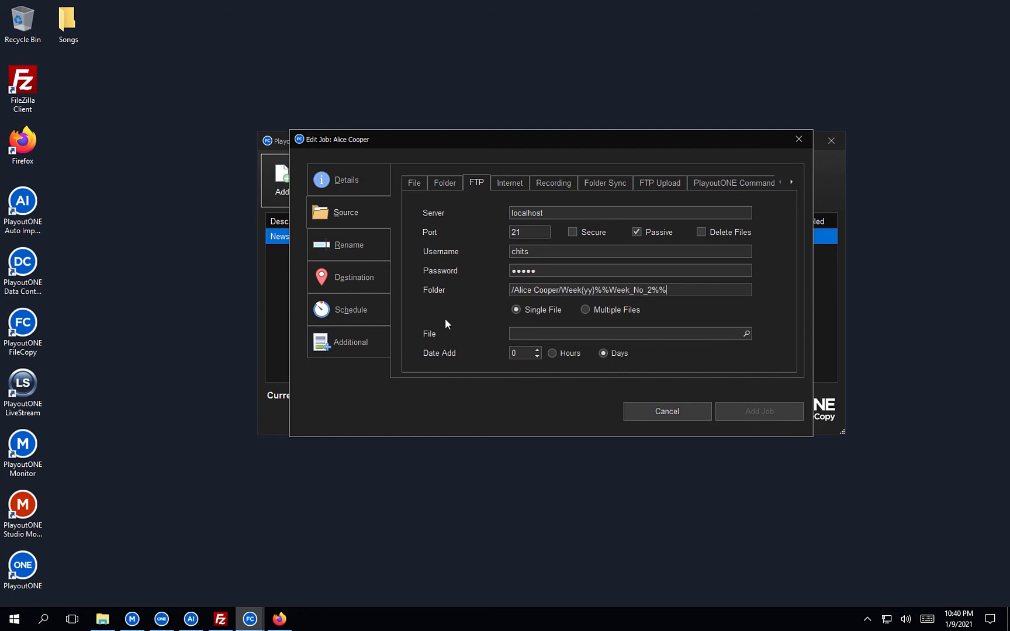
# Switch the job source to Multiple Files and open the Files List.
pyautogui.click(585, 309)
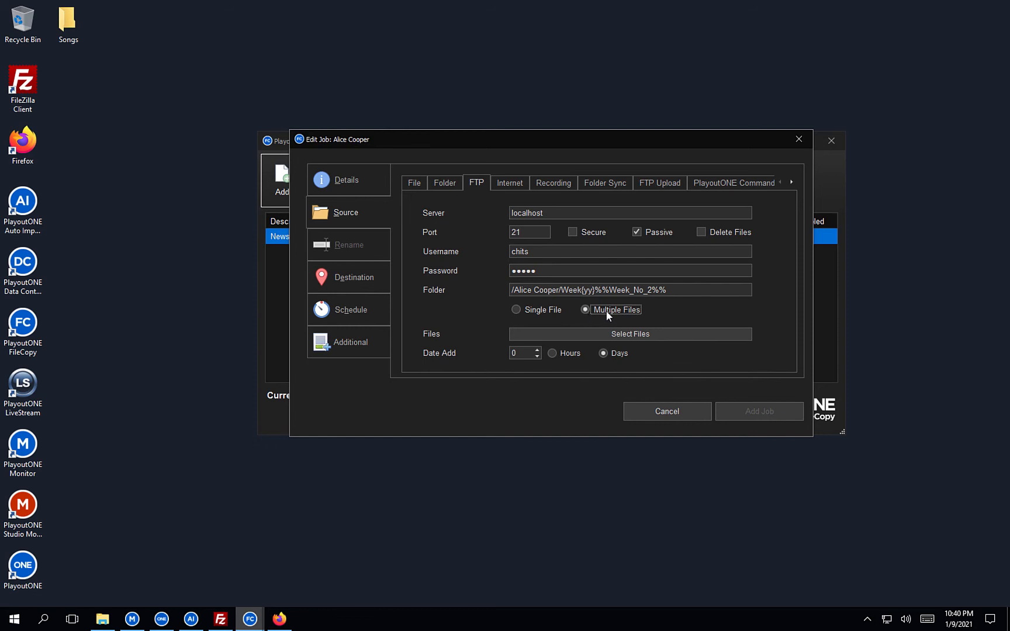
pyautogui.click(635, 336)
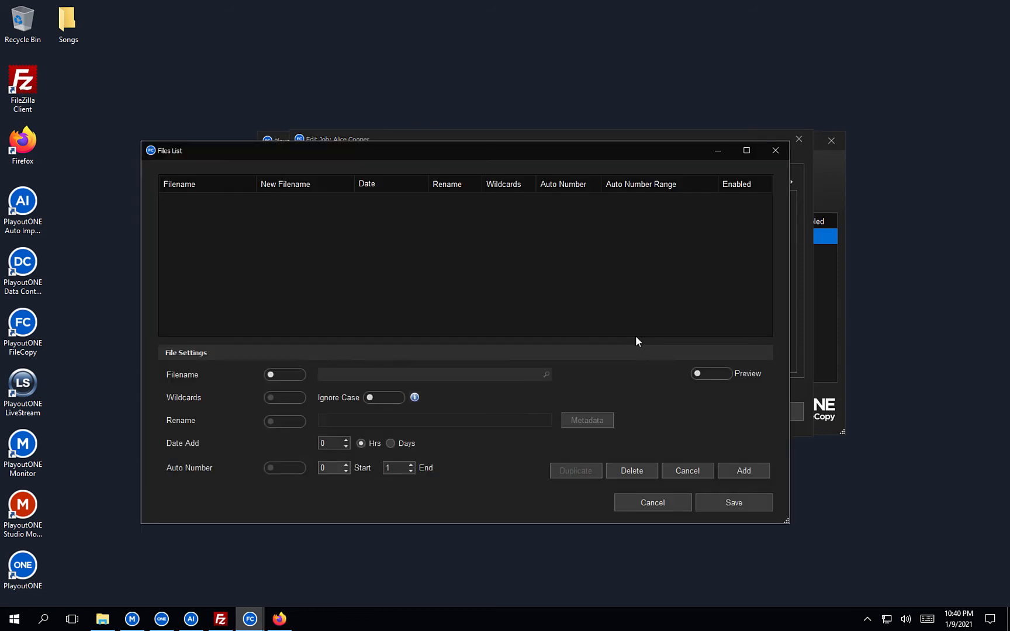
pyautogui.moveTo(536, 150); pyautogui.dragTo(553, 139)
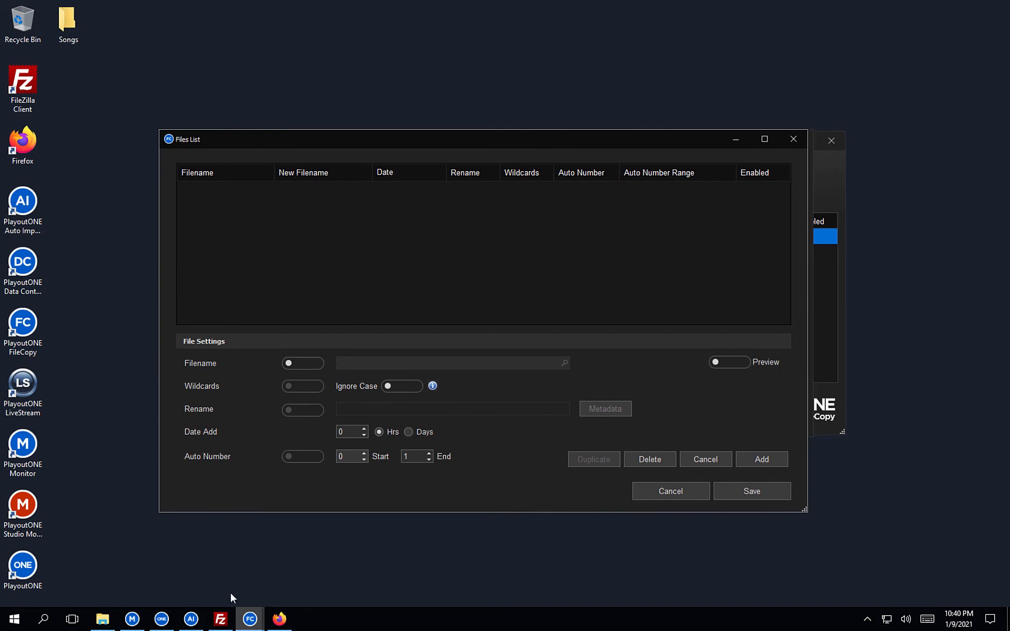
# Resize FileZilla beside the Files List and enlarge its panes to show the Week2101 files.
pyautogui.moveTo(225, 618)
pyautogui.click(251, 578)
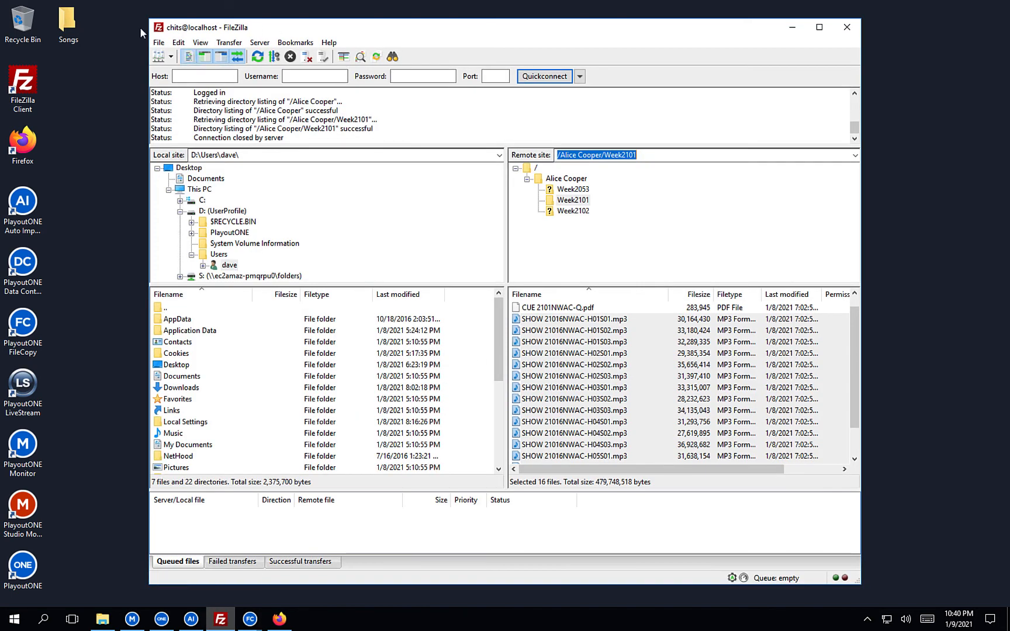
pyautogui.moveTo(149, 20); pyautogui.dragTo(287, 124)
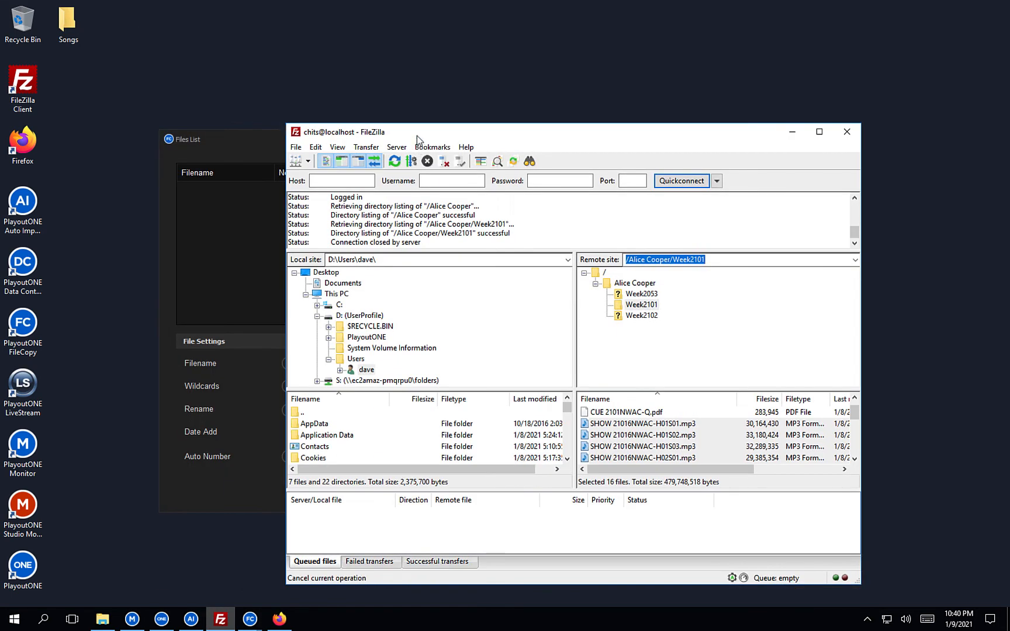
pyautogui.moveTo(425, 136); pyautogui.dragTo(571, 56)
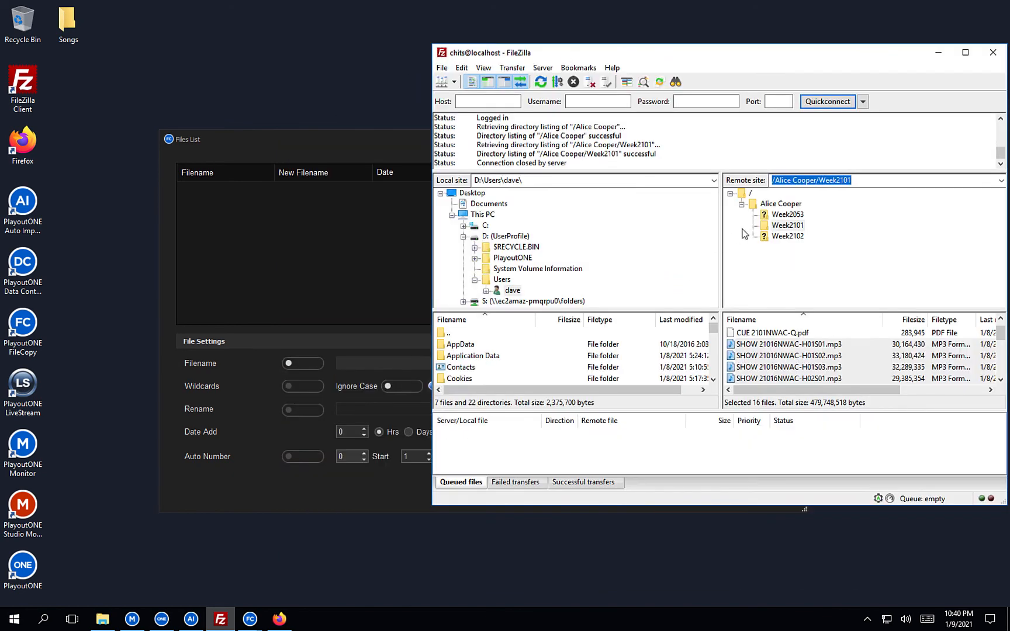
pyautogui.moveTo(720, 225); pyautogui.dragTo(583, 225)
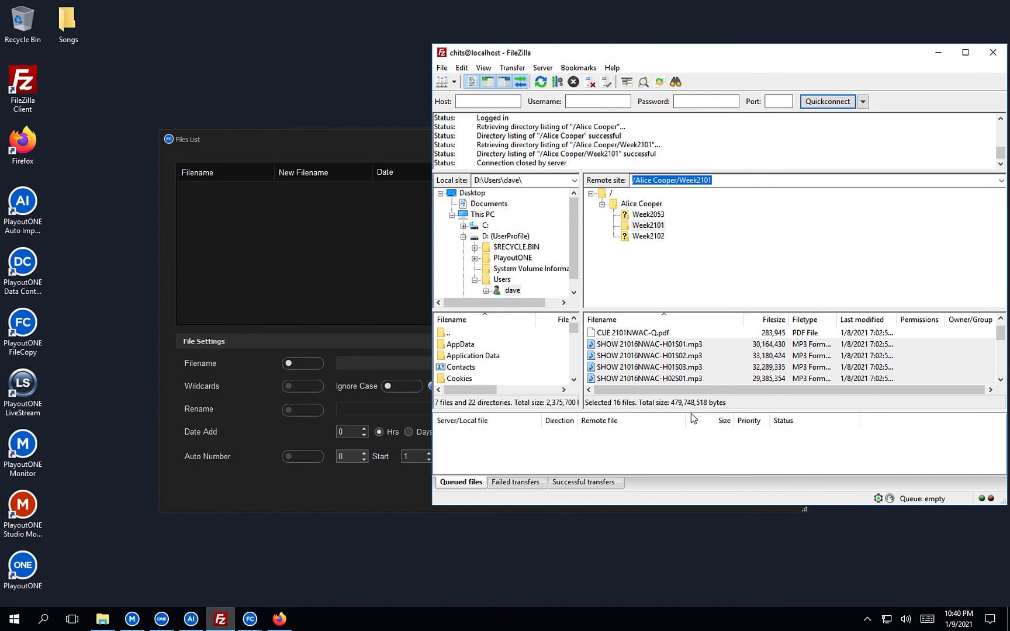
pyautogui.moveTo(692, 412); pyautogui.dragTo(691, 448)
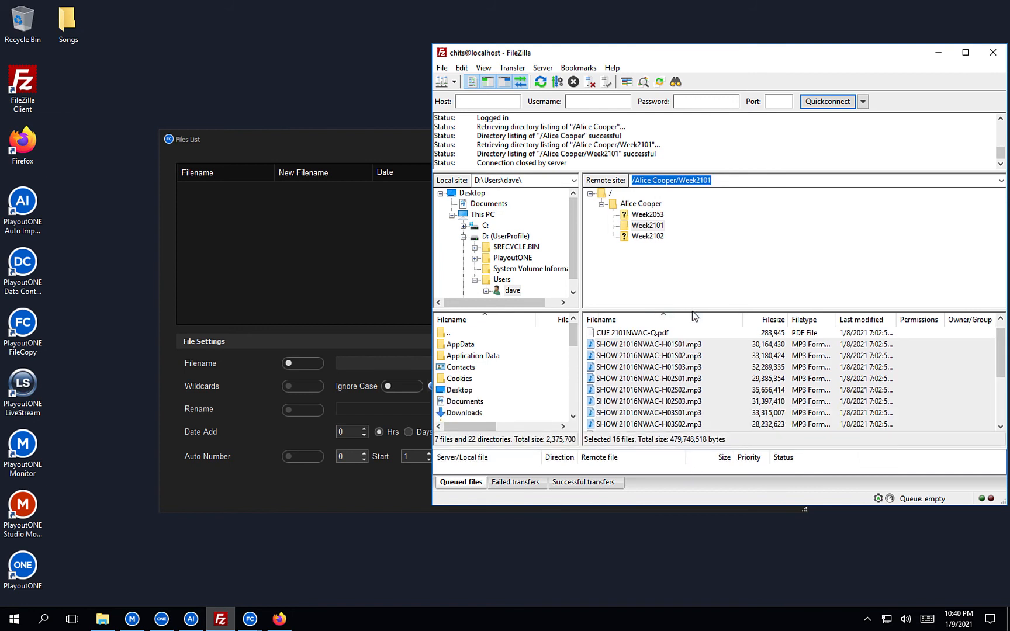
pyautogui.moveTo(692, 309); pyautogui.dragTo(688, 244)
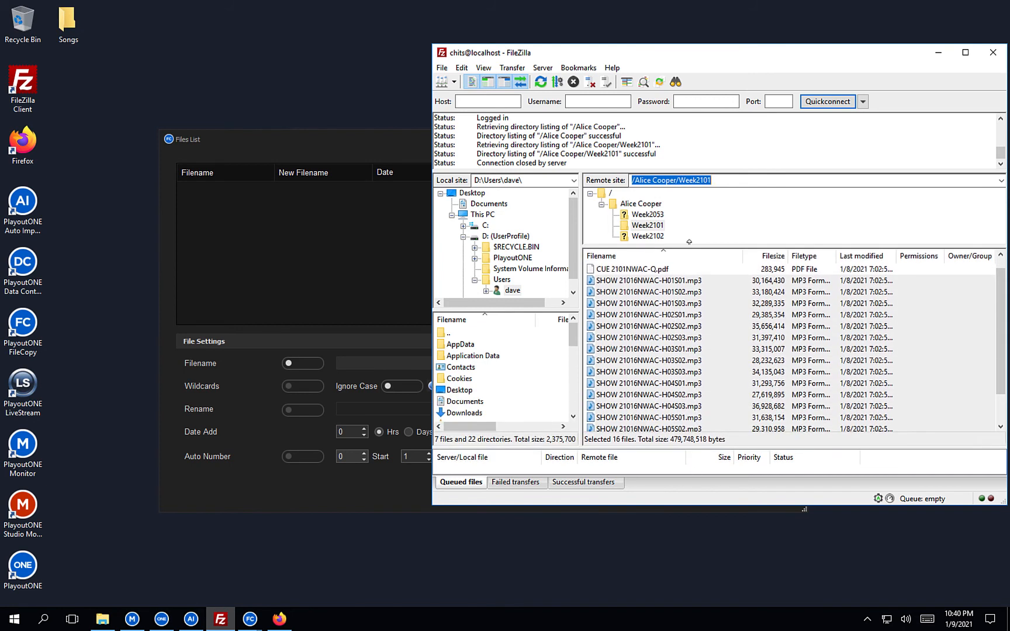
# Copy the full H01S01 file name from FileZilla's rename field without renaming it.
pyautogui.click(659, 292)
pyautogui.click(672, 280)
pyautogui.rightClick(671, 281)
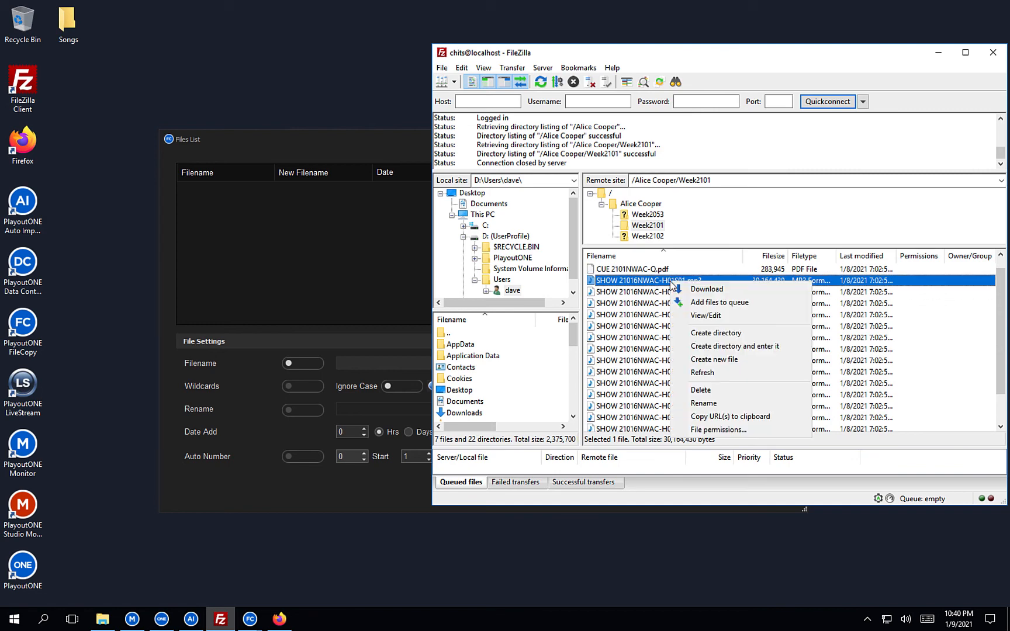
pyautogui.click(704, 404)
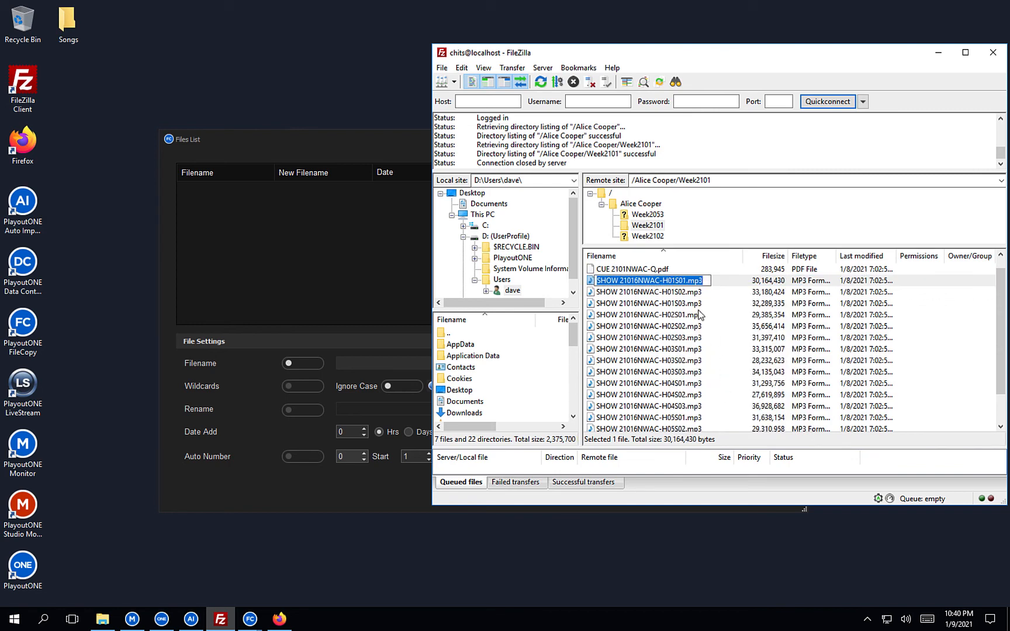
pyautogui.click(689, 315)
pyautogui.click(302, 362)
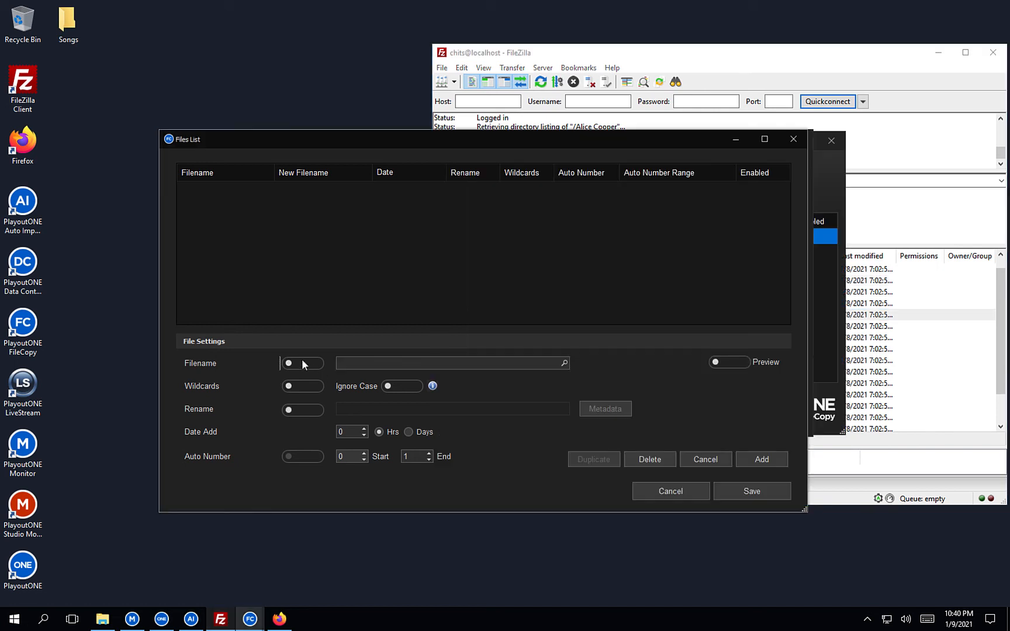
# Paste the H01S01 name into Filename, swapping the year digits for {yy} and dropping 01.
pyautogui.click(303, 363)
pyautogui.hotkey('ctrl', 'v')
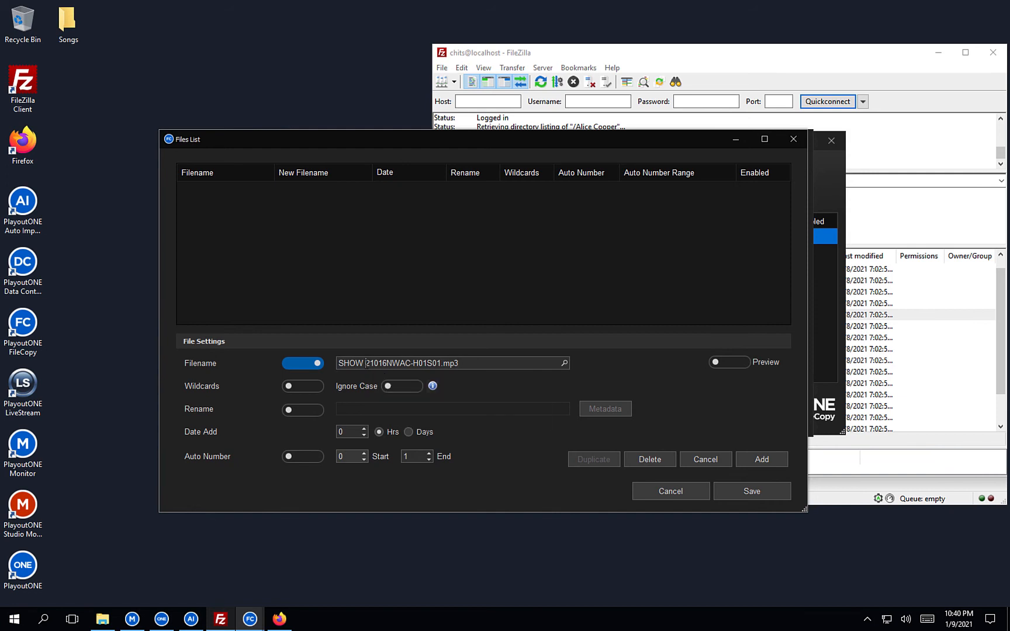
pyautogui.moveTo(365, 363); pyautogui.dragTo(383, 363)
pyautogui.click(366, 363)
pyautogui.write('{')
pyautogui.press('Right')
pyautogui.press('Right')
pyautogui.write('}')
pyautogui.press('BackSpace')
pyautogui.press('BackSpace')
pyautogui.write('yy')
pyautogui.press('BackSpace')
pyautogui.press('BackSpace')
# Copy %%Week_No_2%% from the help page and paste it after {yy} in Filename.
pyautogui.click(279, 619)
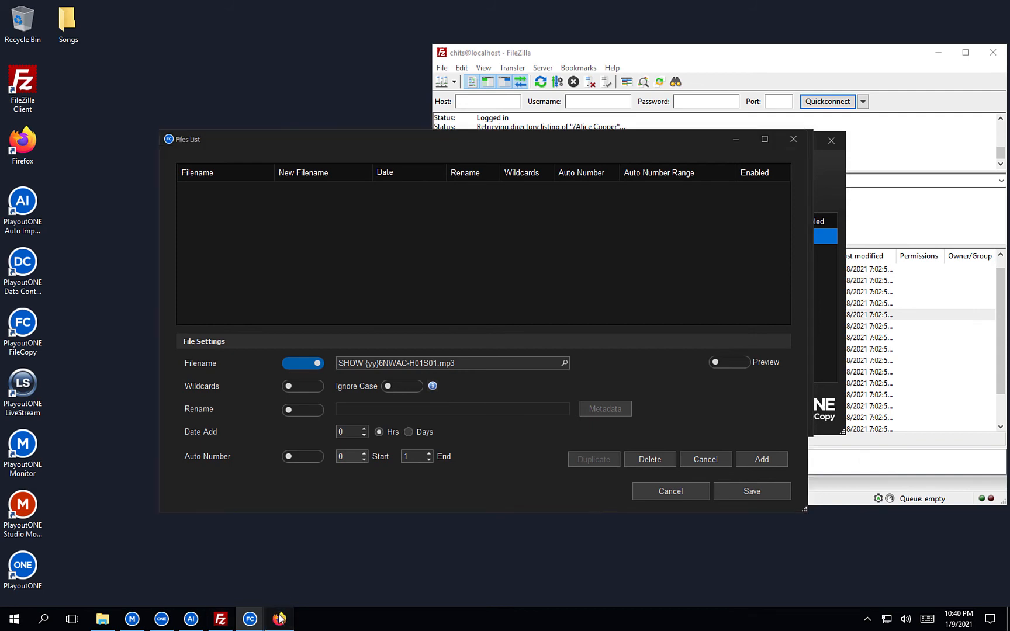
pyautogui.rightClick(624, 345)
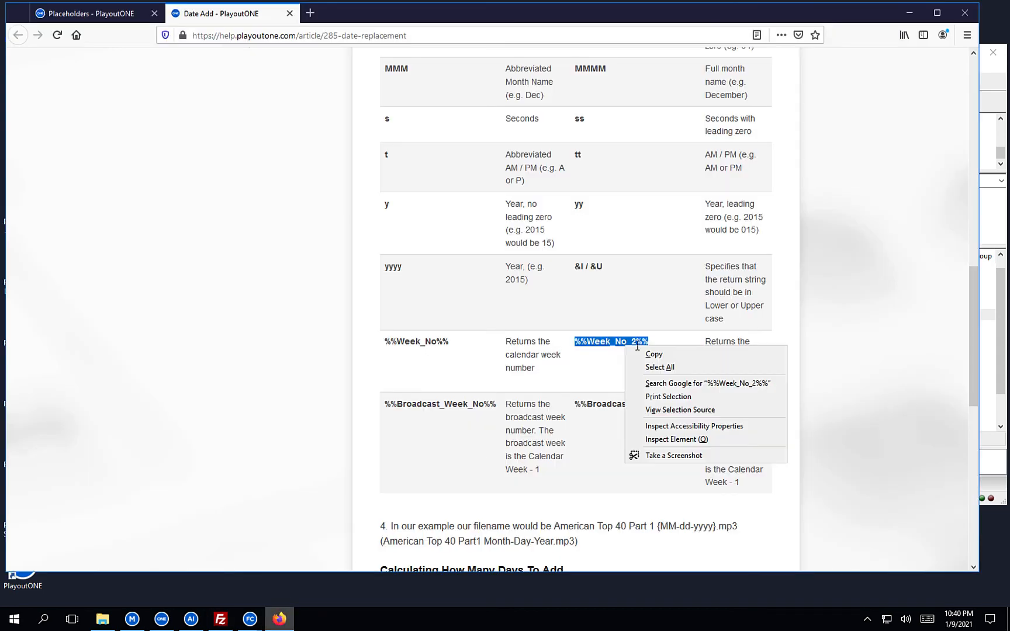
pyautogui.click(661, 352)
pyautogui.click(909, 13)
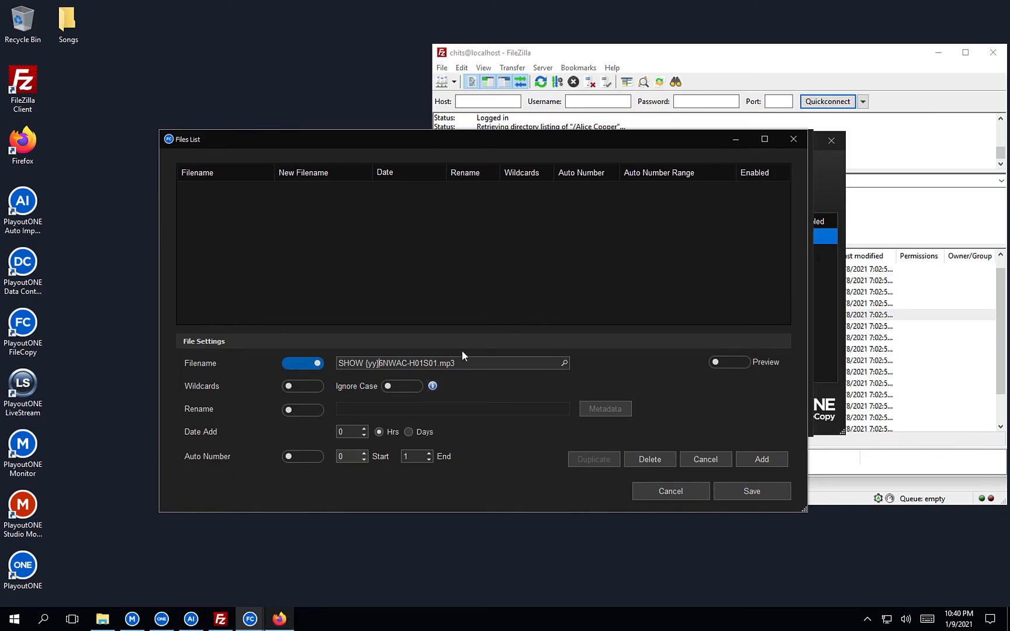
pyautogui.hotkey('ctrl', 'v')
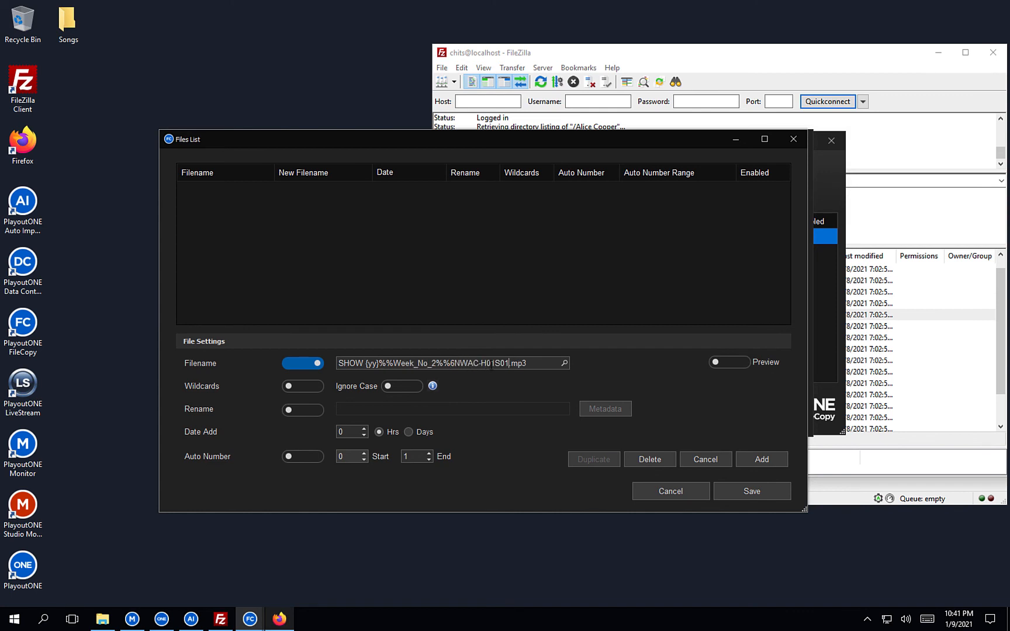
# Turn on renaming to 21 and add the H01S01 entry to the list.
pyautogui.click(308, 410)
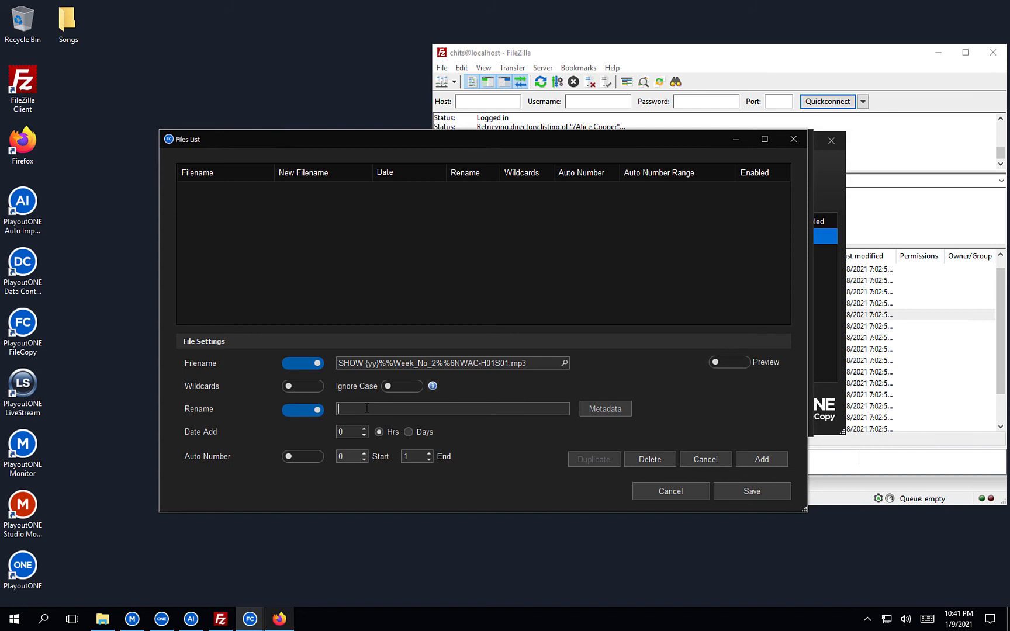
pyautogui.click(367, 409)
pyautogui.write('21')
pyautogui.click(743, 461)
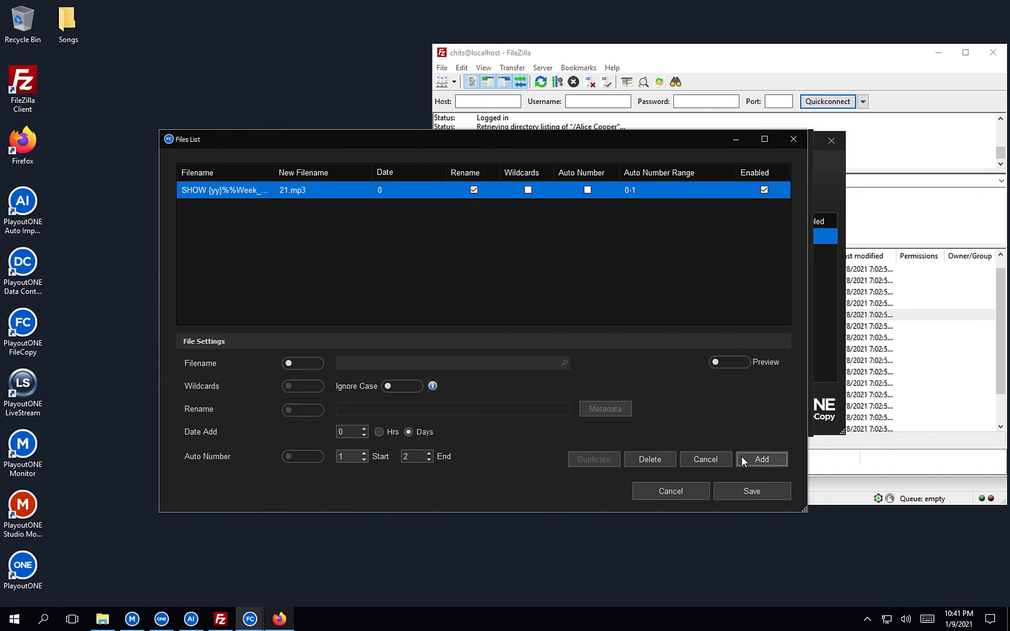
# Duplicate the entry, change it to H01S02 renamed 22.mp3, and add it.
pyautogui.click(235, 190)
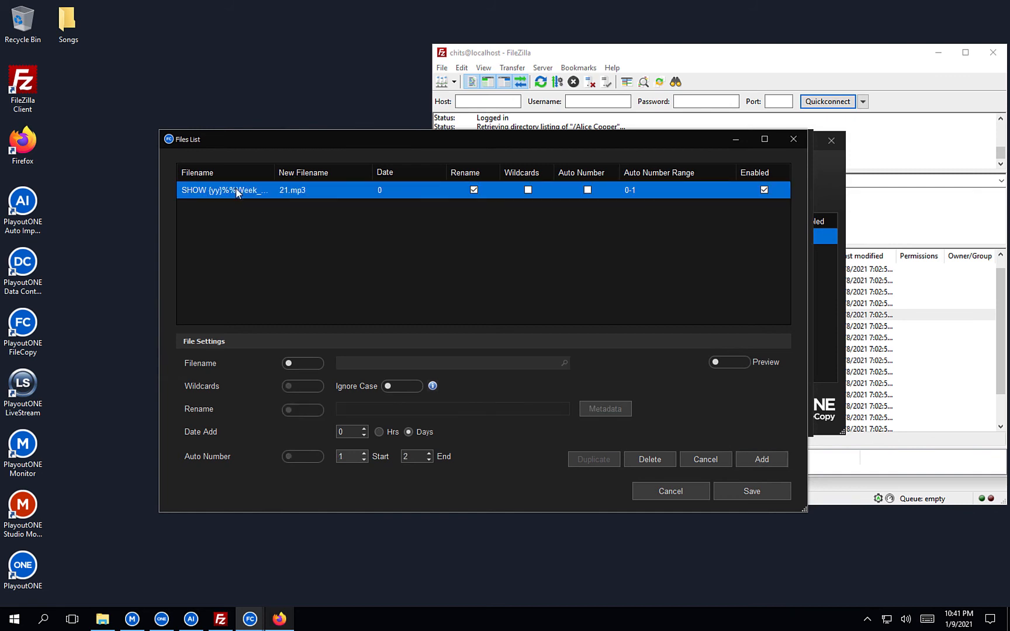
pyautogui.click(589, 457)
pyautogui.click(509, 363)
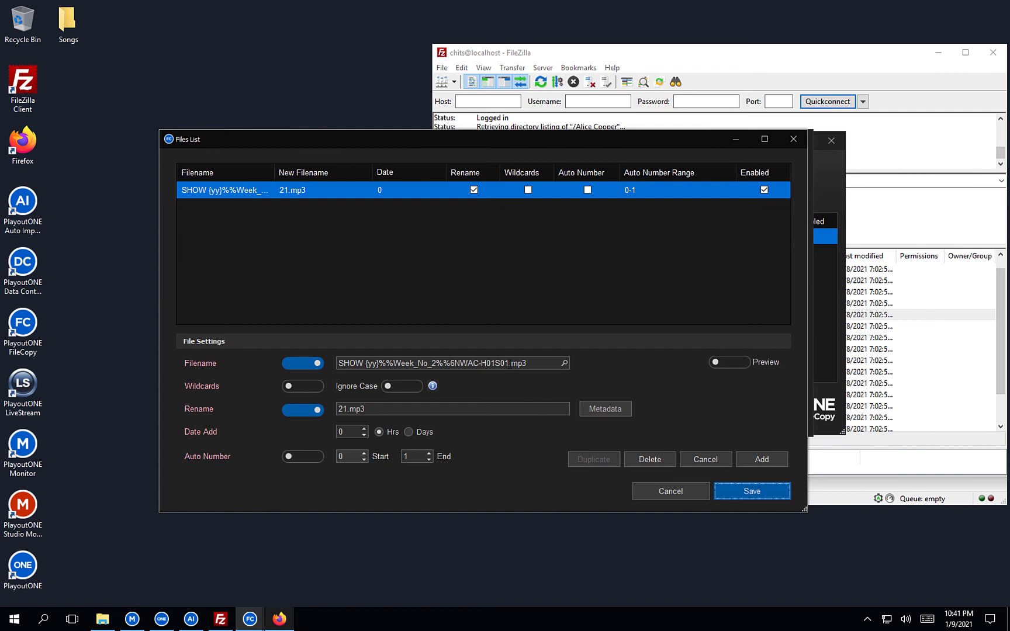
pyautogui.press('BackSpace')
pyautogui.write('2')
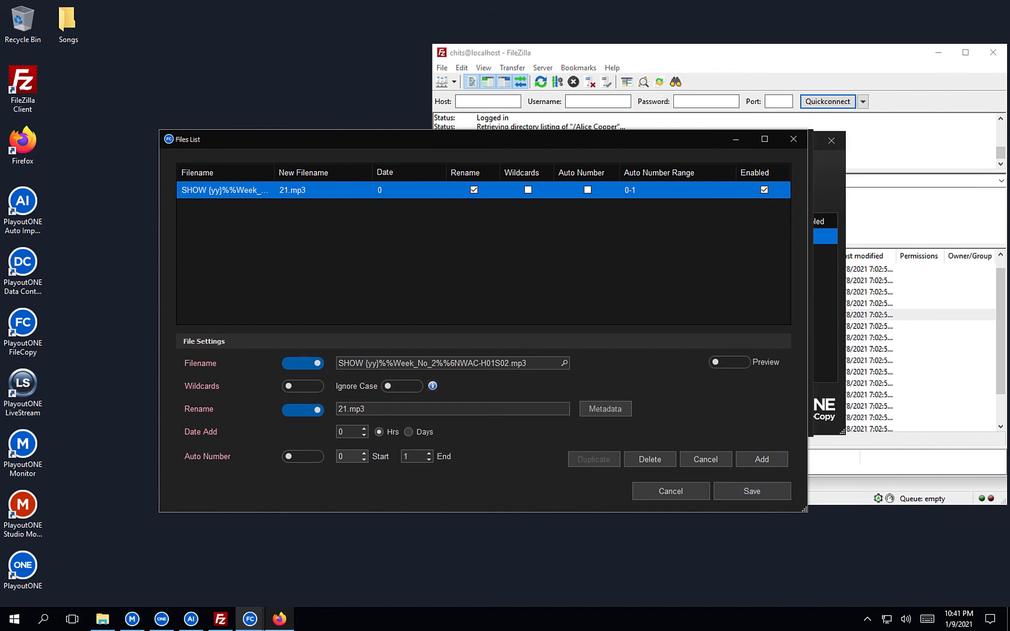
pyautogui.click(347, 409)
pyautogui.press('BackSpace')
pyautogui.write('2')
pyautogui.click(775, 459)
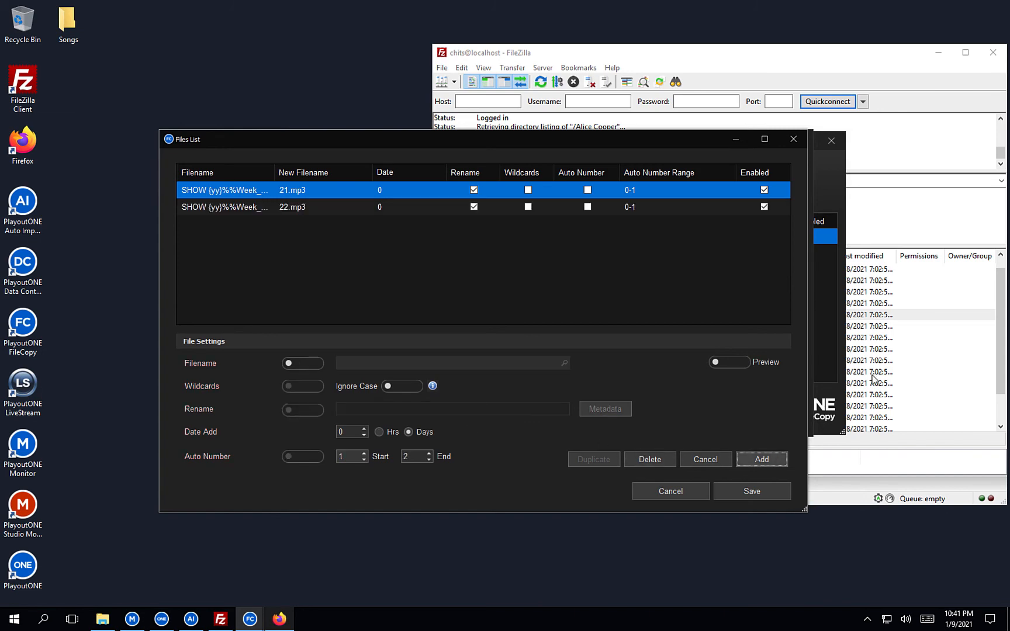
pyautogui.click(889, 320)
pyautogui.click(693, 314)
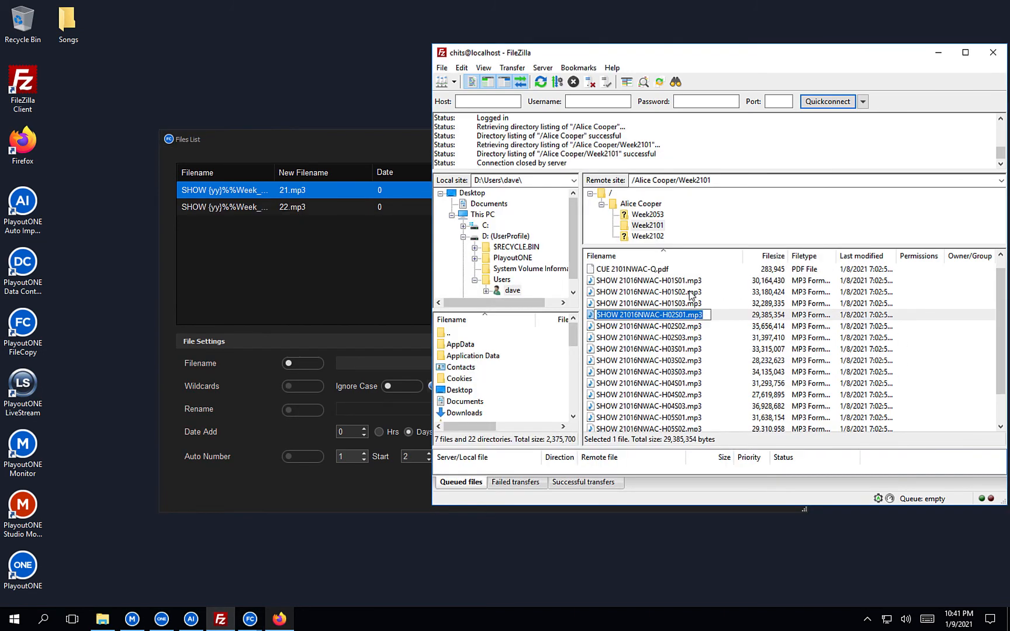
pyautogui.click(689, 303)
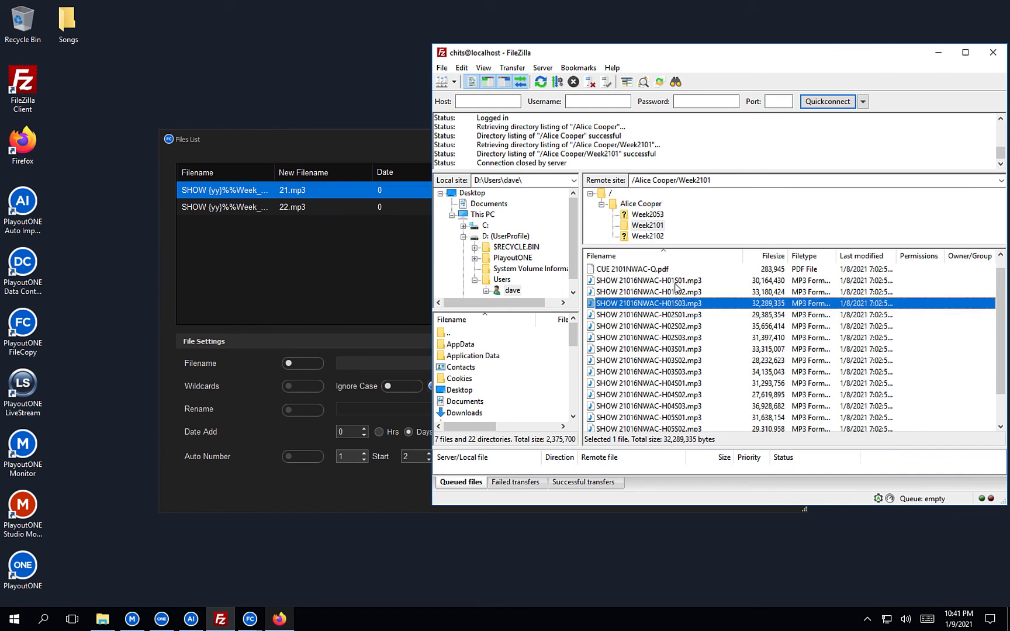
pyautogui.scroll(-1, 671, 400)
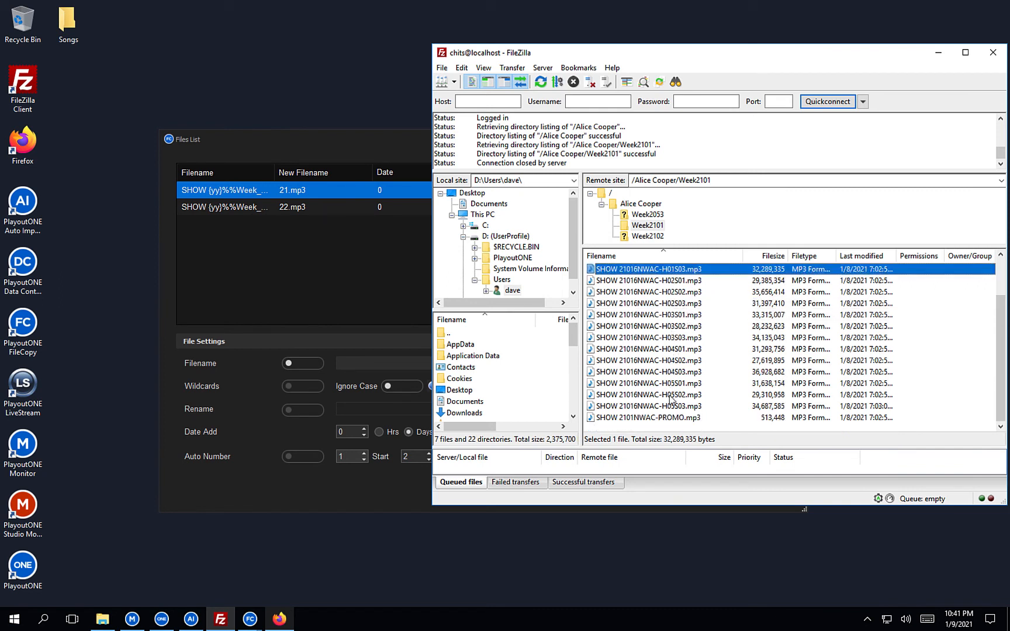
pyautogui.scroll(1, 689, 412)
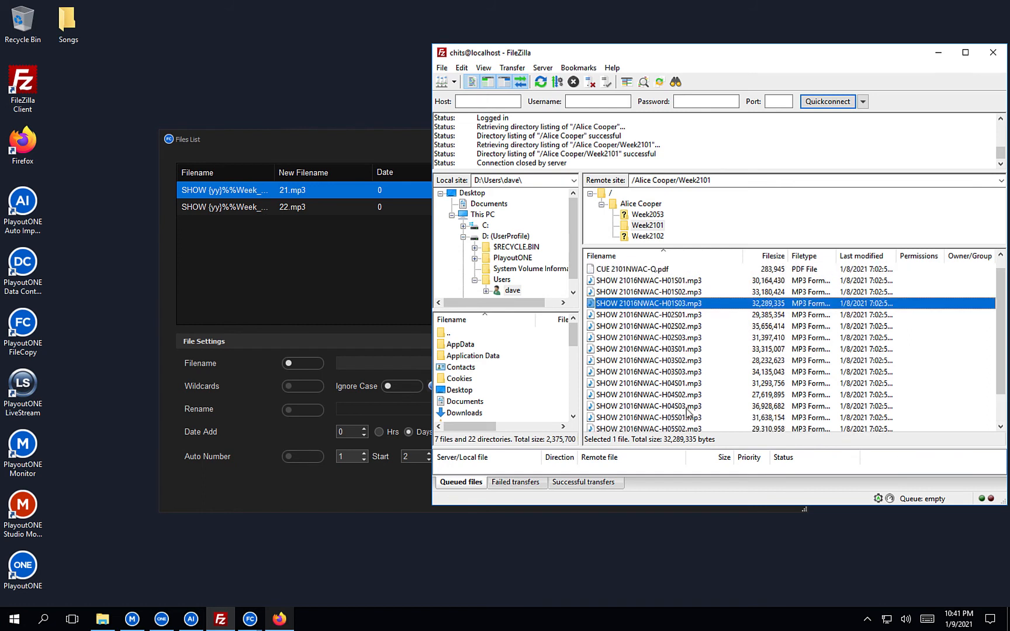
pyautogui.click(675, 283)
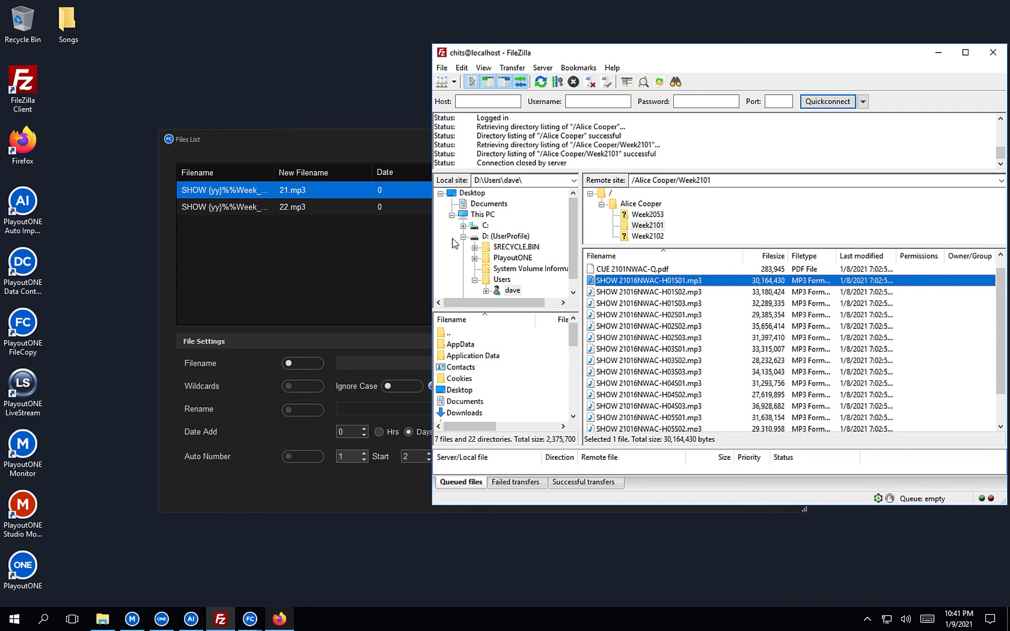
pyautogui.click(318, 223)
pyautogui.click(248, 209)
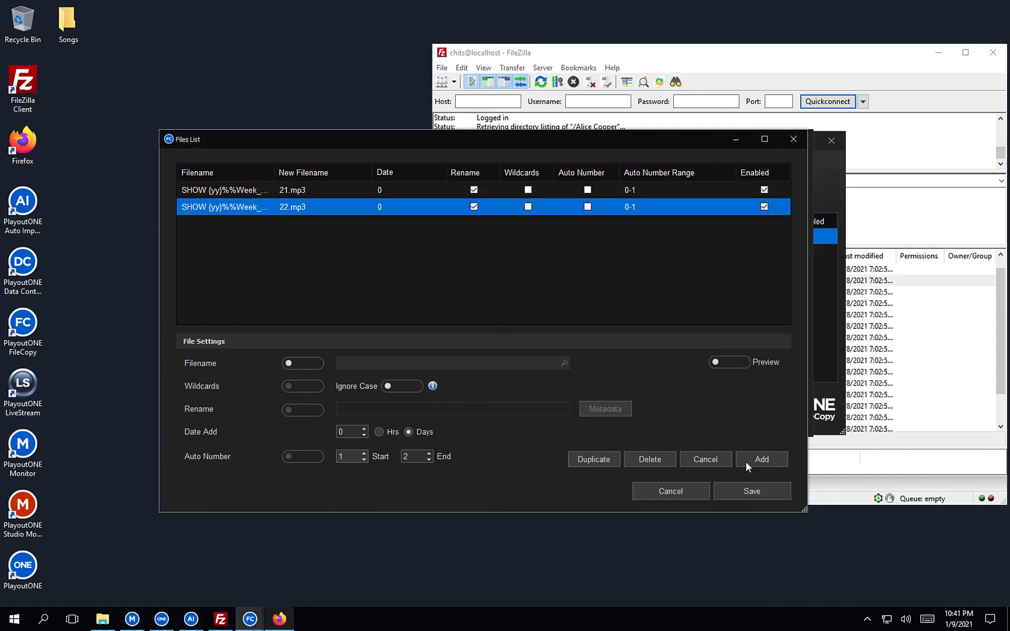
# Add a duplicated entry for H01S03 renamed 23.mp3.
pyautogui.click(596, 460)
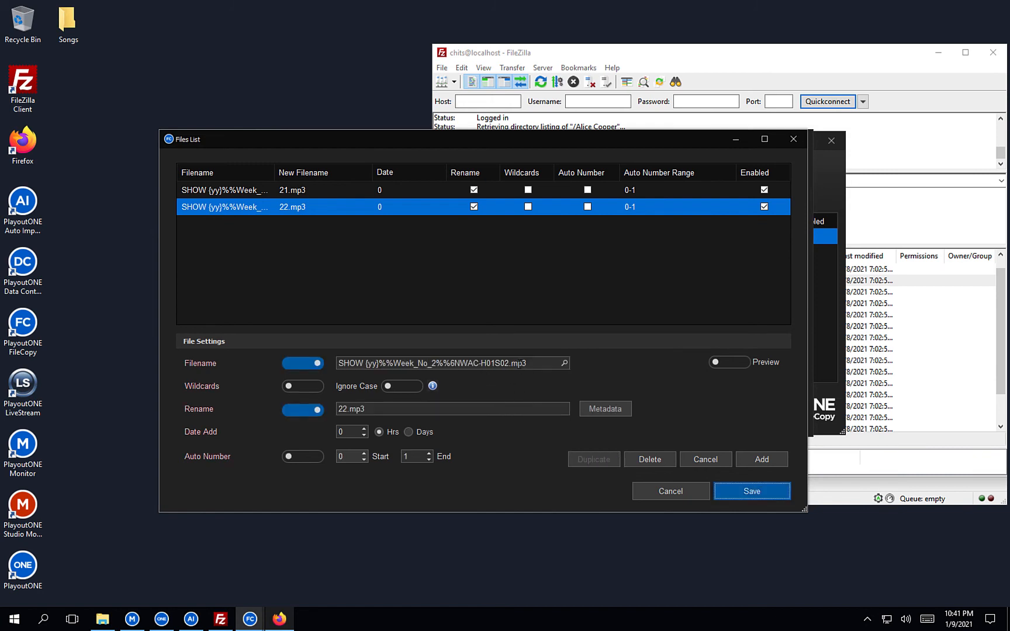
pyautogui.click(509, 363)
pyautogui.press('BackSpace')
pyautogui.write('3')
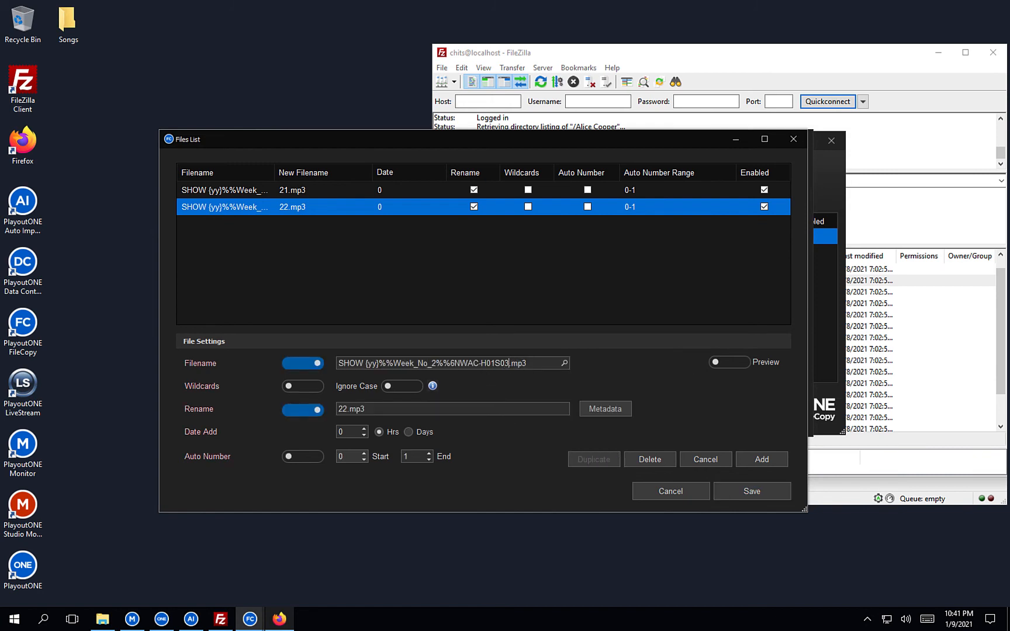
pyautogui.press('BackSpace')
pyautogui.write('3')
pyautogui.click(747, 458)
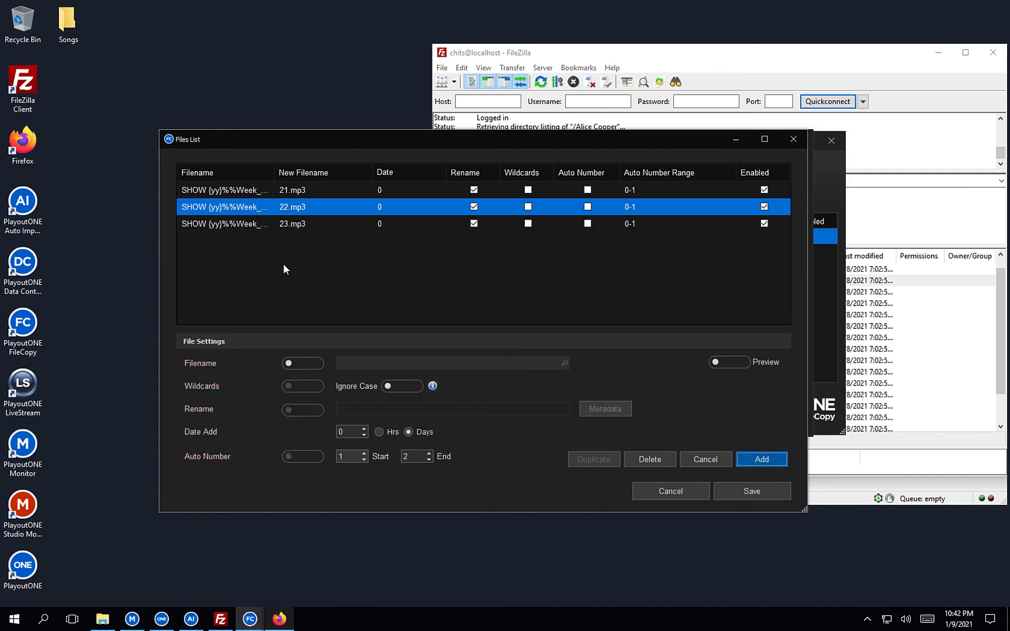
# Add a duplicated entry for H02S01 renamed 24.mp3.
pyautogui.click(255, 225)
pyautogui.click(589, 460)
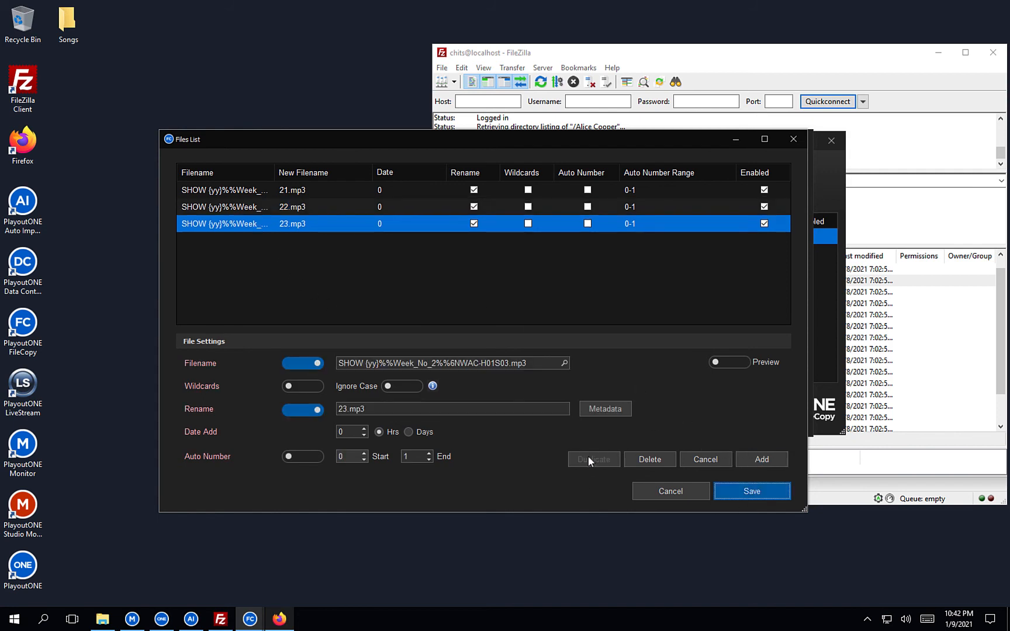
pyautogui.click(493, 363)
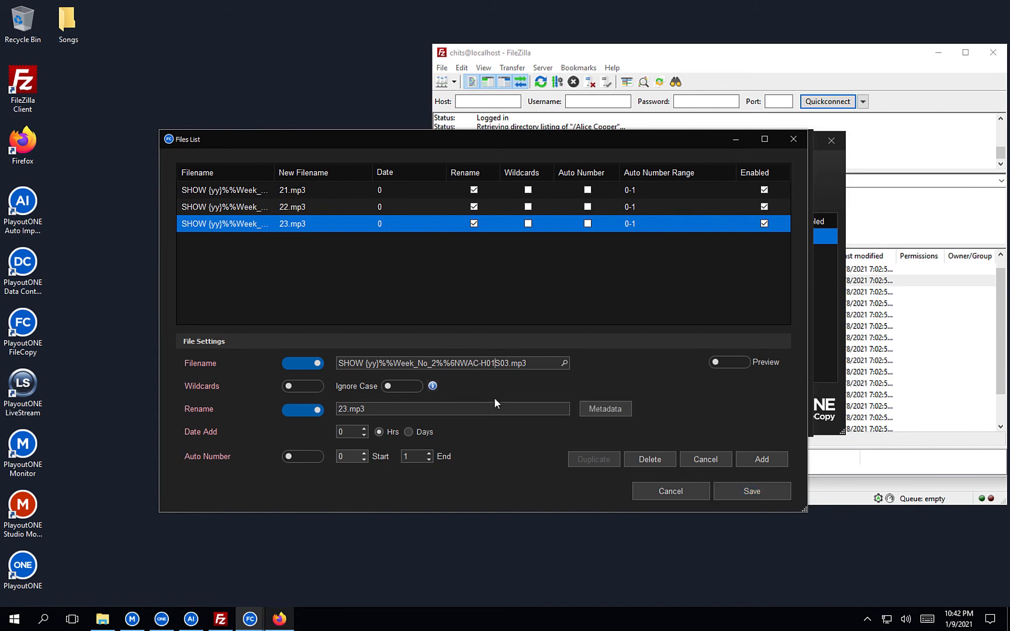
pyautogui.press('Delete')
pyautogui.write('1')
pyautogui.click(346, 409)
pyautogui.press('BackSpace')
pyautogui.write('4')
pyautogui.click(755, 460)
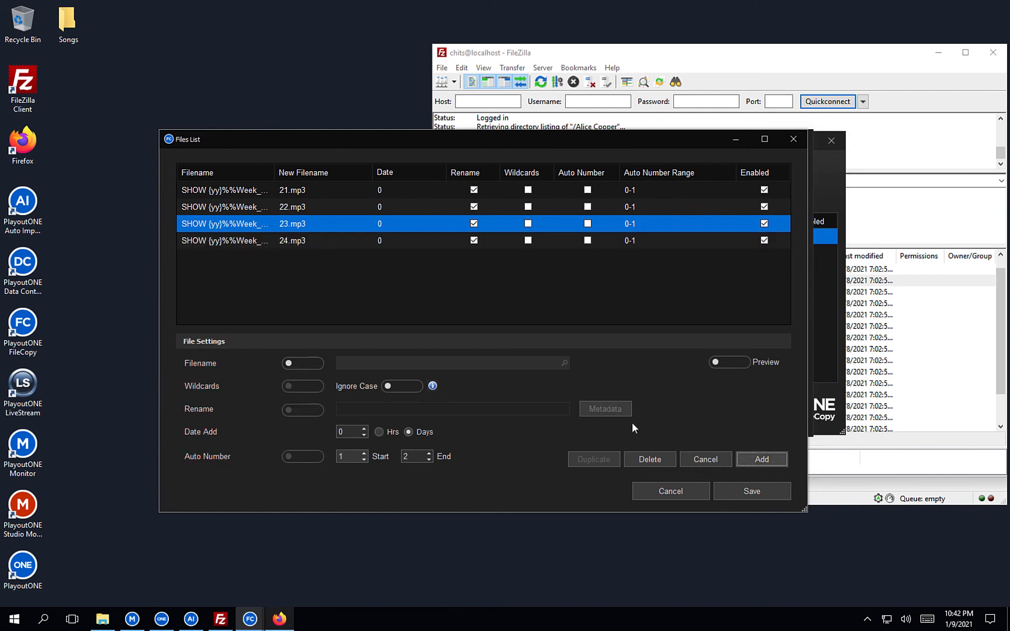
# Add a duplicated entry for H02S02 renamed 25.mp3.
pyautogui.click(289, 241)
pyautogui.click(587, 459)
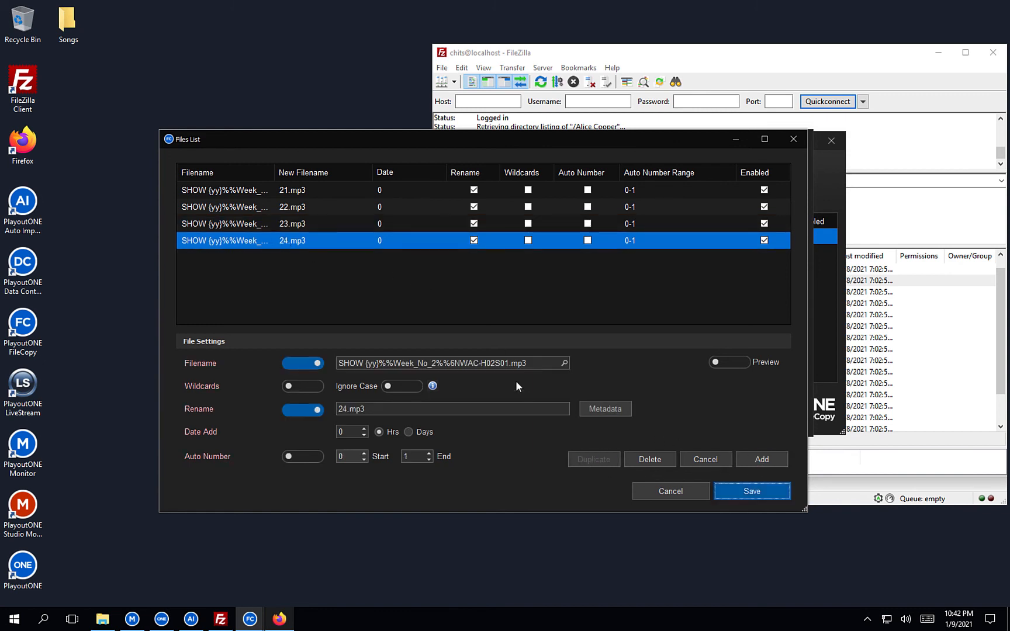
pyautogui.click(510, 363)
pyautogui.press('BackSpace')
pyautogui.write('2')
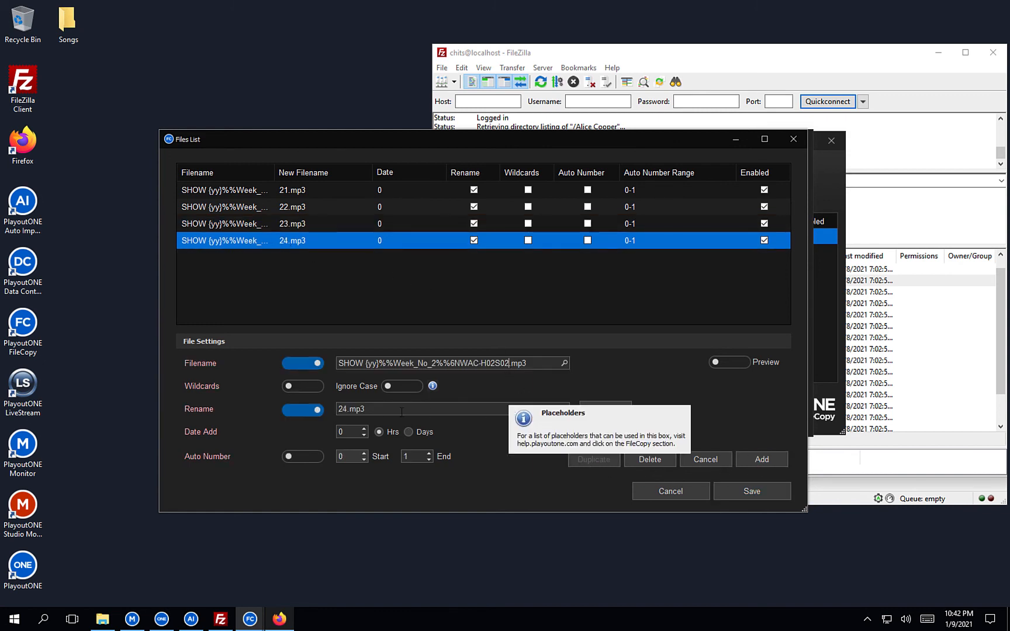
pyautogui.press('BackSpace')
pyautogui.write('5')
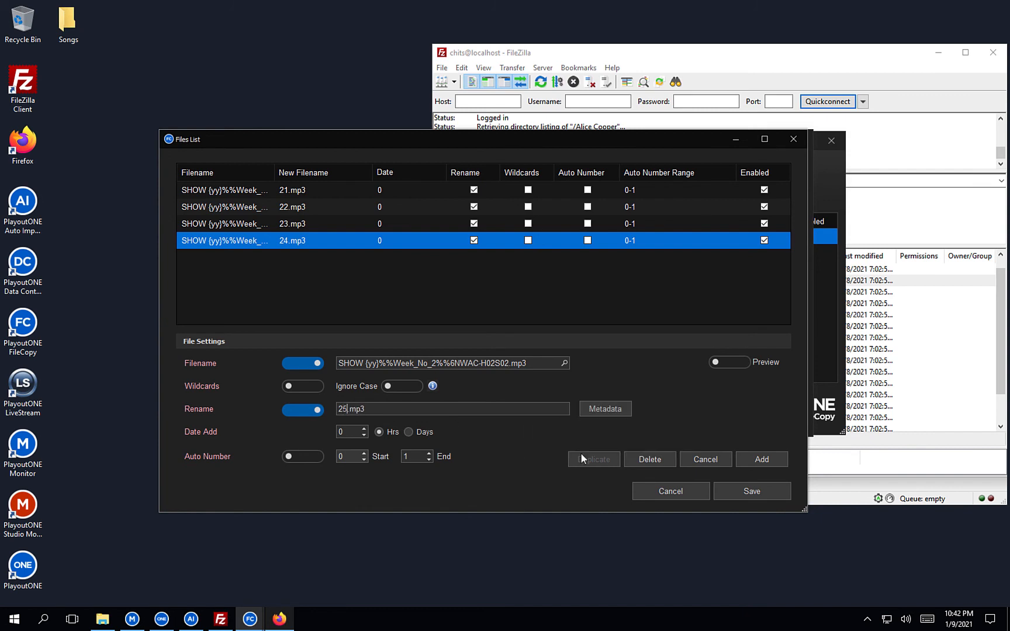
pyautogui.click(752, 457)
# Add a duplicated entry for H02S03 renamed 26.mp3.
pyautogui.click(321, 254)
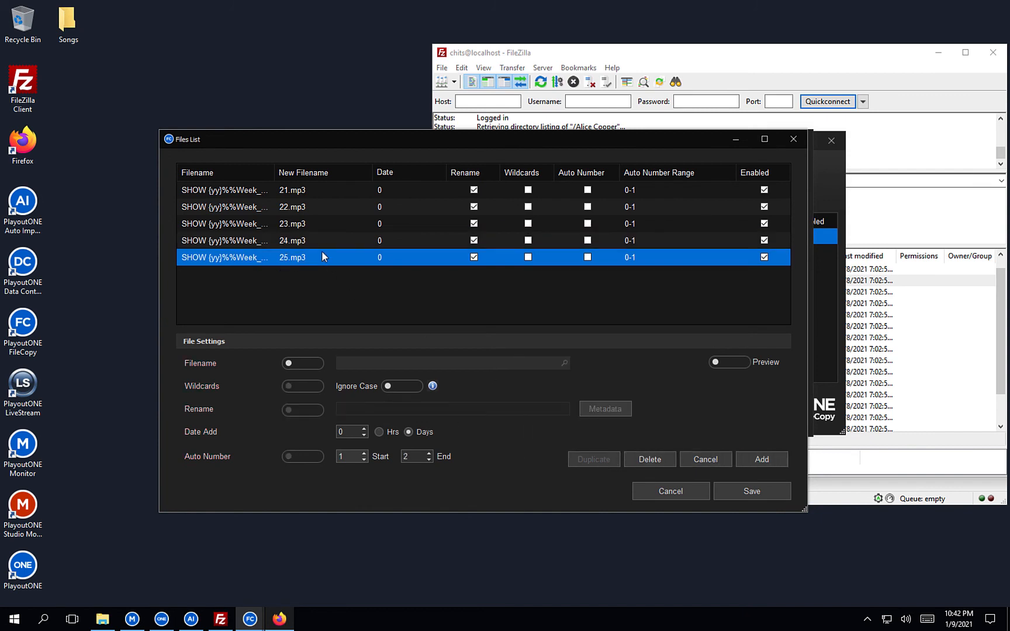
pyautogui.click(589, 454)
pyautogui.click(510, 363)
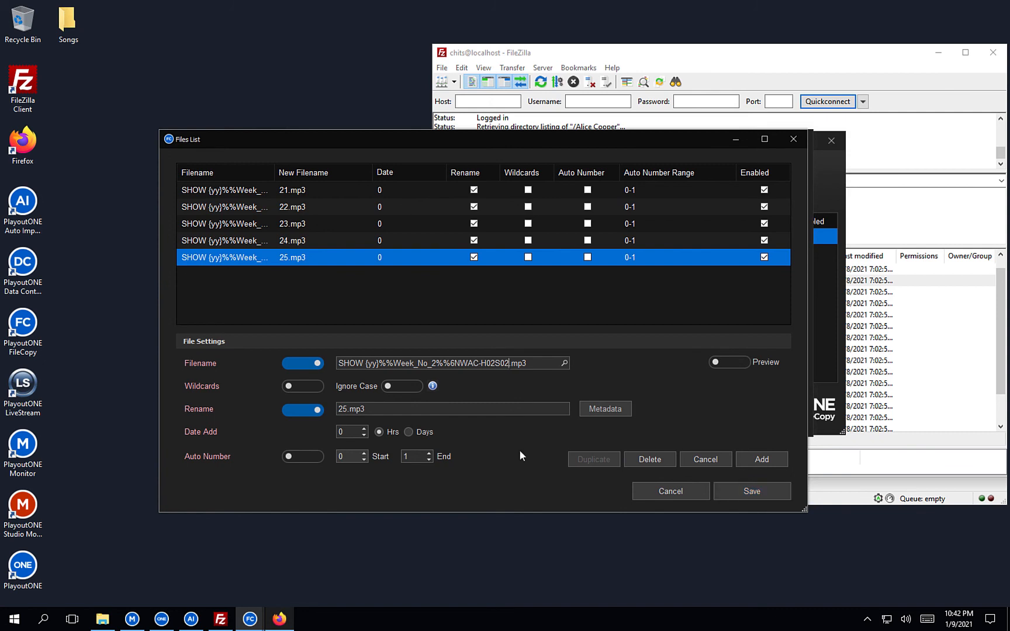
pyautogui.press('BackSpace')
pyautogui.write('3')
pyautogui.click(348, 409)
pyautogui.press('BackSpace')
pyautogui.write('6')
pyautogui.click(761, 459)
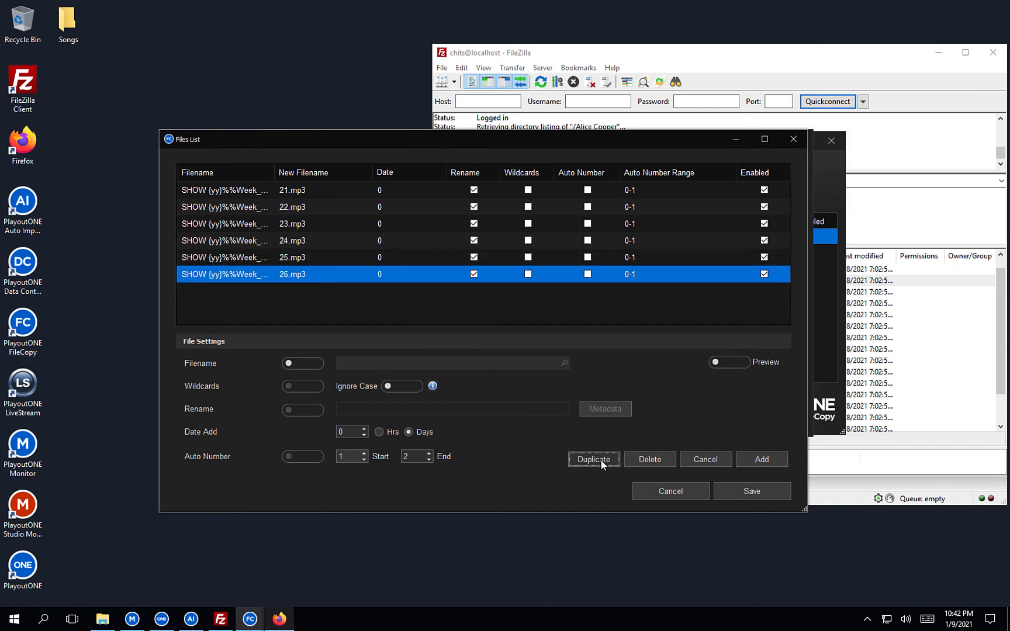
# Add a duplicated entry for H03S01 renamed 27.mp3.
pyautogui.click(601, 459)
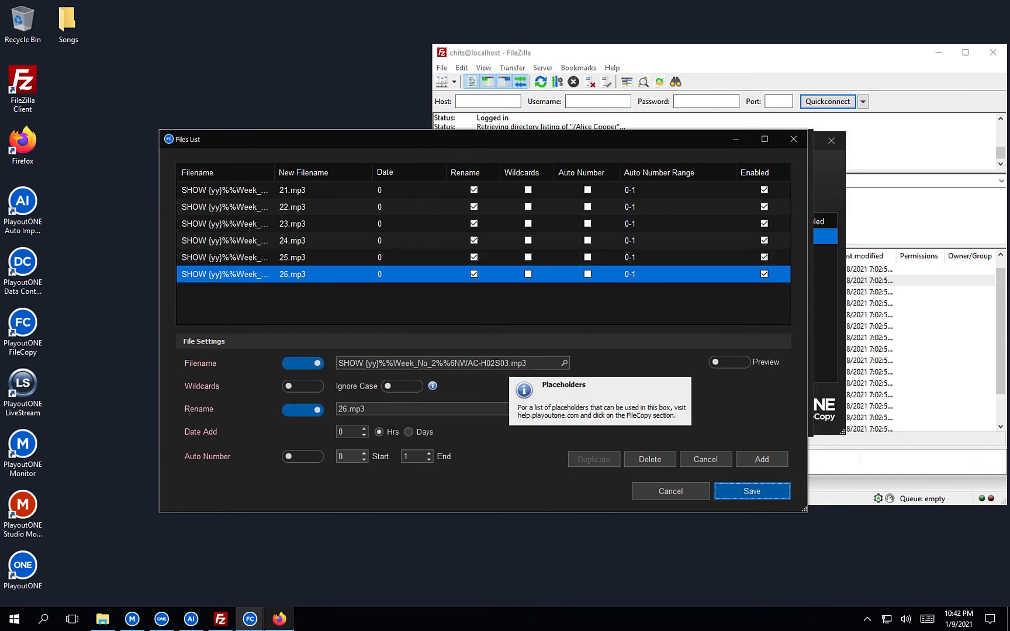
pyautogui.click(496, 363)
pyautogui.press('BackSpace')
pyautogui.write('3')
pyautogui.press('BackSpace')
pyautogui.write('1')
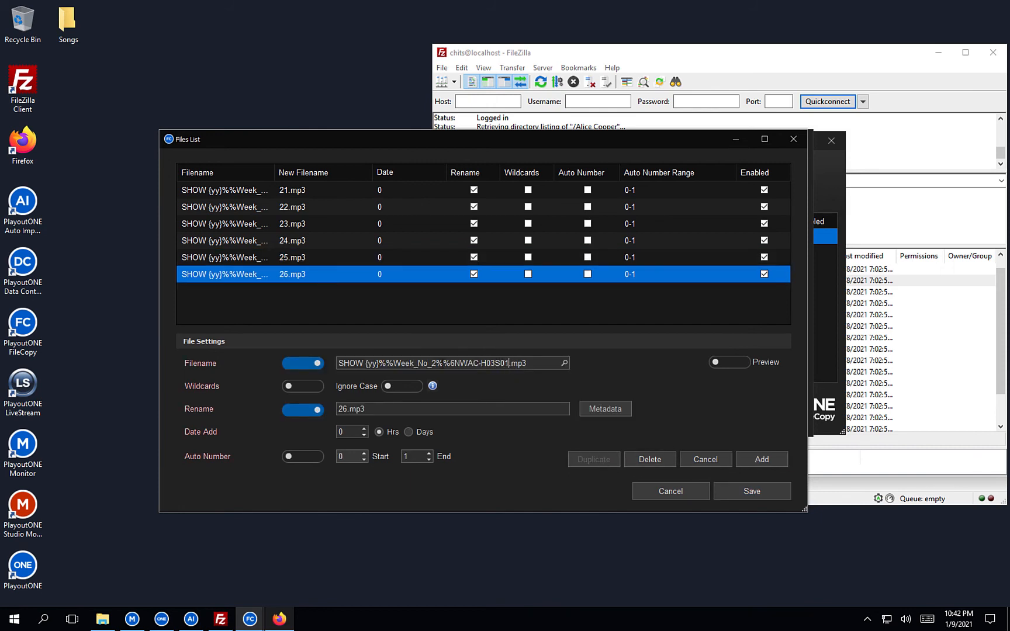
pyautogui.click(346, 409)
pyautogui.press('BackSpace')
pyautogui.write('7')
pyautogui.click(760, 458)
# Add an entry for H03S02 renamed 28.mp3.
pyautogui.click(278, 291)
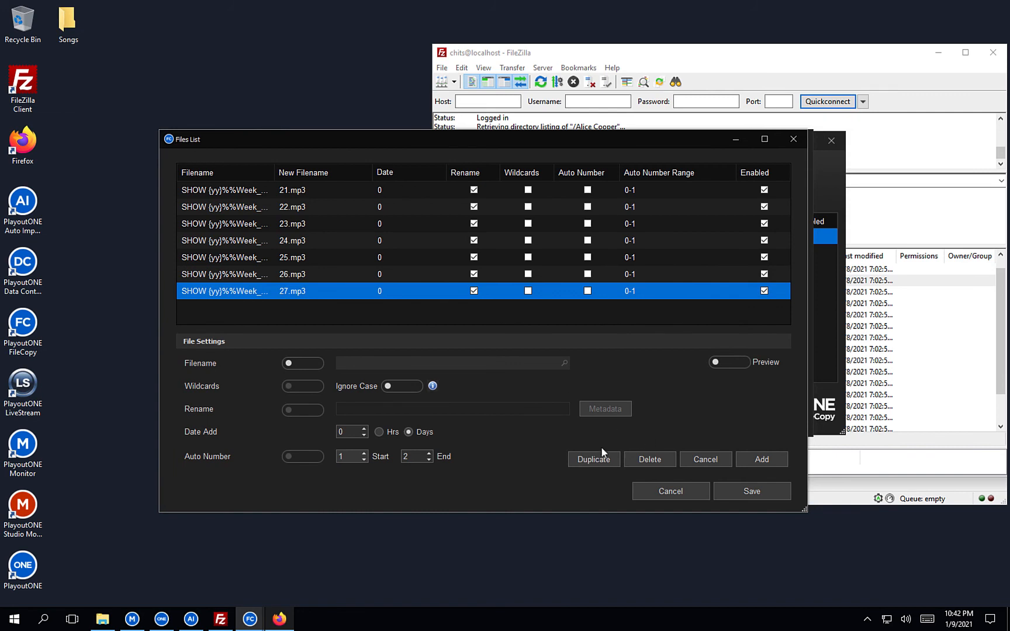
pyautogui.click(509, 363)
pyautogui.press('BackSpace')
pyautogui.write('27.mp3')
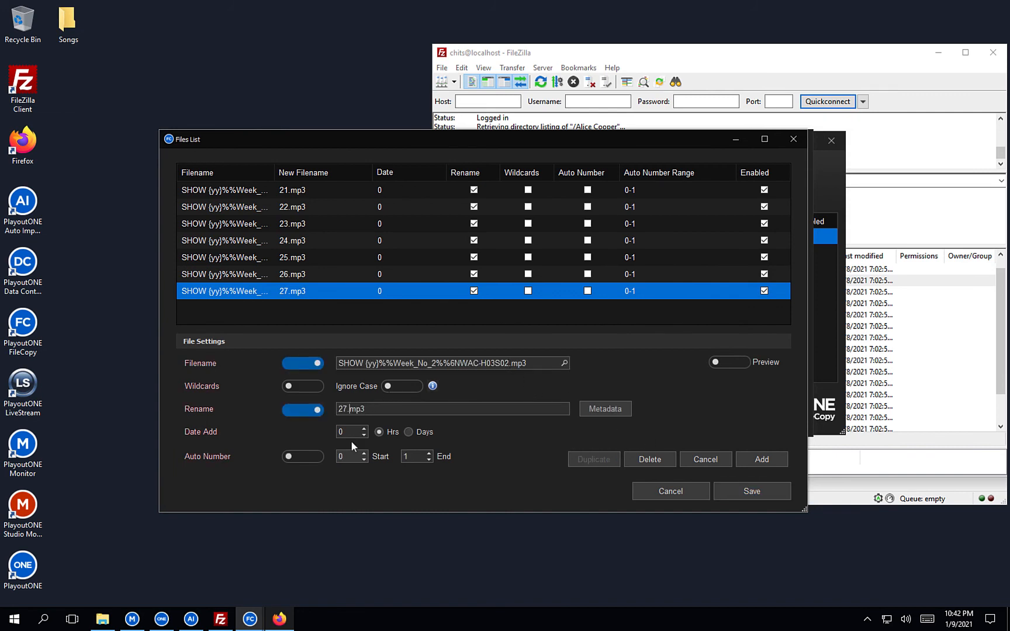
pyautogui.press('BackSpace')
pyautogui.write('8')
pyautogui.click(738, 459)
# Add a duplicated entry for H03S03 renamed 29.mp3.
pyautogui.click(328, 307)
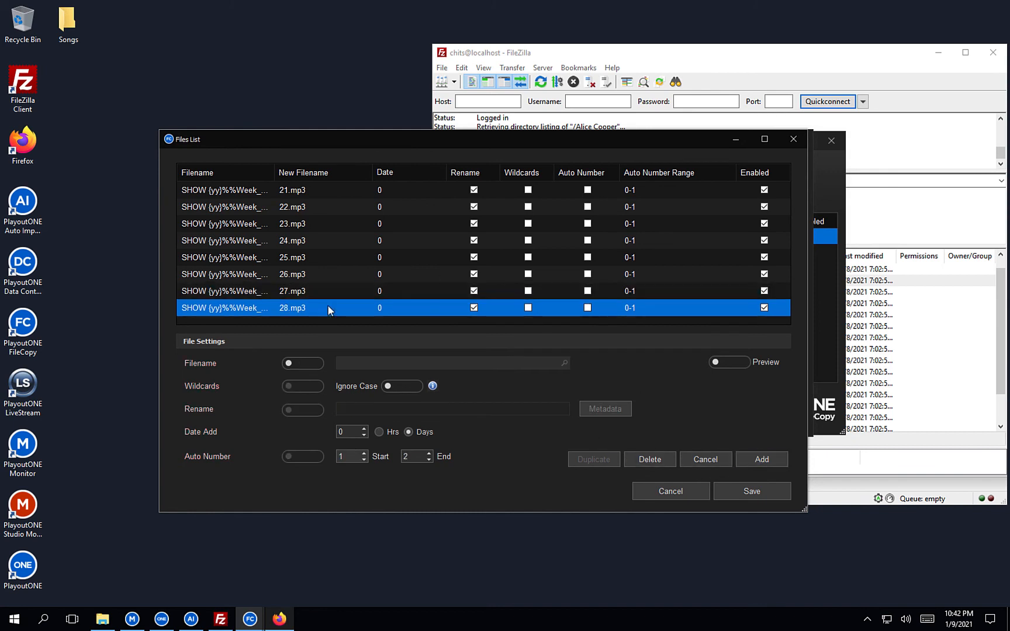
pyautogui.click(593, 459)
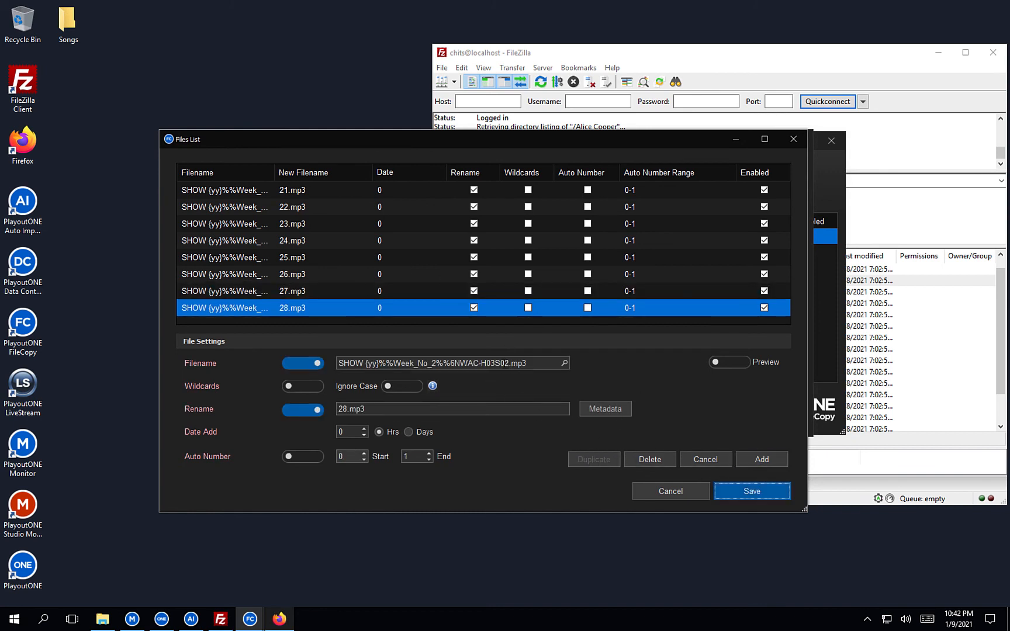
pyautogui.click(516, 363)
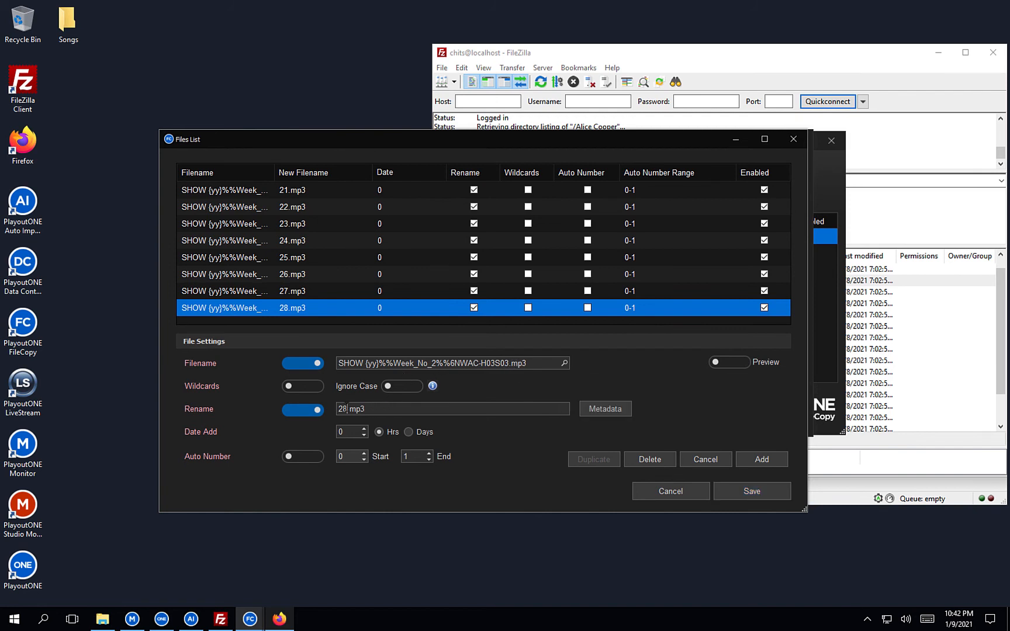
pyautogui.click(772, 462)
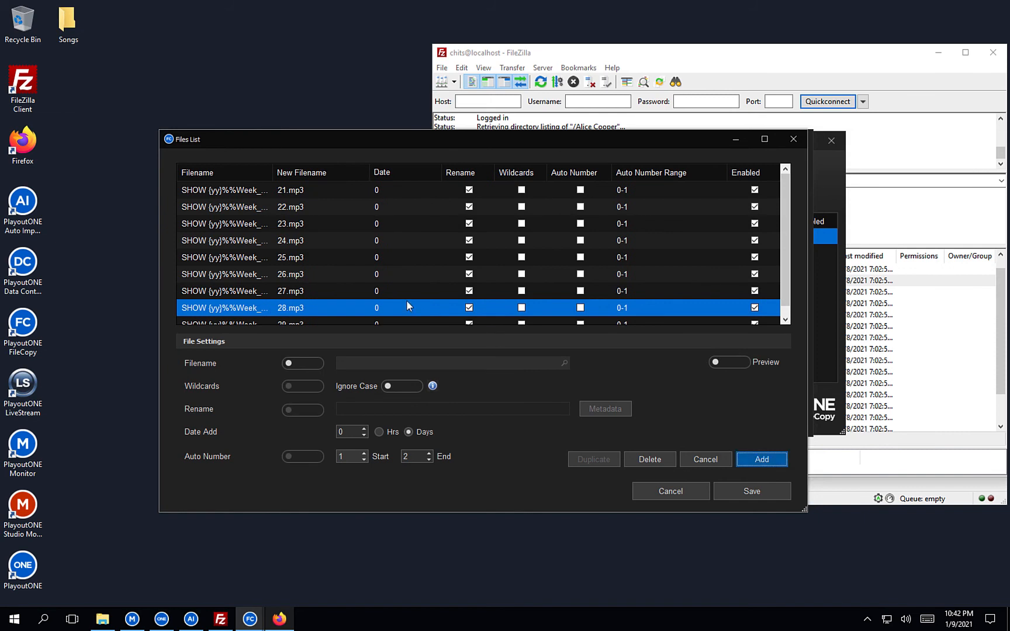
# Add a Files List entry fetching H04S01, renamed to 30.mp3.
pyautogui.scroll(-1, 380, 303)
pyautogui.click(353, 306)
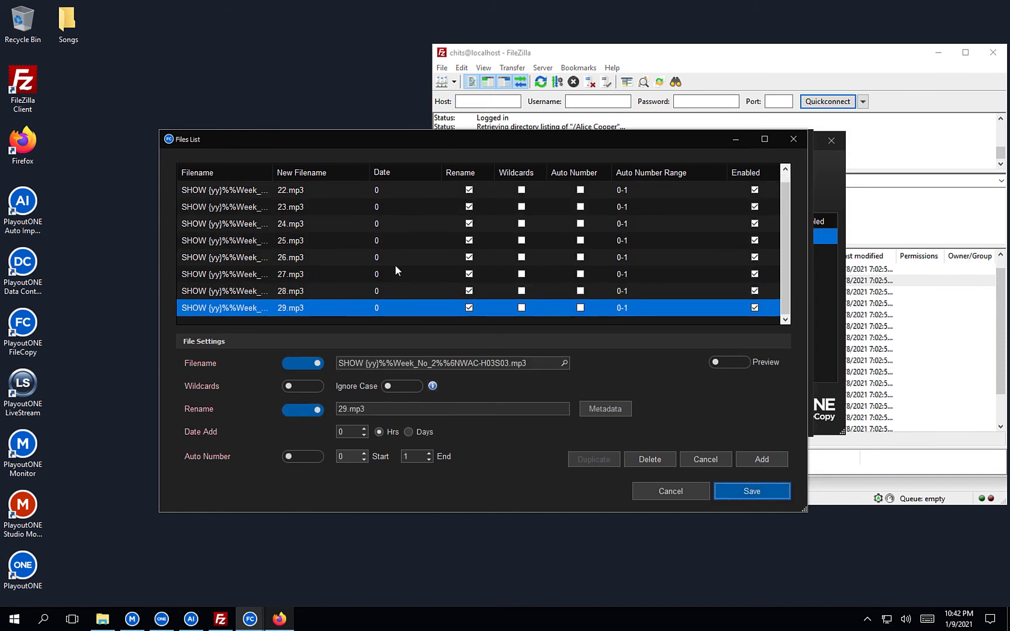
pyautogui.click(495, 363)
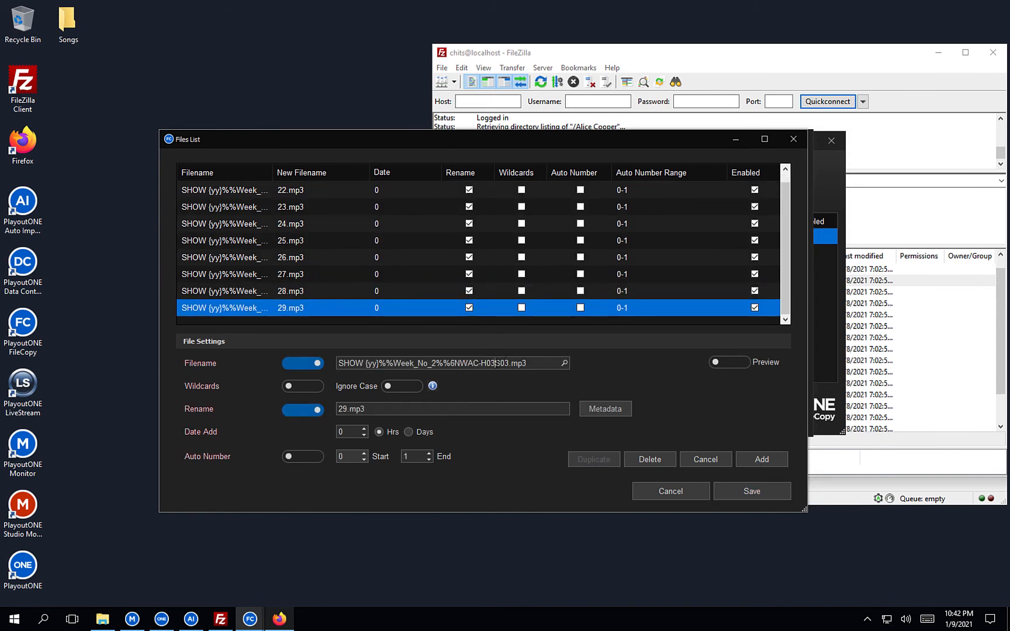
pyautogui.press('BackSpace')
pyautogui.write('4')
pyautogui.press('Right')
pyautogui.press('Right')
pyautogui.press('Right')
pyautogui.press('BackSpace')
pyautogui.write('1')
pyautogui.press('BackSpace')
pyautogui.press('BackSpace')
pyautogui.write('30')
pyautogui.click(757, 461)
# Reuse the 30.mp3 entry to add H04S02, renamed to 31.mp3.
pyautogui.scroll(-1, 503, 308)
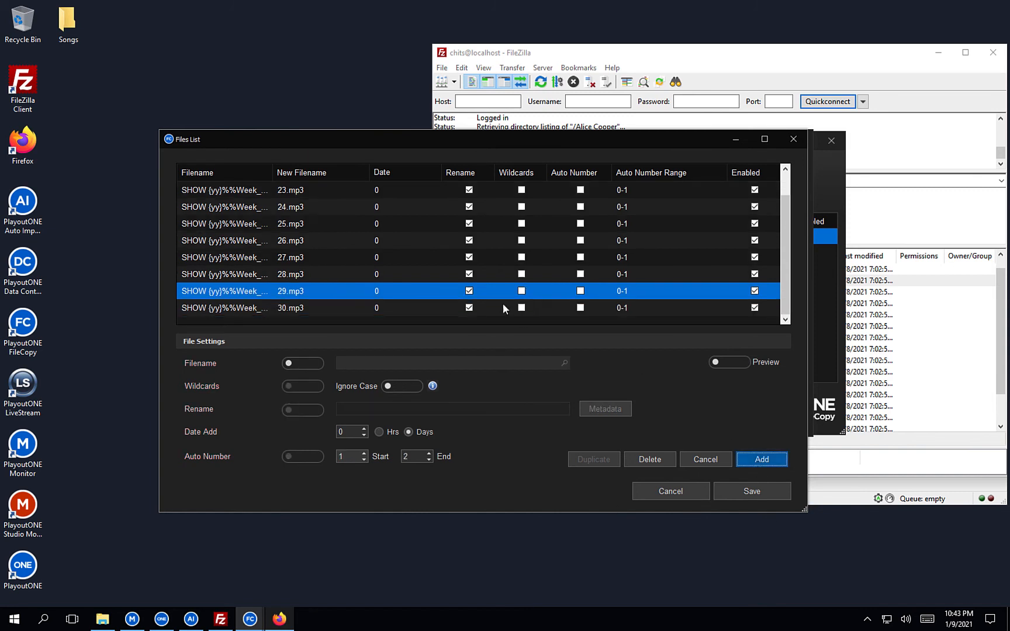
pyautogui.click(332, 307)
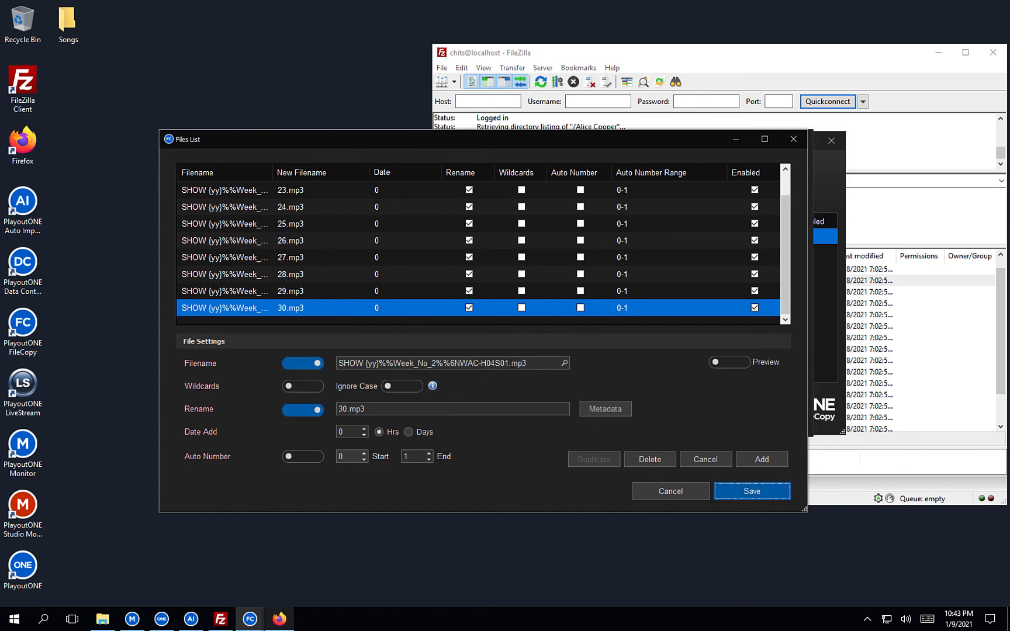
pyautogui.click(512, 364)
pyautogui.press('BackSpace')
pyautogui.write('2')
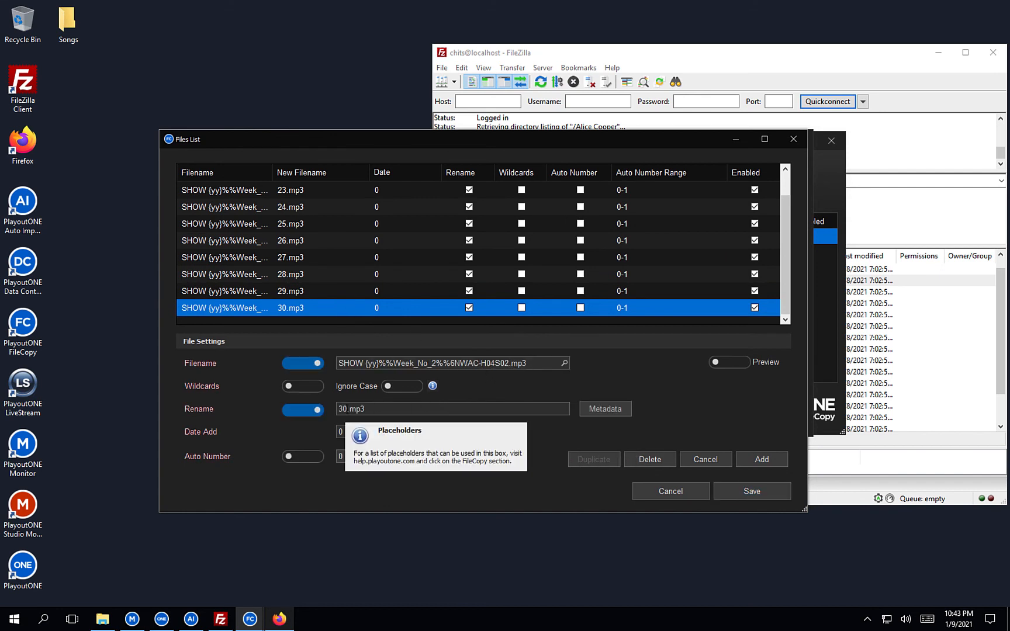
pyautogui.click(348, 410)
pyautogui.press('BackSpace')
pyautogui.write('1')
pyautogui.click(760, 460)
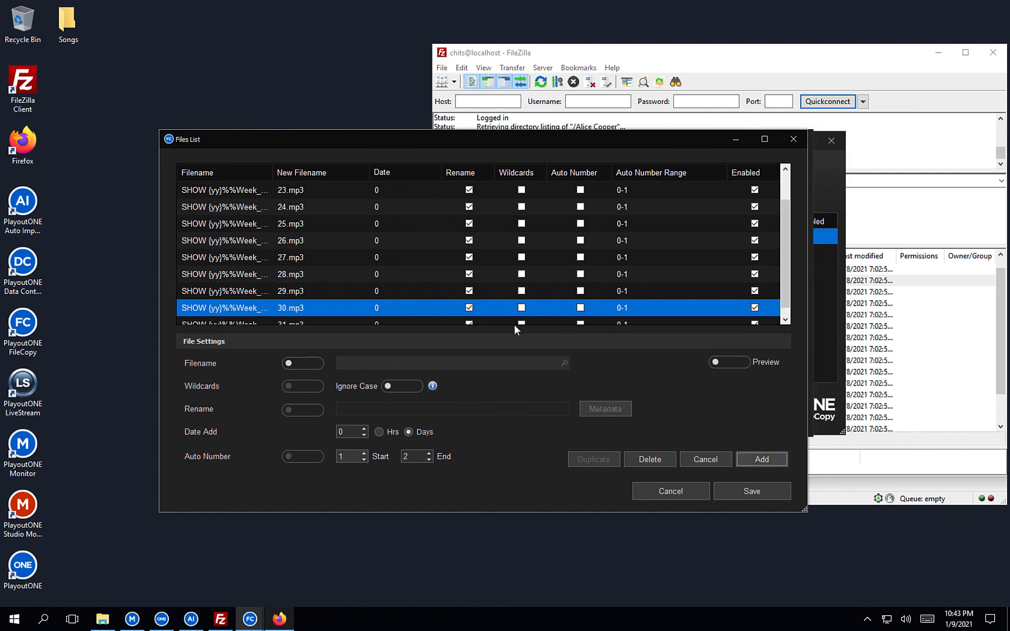
# Add the H04S03 entry with rename number 33.mp3.
pyautogui.scroll(-1, 421, 292)
pyautogui.click(337, 310)
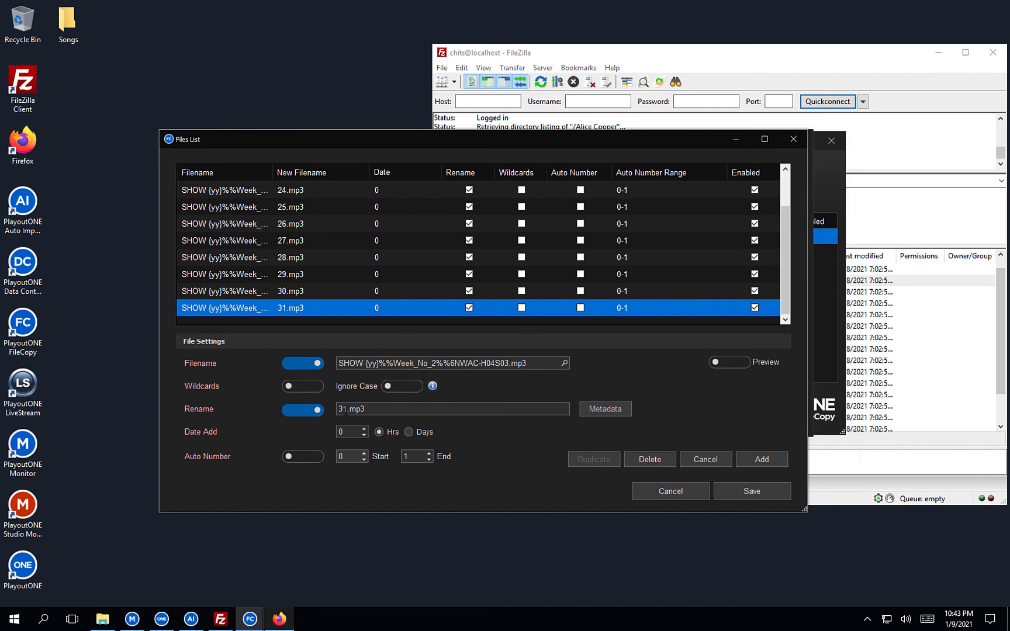
pyautogui.click(348, 409)
pyautogui.press('BackSpace')
pyautogui.write('3')
pyautogui.click(758, 460)
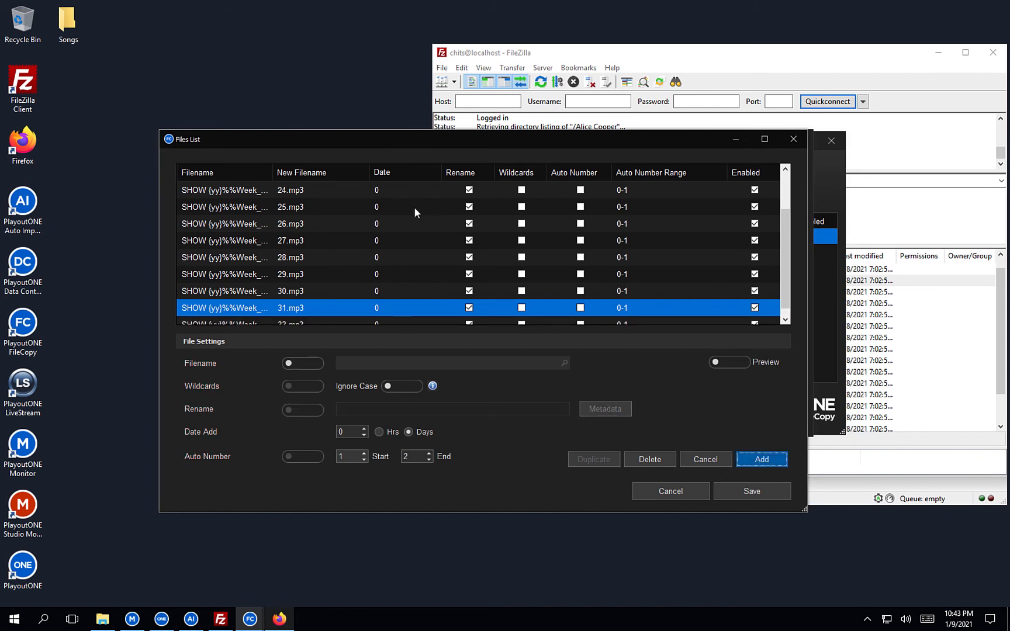
# Duplicate the 33.mp3 row and change it to fetch H05S01 as 34.mp3.
pyautogui.scroll(-1, 413, 205)
pyautogui.click(332, 308)
pyautogui.click(587, 459)
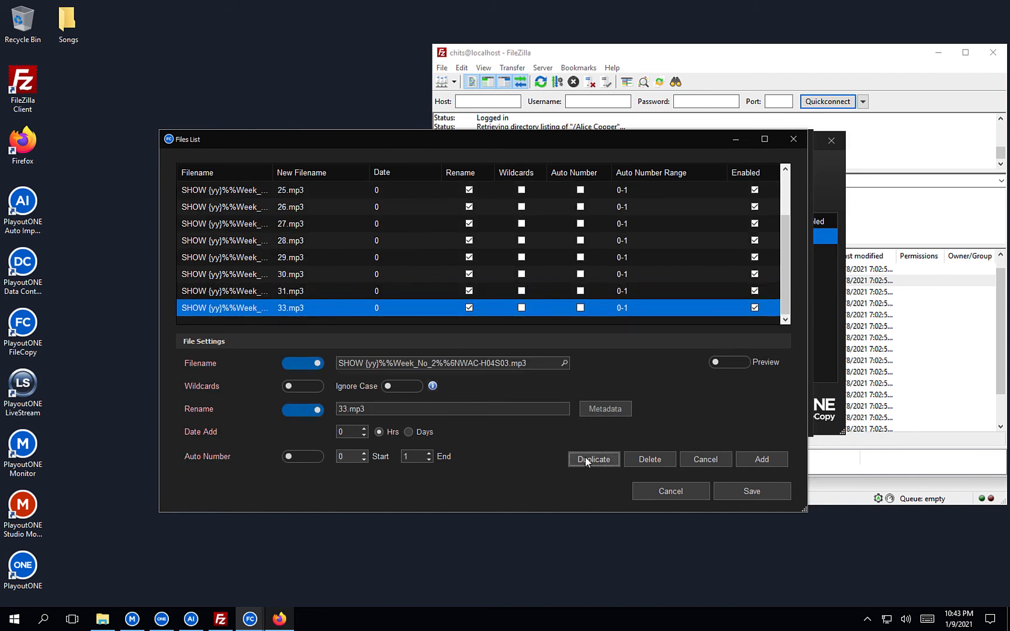
pyautogui.press('BackSpace')
pyautogui.write('5')
pyautogui.press('Delete')
pyautogui.write('1')
pyautogui.click(347, 409)
pyautogui.press('BackSpace')
pyautogui.write('5')
pyautogui.click(760, 461)
# Reuse the 34.mp3 entry to add H05S02, renamed to 35.mp3.
pyautogui.scroll(-1, 424, 305)
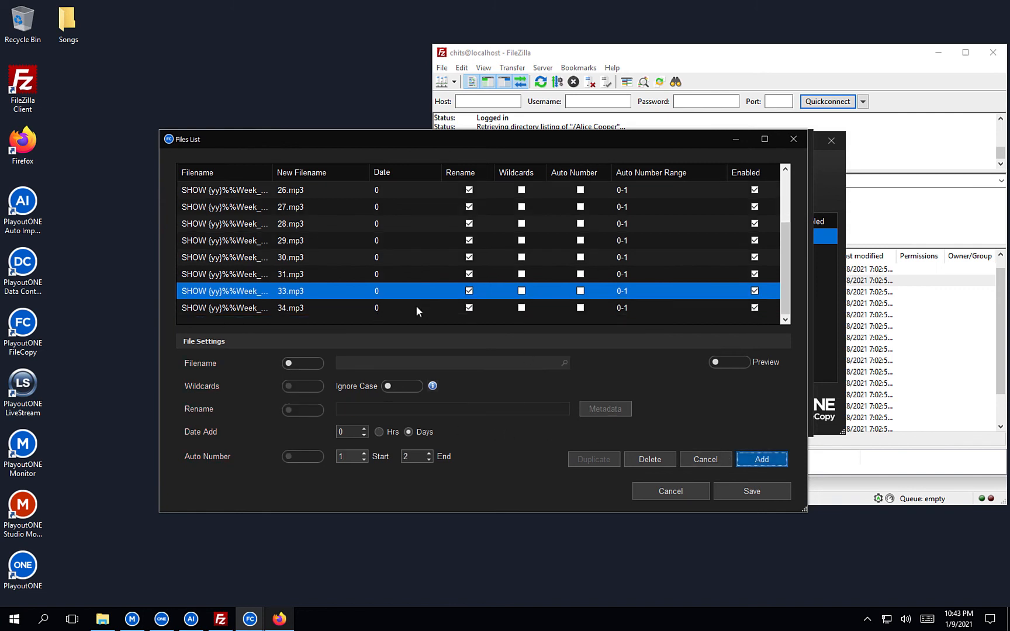
pyautogui.click(416, 306)
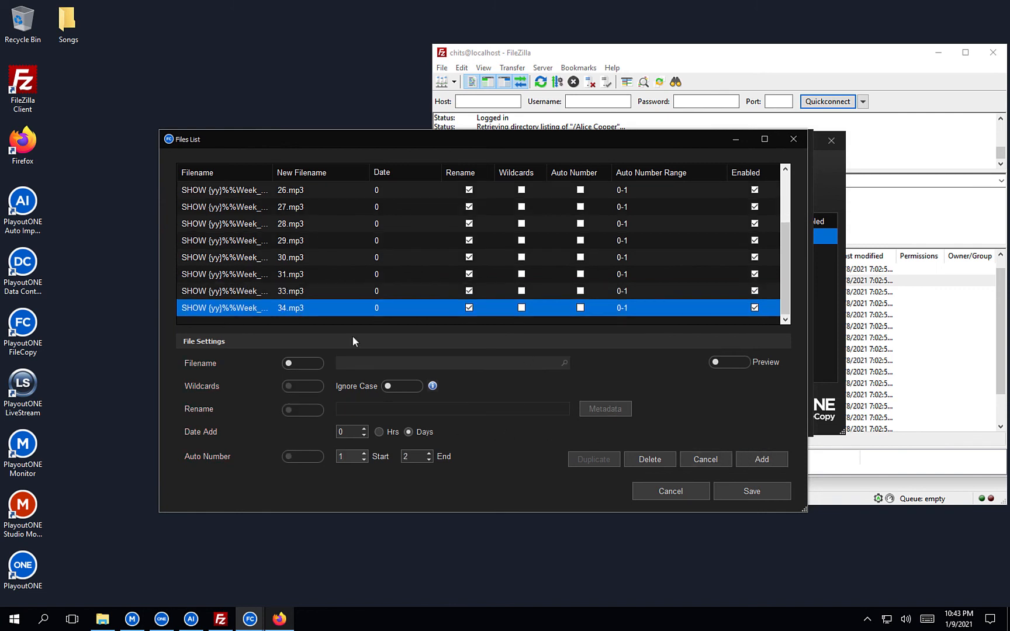
pyautogui.click(508, 363)
pyautogui.press('BackSpace')
pyautogui.write('2')
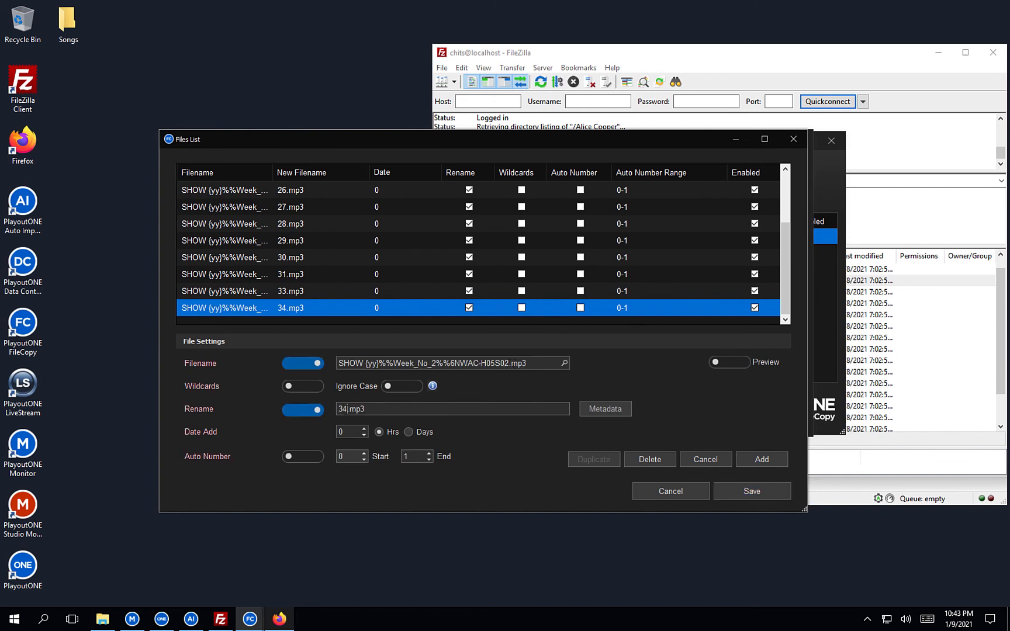
pyautogui.press('BackSpace')
pyautogui.write('5')
pyautogui.click(761, 459)
# Duplicate the 35.mp3 row to add H05S03, renamed to 36.mp3.
pyautogui.scroll(-1, 501, 300)
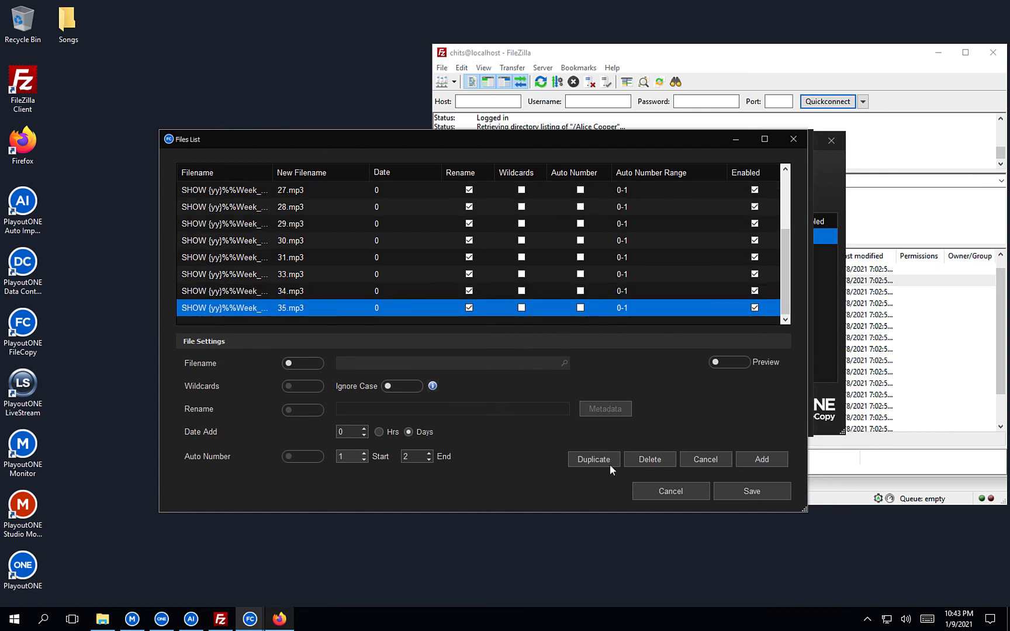
pyautogui.click(609, 464)
pyautogui.click(506, 363)
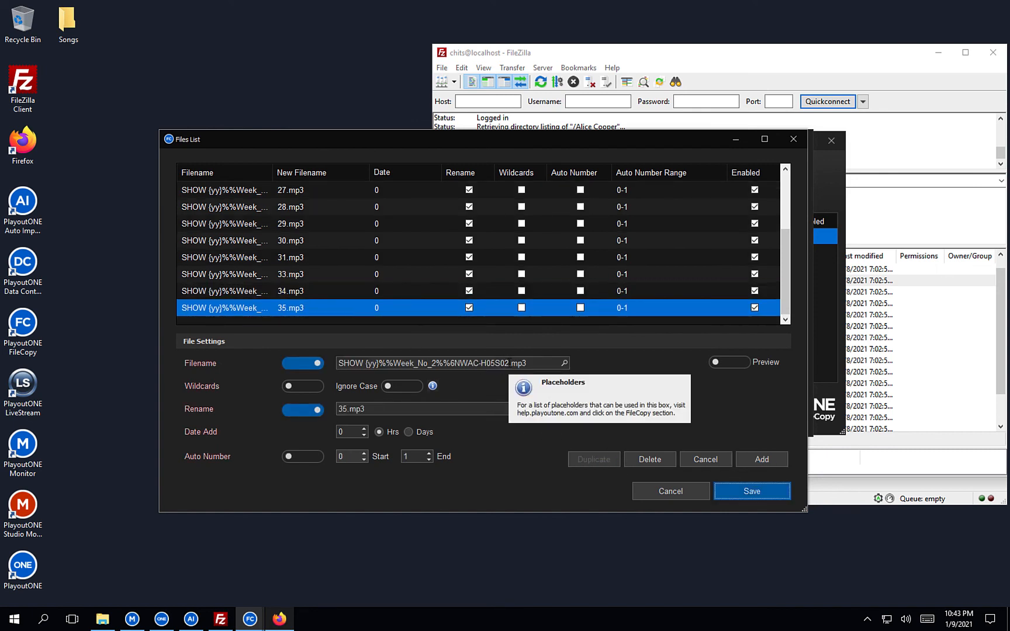
pyautogui.press('BackSpace')
pyautogui.write('3')
pyautogui.click(345, 408)
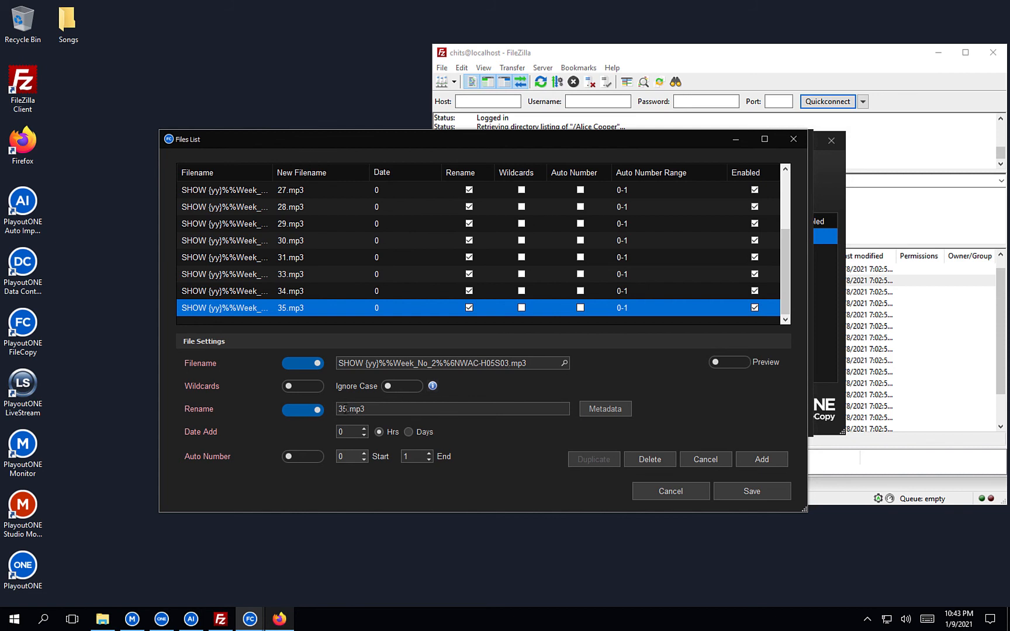
pyautogui.press('BackSpace')
pyautogui.write('6')
pyautogui.click(746, 459)
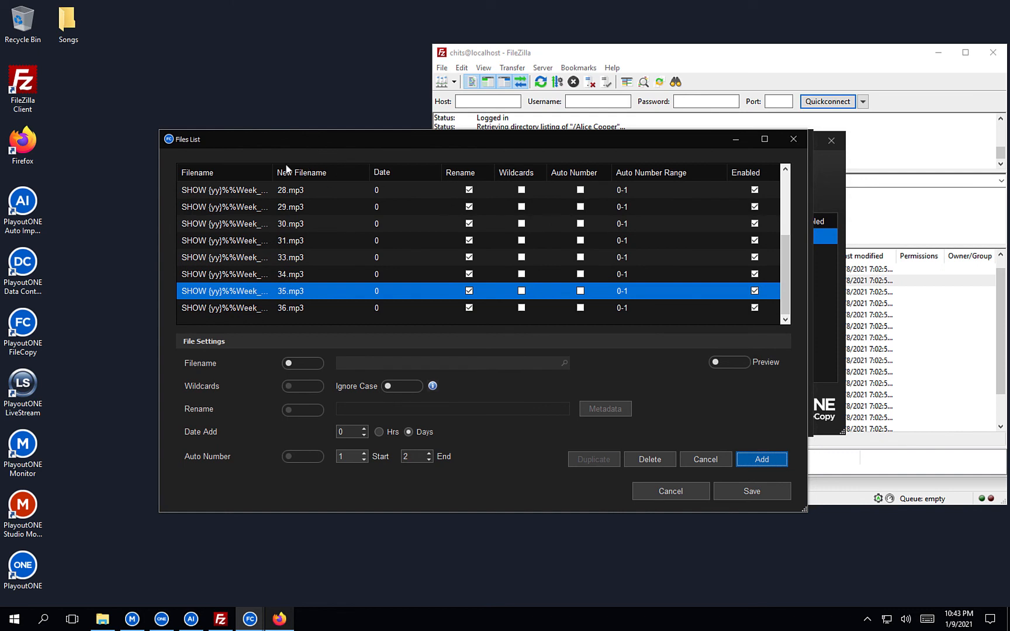
# Widen Filename and enable Preview to show names like SHOW 21016NWAC-H05S03.mp3, then bring FileZilla forward.
pyautogui.moveTo(271, 172); pyautogui.dragTo(415, 172)
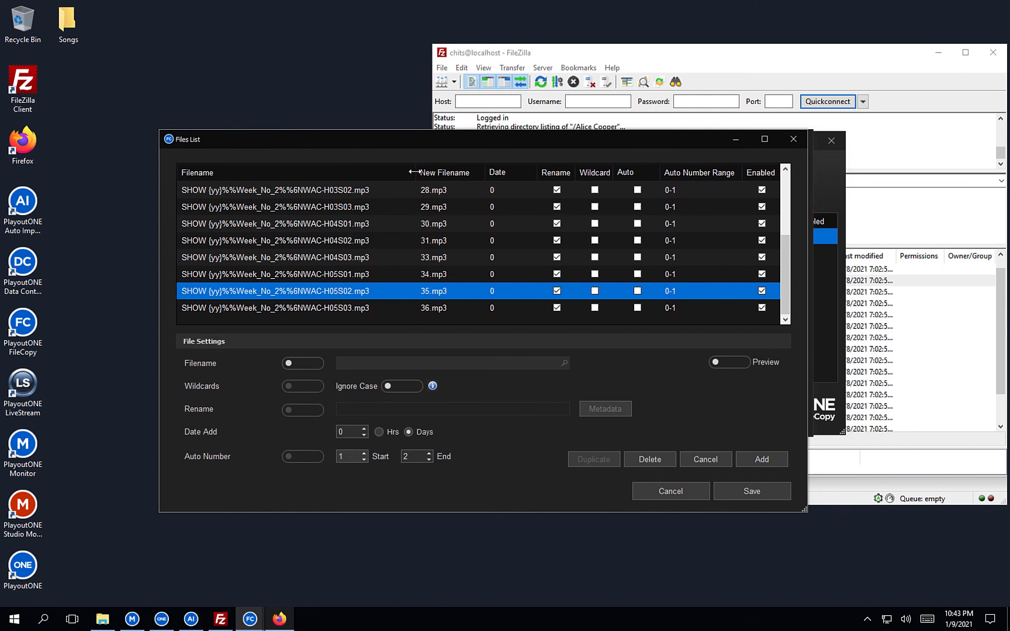
pyautogui.click(723, 361)
pyautogui.click(724, 362)
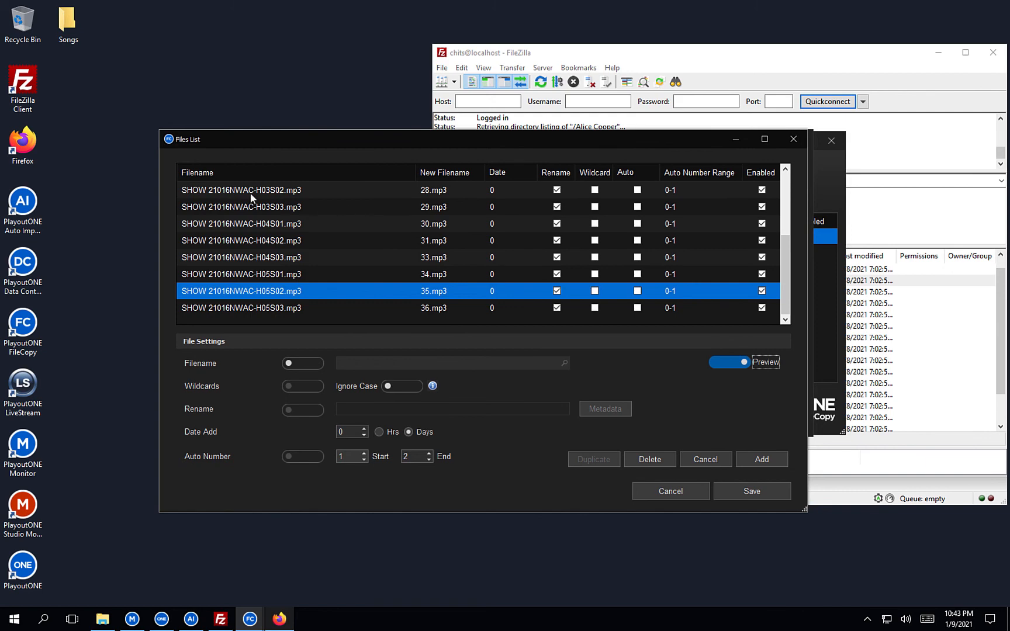
pyautogui.click(963, 337)
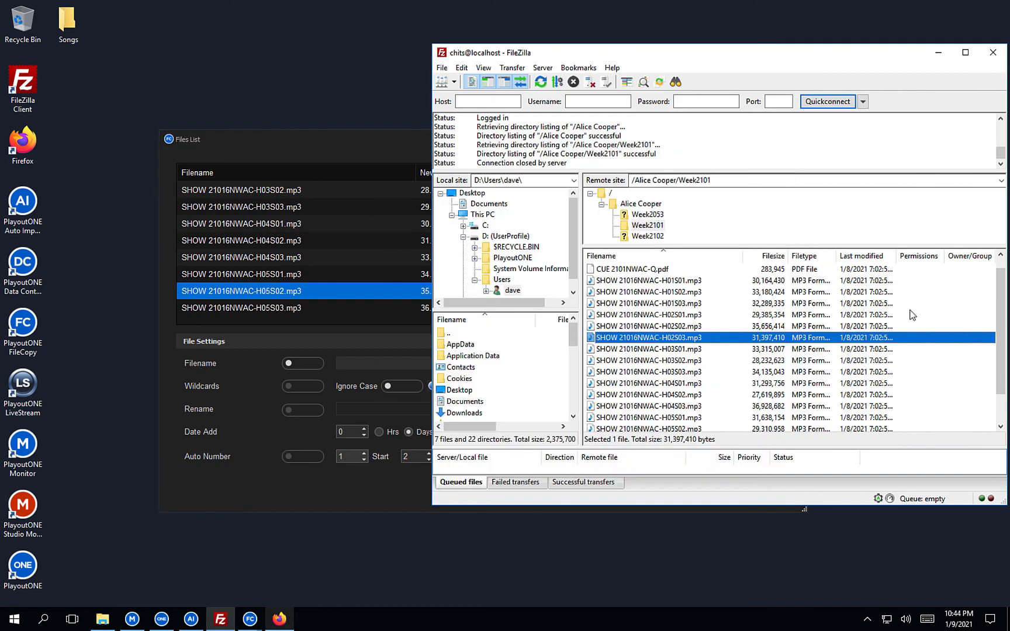
# Select H01S01 in FileZilla's Week2101 listing to compare names, then return to the Files List.
pyautogui.click(646, 281)
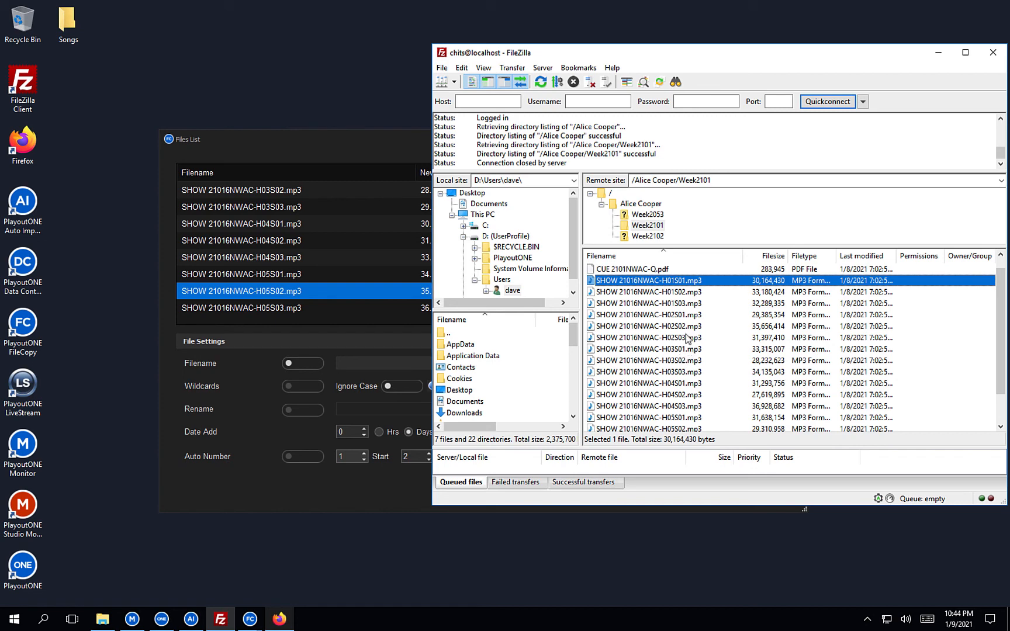
pyautogui.click(305, 151)
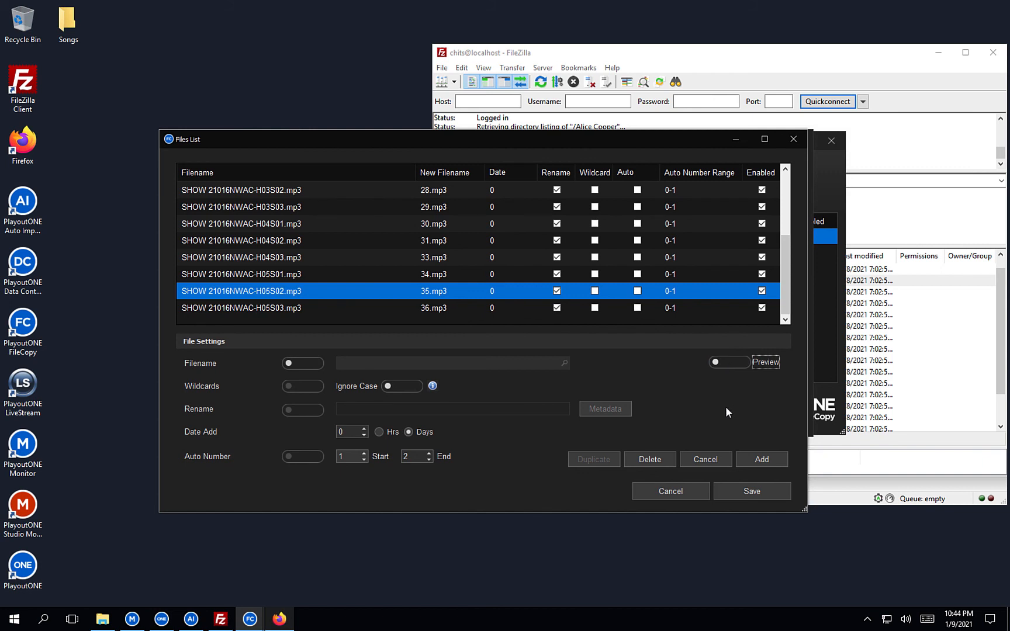
# Save the Alice Cooper job to Auto Importer > Pre-Recorded Shows, scheduled Thursdays at 12:00 AM.
pyautogui.click(743, 490)
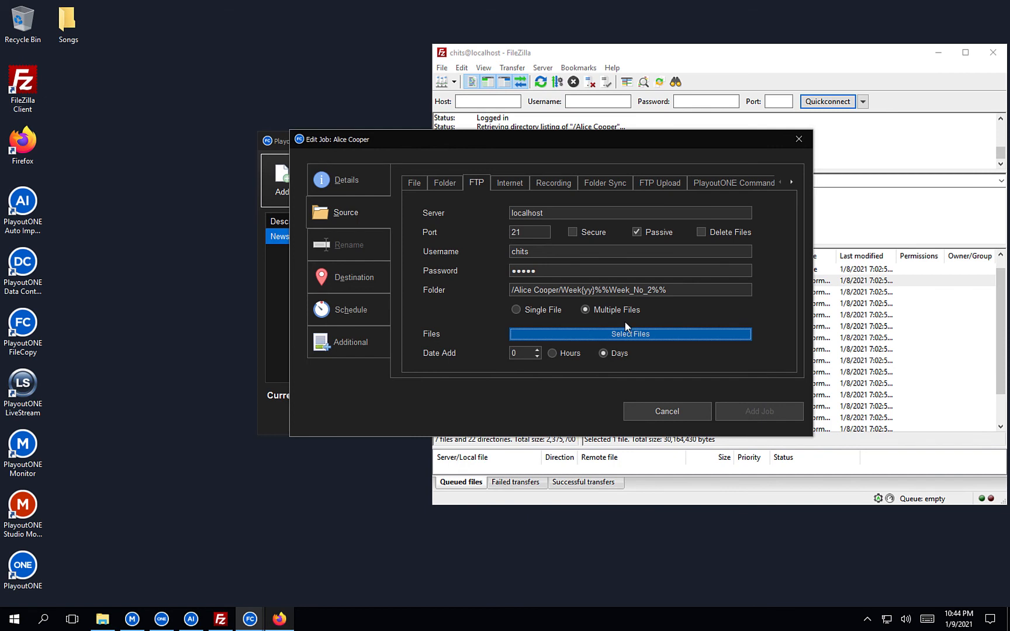
pyautogui.click(361, 272)
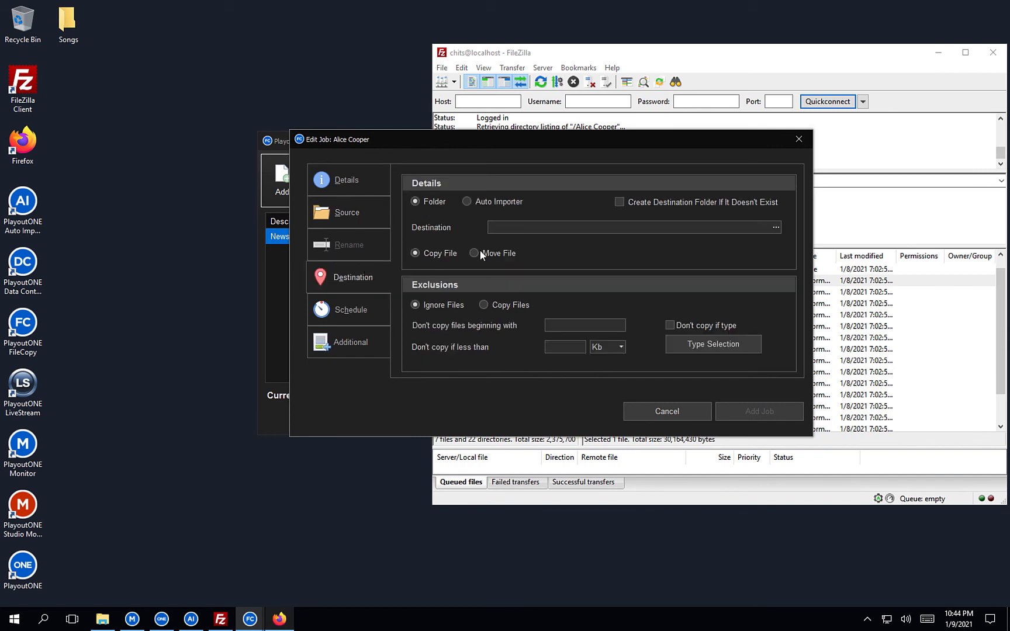
pyautogui.click(501, 201)
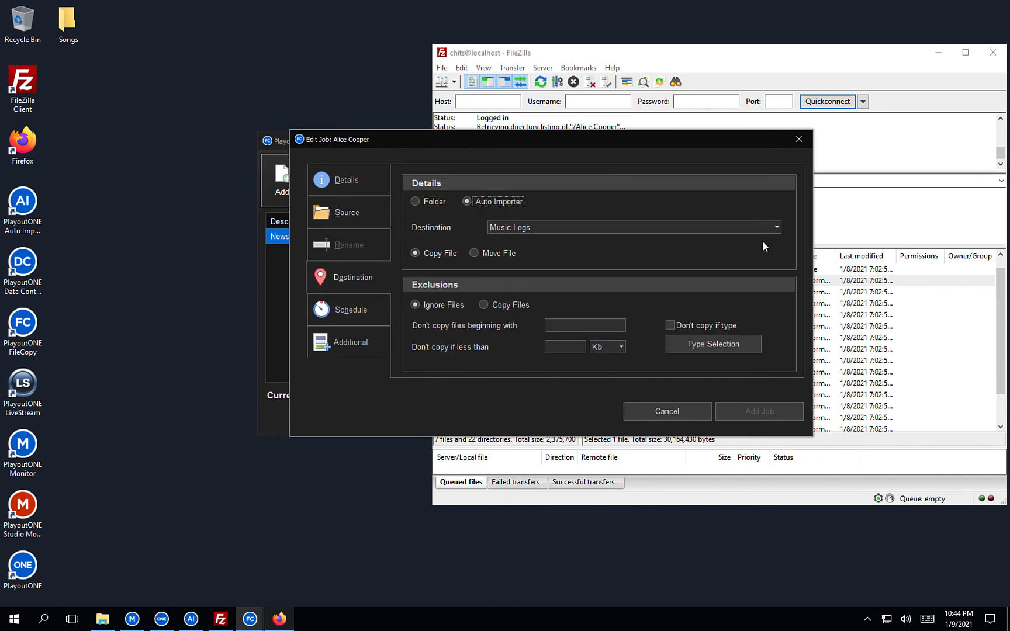
pyautogui.click(776, 227)
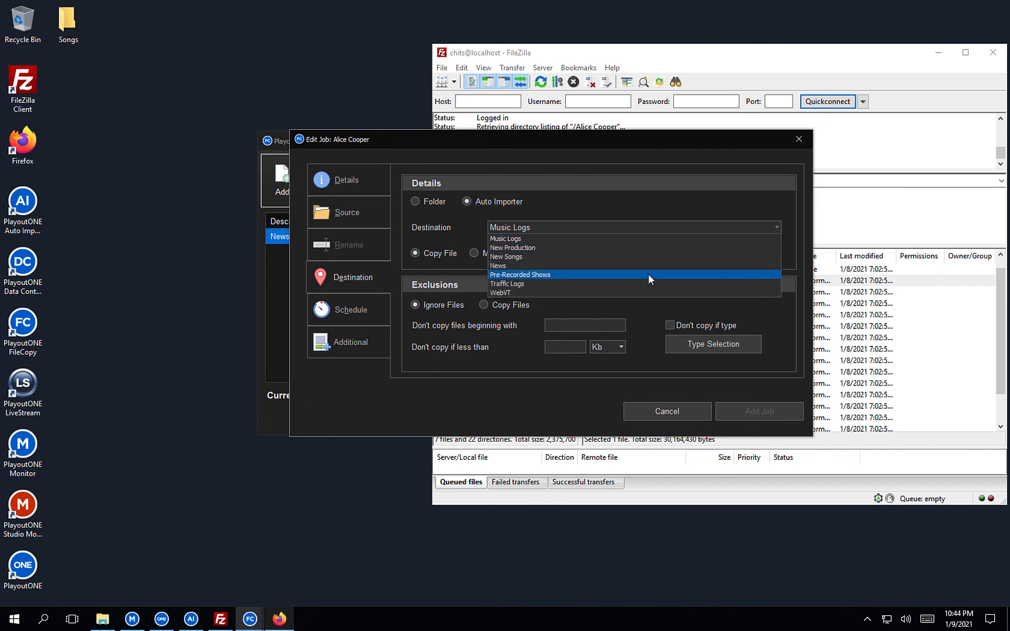
pyautogui.click(643, 276)
pyautogui.click(366, 308)
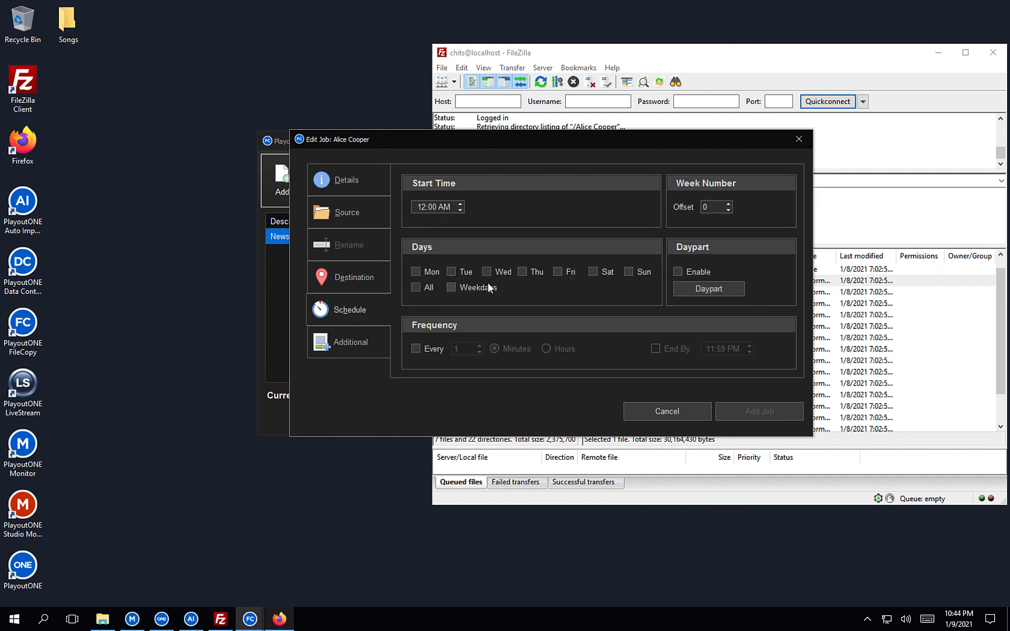
pyautogui.click(523, 271)
pyautogui.click(755, 412)
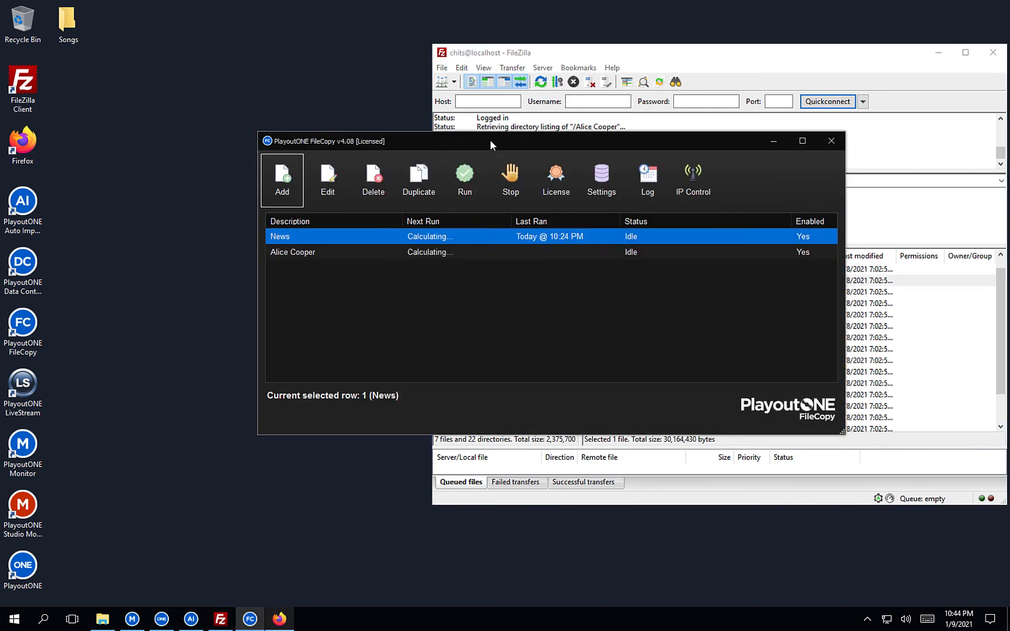
# Select the Alice Cooper job and run it manually now.
pyautogui.moveTo(490, 144); pyautogui.dragTo(430, 135)
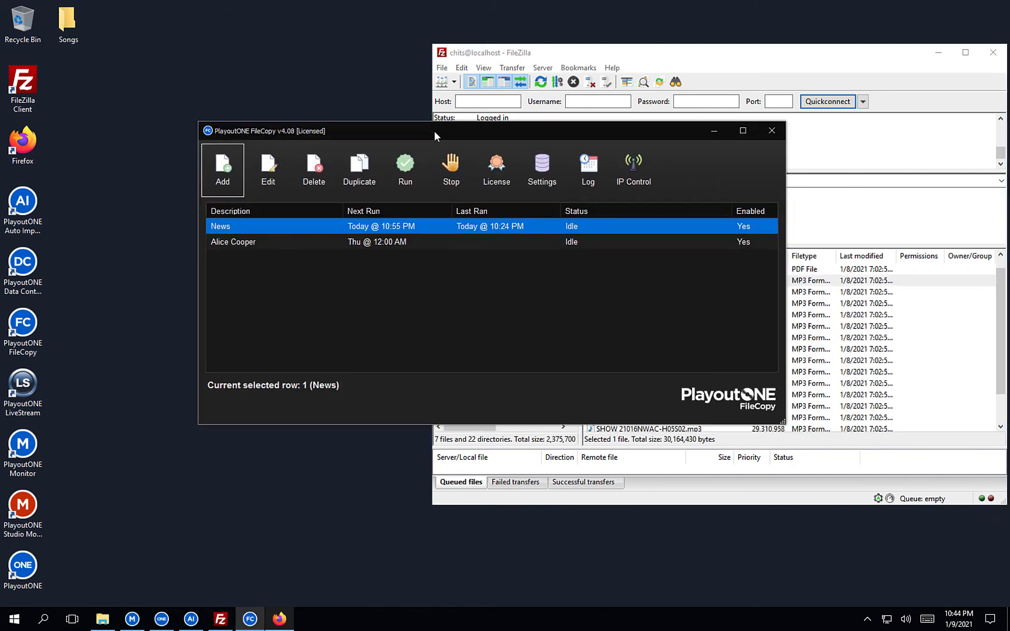
pyautogui.click(374, 246)
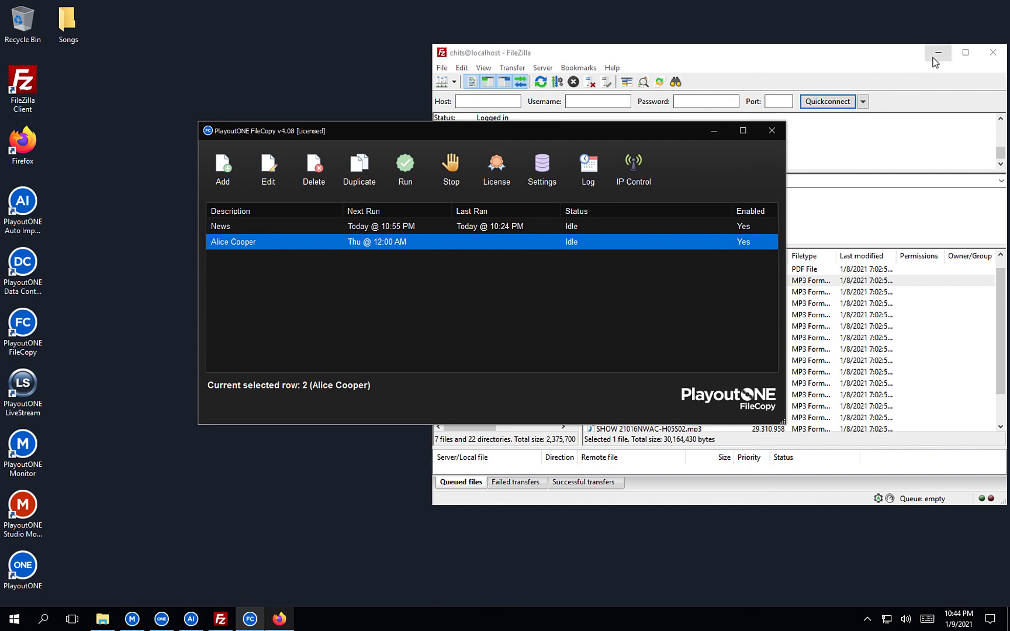
pyautogui.click(937, 53)
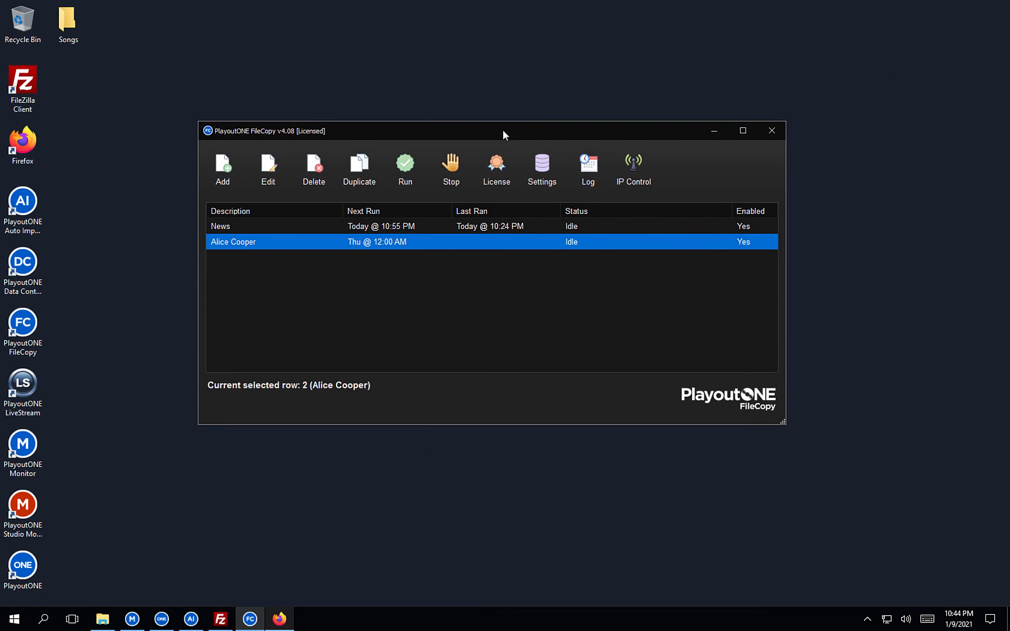
pyautogui.click(412, 170)
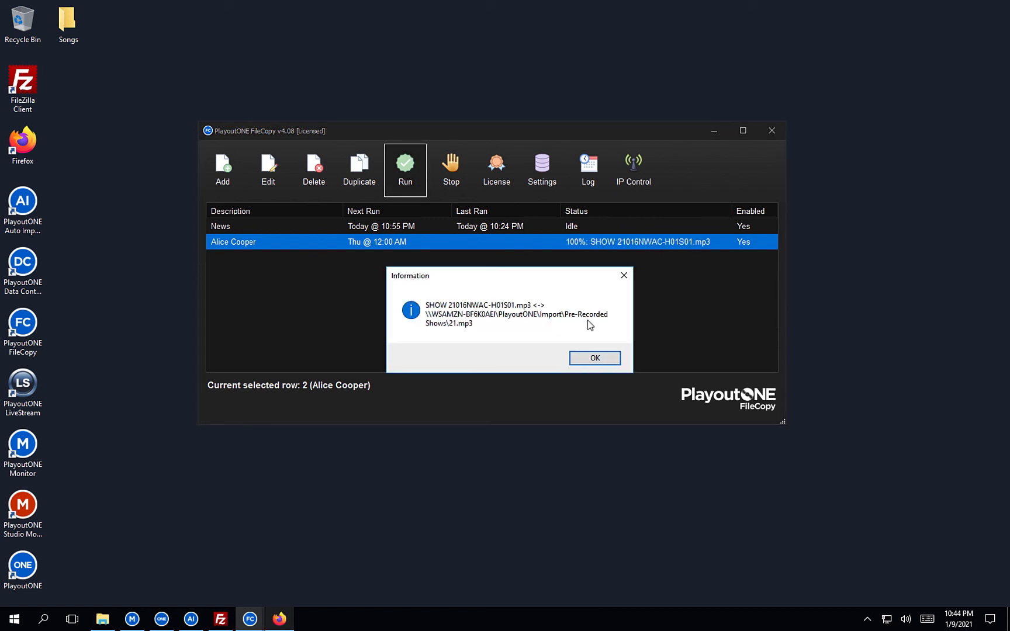
# Acknowledge every copied-file Information notice until the job shows Idle, last ran 10:45 PM.
pyautogui.click(582, 362)
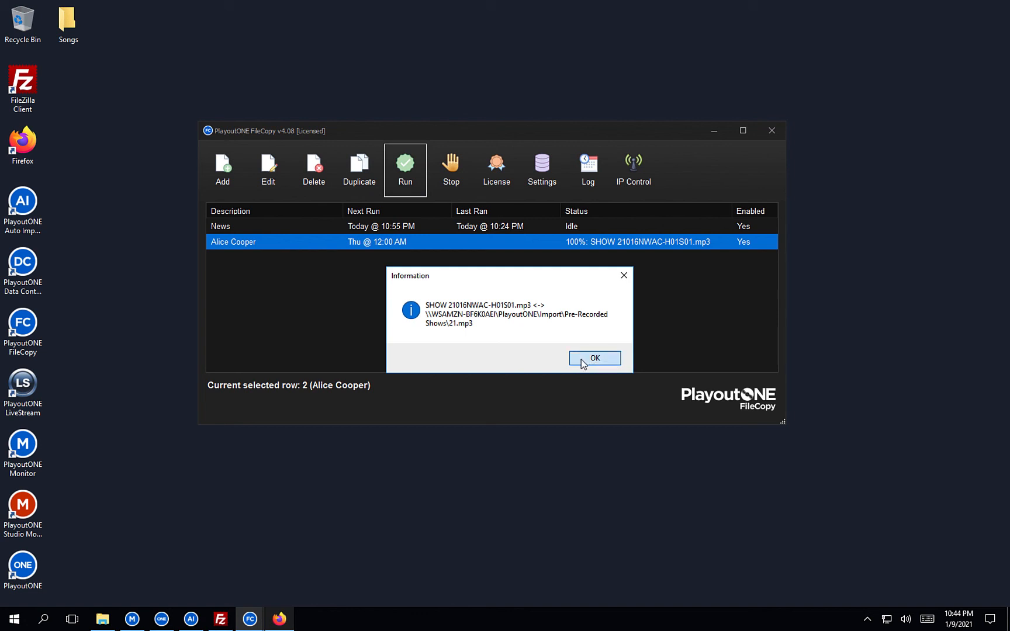
pyautogui.click(582, 361)
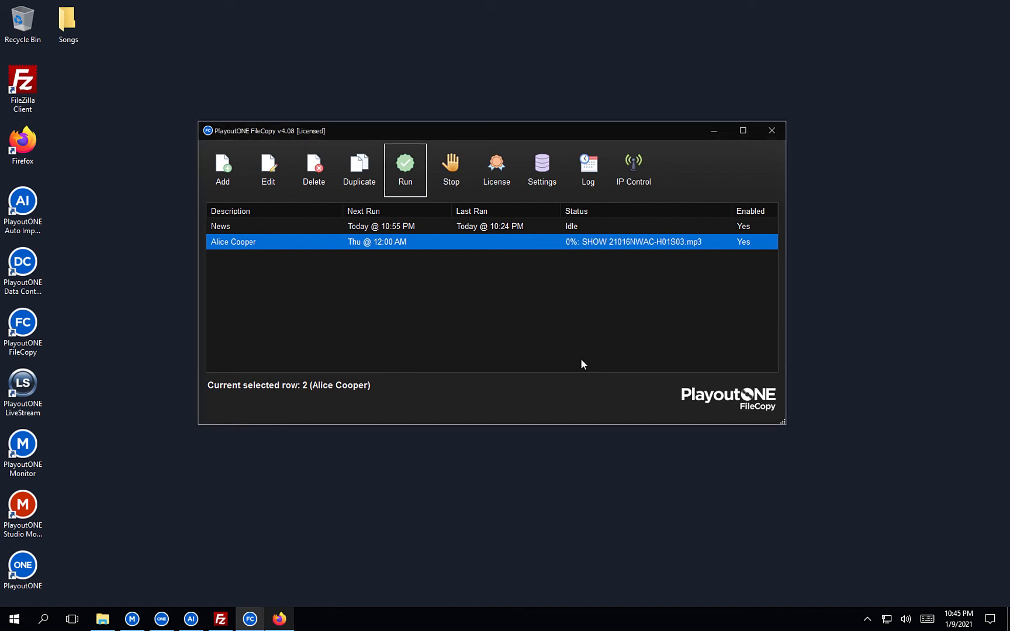
pyautogui.click(582, 361)
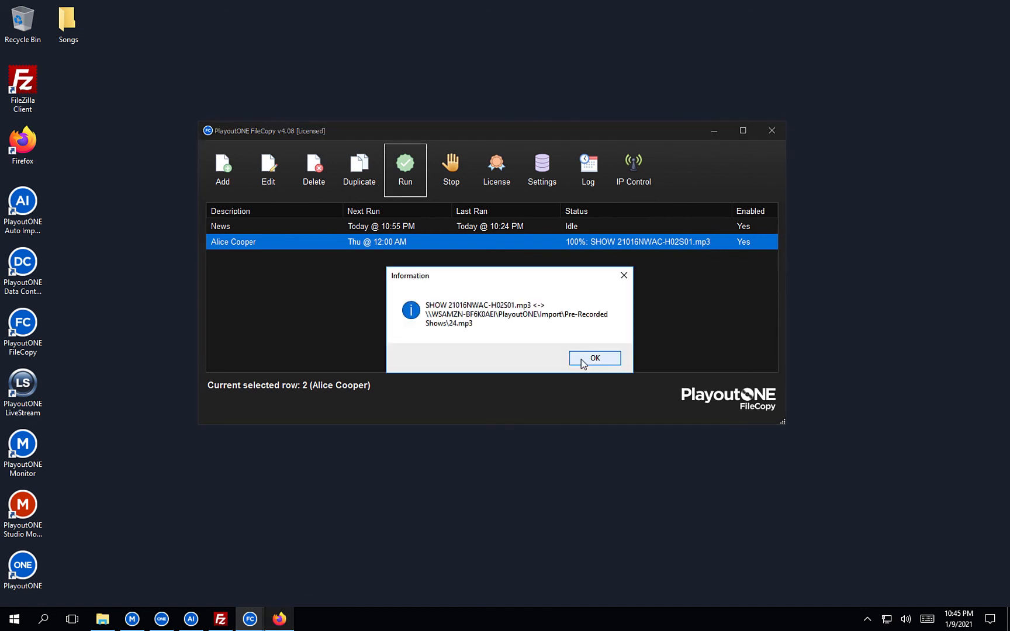
pyautogui.click(585, 362)
pyautogui.click(587, 363)
pyautogui.click(586, 363)
pyautogui.click(587, 363)
pyautogui.click(586, 363)
pyautogui.click(586, 363)
pyautogui.click(587, 363)
pyautogui.click(587, 363)
pyautogui.click(587, 363)
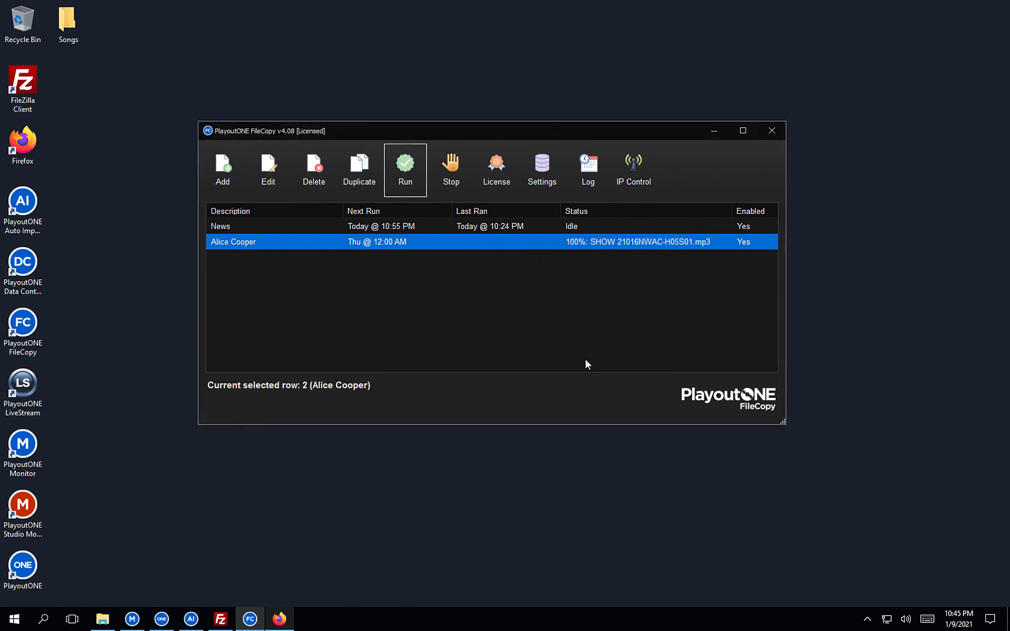
pyautogui.click(587, 363)
pyautogui.click(587, 363)
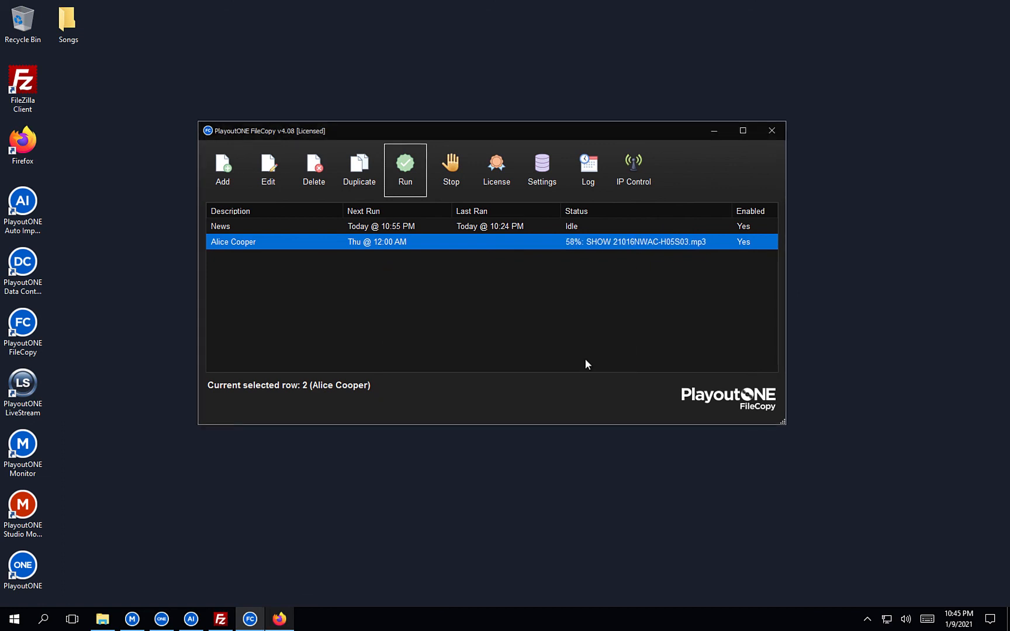
pyautogui.click(586, 363)
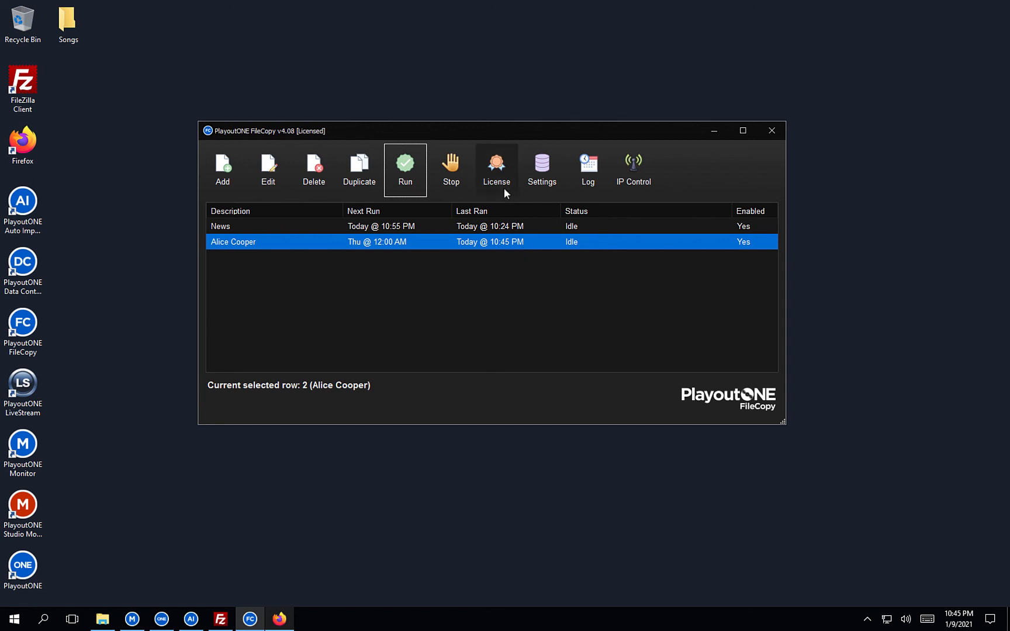
# Switch to the Auto Importer from the taskbar to check the imports.
pyautogui.click(191, 618)
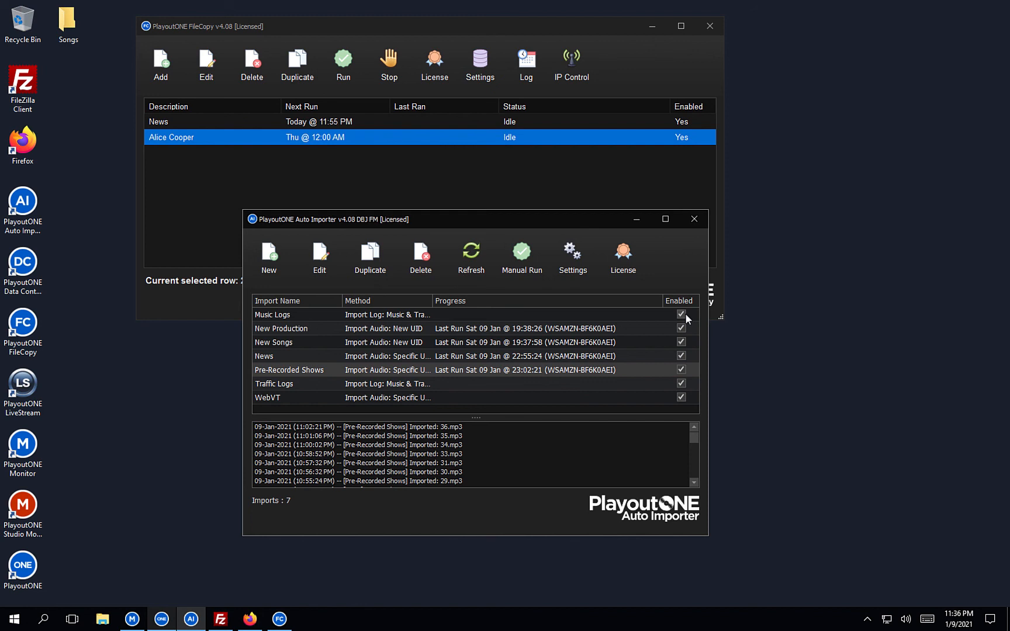
# Review FileCopy's SQL settings, cancel without changes, and bring PlayoutONE Pro forward.
pyautogui.click(478, 82)
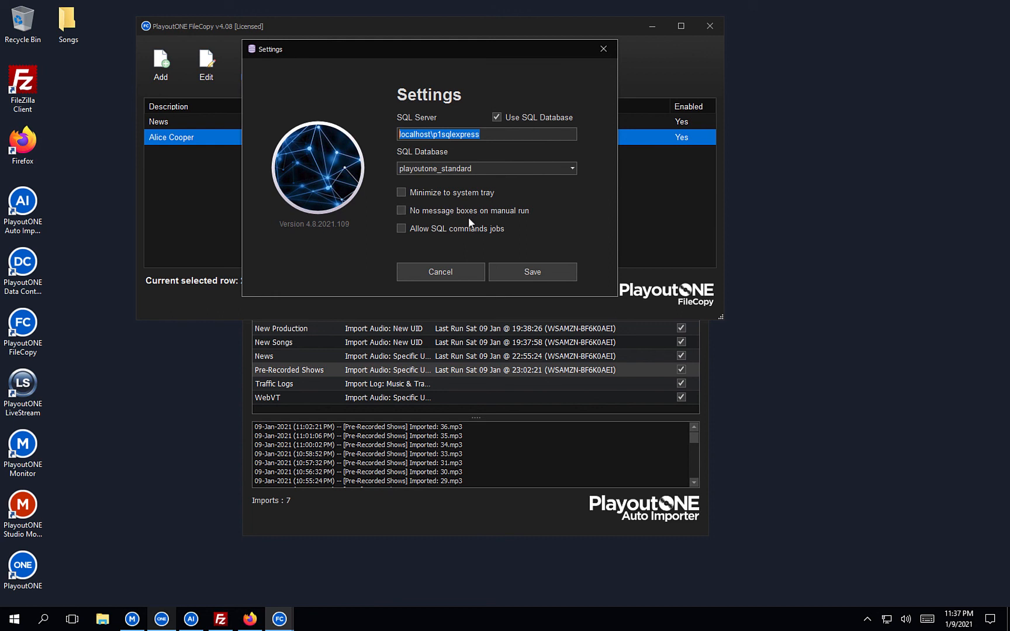
pyautogui.click(441, 273)
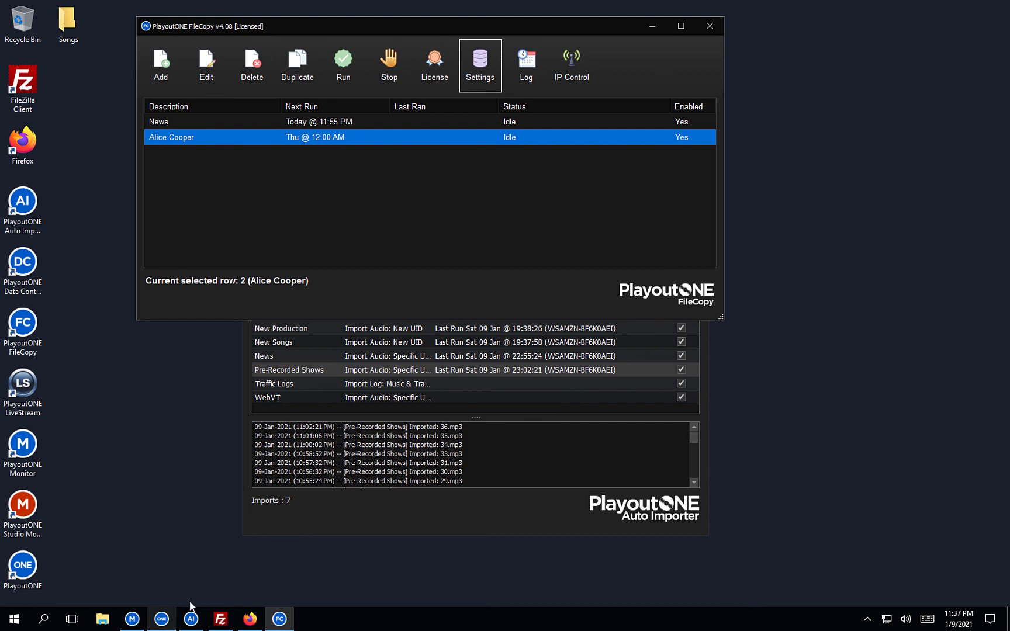
pyautogui.click(163, 620)
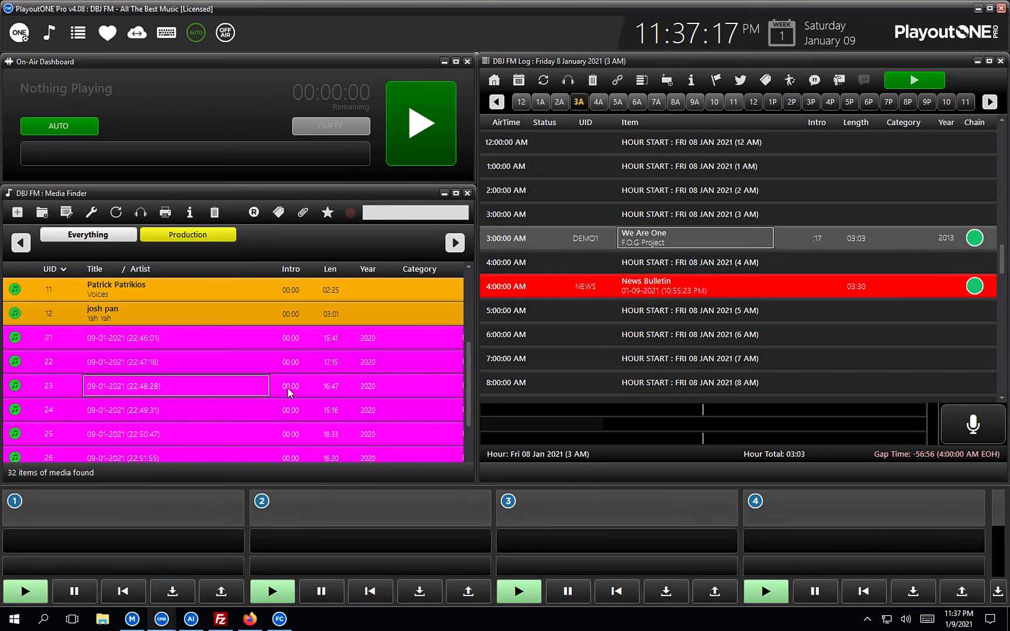
# Scroll the Media Finder to the imported 09-01-2021 show files and select row 21.
pyautogui.scroll(-1, 289, 393)
pyautogui.scroll(-1, 289, 393)
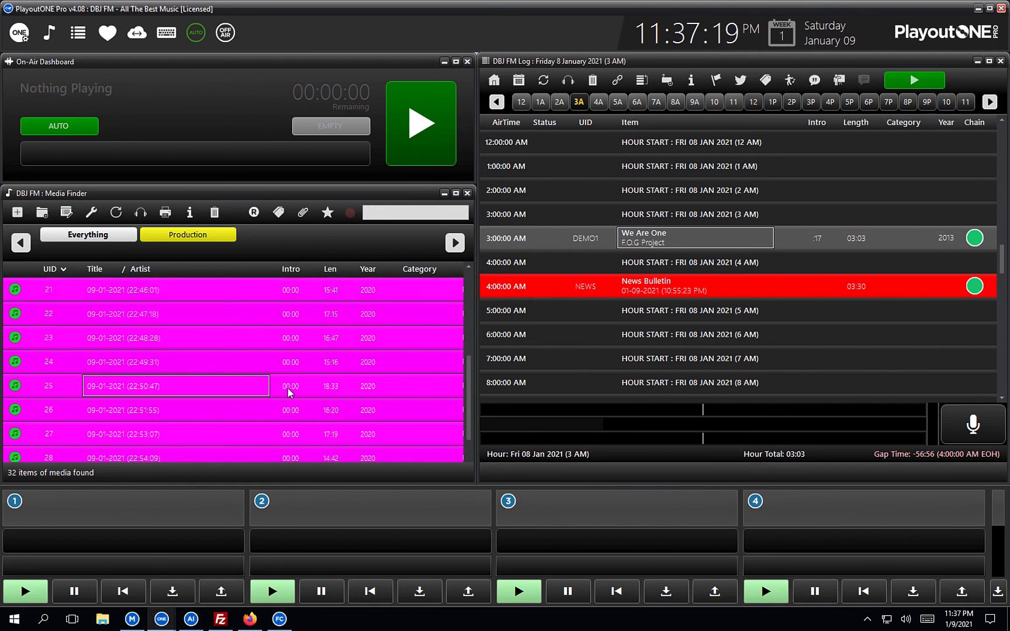
pyautogui.scroll(-3, 288, 392)
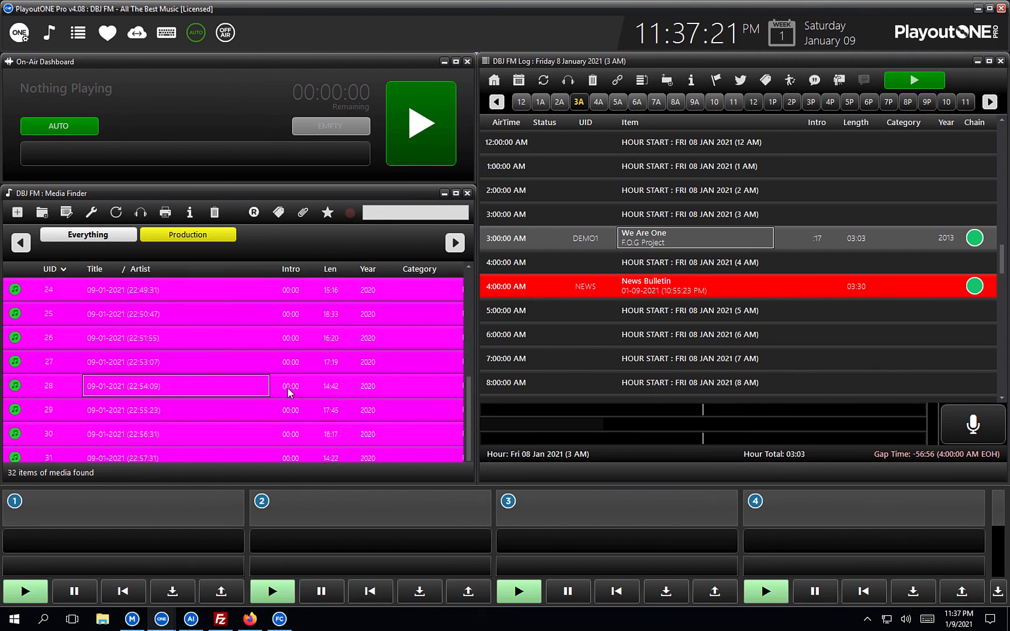
pyautogui.scroll(-3, 289, 393)
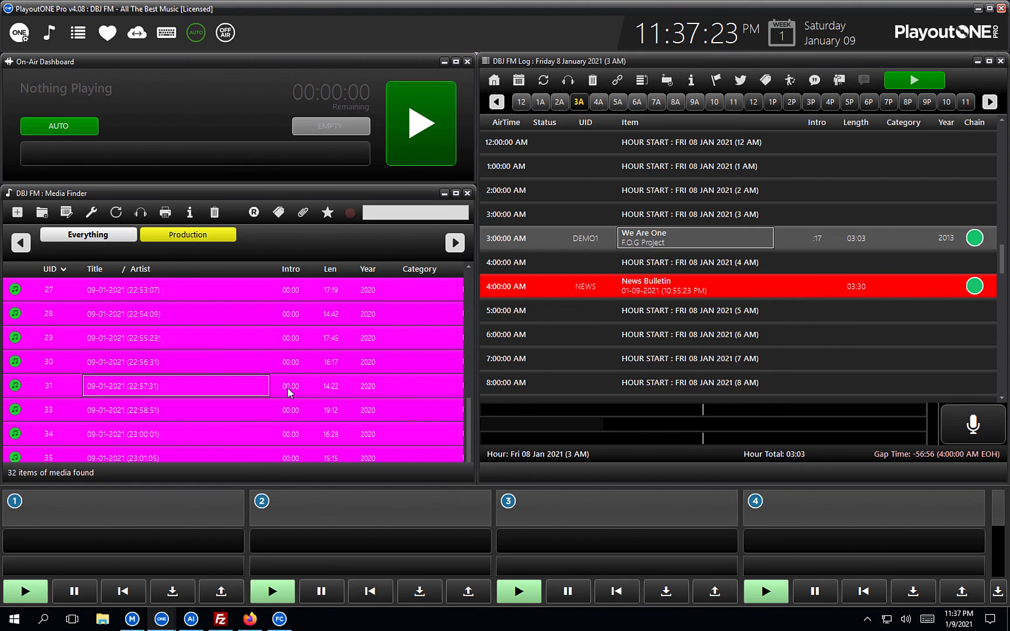
pyautogui.scroll(-1, 289, 393)
pyautogui.scroll(-1, 289, 393)
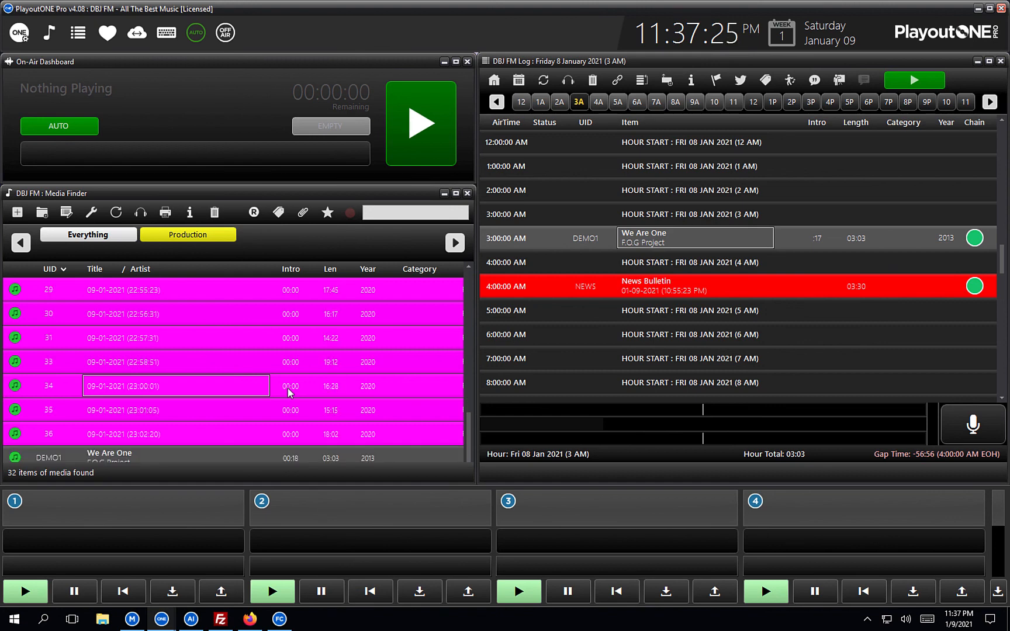
pyautogui.scroll(6, 289, 392)
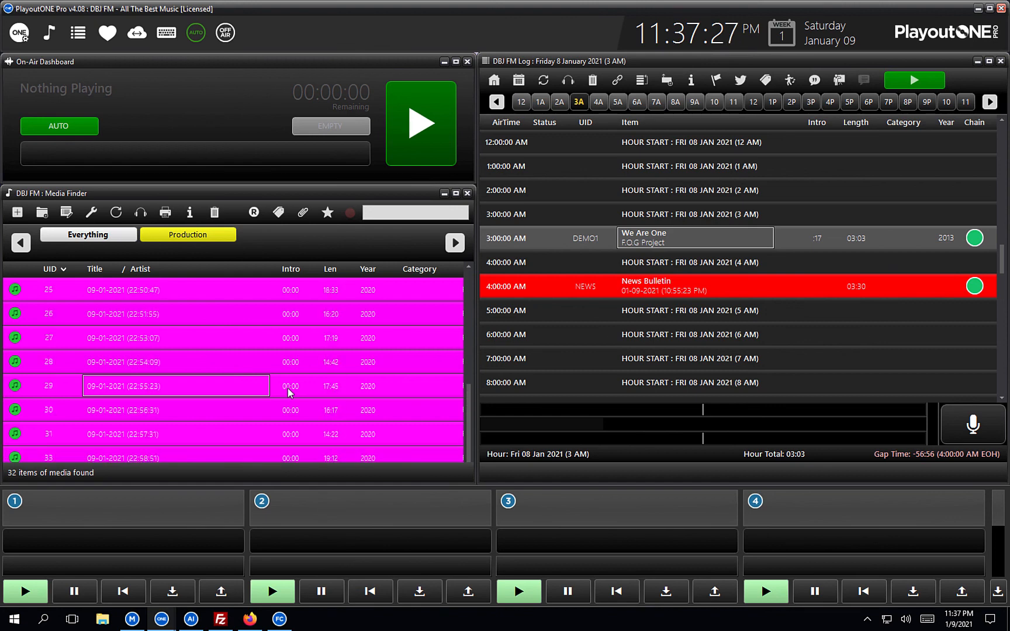
pyautogui.scroll(2, 288, 393)
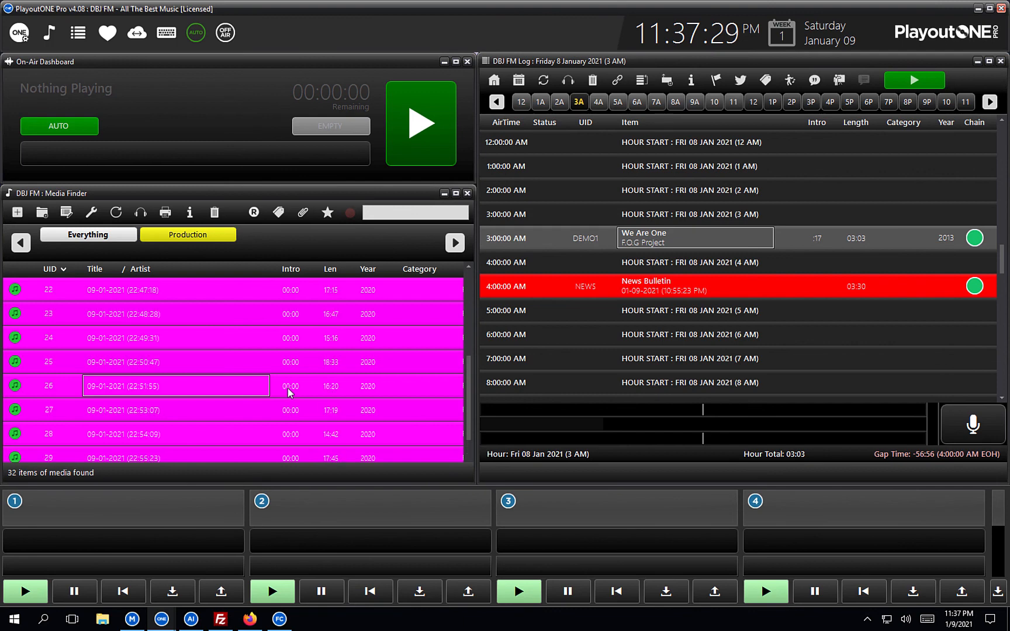
pyautogui.scroll(1, 288, 393)
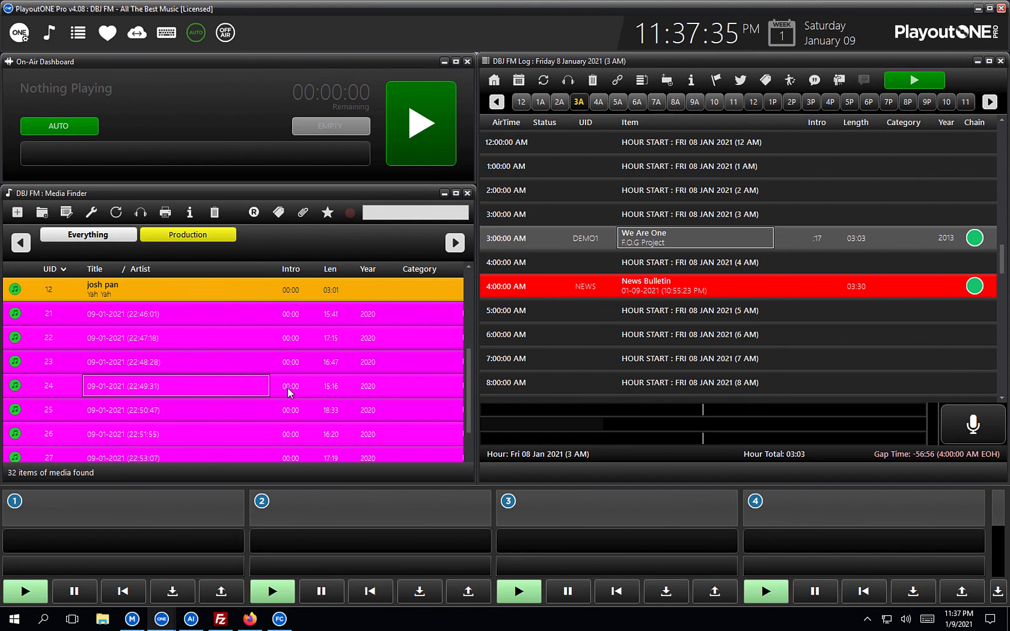
pyautogui.click(203, 321)
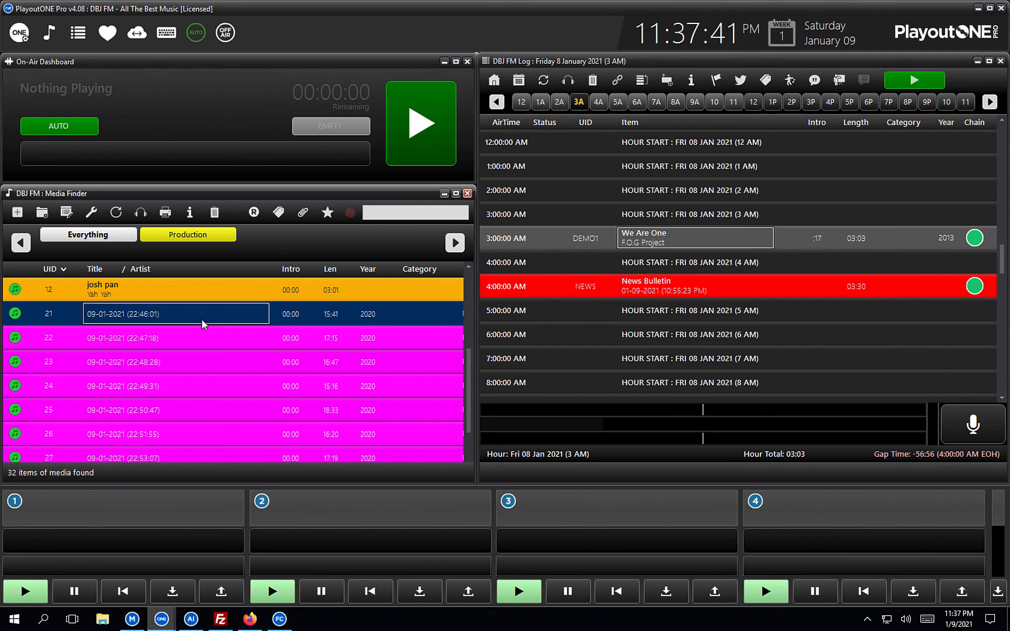
# Bulk-retitle rows 21–23 as 'Alice Cooper H1 S{!}' with {!} replaced by AutoNumber.
pyautogui.click(176, 360)
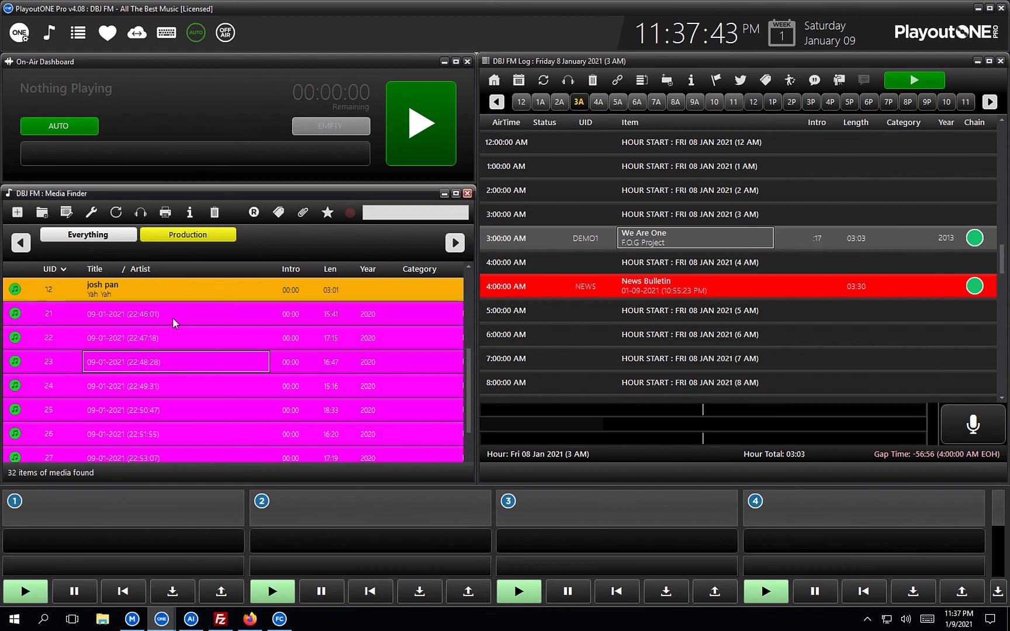
pyautogui.click(173, 318)
pyautogui.keyDown('shift'); pyautogui.click(167, 363); pyautogui.keyUp('shift')
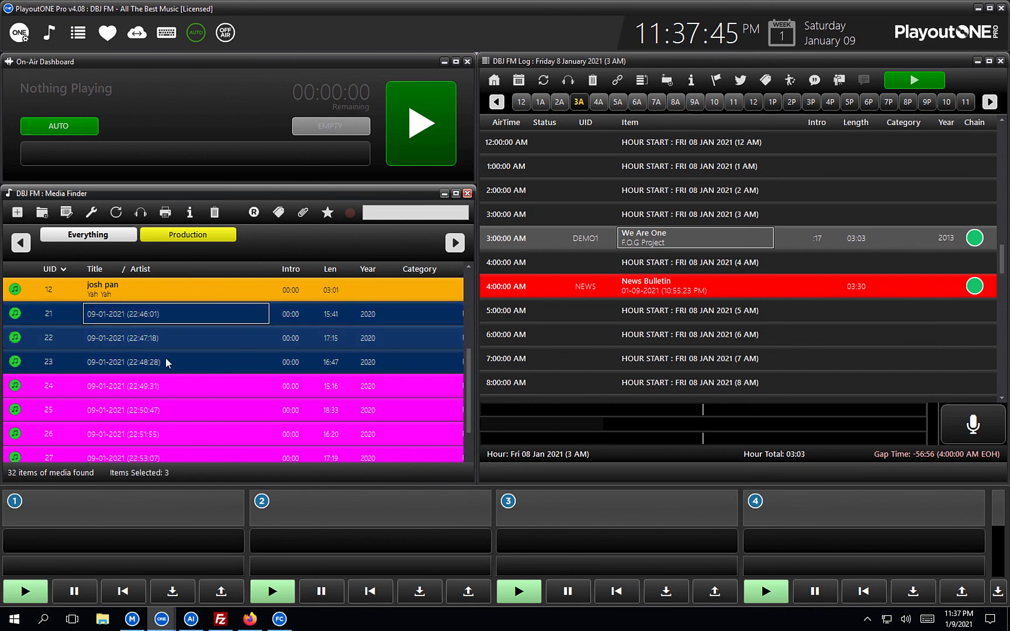
pyautogui.click(91, 214)
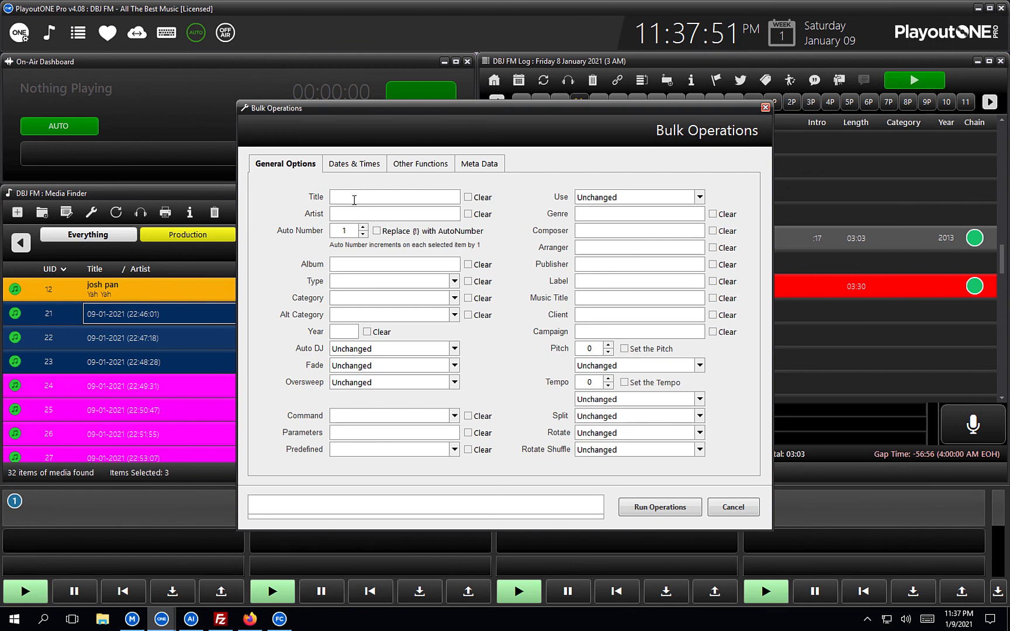
pyautogui.write('Alice Coper H')
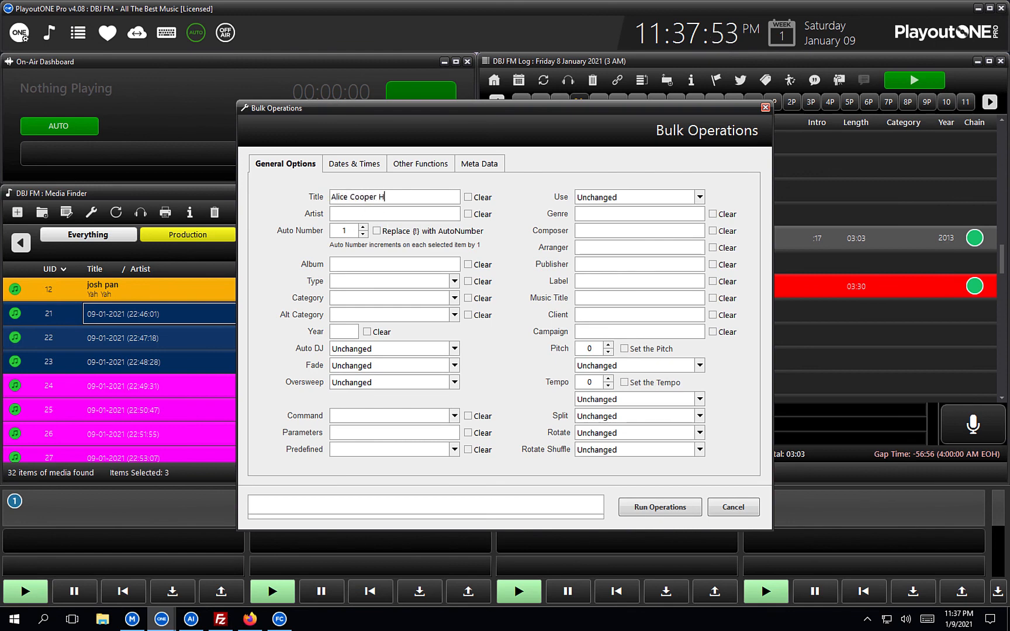
pyautogui.write('1 ')
pyautogui.write('c')
pyautogui.write('!')
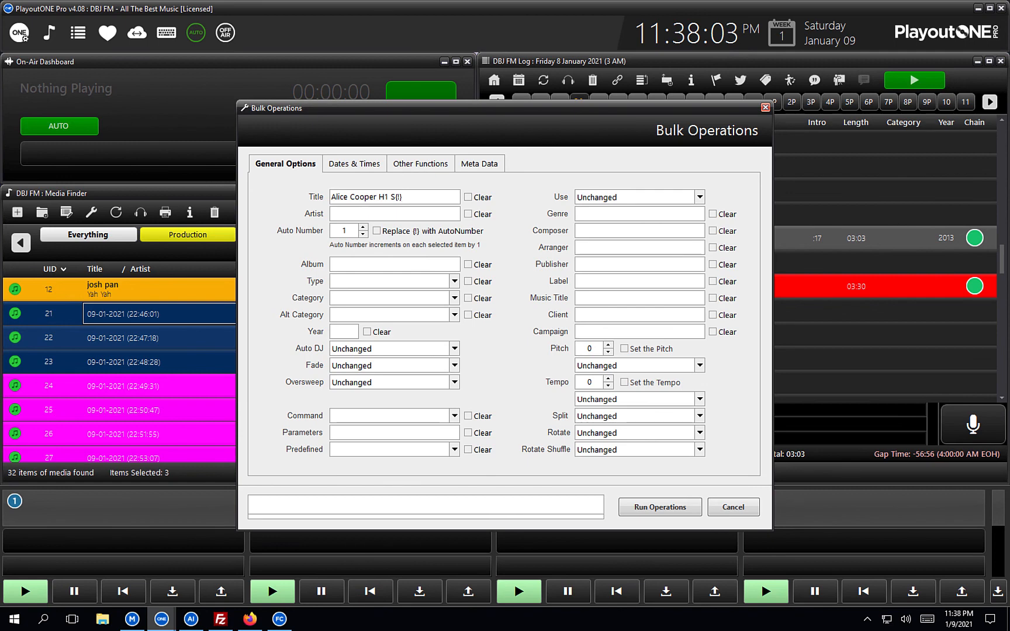
pyautogui.tripleClick(384, 201)
pyautogui.hotkey('ctrl', 'c')
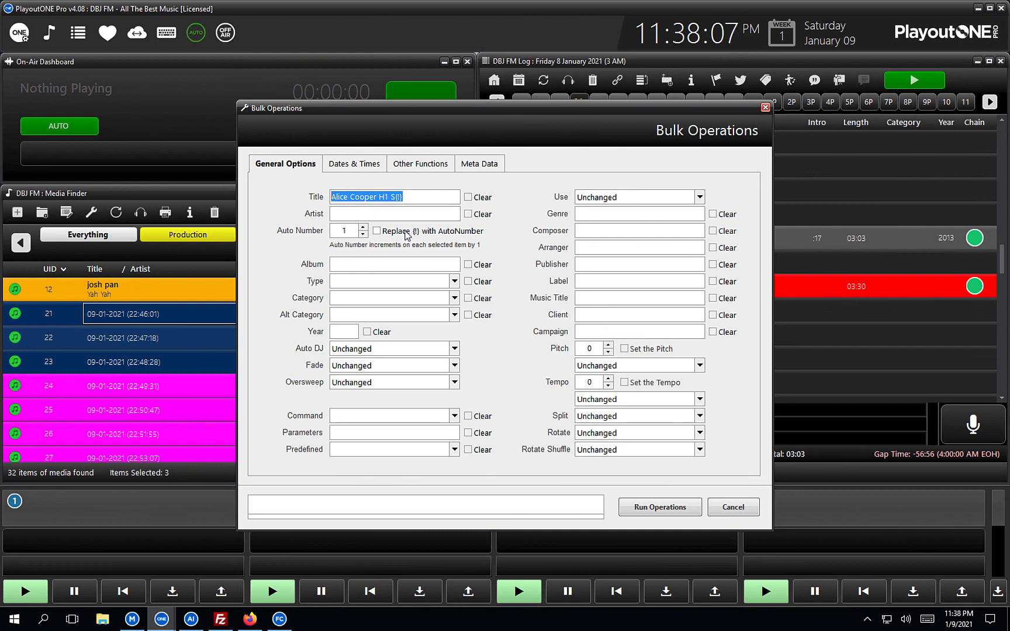
pyautogui.click(376, 231)
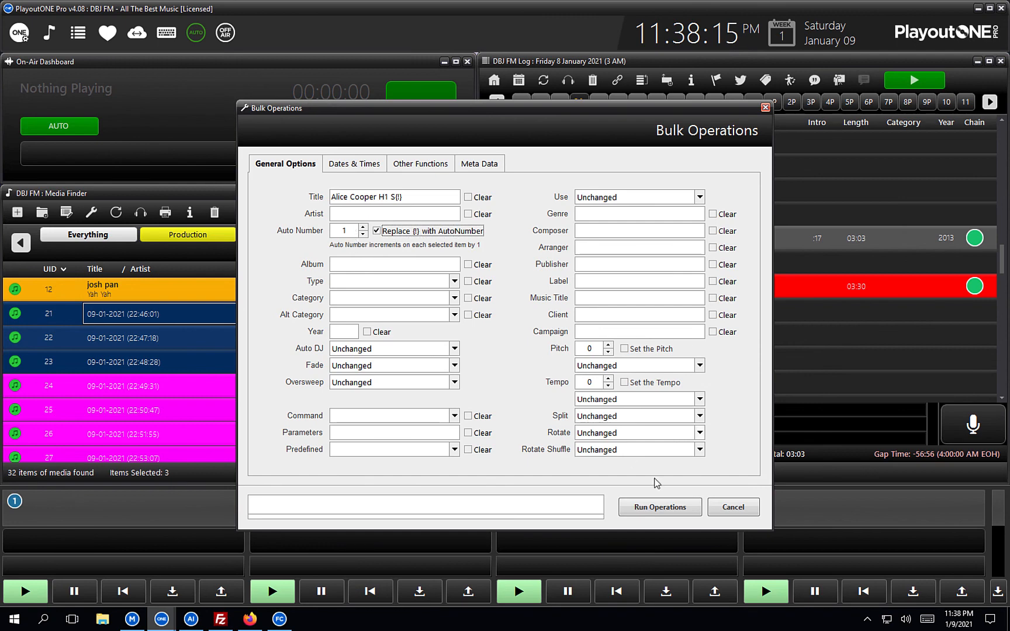
pyautogui.click(644, 508)
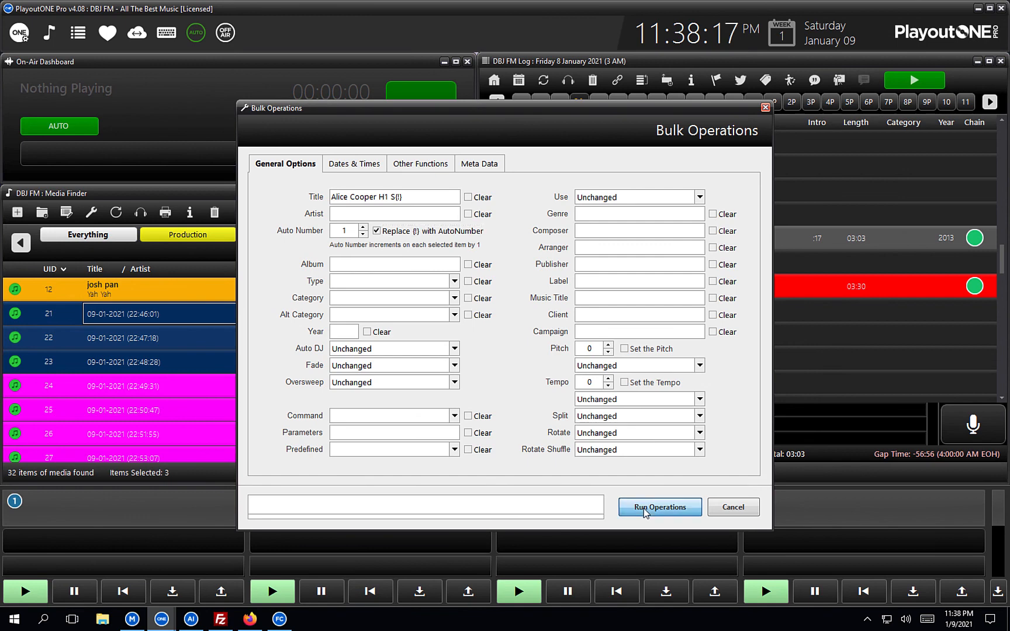
pyautogui.click(536, 355)
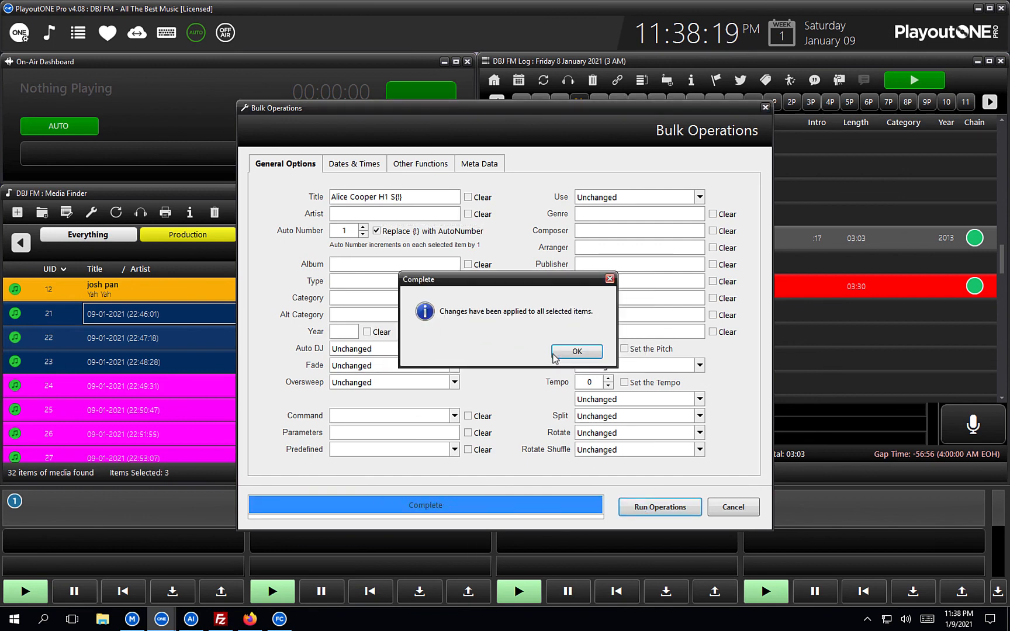
pyautogui.click(573, 353)
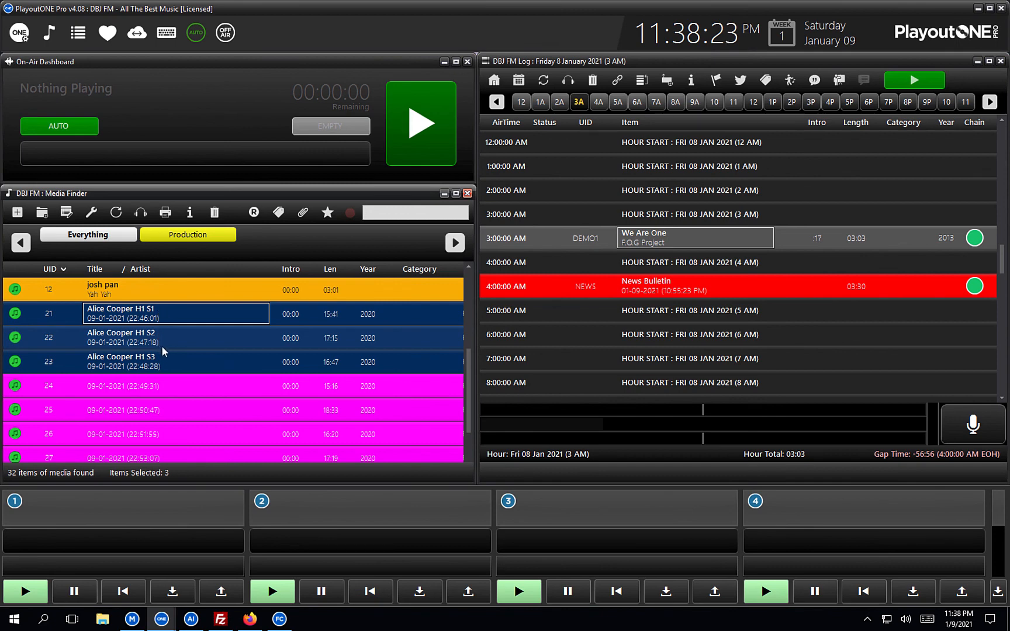
# Bulk-retitle rows 24–26 as Alice Cooper H2 S1–S3 using the auto-numbered title pattern.
pyautogui.click(158, 387)
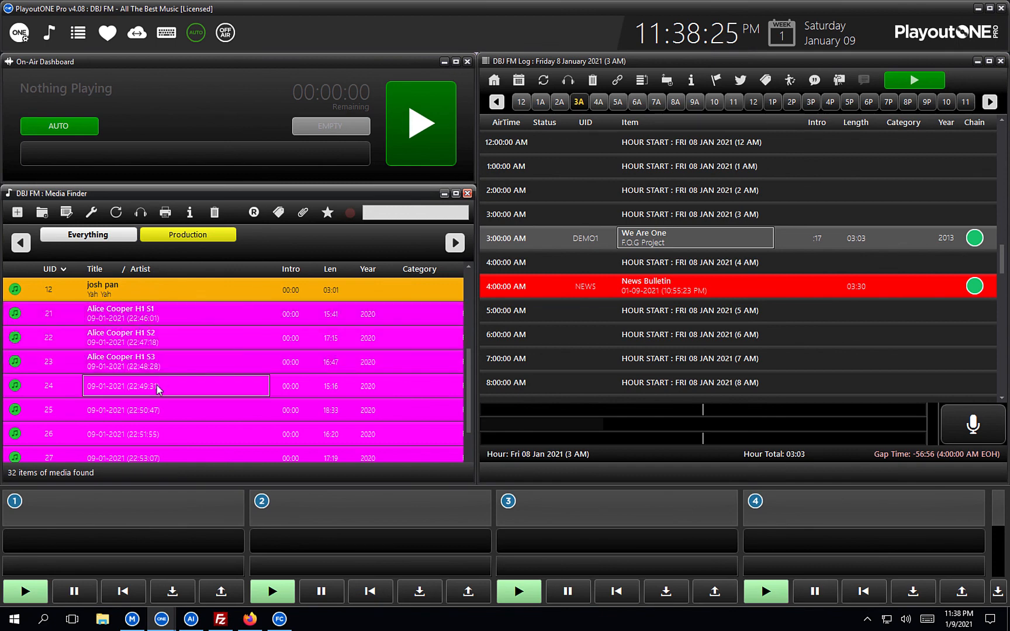
pyautogui.keyDown('shift'); pyautogui.click(146, 433); pyautogui.keyUp('shift')
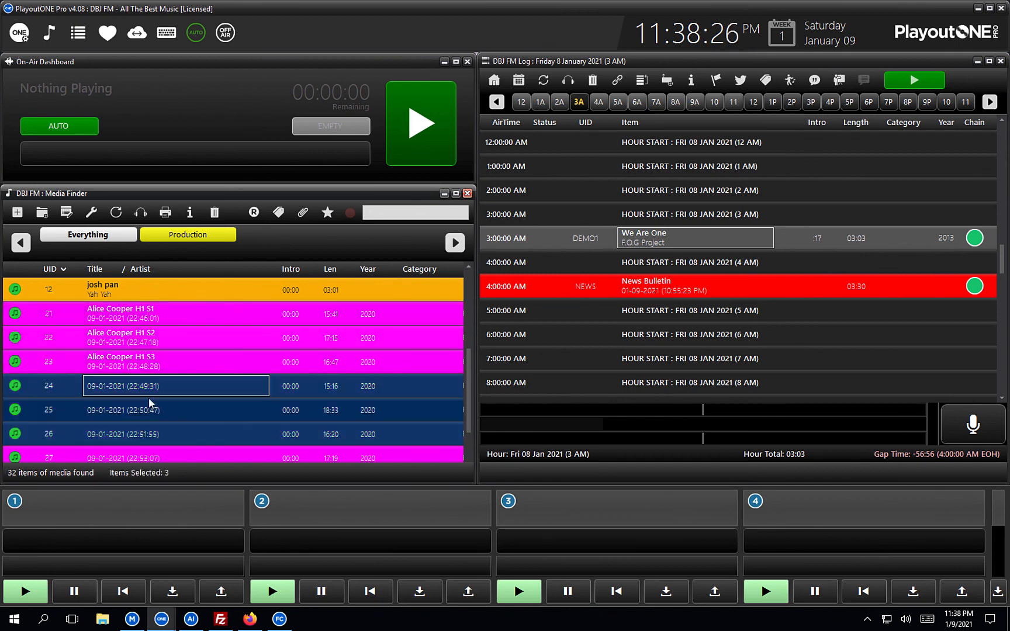
pyautogui.click(90, 213)
pyautogui.hotkey('ctrl', 'v')
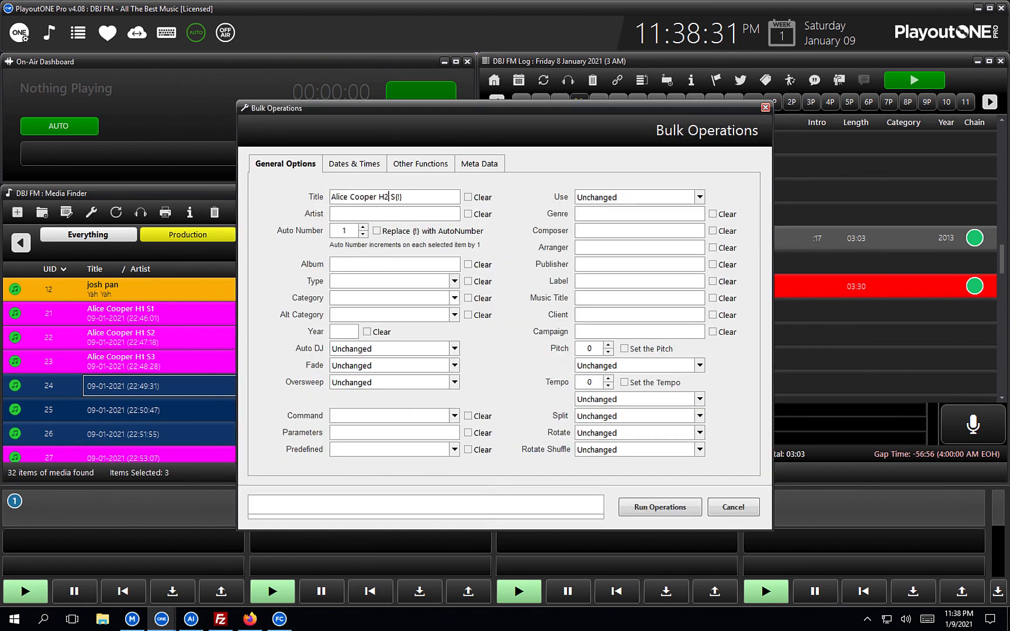
pyautogui.click(377, 230)
pyautogui.click(654, 506)
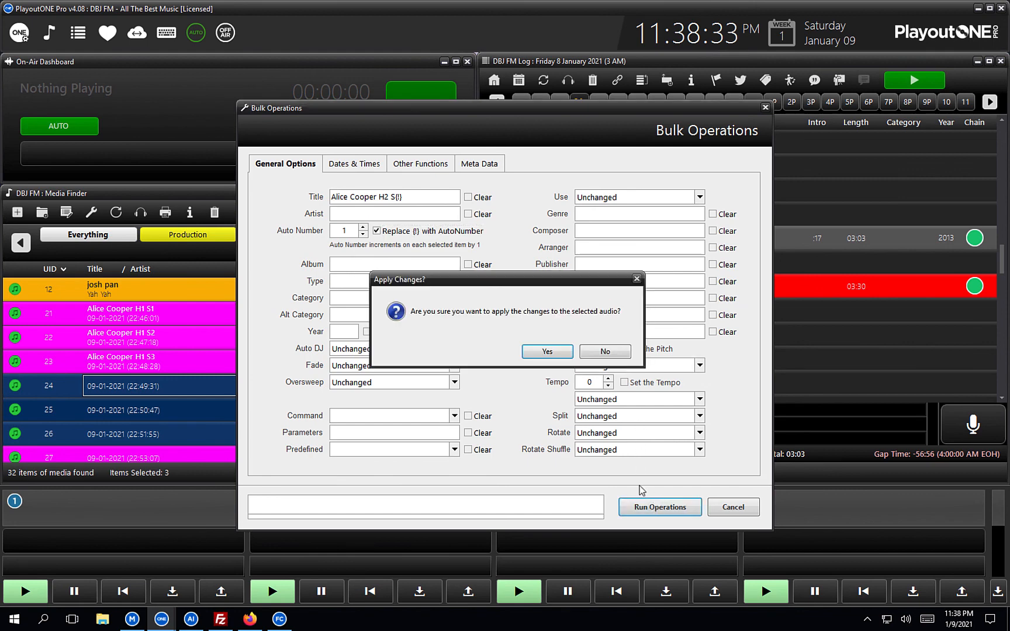
pyautogui.click(547, 353)
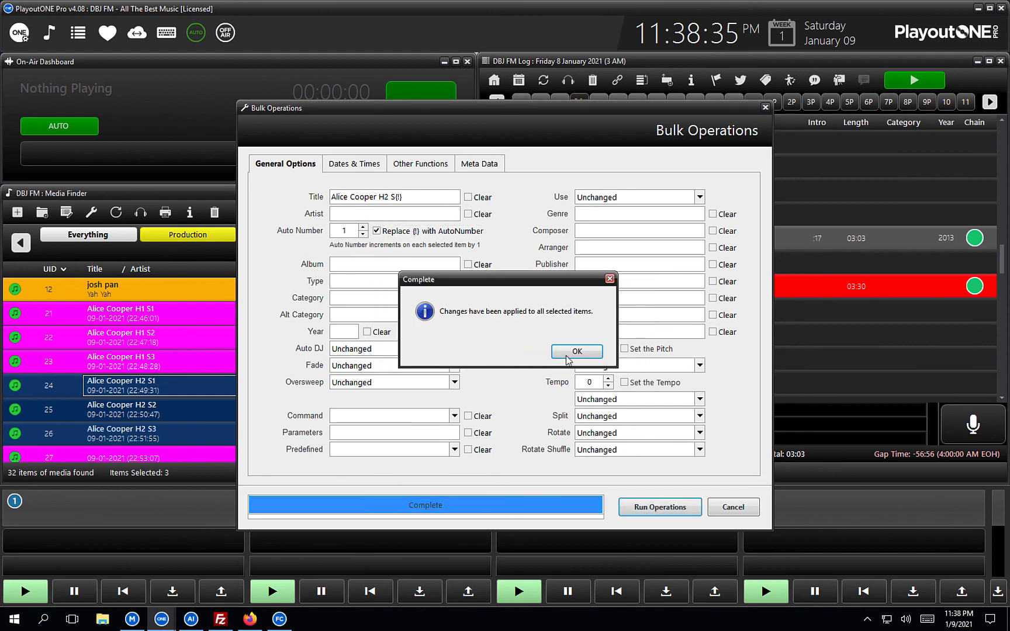
pyautogui.click(566, 354)
pyautogui.click(454, 454)
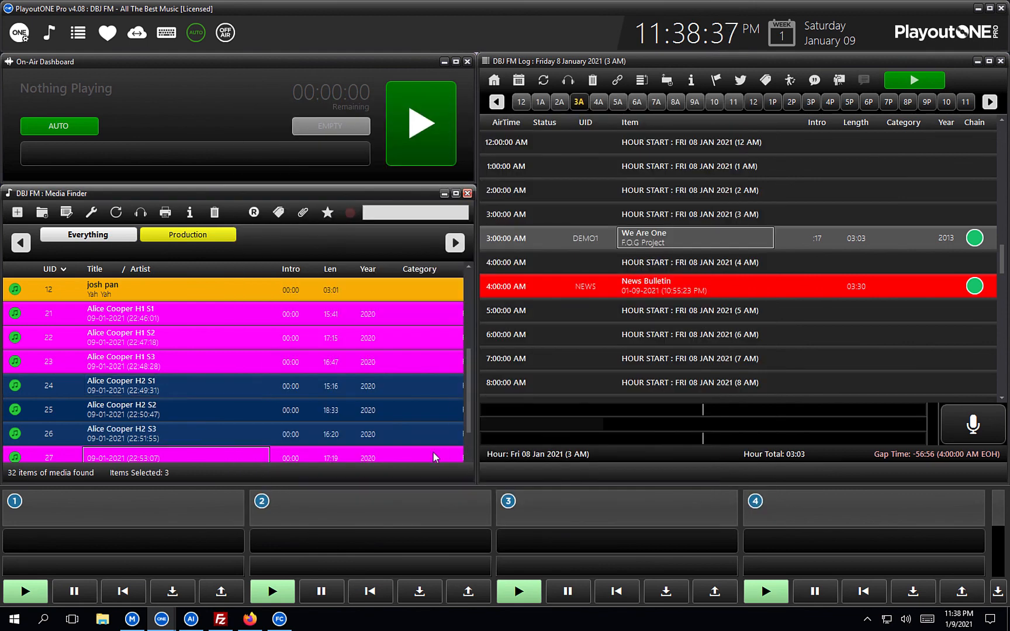
# Bulk-retitle rows 27–29 as 'Alice Cooper H3 S{!}', auto-numbered S1–S3.
pyautogui.scroll(-1, 468, 399)
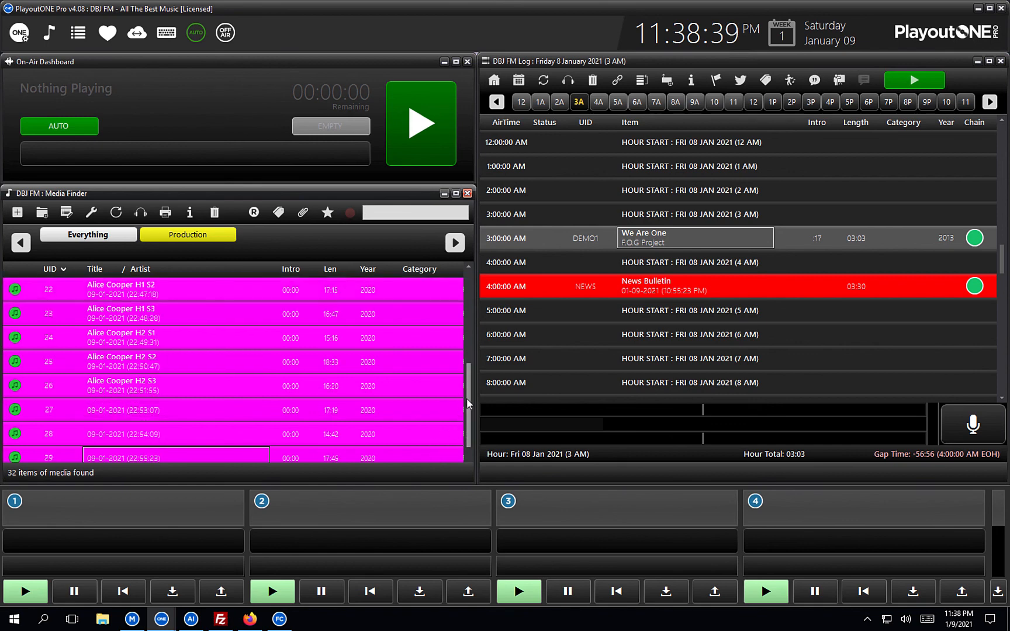
pyautogui.scroll(-3, 329, 397)
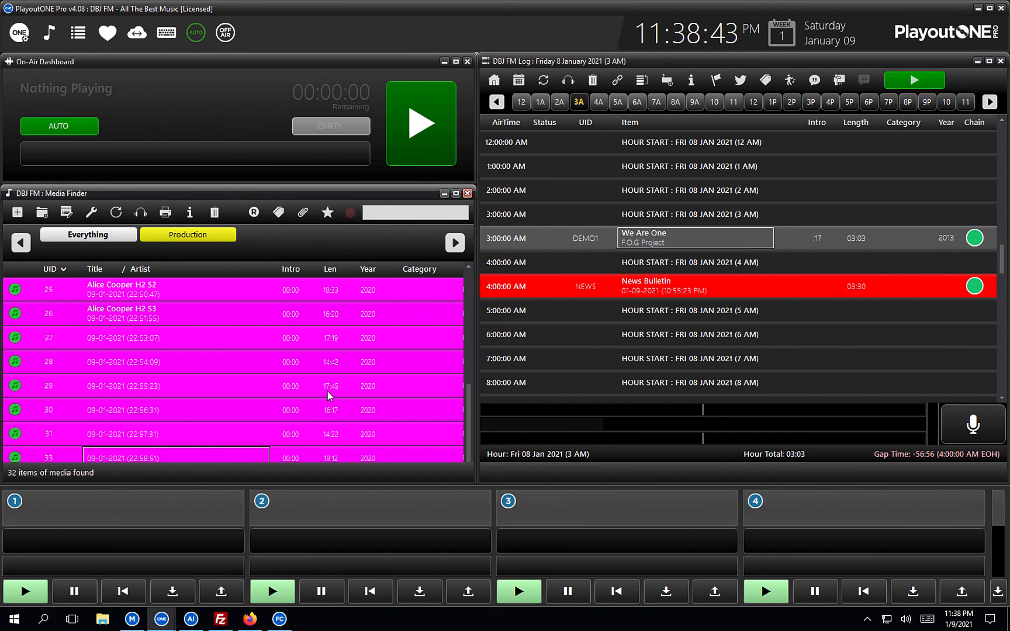
pyautogui.click(152, 342)
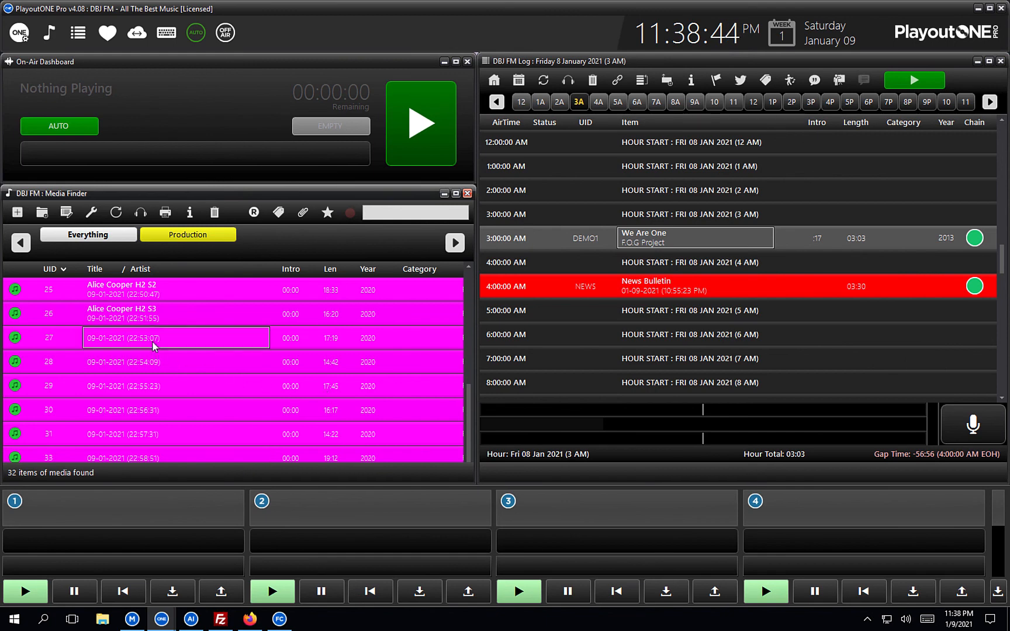
pyautogui.keyDown('shift'); pyautogui.click(155, 386); pyautogui.keyUp('shift')
pyautogui.click(91, 212)
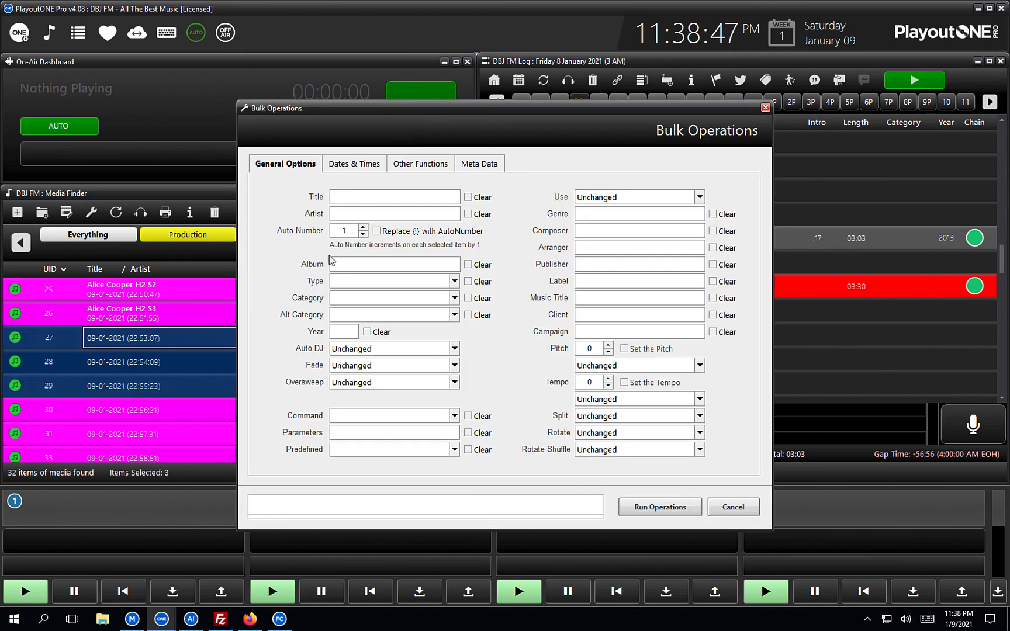
pyautogui.click(354, 201)
pyautogui.hotkey('ctrl', 'v')
pyautogui.click(385, 196)
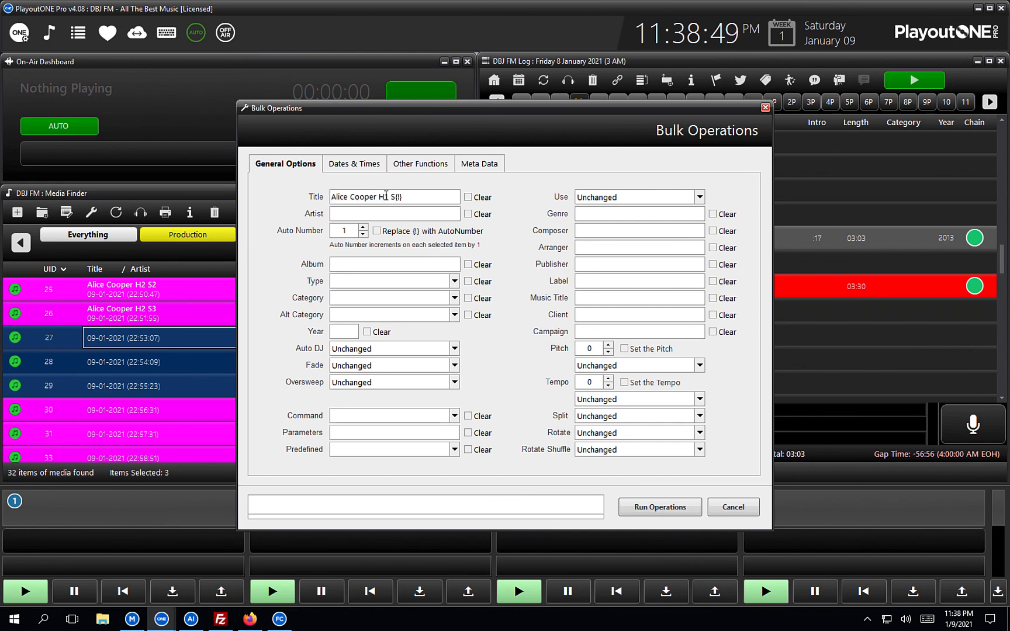
pyautogui.press('BackSpace')
pyautogui.write('3')
pyautogui.click(377, 232)
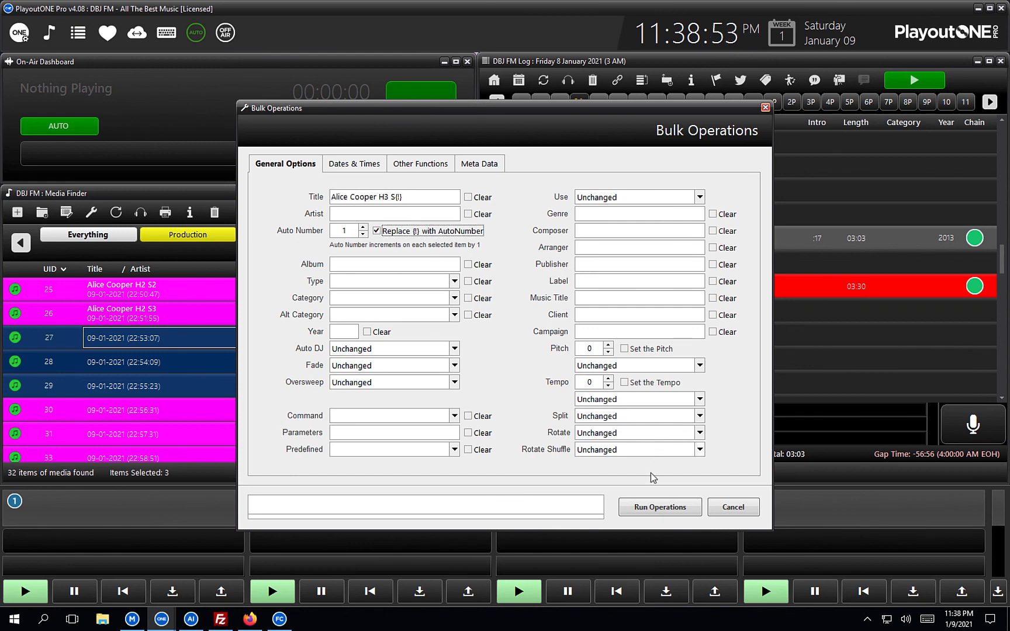
pyautogui.click(637, 507)
pyautogui.click(548, 352)
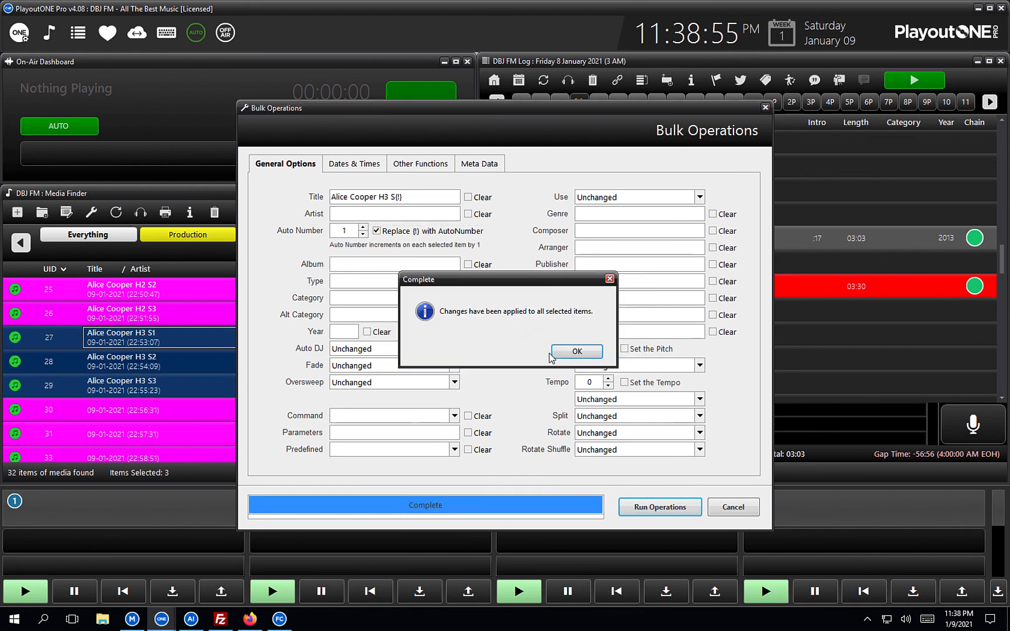
pyautogui.click(576, 354)
pyautogui.click(203, 409)
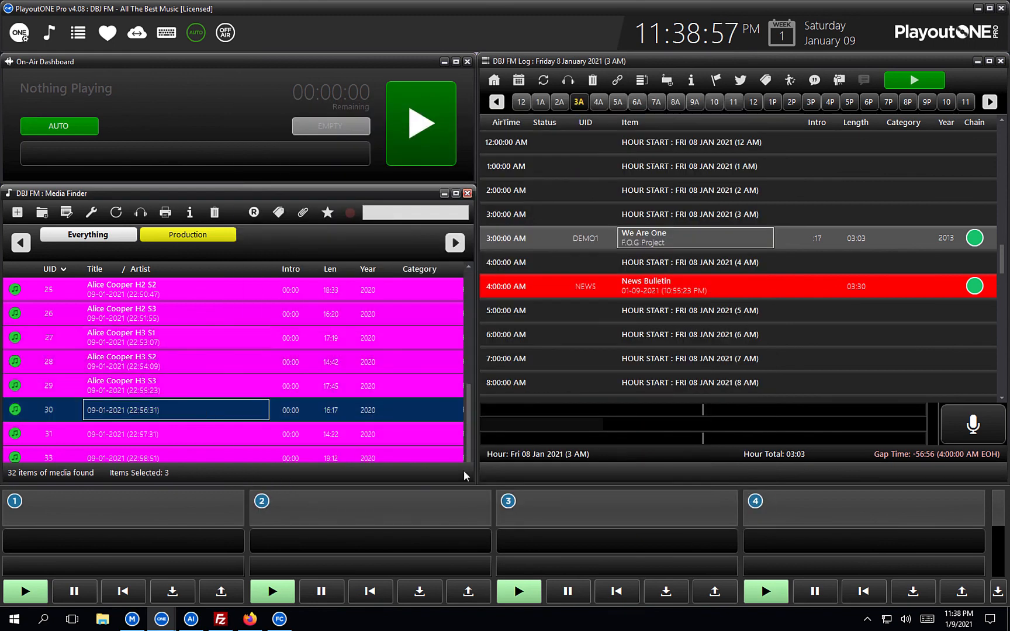
# Select segments 30 through 33 in Media Finder.
pyautogui.scroll(-2, 343, 440)
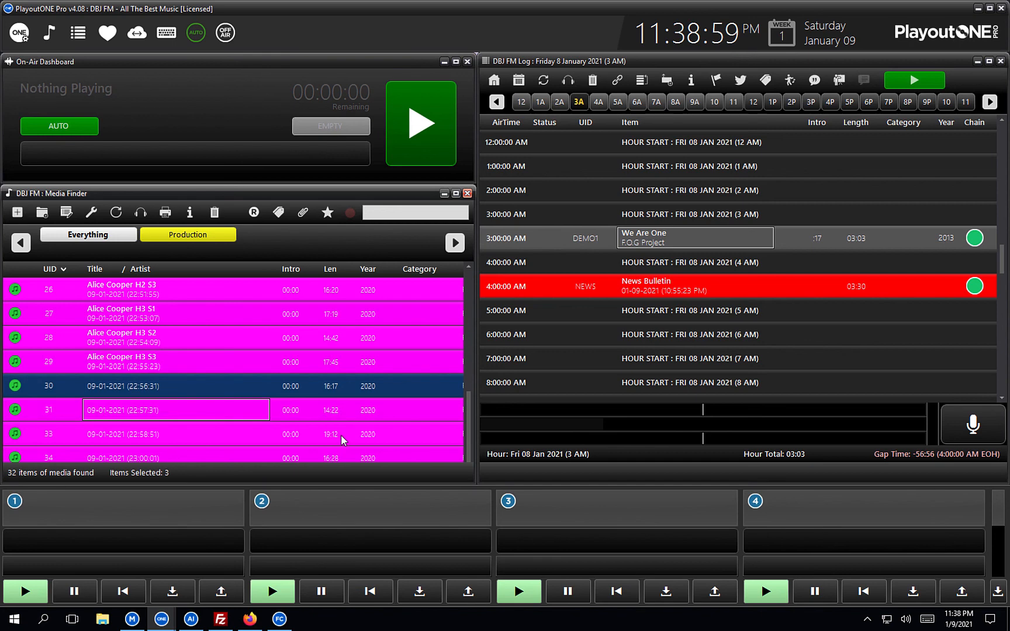
pyautogui.click(190, 368)
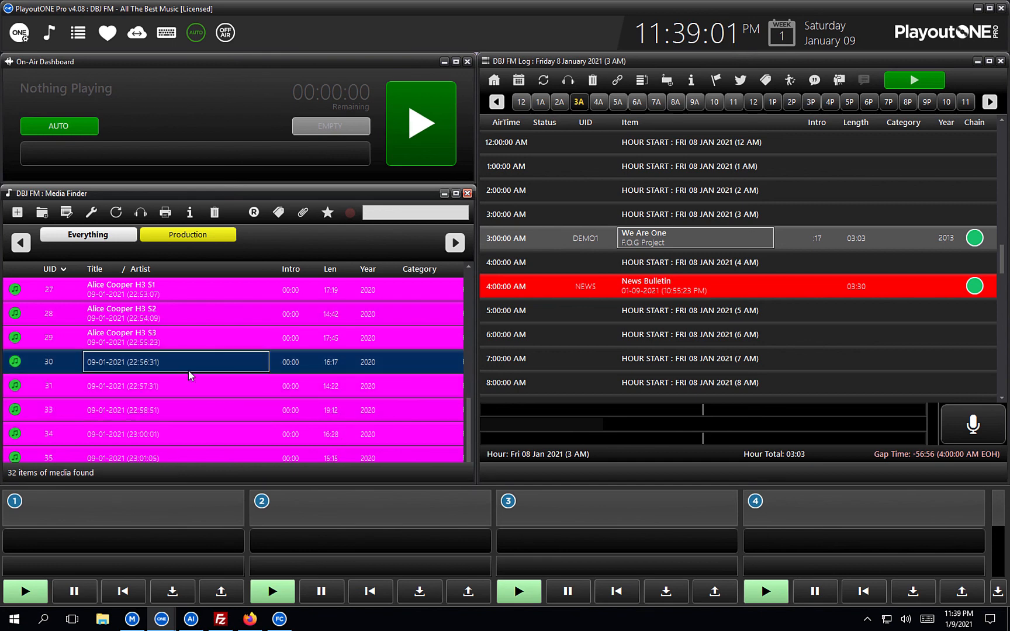
pyautogui.keyDown('shift'); pyautogui.click(183, 406); pyautogui.keyUp('shift')
# Bulk-retitle them as Alice Cooper H4 S{!} with AutoNumber replacing {!}, and apply.
pyautogui.click(94, 212)
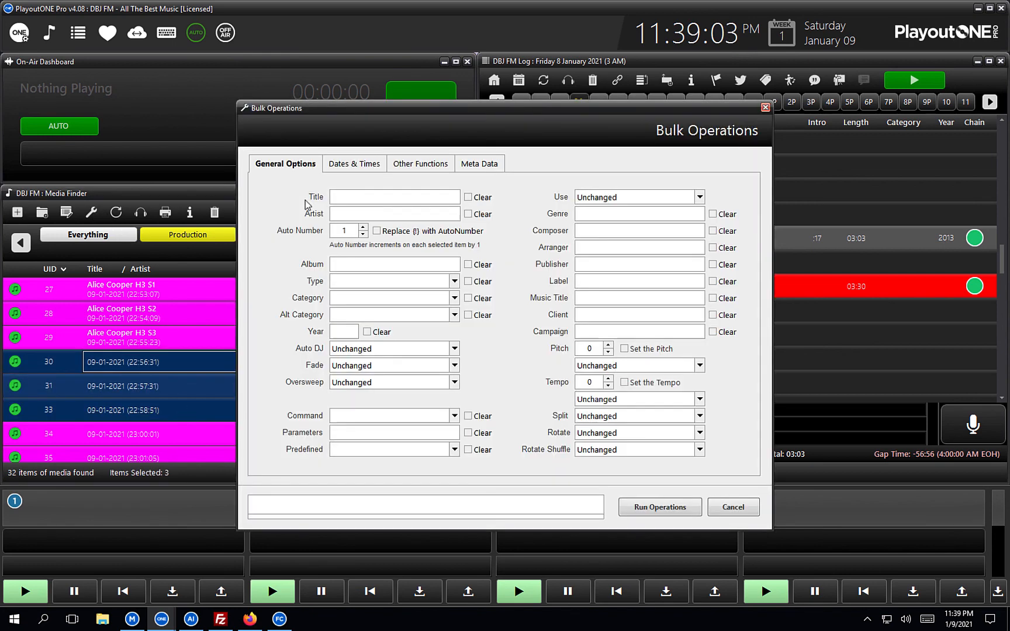
pyautogui.click(350, 197)
pyautogui.write('Alice Cooper H1 S{!}')
pyautogui.click(391, 196)
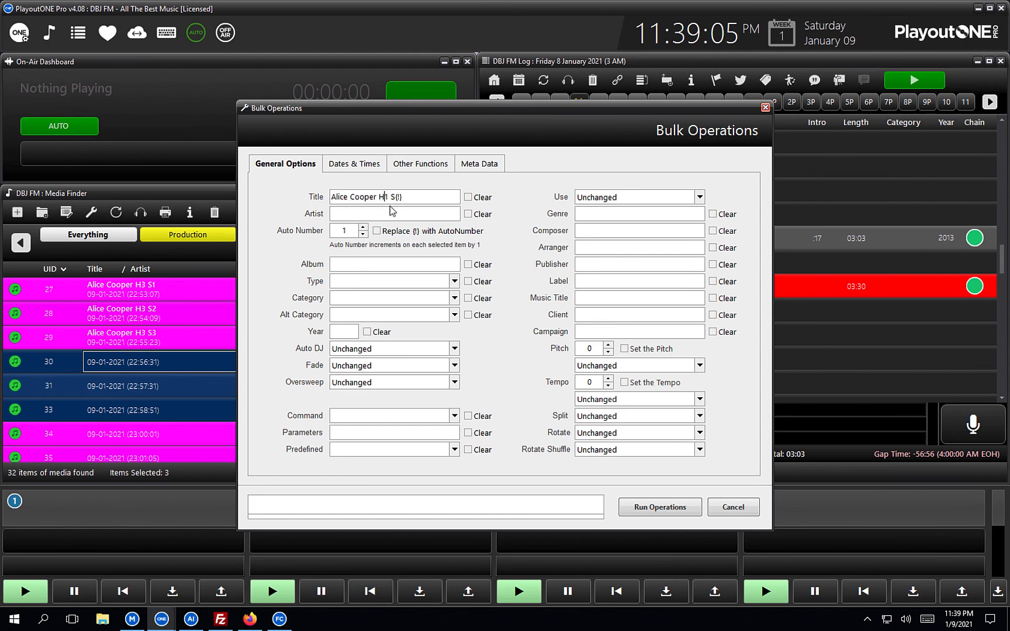
pyautogui.press('BackSpace')
pyautogui.write('3')
pyautogui.press('BackSpace')
pyautogui.write('4')
pyautogui.click(377, 231)
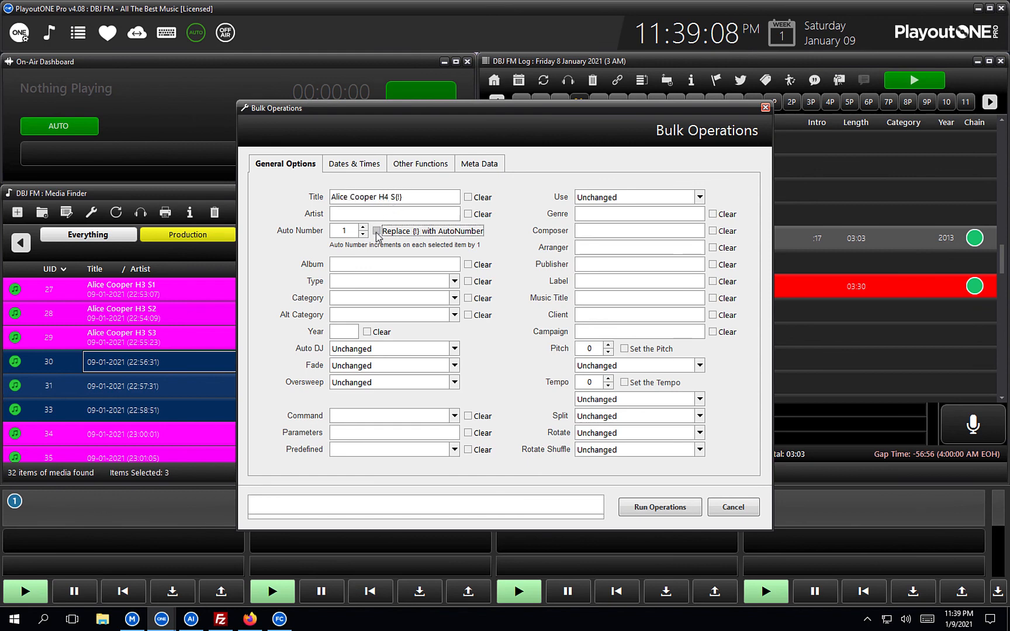
pyautogui.click(645, 508)
pyautogui.click(547, 351)
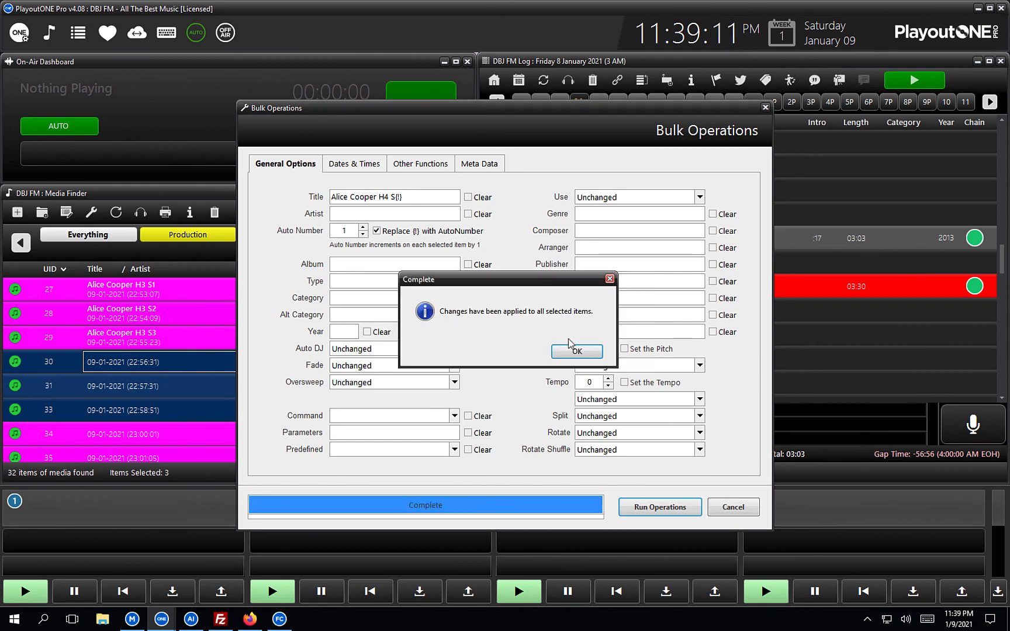
pyautogui.click(571, 351)
# Select segments 34 through 36 in Media Finder.
pyautogui.click(173, 433)
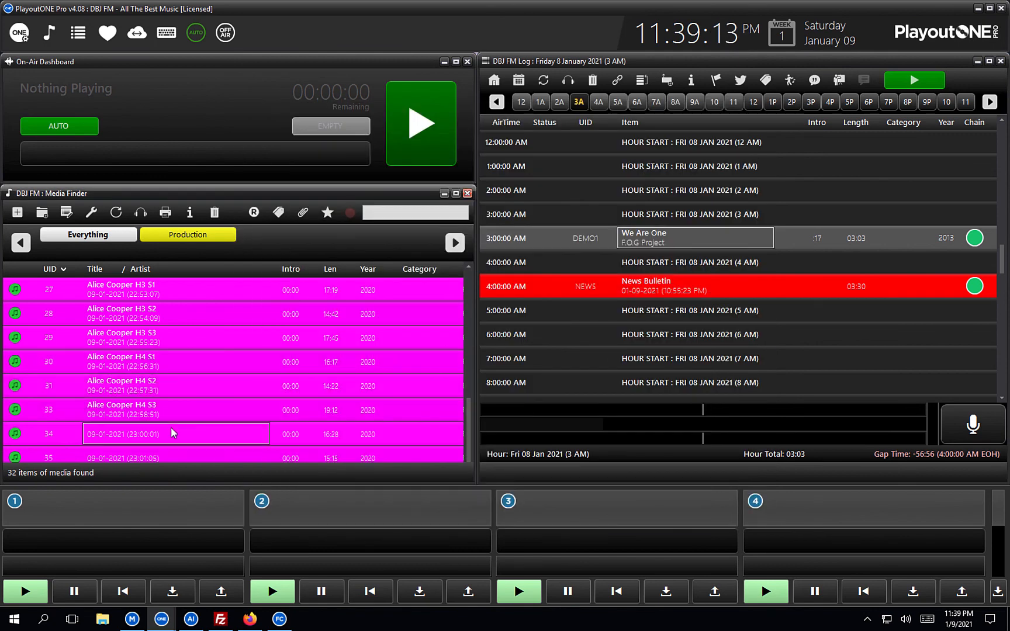
pyautogui.scroll(-1, 173, 433)
pyautogui.scroll(-1, 172, 432)
pyautogui.click(162, 391)
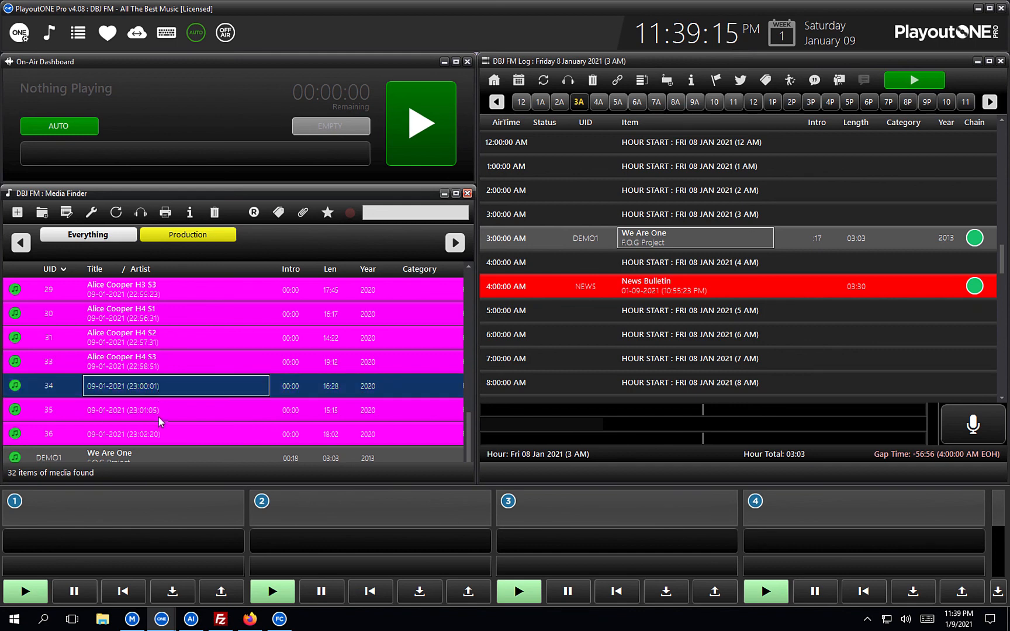
pyautogui.keyDown('shift'); pyautogui.click(157, 432); pyautogui.keyUp('shift')
# Bulk-retitle them as Alice Cooper H5 S{!} with AutoNumber replacing {!}, and apply.
pyautogui.click(90, 212)
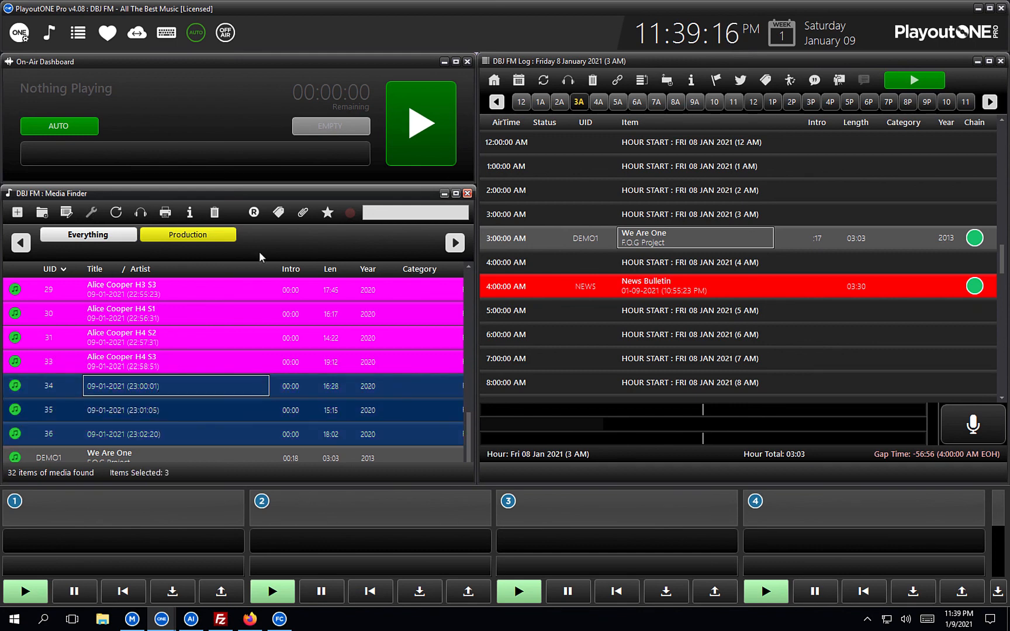
pyautogui.write('Alice Cooper H1 S')
pyautogui.write('{!}')
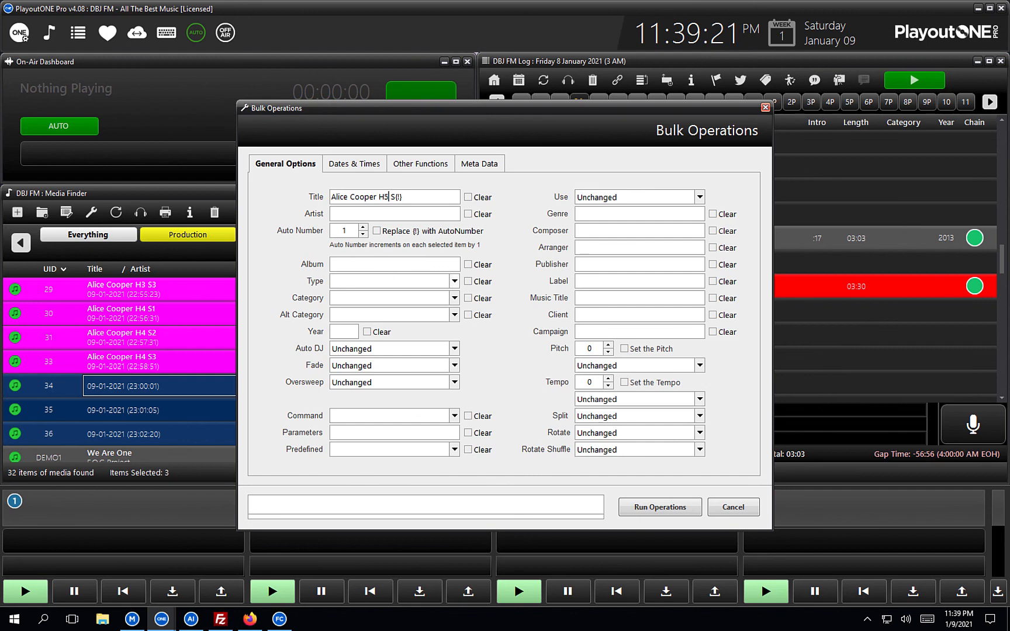
pyautogui.click(384, 233)
pyautogui.click(677, 505)
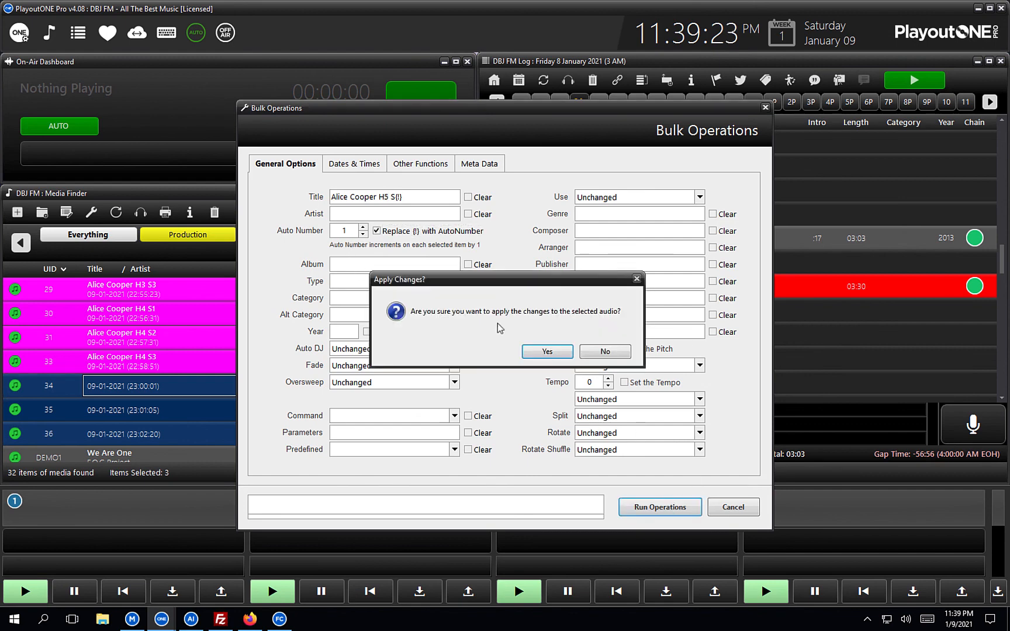
pyautogui.click(541, 350)
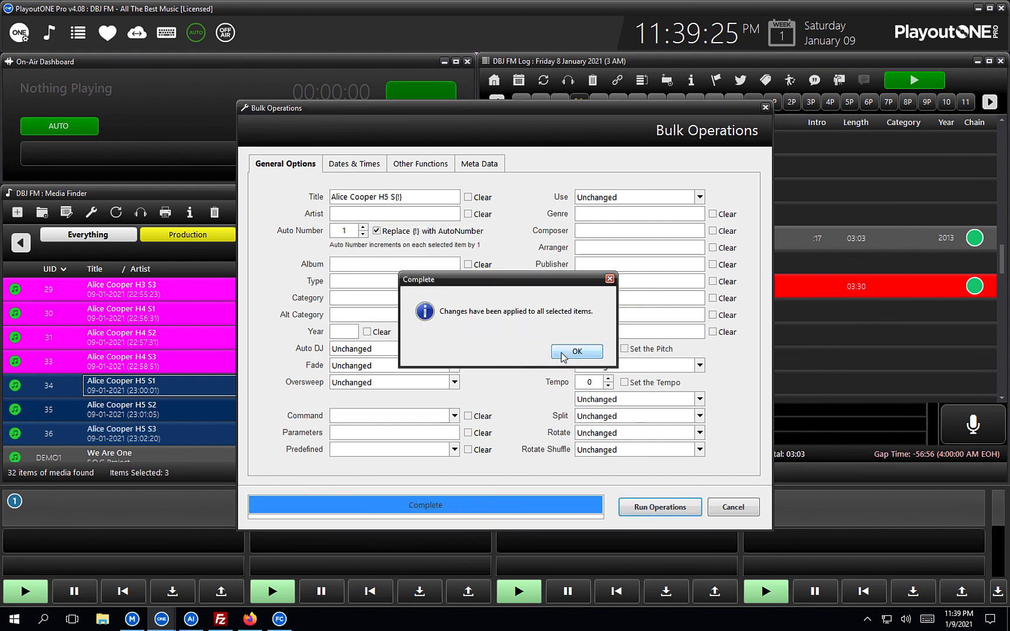
pyautogui.click(576, 351)
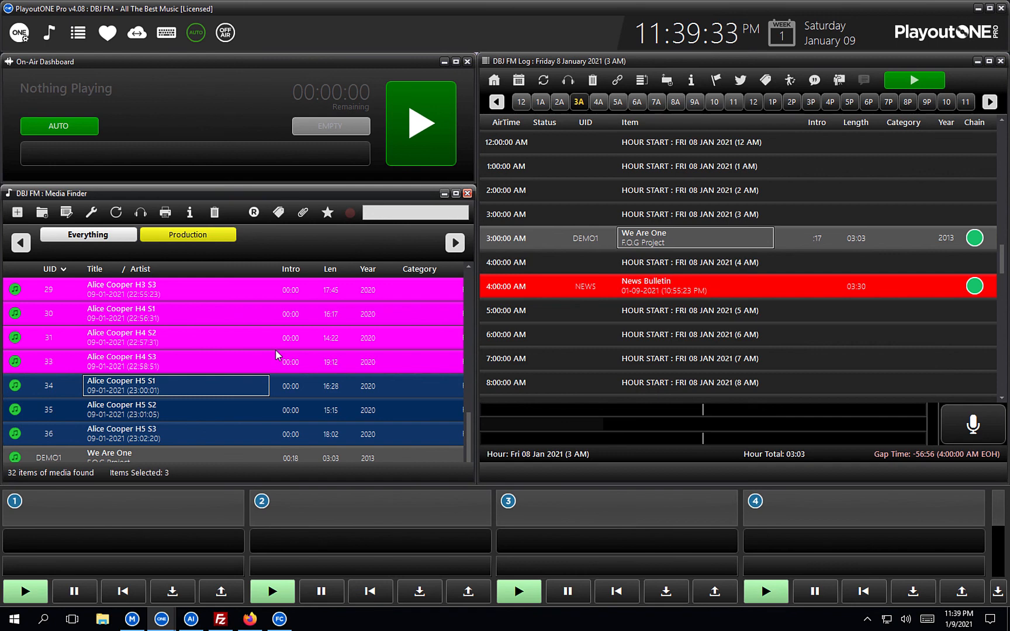
pyautogui.scroll(2, 275, 353)
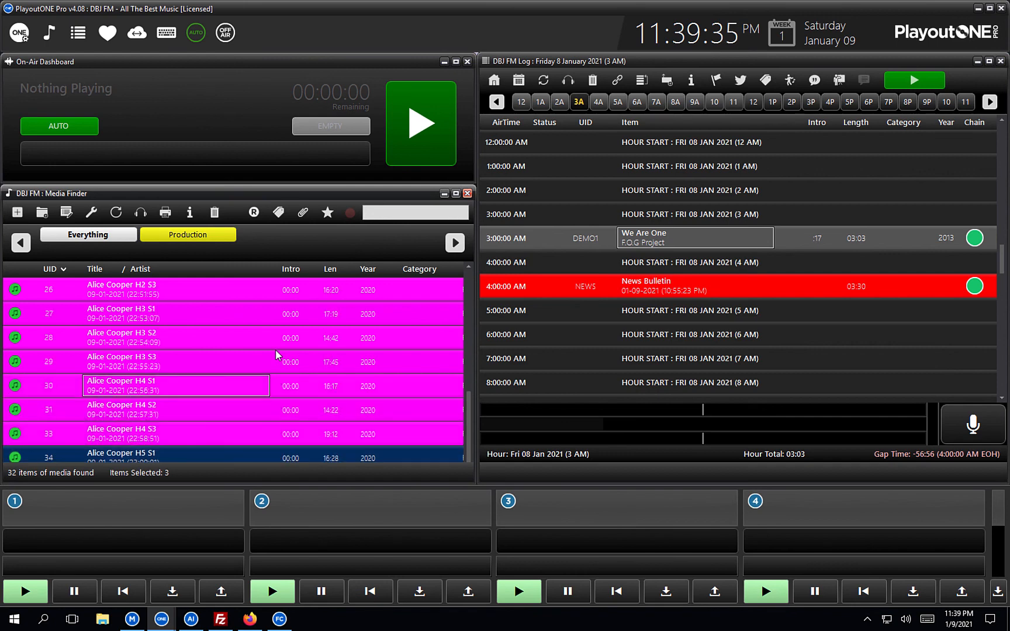